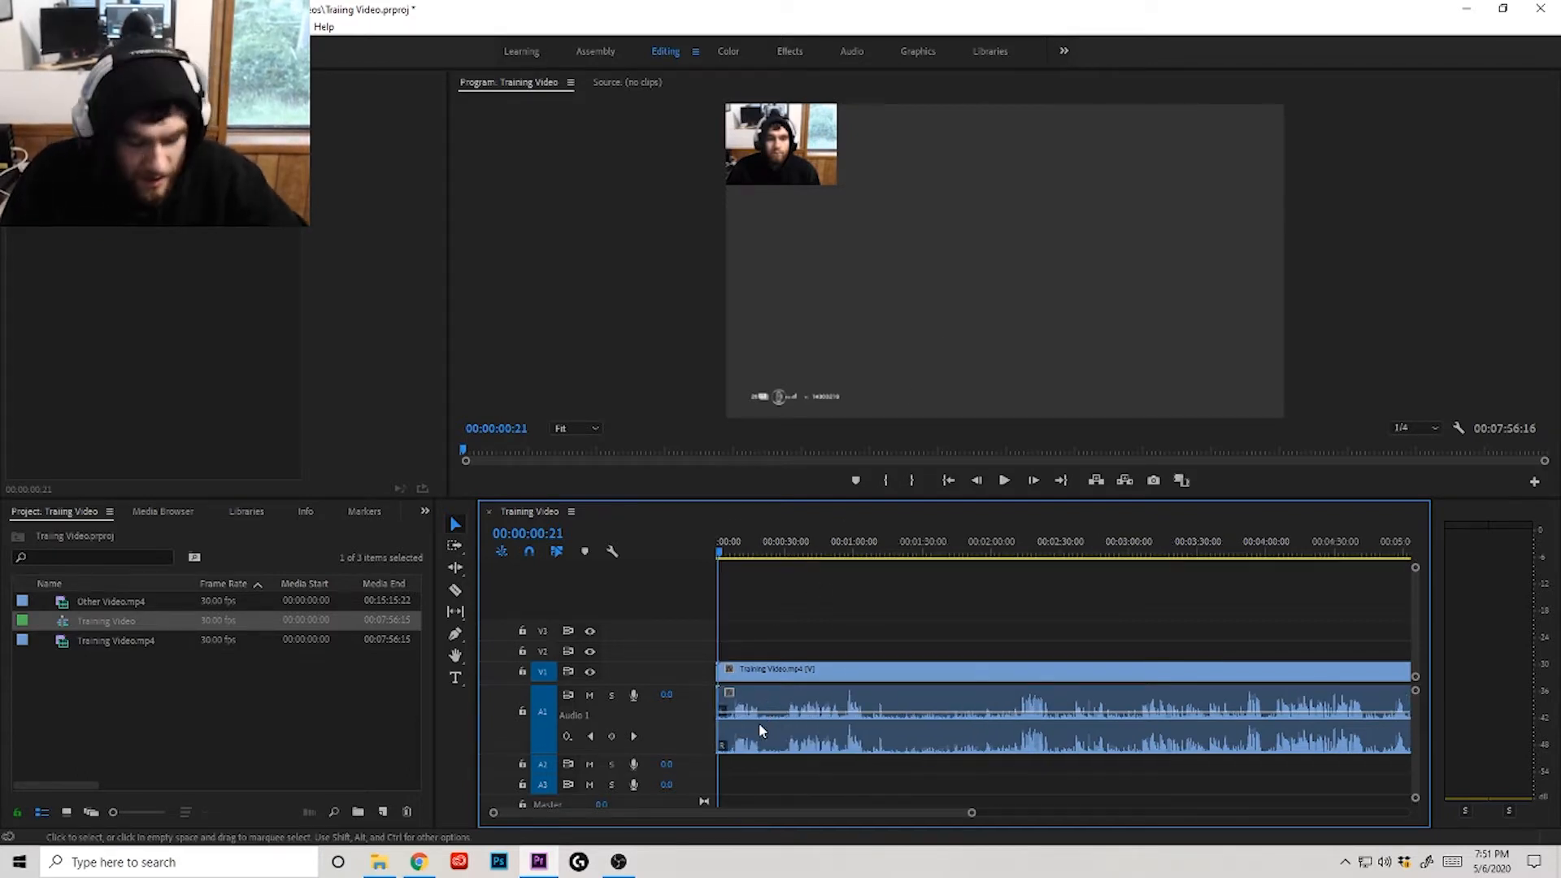
Step: Try ripple-trimming the beginning of the Training Video clip up to 00:01:40:07
{"action": "key", "text": "minus"}
{"action": "key", "text": "minus"}
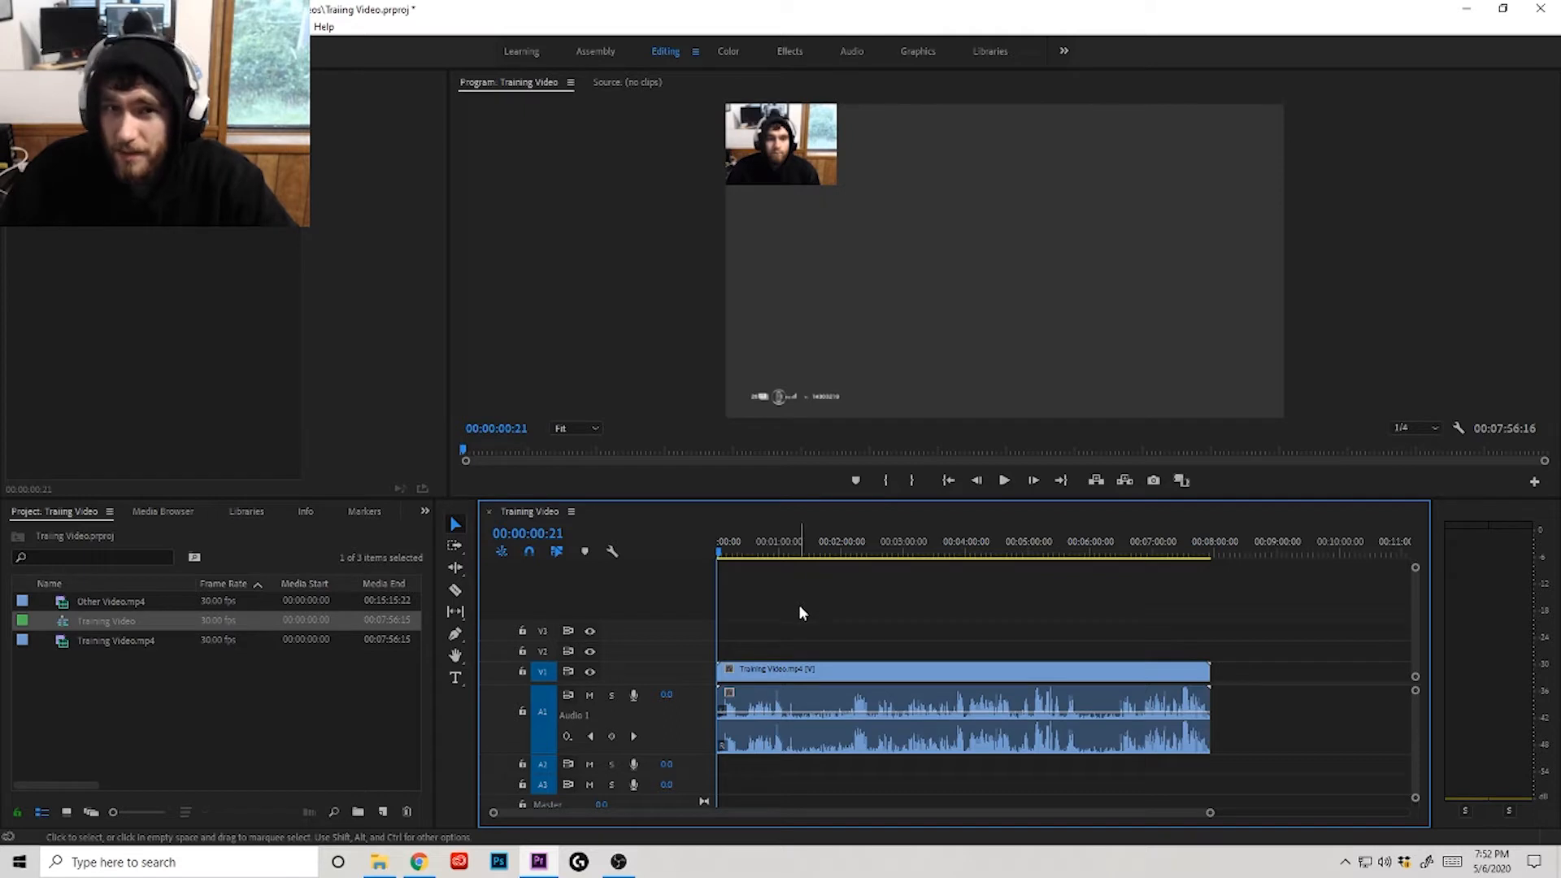
{"action": "left_click", "coordinate": [821, 553]}
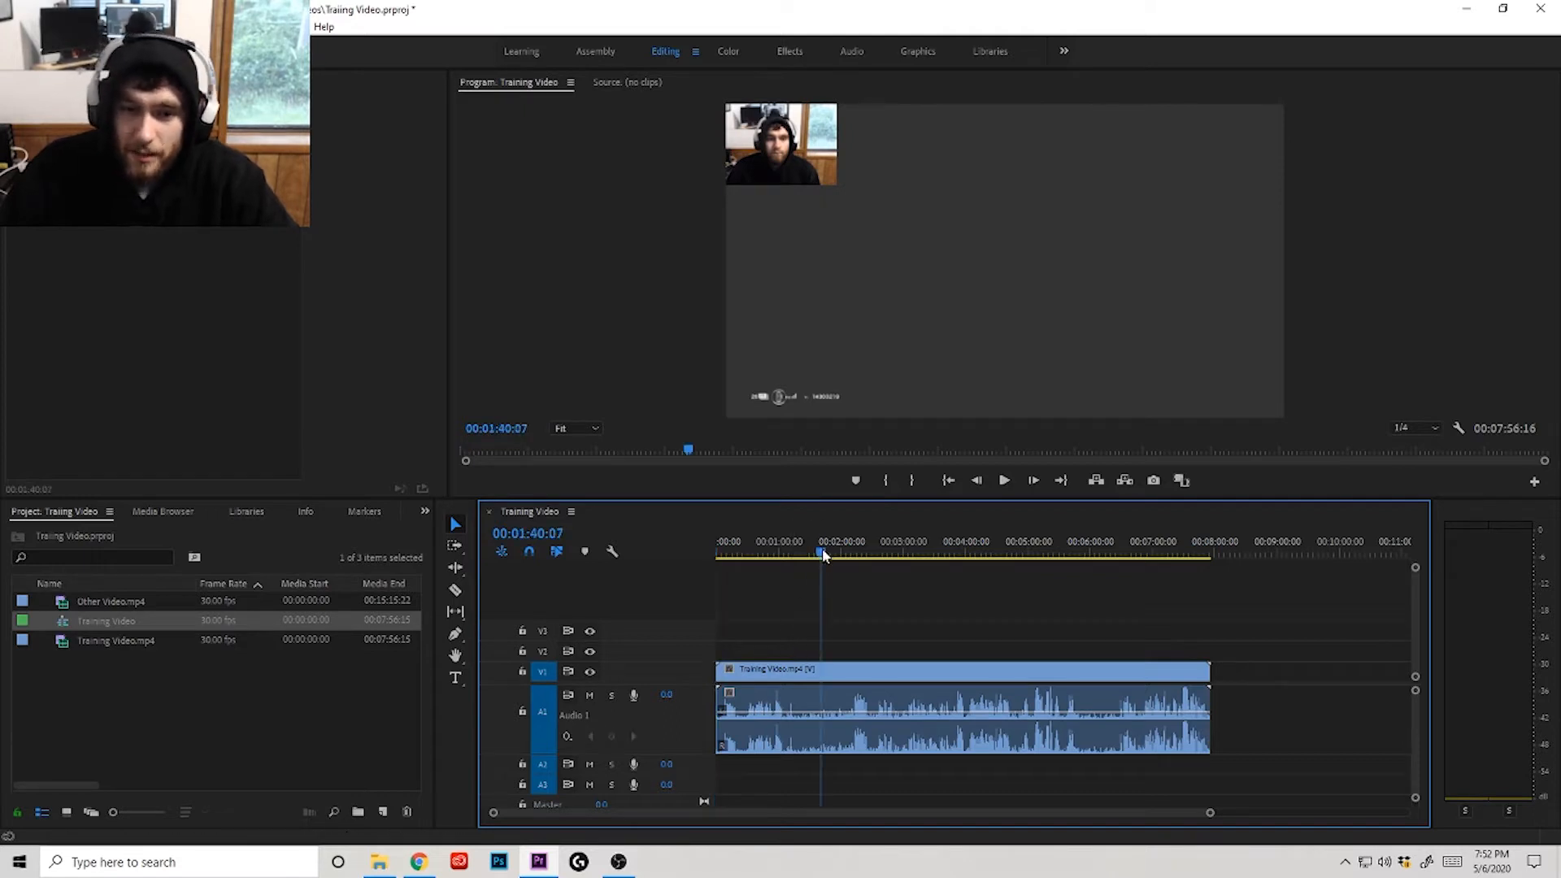
{"action": "key", "text": "Home"}
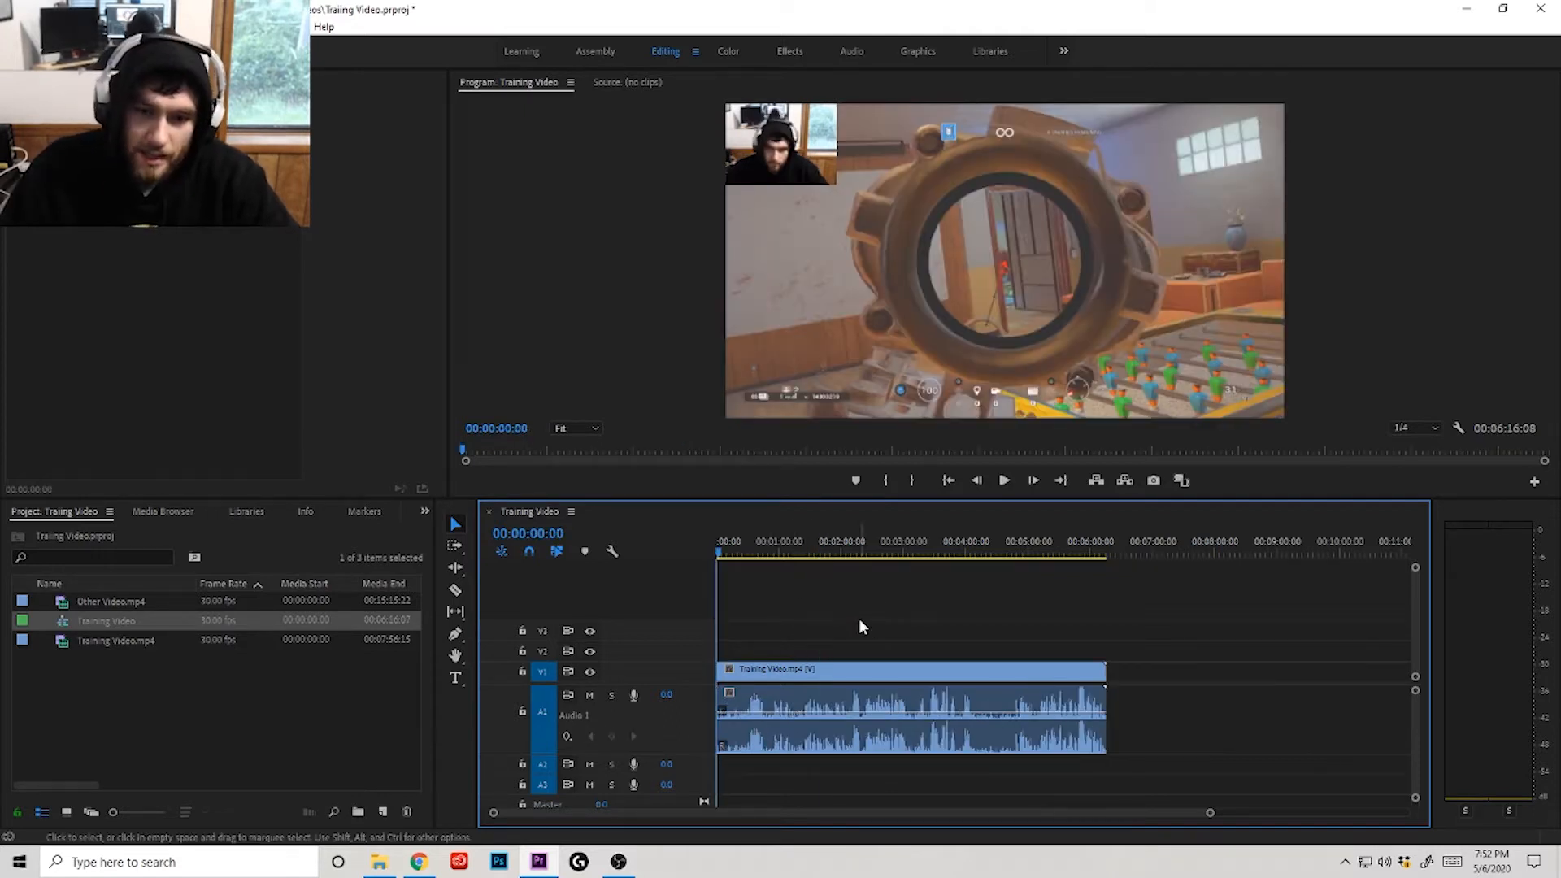
Step: Try splitting the Training Video clip at 00:01:37:03, undo the split and return the playhead to the start
{"action": "left_click", "coordinate": [817, 555]}
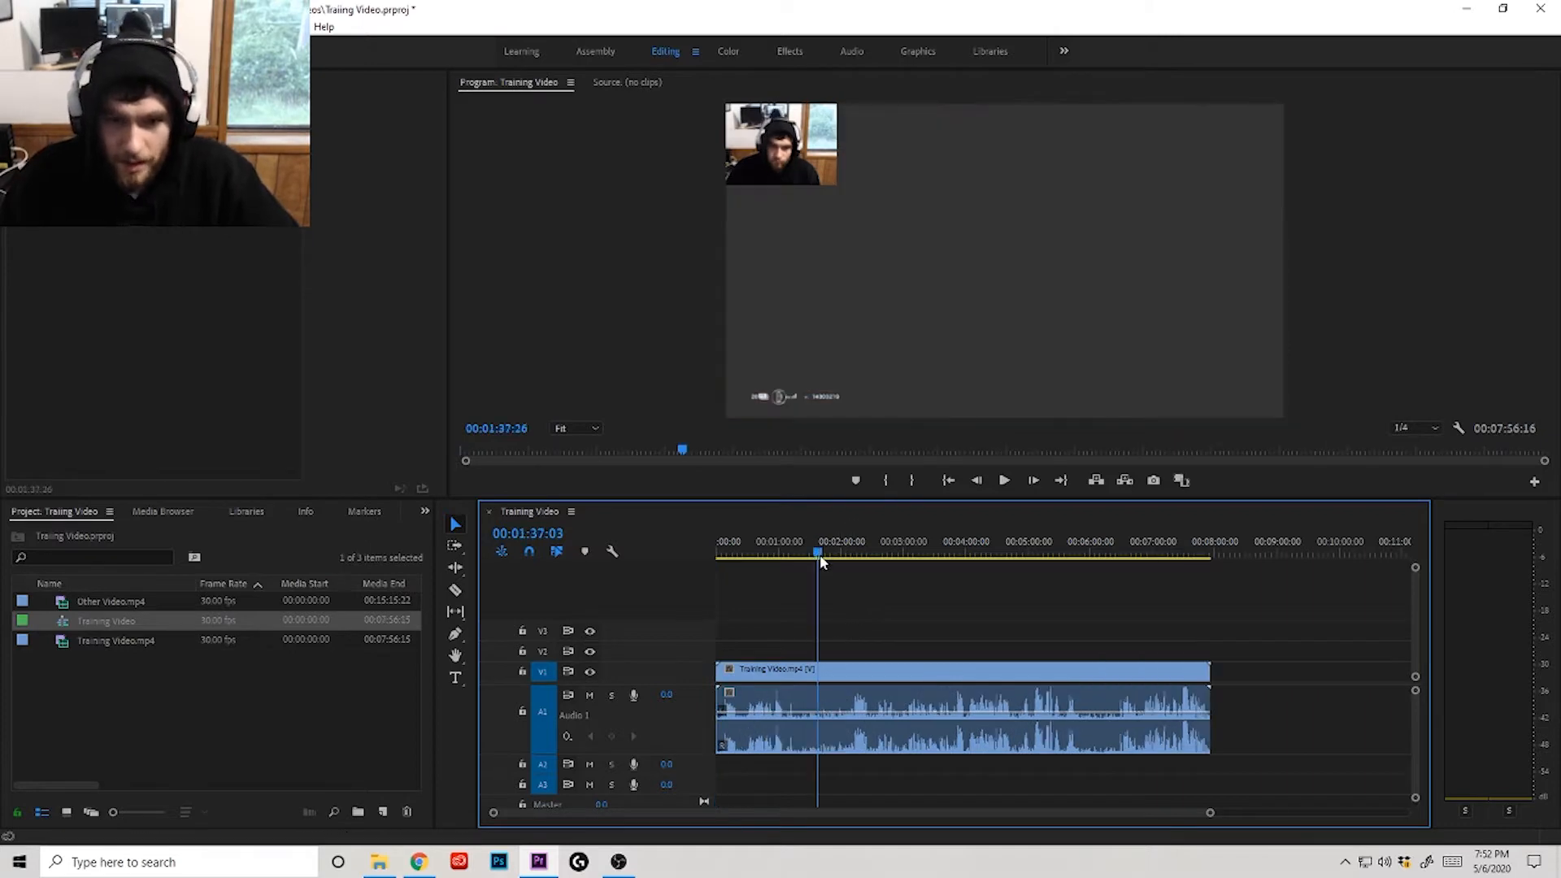
{"action": "key", "text": "ctrl+k"}
{"action": "mouse_move", "coordinate": [864, 670]}
{"action": "left_mouse_down"}
{"action": "mouse_move", "coordinate": [888, 675]}
{"action": "mouse_move", "coordinate": [869, 672]}
{"action": "left_mouse_up"}
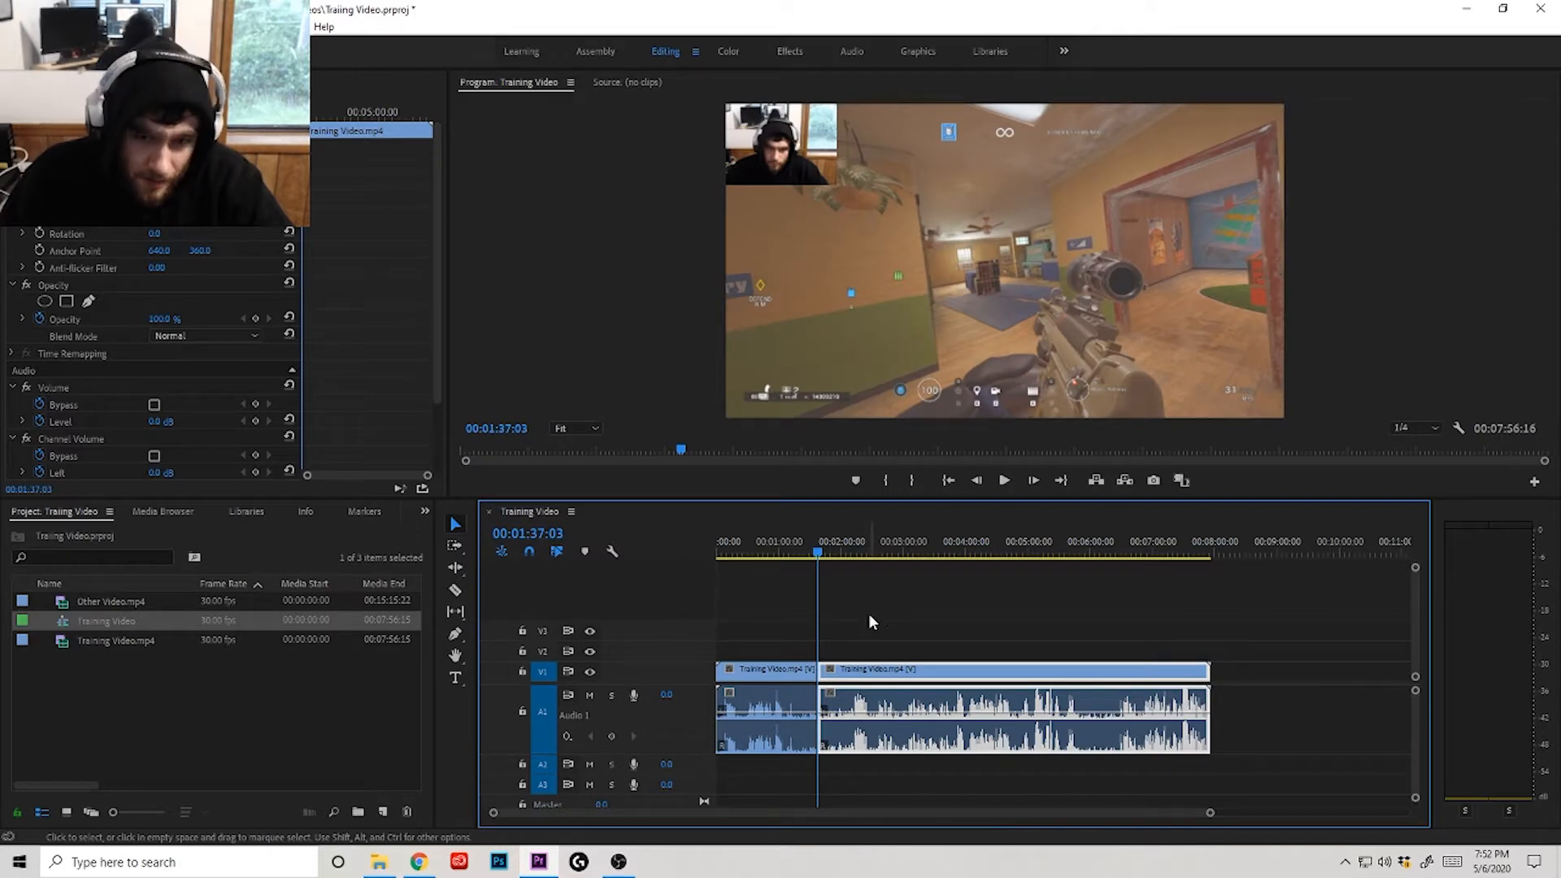
{"action": "key", "text": "ctrl+z"}
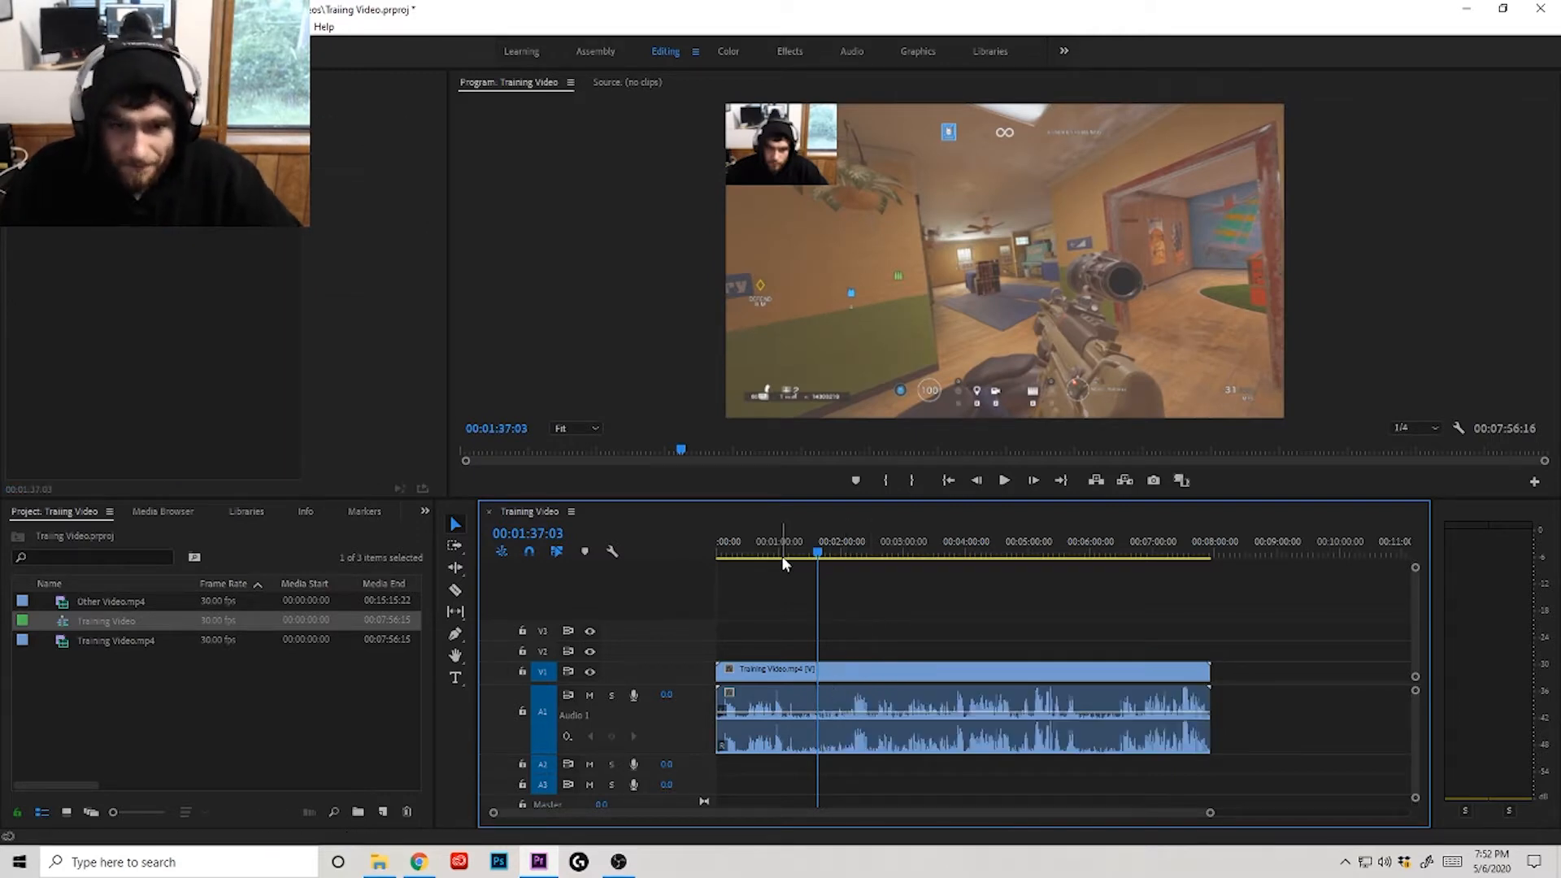
{"action": "left_click_drag", "start_coordinate": [782, 555], "coordinate": [720, 555]}
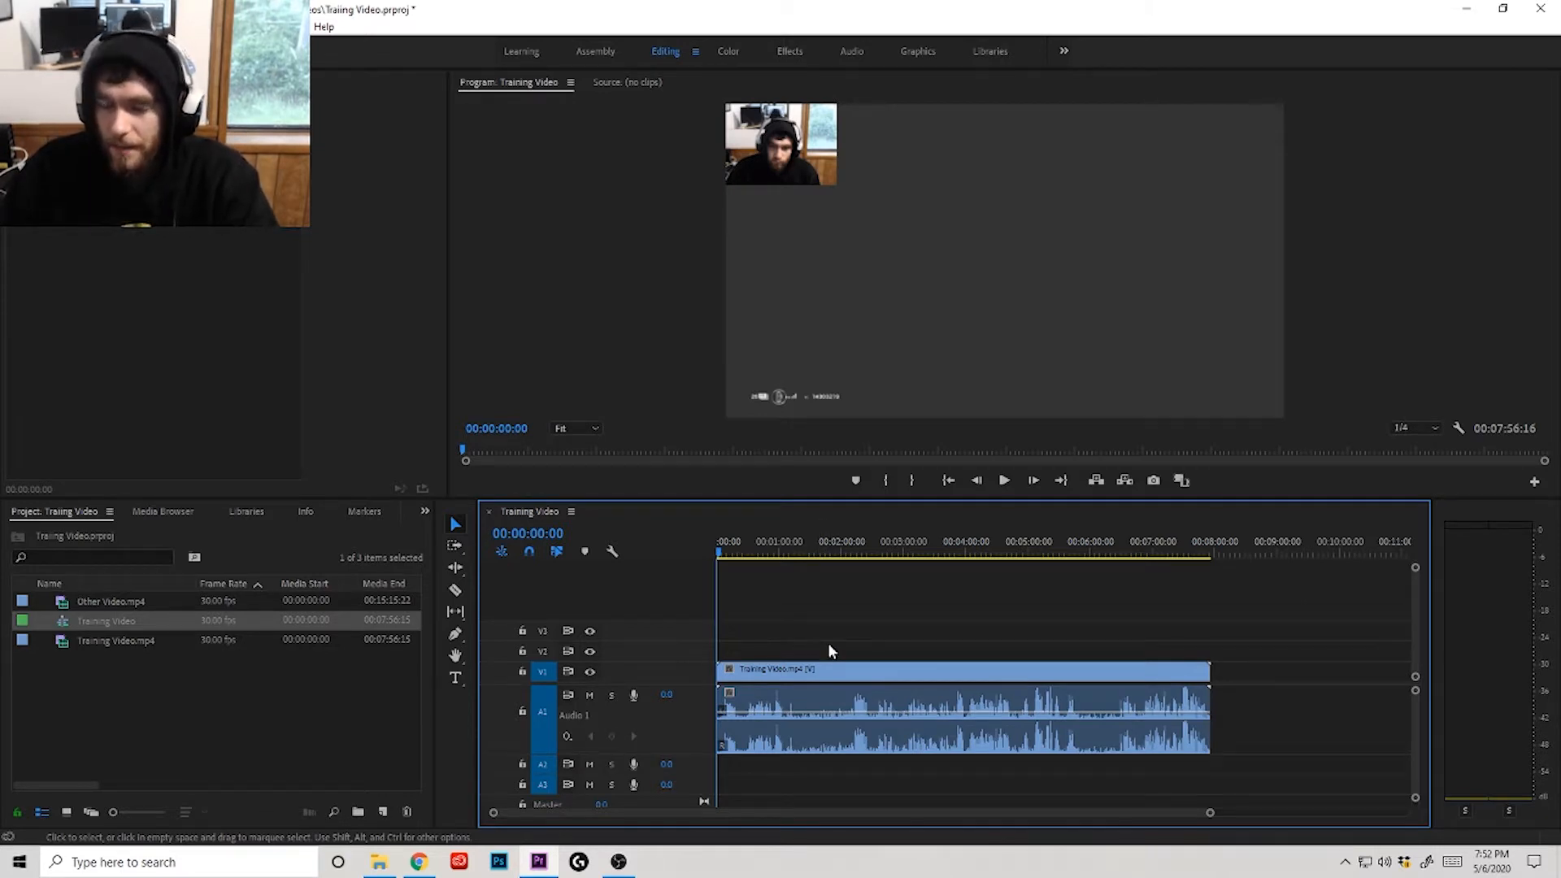
Step: Split the clip at 00:01:49:05, at the scoped shot, and shift the second part later to leave a gap of about one second
{"action": "left_click", "coordinate": [819, 542]}
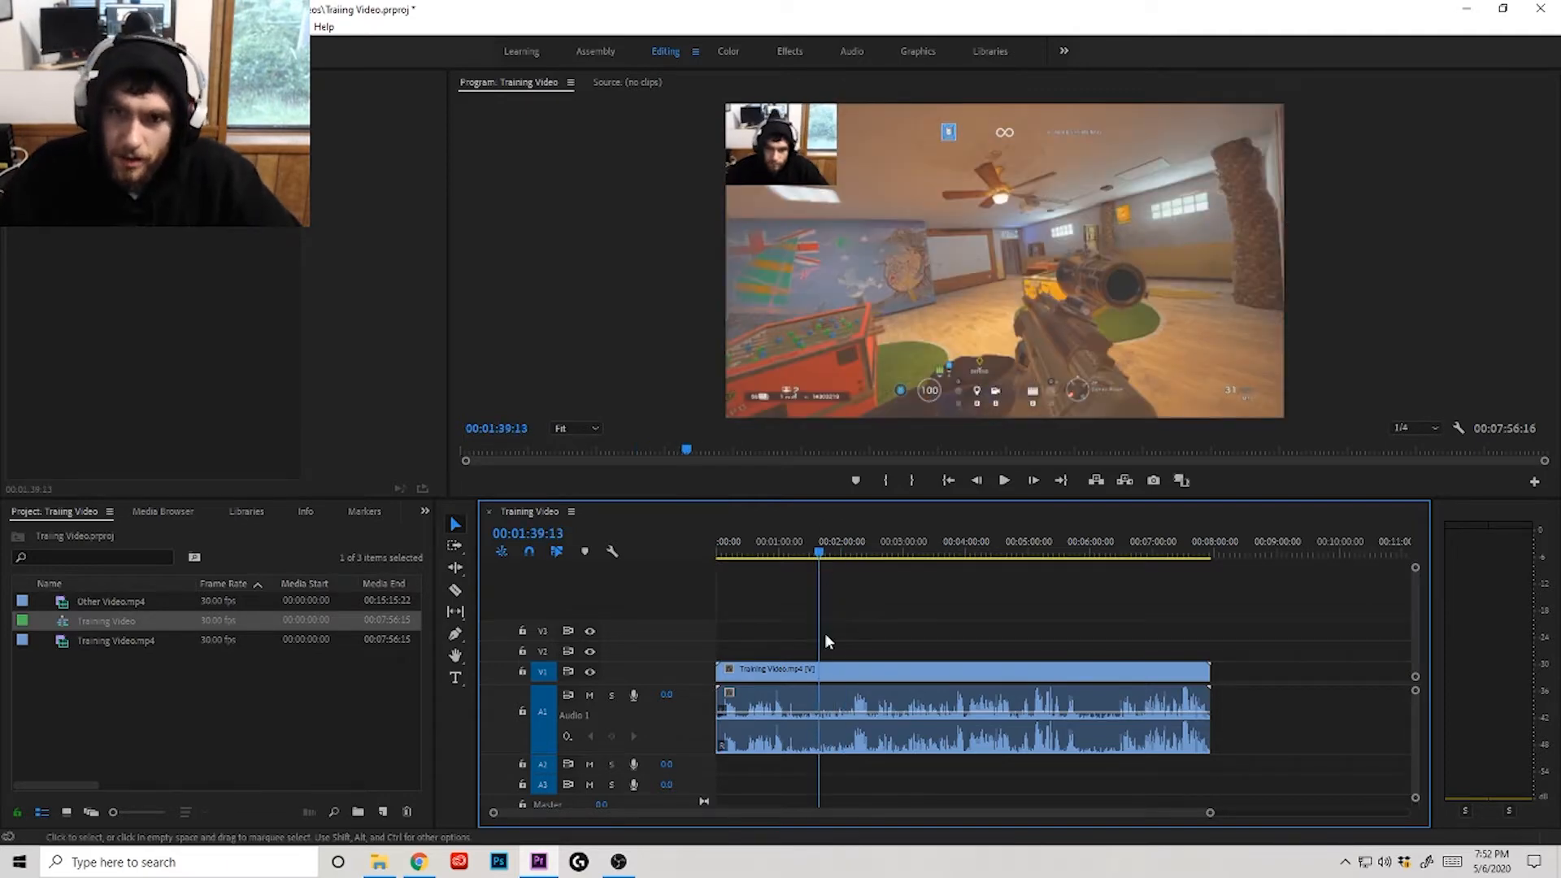
{"action": "scroll", "coordinate": [827, 600], "scroll_direction": "up", "scroll_amount": 3}
{"action": "left_click_drag", "start_coordinate": [807, 555], "coordinate": [833, 552]}
{"action": "scroll", "coordinate": [874, 623], "scroll_direction": "up", "scroll_amount": 2}
{"action": "scroll", "coordinate": [875, 623], "scroll_direction": "up", "scroll_amount": 3}
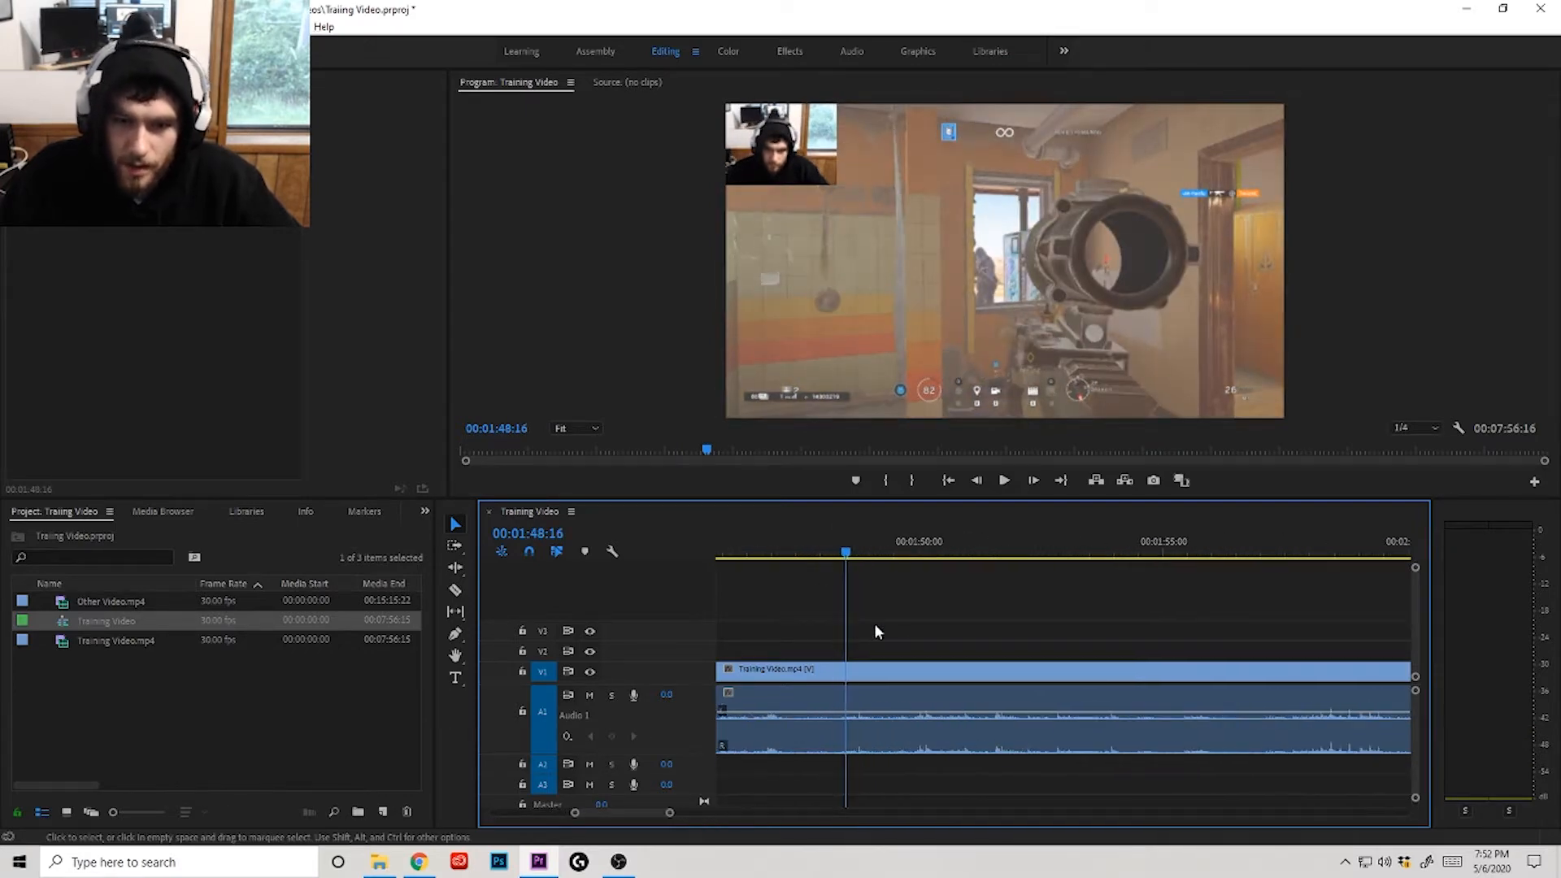
{"action": "key", "text": "space"}
{"action": "key", "text": "space"}
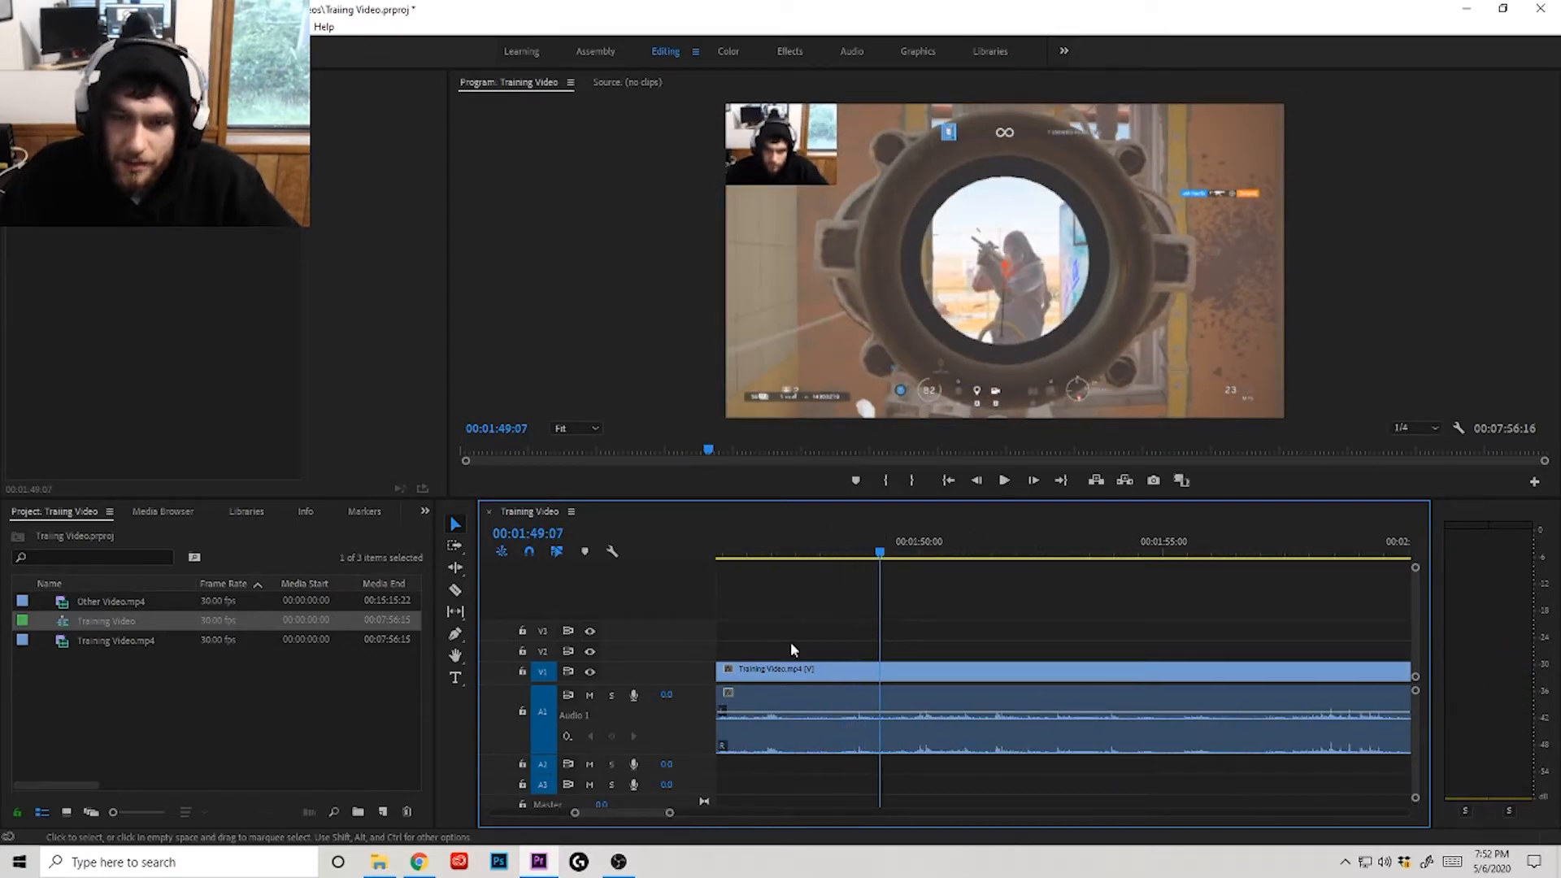
{"action": "key", "text": "space"}
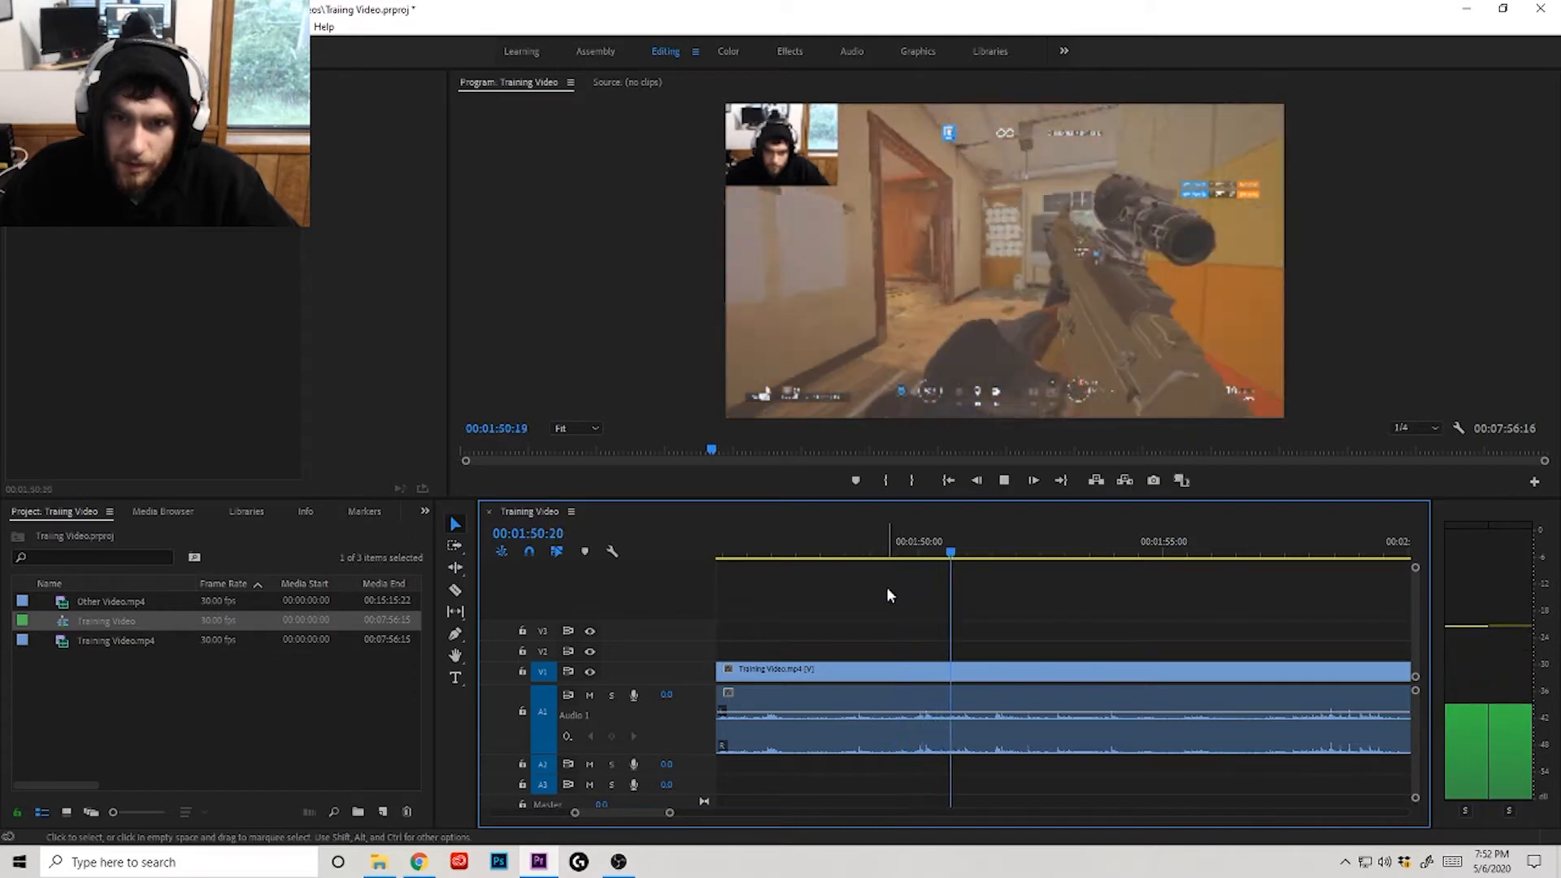
{"action": "key", "text": "space"}
{"action": "left_click", "coordinate": [934, 549]}
{"action": "left_click_drag", "start_coordinate": [933, 549], "coordinate": [876, 553]}
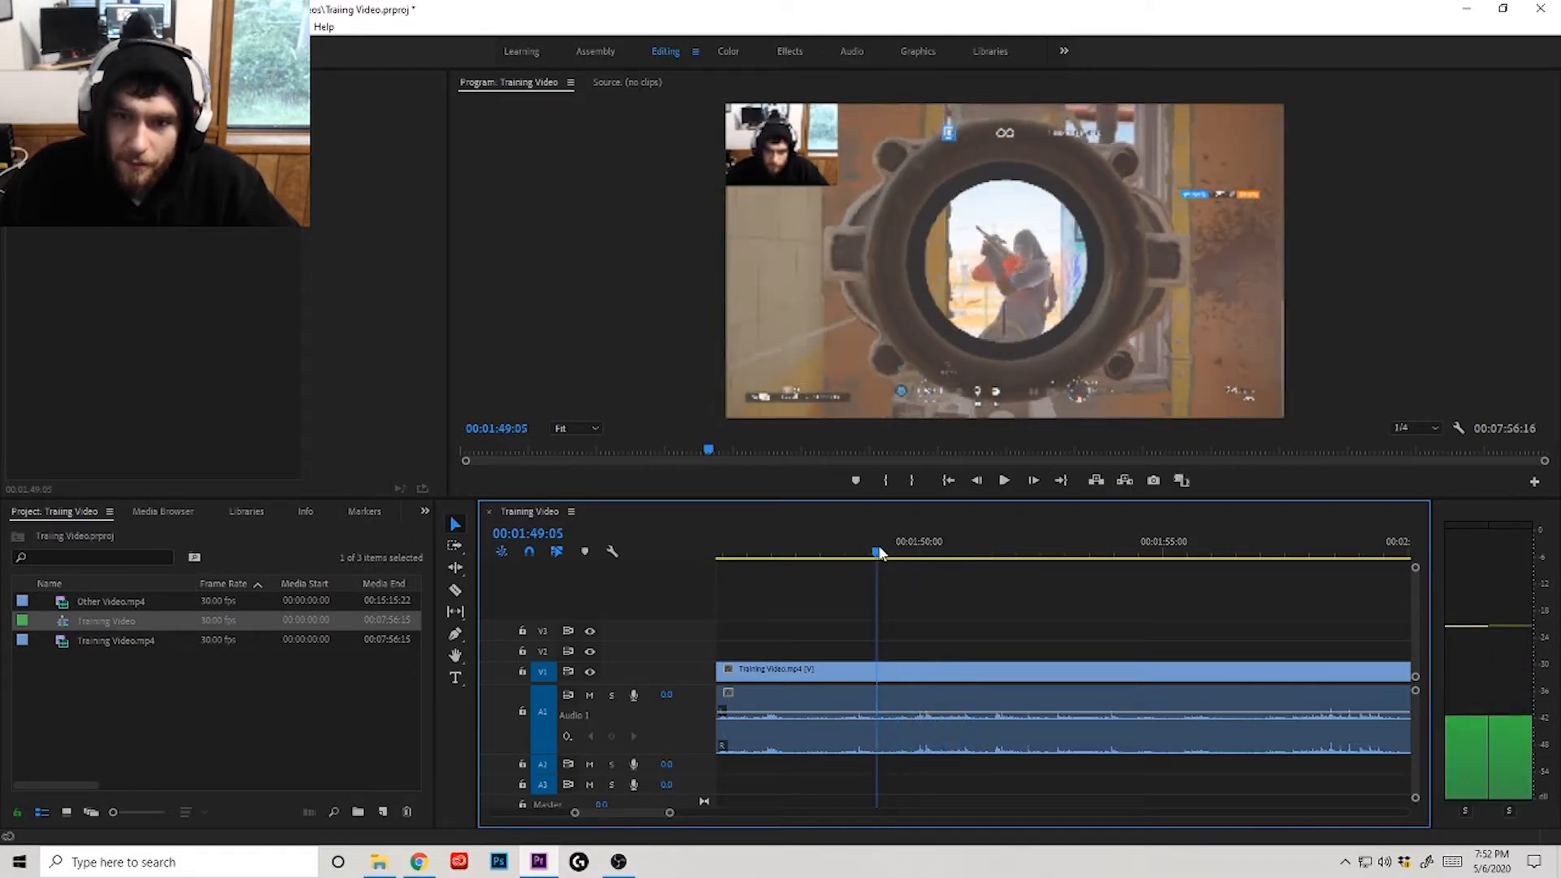
{"action": "key", "text": "ctrl+k"}
{"action": "left_click", "coordinate": [952, 675]}
{"action": "left_click_drag", "start_coordinate": [952, 675], "coordinate": [1014, 675]}
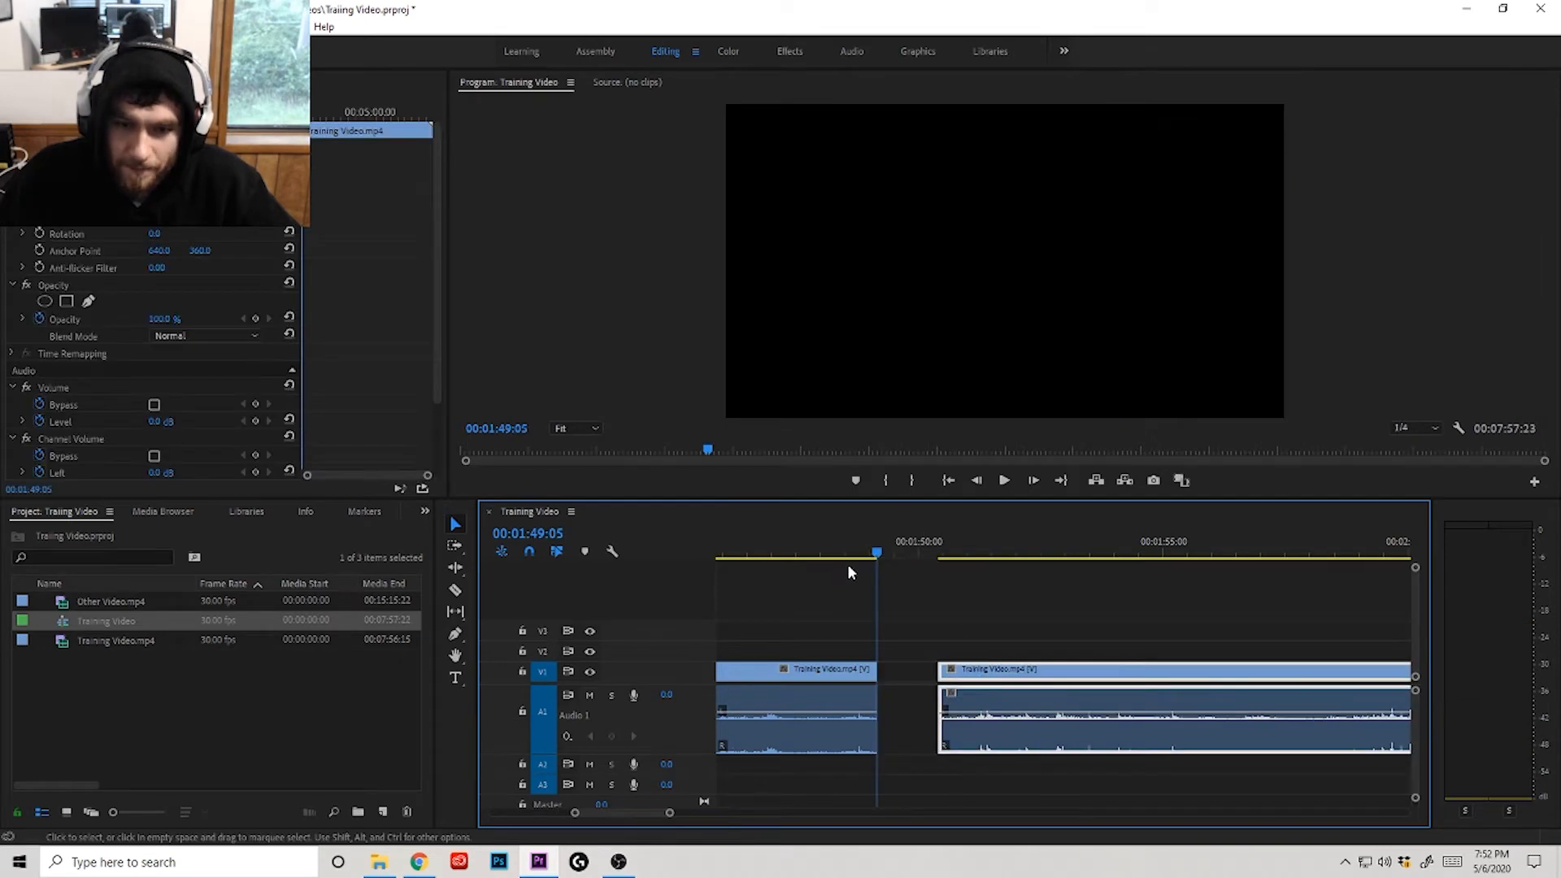
Step: Play across the cut into the gap, and restore the single continuous Training Video clip
{"action": "left_click", "coordinate": [824, 553]}
{"action": "key", "text": "space"}
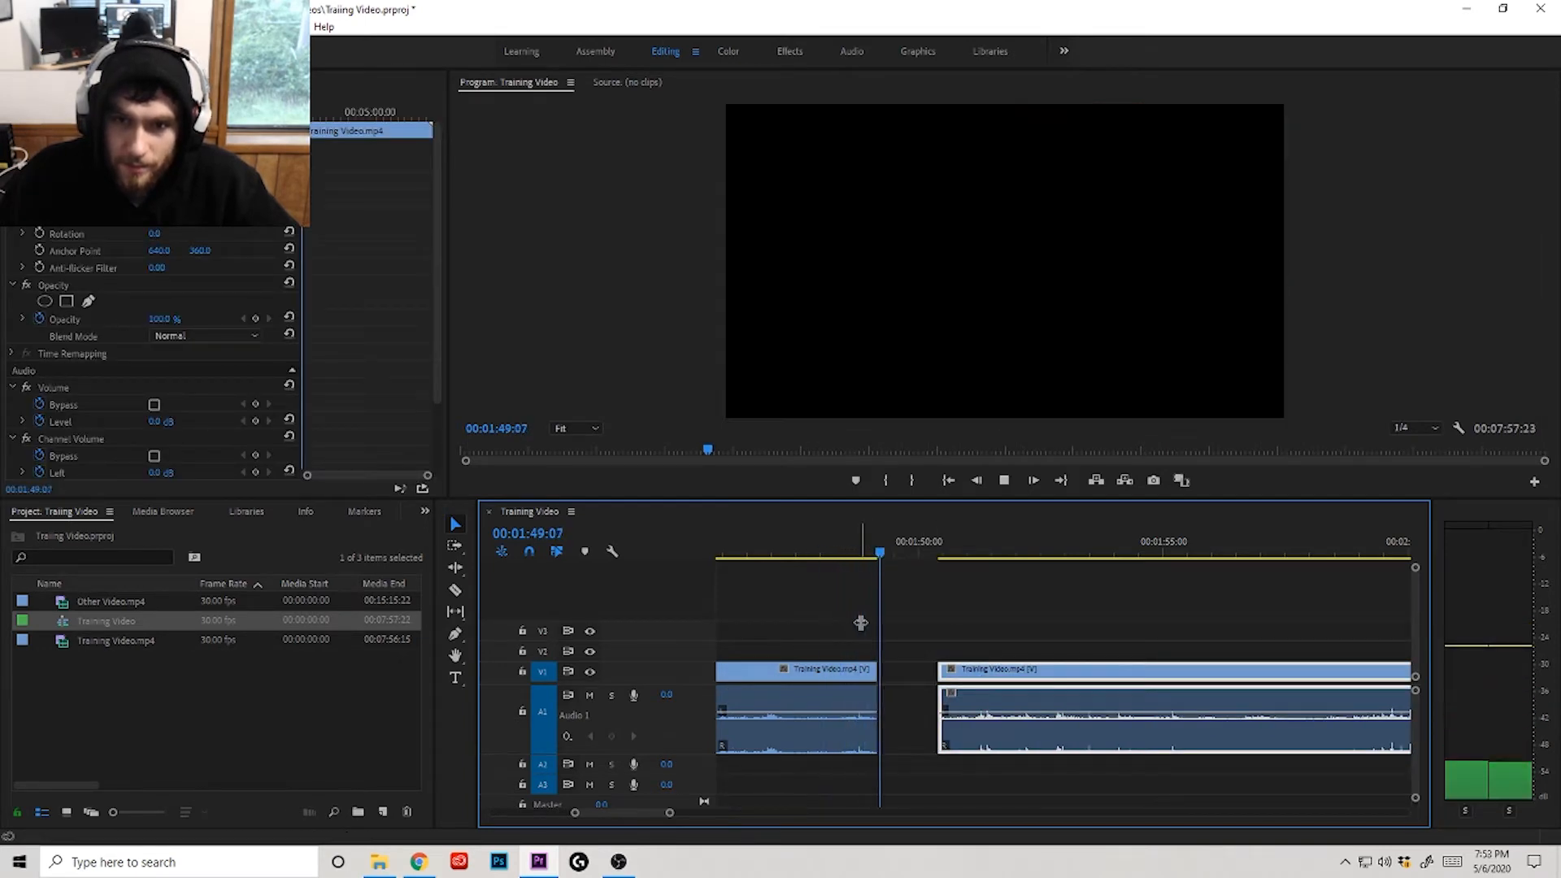
{"action": "key", "text": "space"}
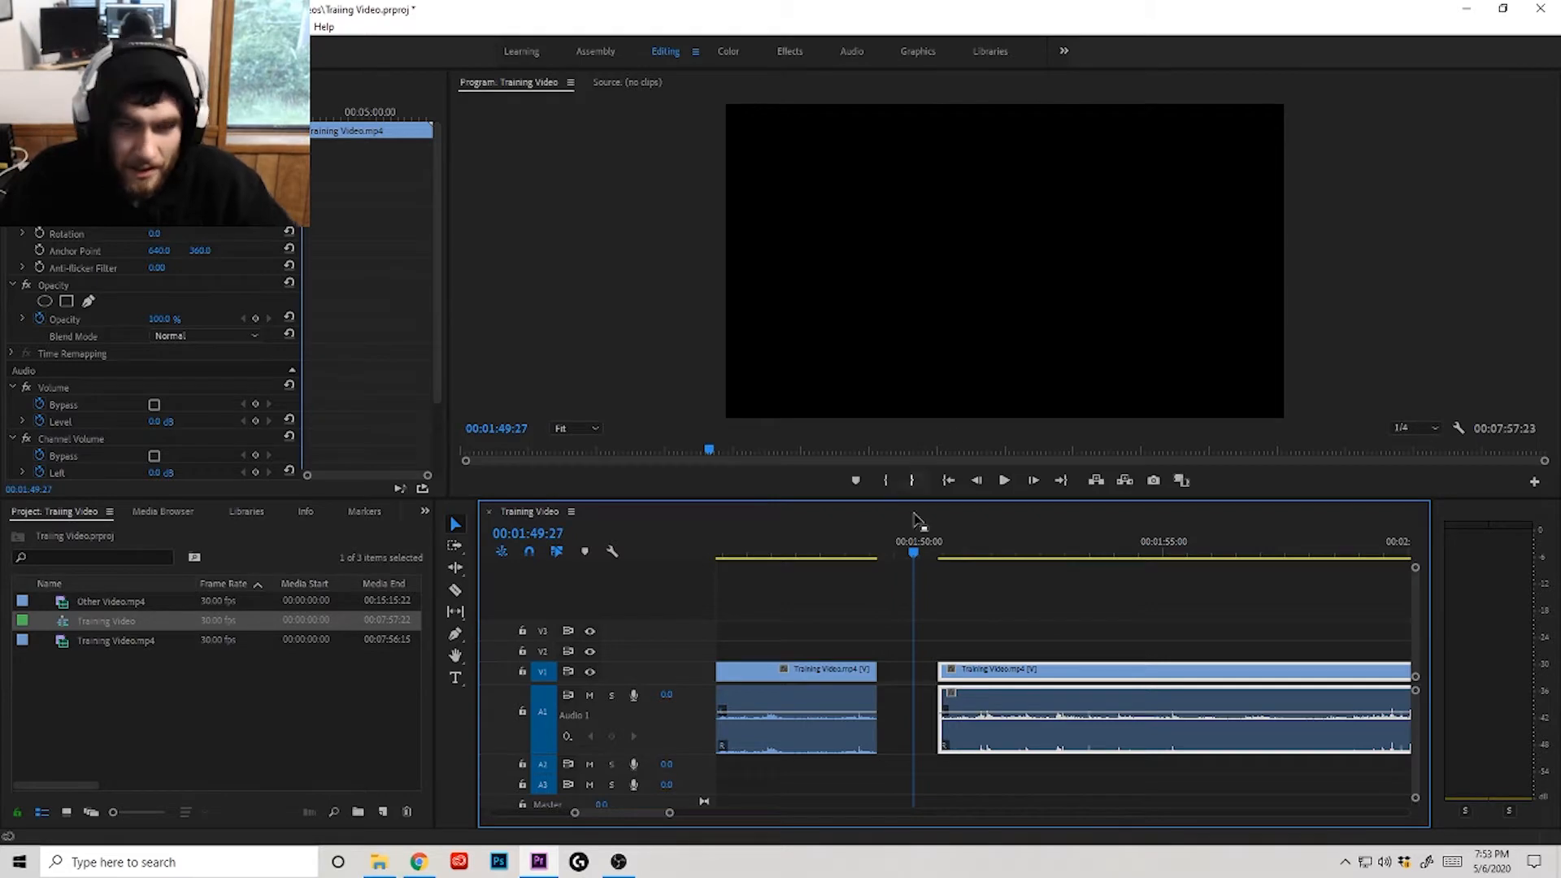
{"action": "left_click", "coordinate": [903, 668]}
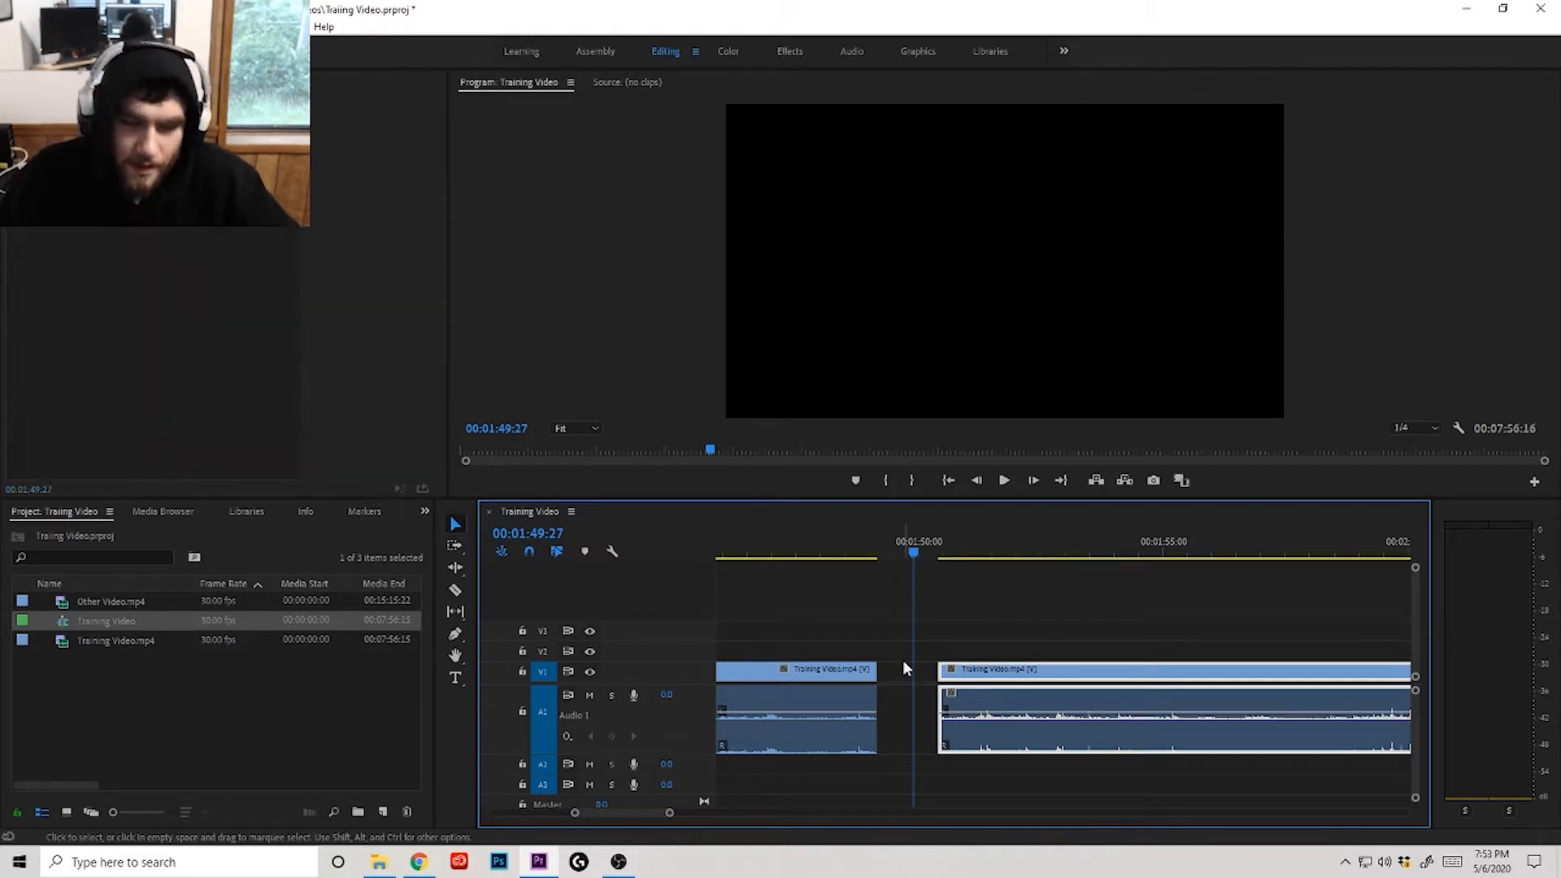
{"action": "key", "text": "Delete"}
{"action": "left_click_drag", "start_coordinate": [849, 557], "coordinate": [892, 573]}
{"action": "scroll", "coordinate": [892, 607], "scroll_direction": "down", "scroll_amount": 5}
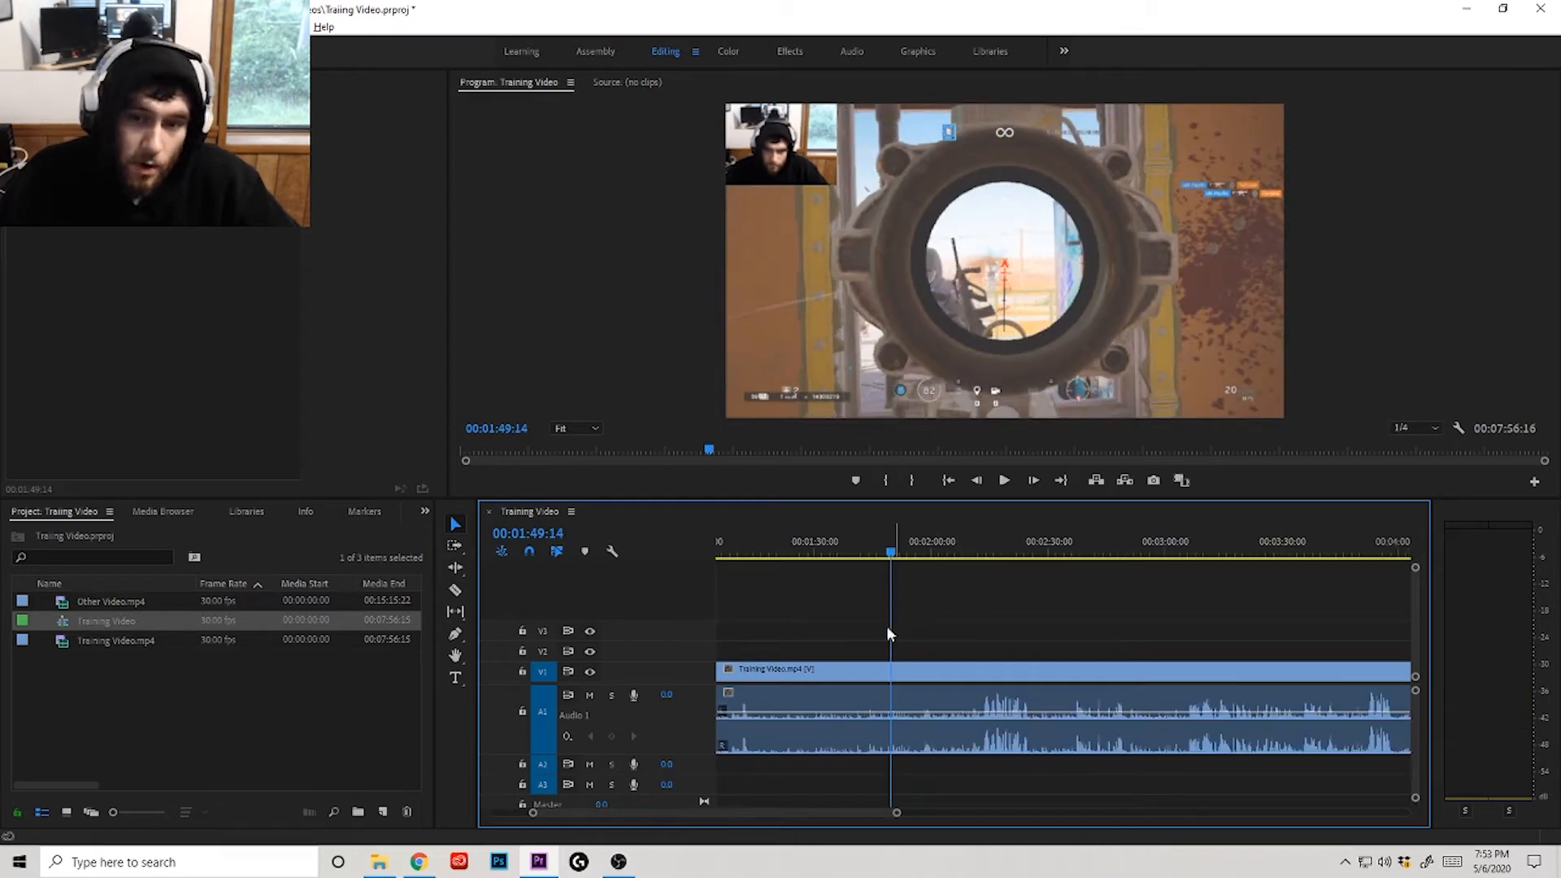
{"action": "scroll", "coordinate": [884, 622], "scroll_direction": "down", "scroll_amount": 4}
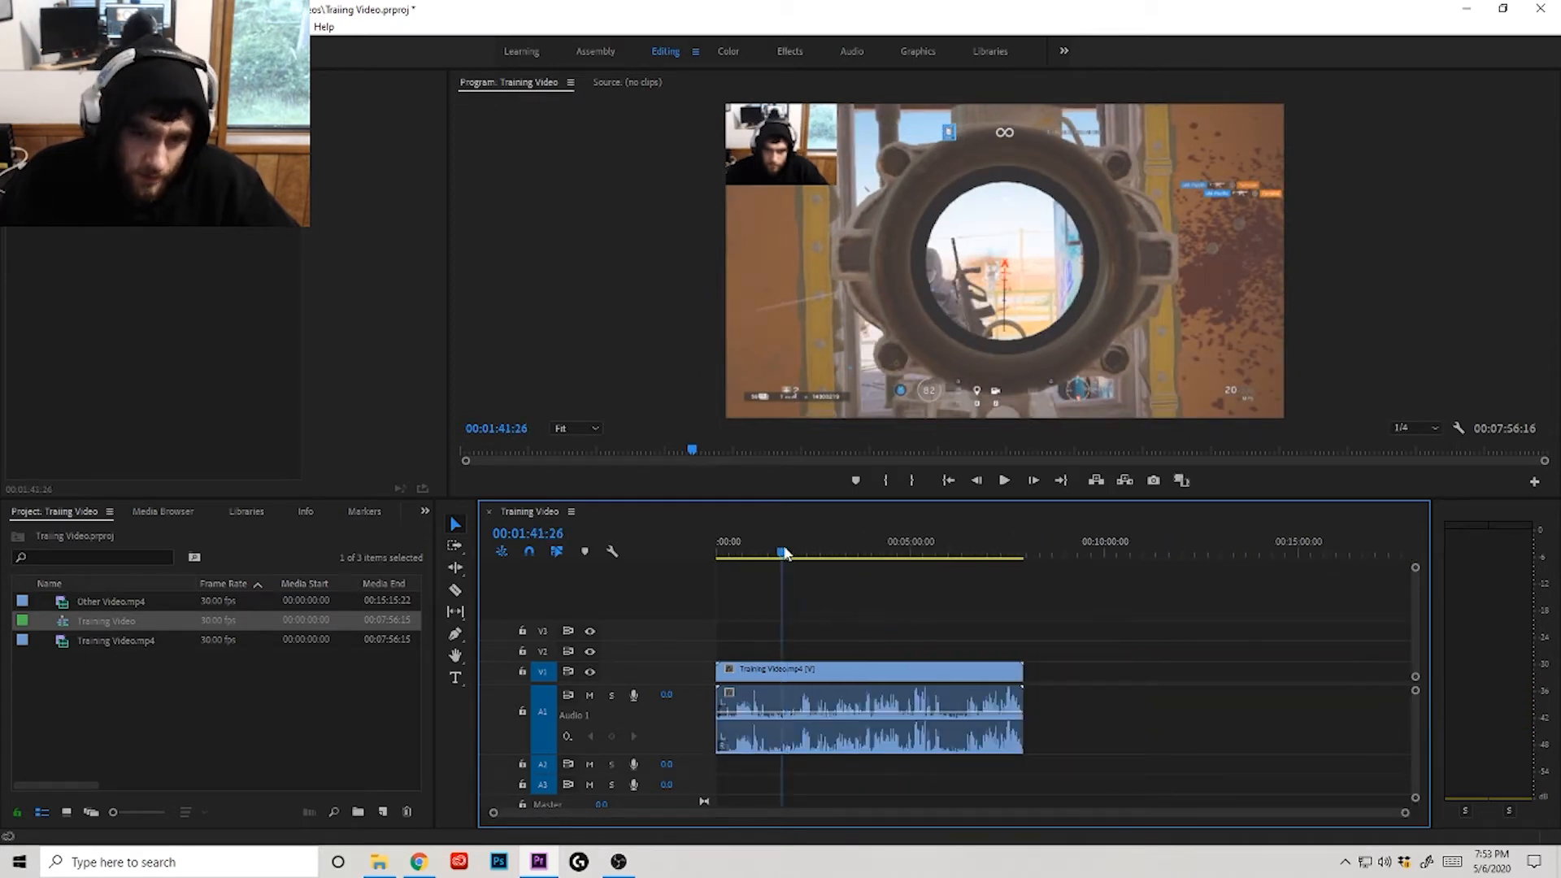
{"action": "left_click_drag", "start_coordinate": [792, 554], "coordinate": [704, 549]}
{"action": "scroll", "coordinate": [792, 616], "scroll_direction": "up", "scroll_amount": 4}
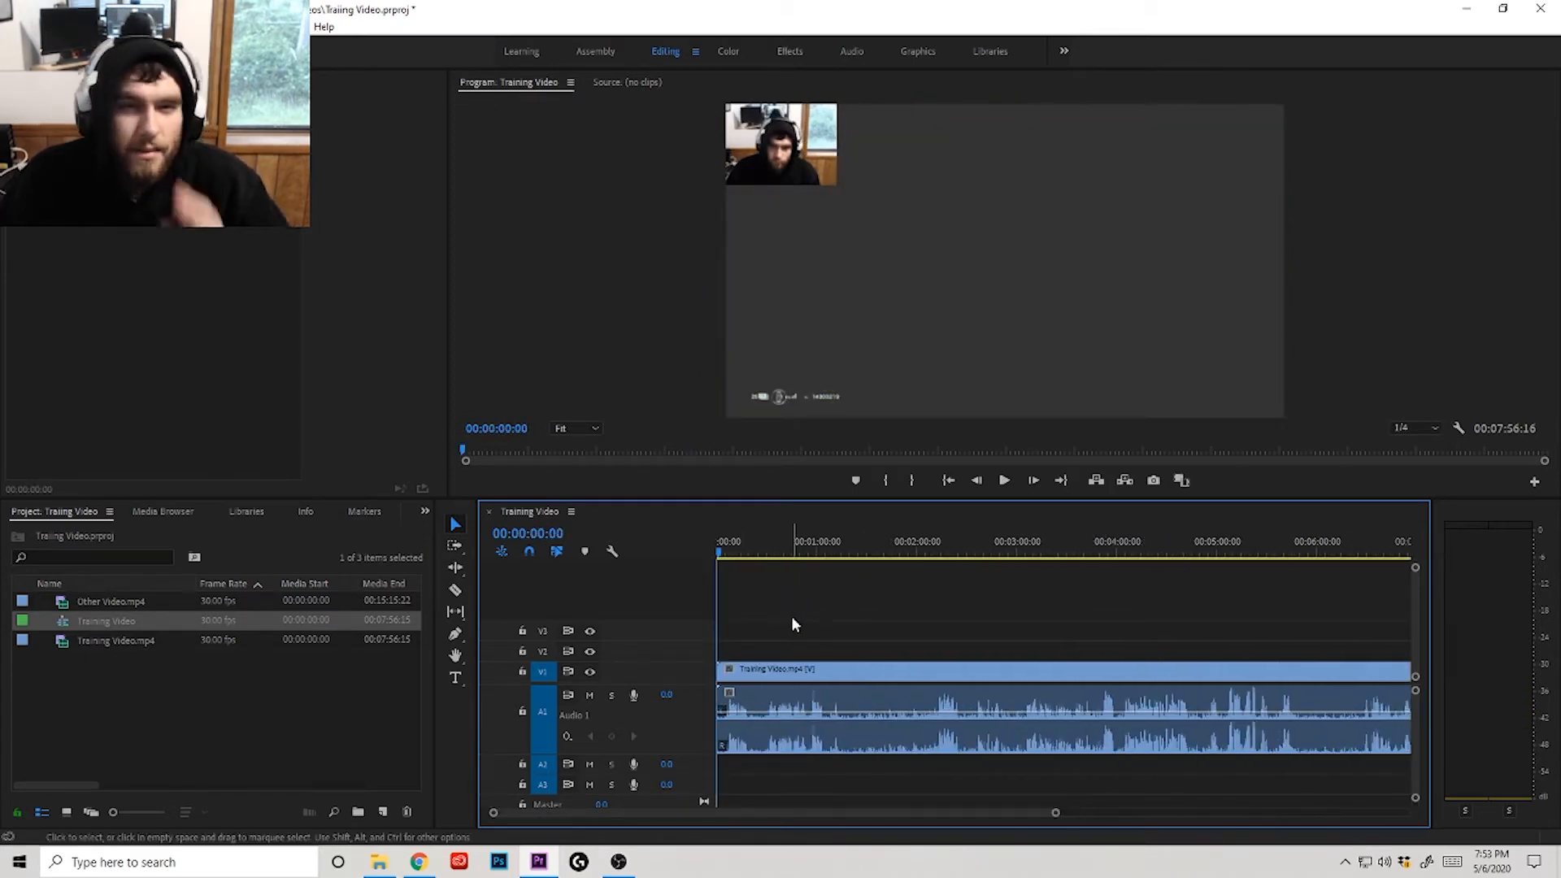
{"action": "scroll", "coordinate": [788, 612], "scroll_direction": "up", "scroll_amount": 2}
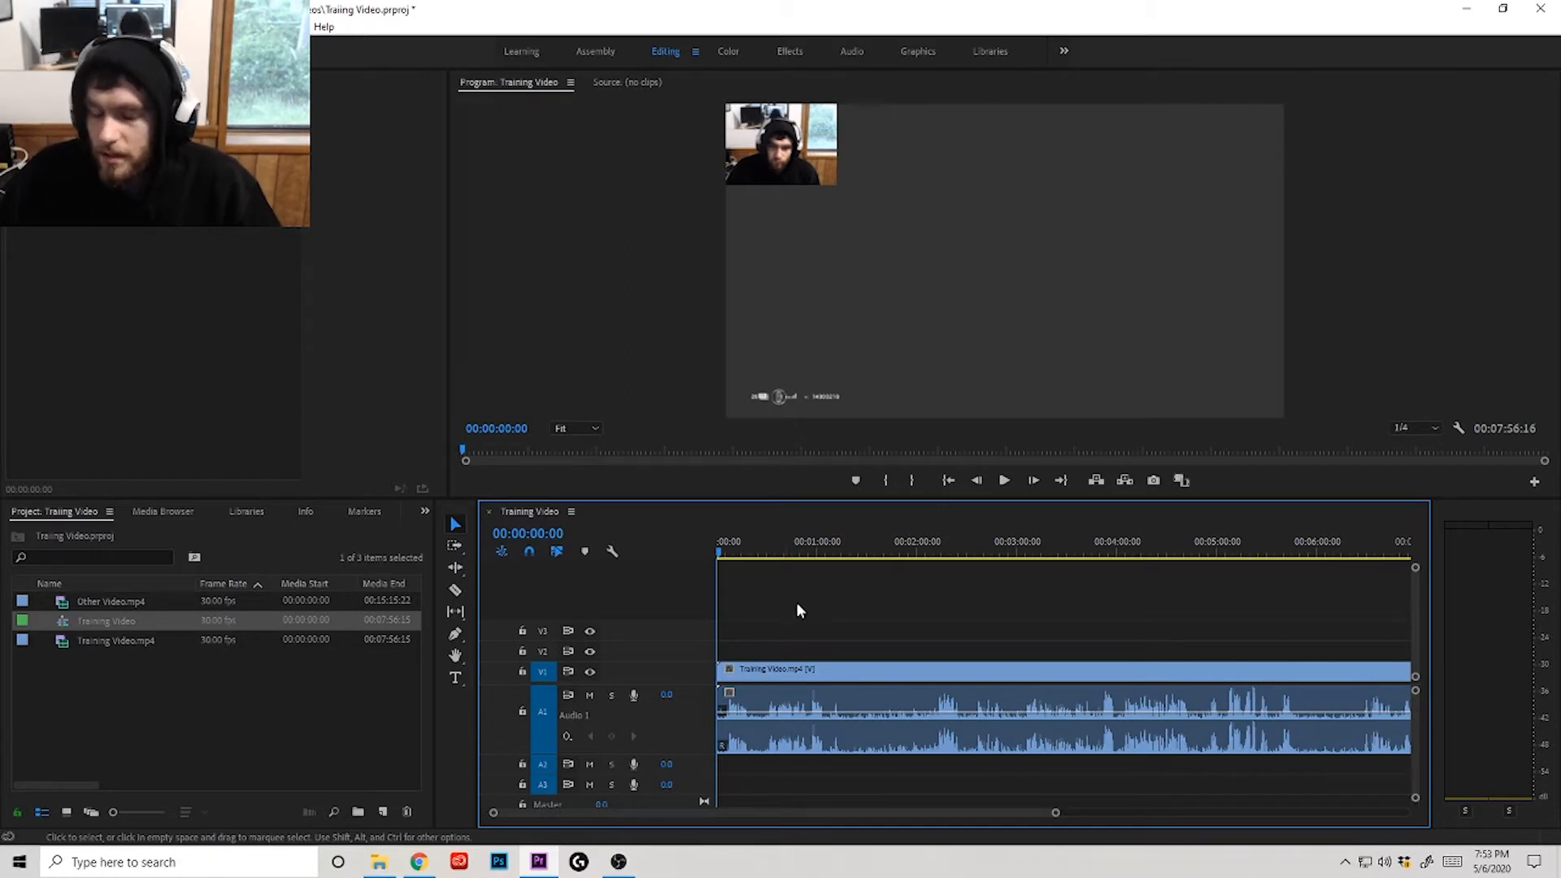
Step: Find the start of the shooting scene and split the Training Video clip at 00:01:46:17
{"action": "left_click_drag", "start_coordinate": [800, 562], "coordinate": [878, 552]}
{"action": "scroll", "coordinate": [895, 632], "scroll_direction": "up", "scroll_amount": 3}
{"action": "key", "text": "space"}
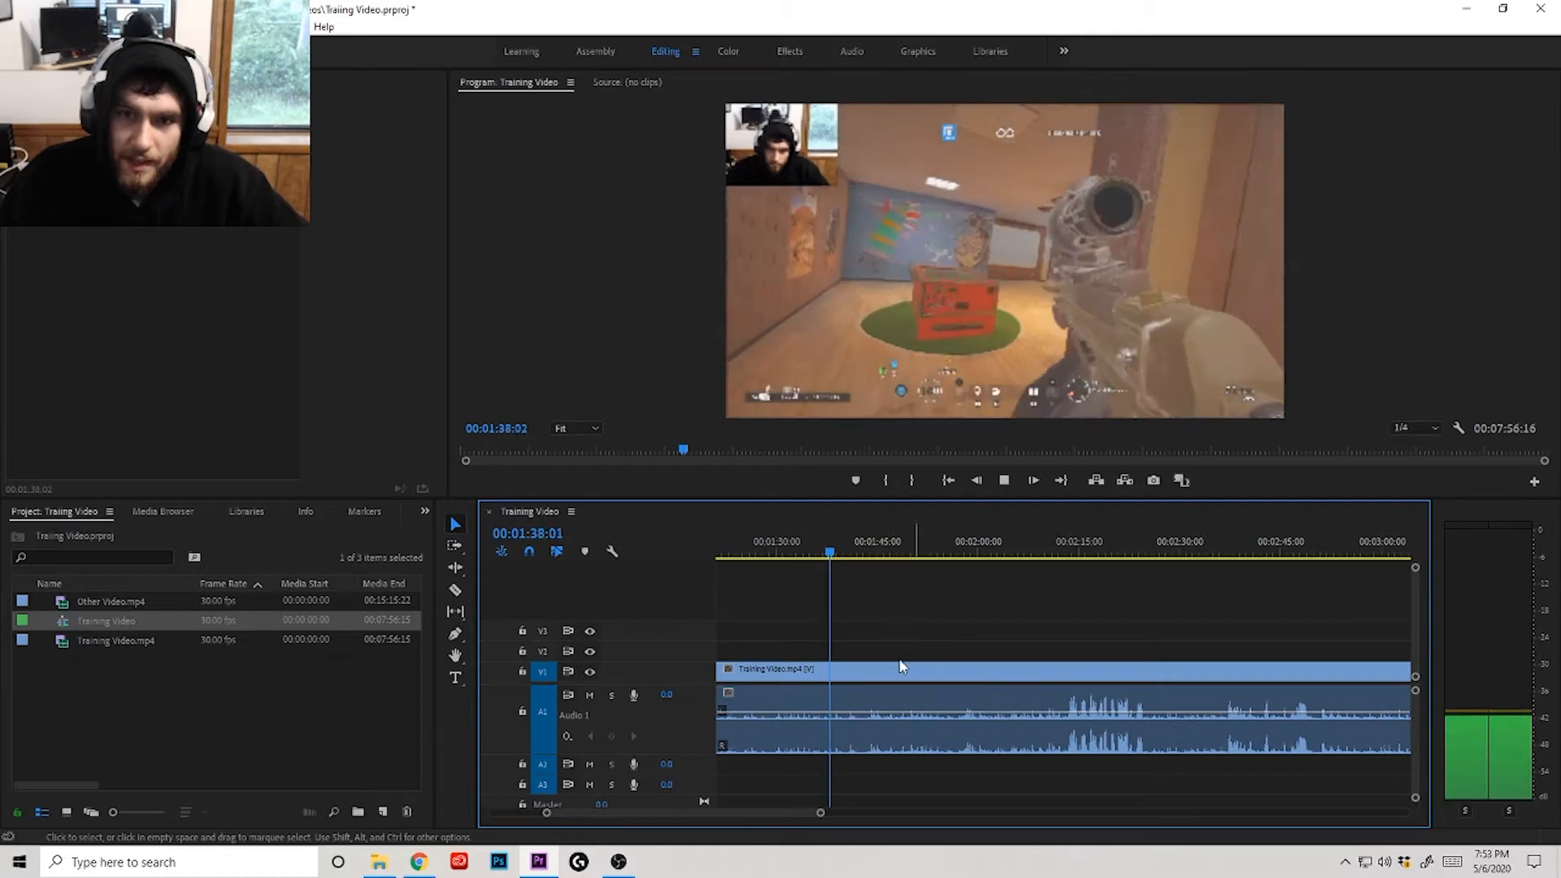
{"action": "left_click", "coordinate": [845, 558]}
{"action": "left_click_drag", "start_coordinate": [845, 557], "coordinate": [891, 622]}
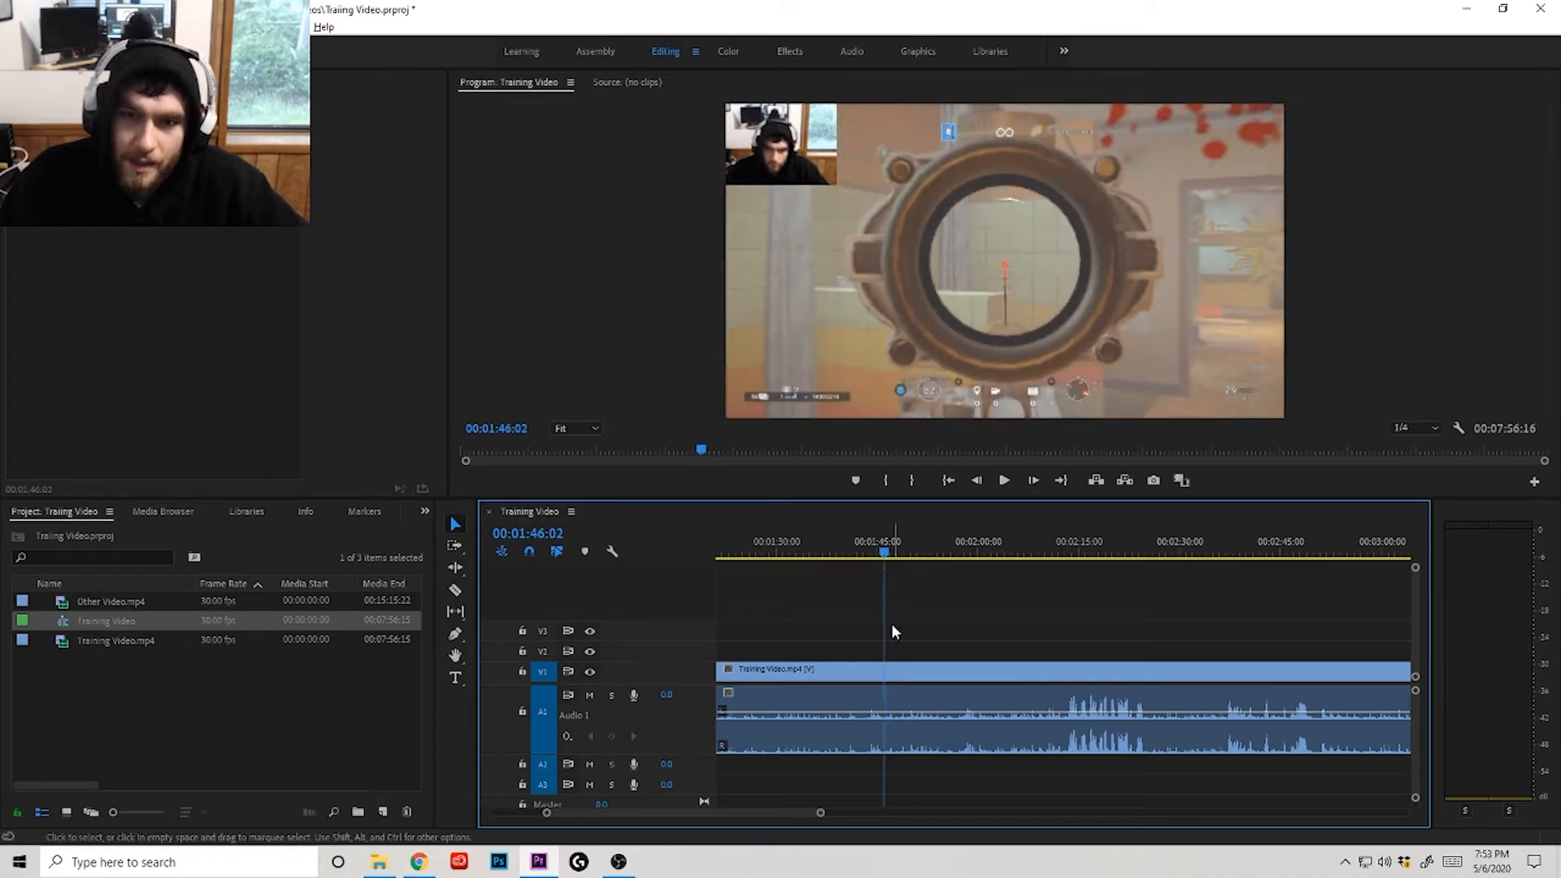
{"action": "key", "text": "space"}
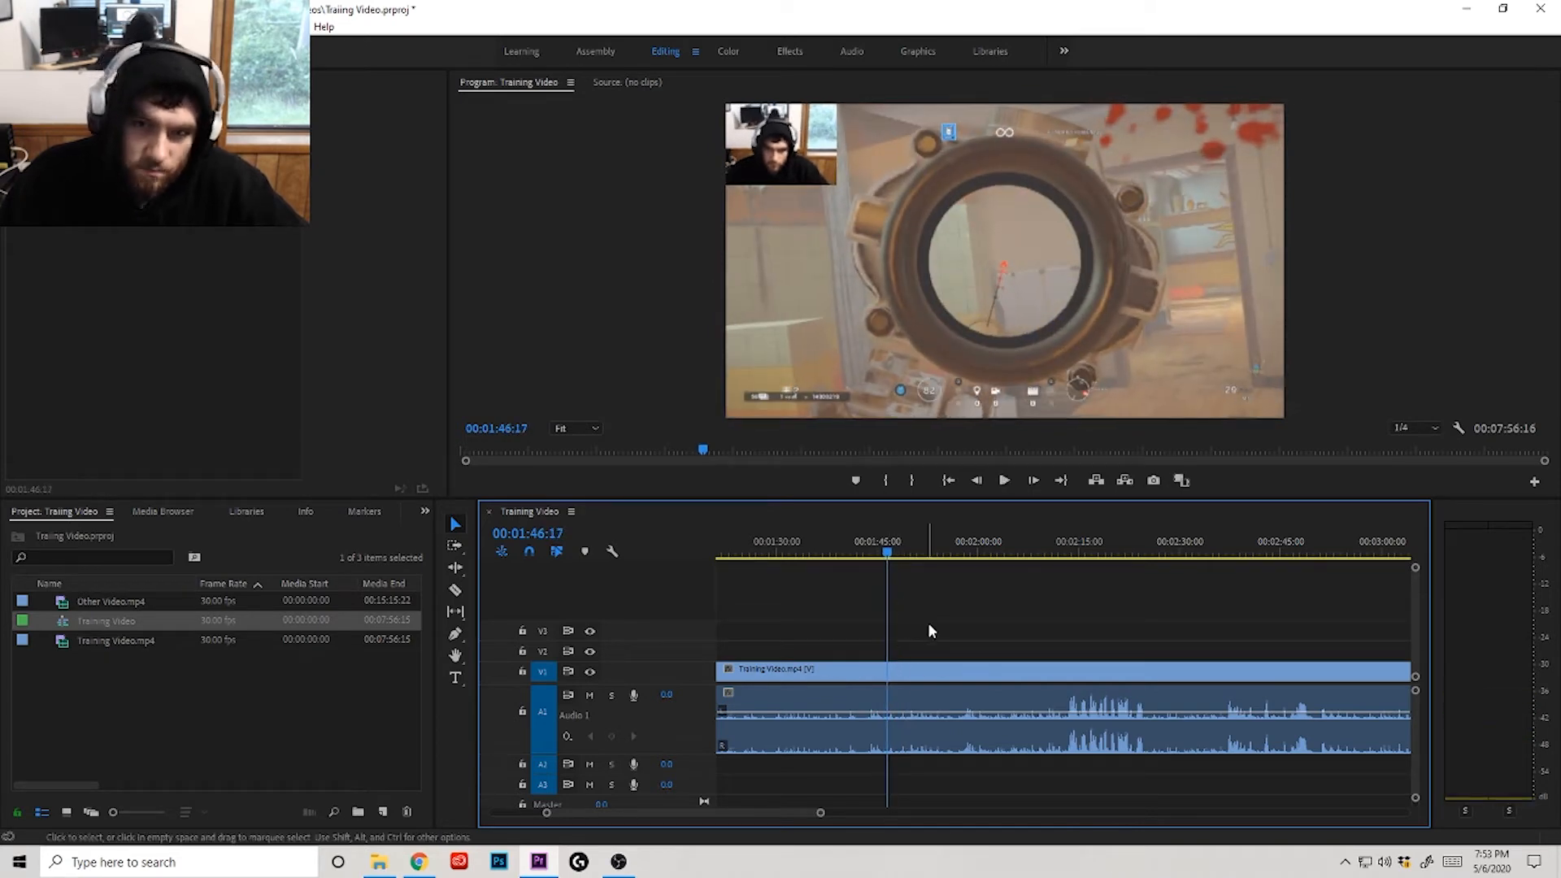
{"action": "key", "text": "ctrl+k"}
Step: Split the clip again at 00:01:50:10 and shift the remainder later, leaving a gap of about 2.5 seconds
{"action": "key", "text": "space"}
{"action": "scroll", "coordinate": [910, 588], "scroll_direction": "up", "scroll_amount": 3}
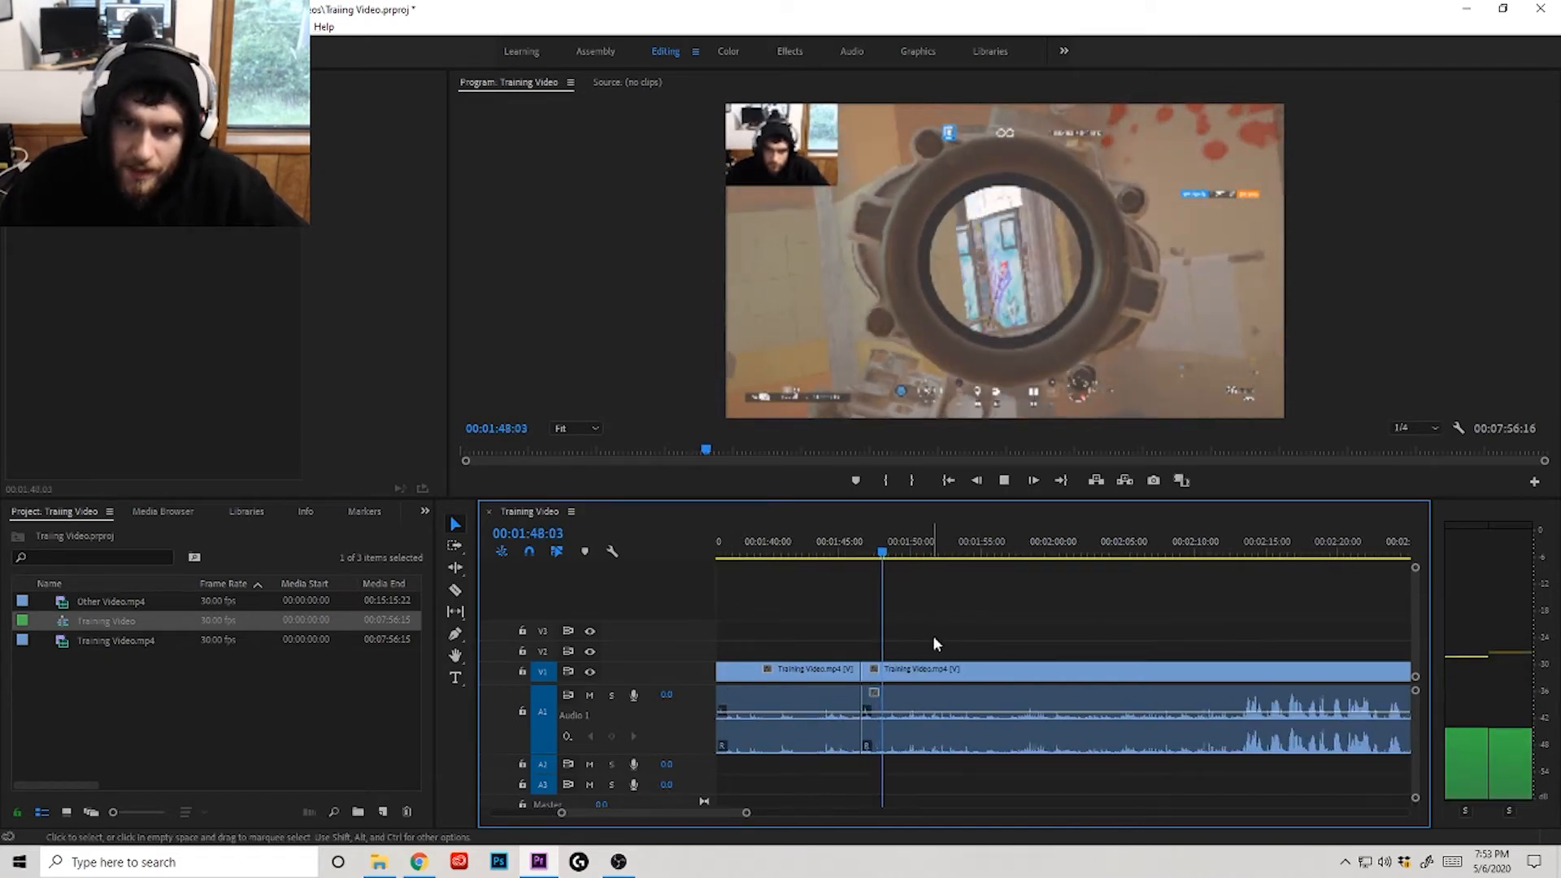
{"action": "key", "text": "ctrl+k"}
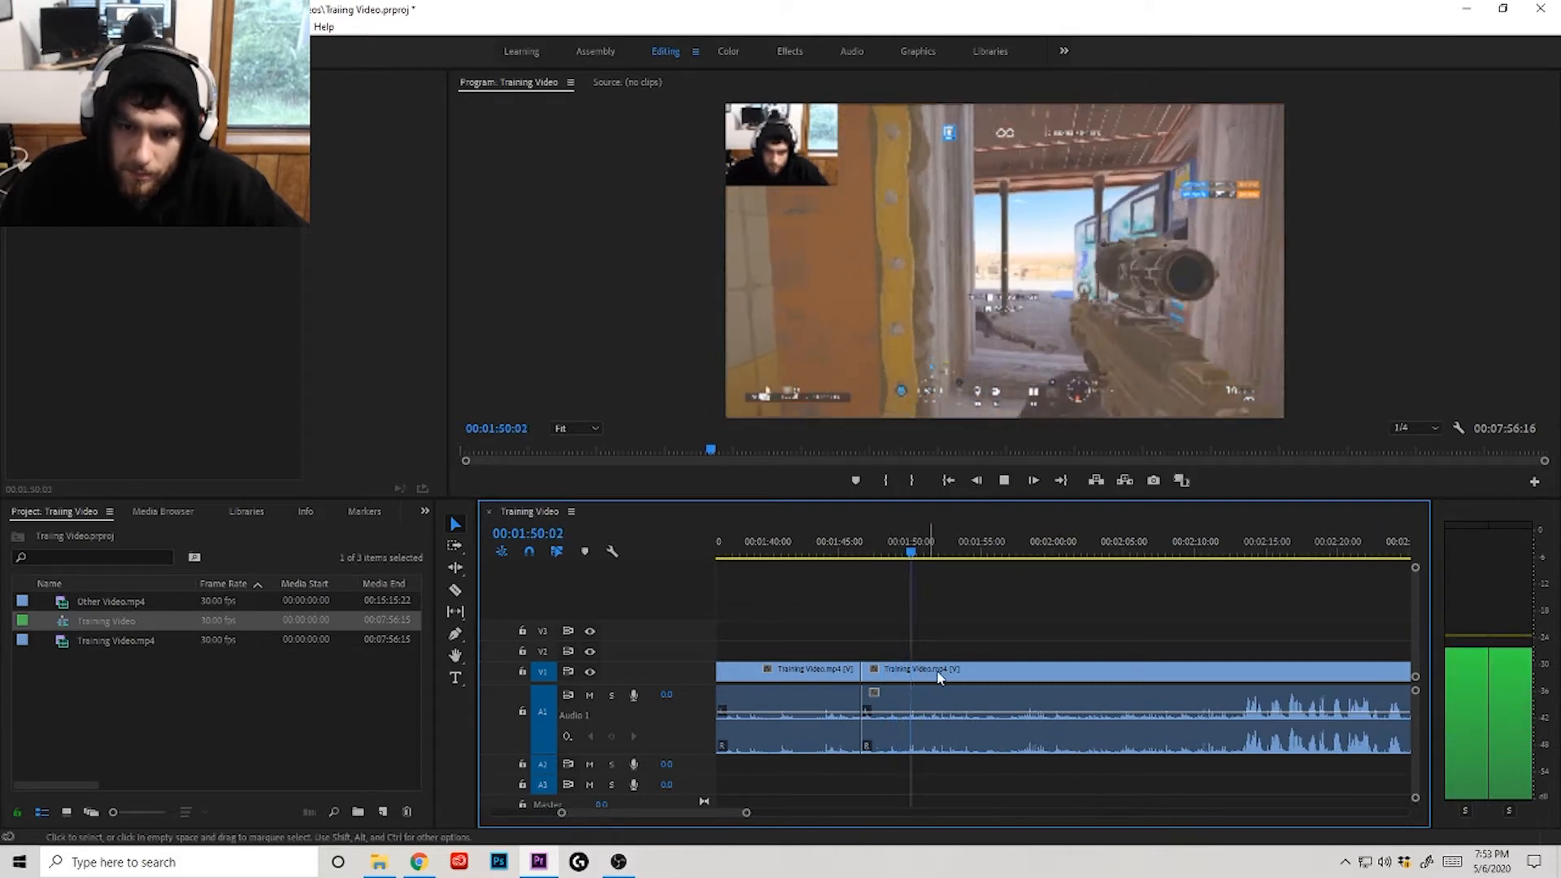
{"action": "left_click", "coordinate": [890, 711]}
{"action": "left_click", "coordinate": [963, 641]}
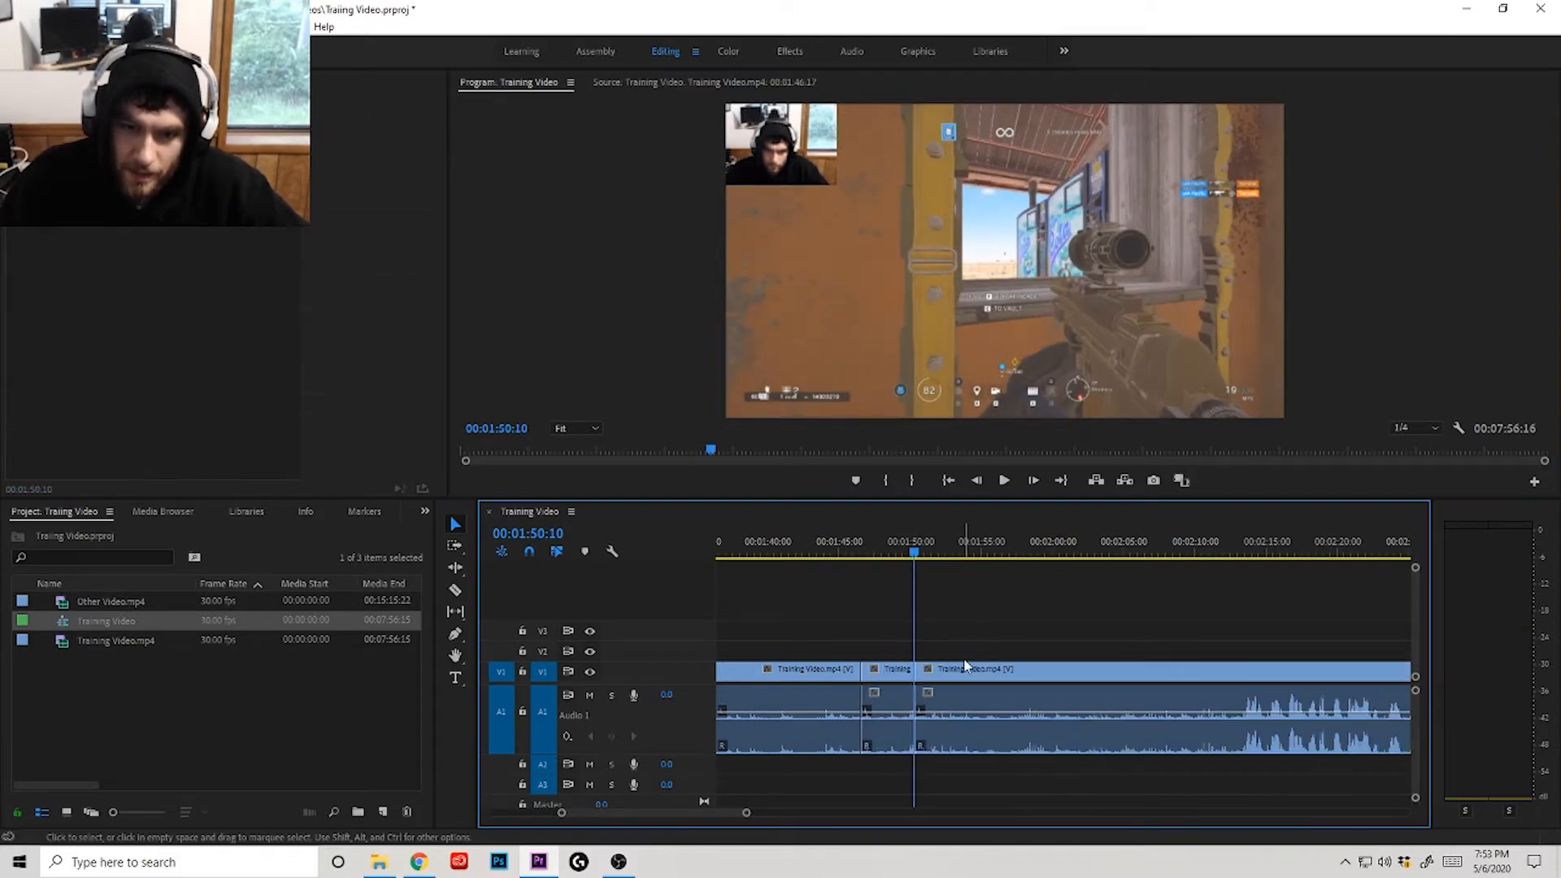
{"action": "left_click_drag", "start_coordinate": [964, 667], "coordinate": [999, 667]}
Step: Shift the middle segment and the last segment later so the middle one has a gap on each side, and play it
{"action": "left_click_drag", "start_coordinate": [886, 667], "coordinate": [919, 638]}
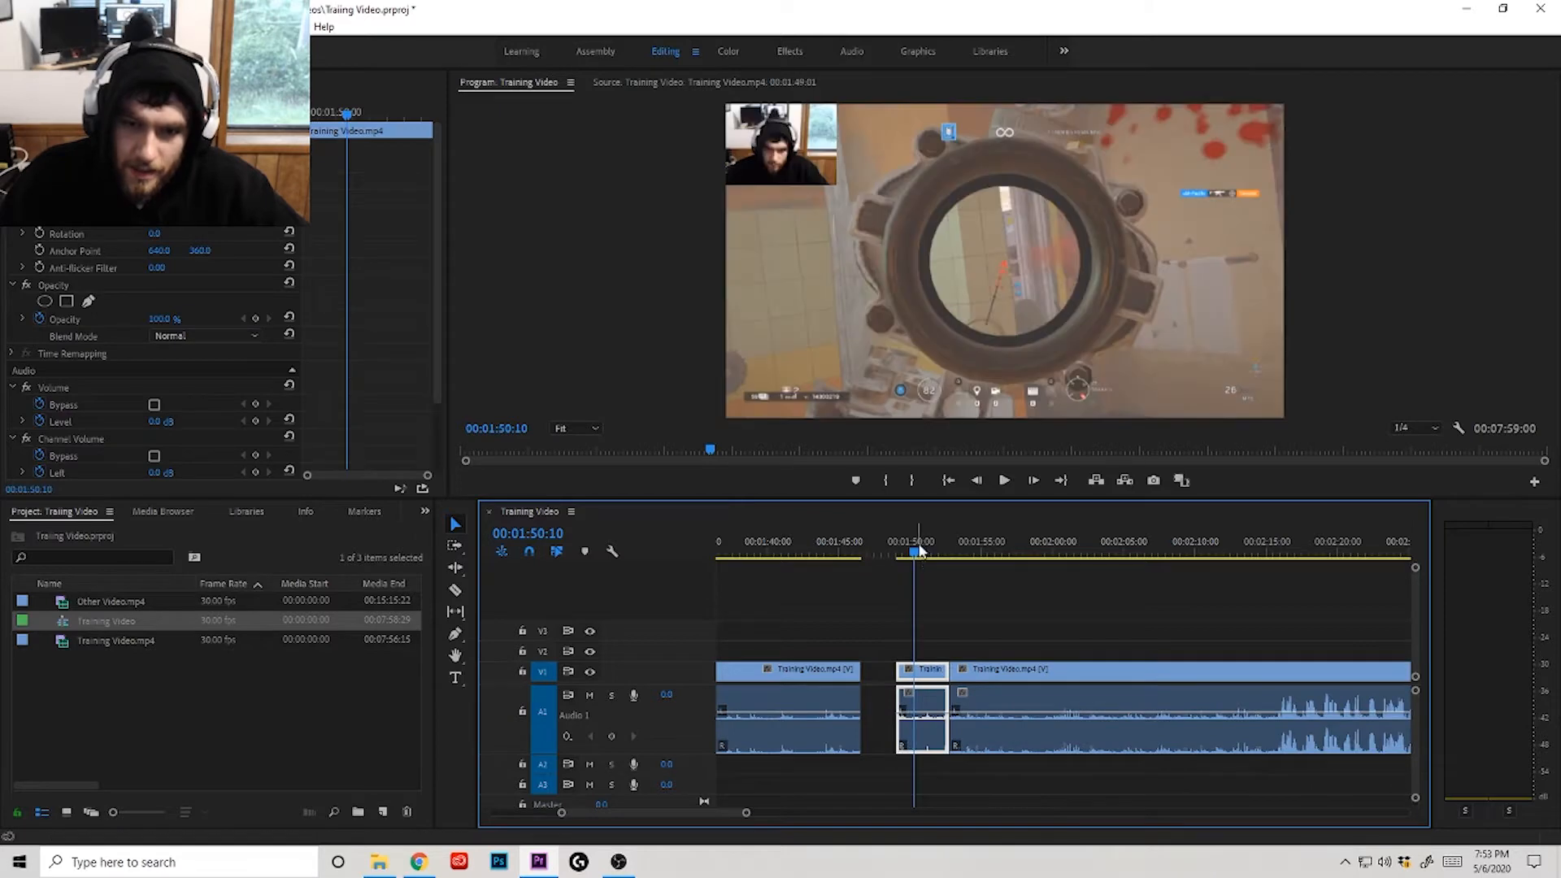
{"action": "left_click_drag", "start_coordinate": [998, 670], "coordinate": [1041, 670]}
{"action": "left_click", "coordinate": [953, 606]}
{"action": "key", "text": "Up"}
{"action": "key", "text": "space"}
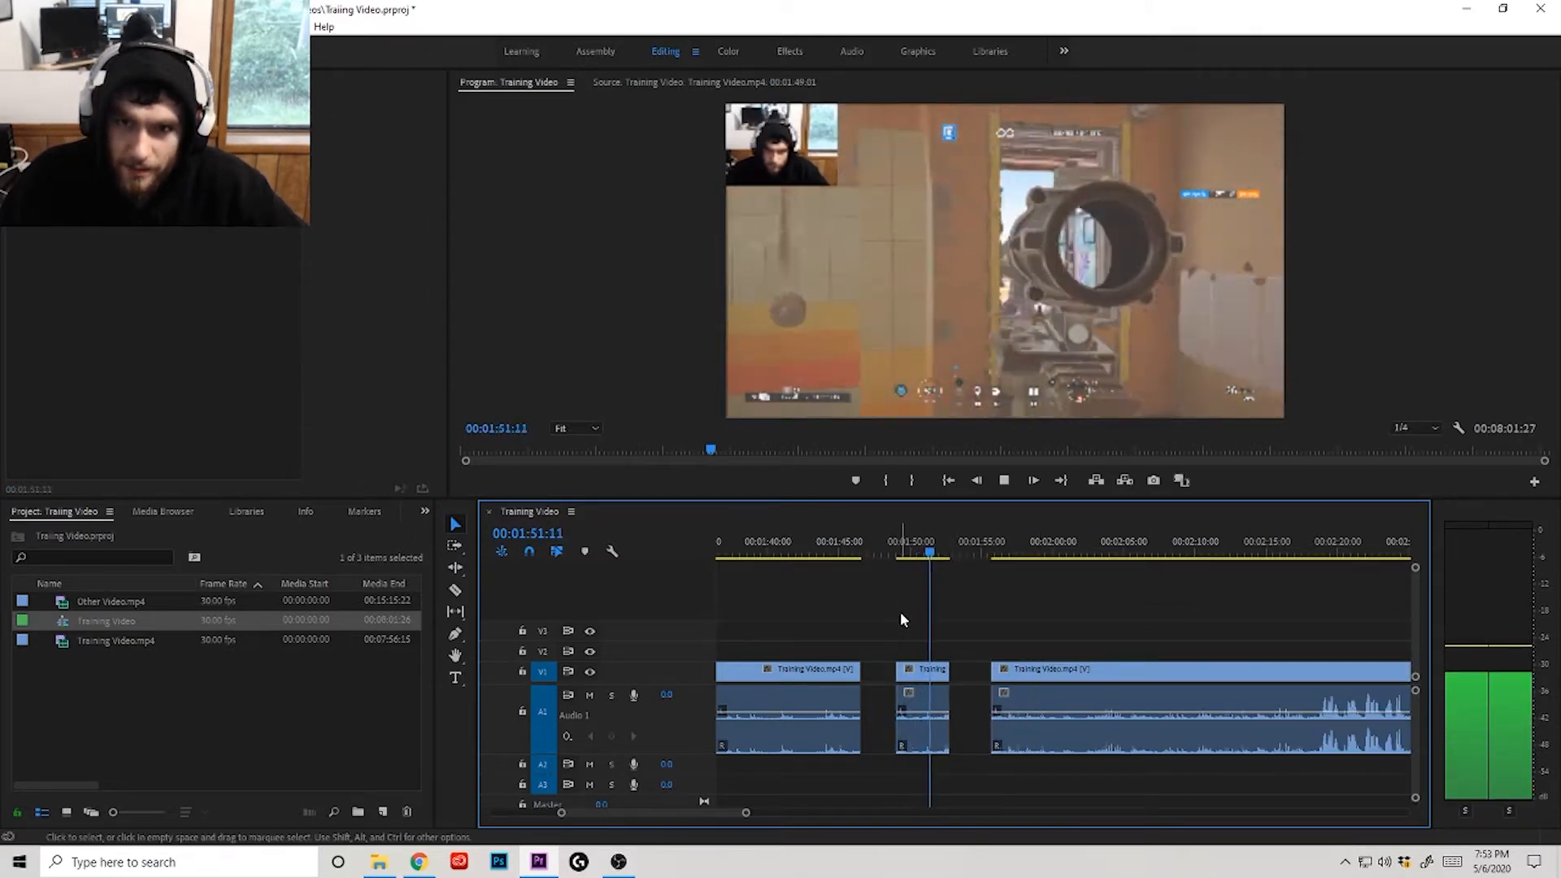
{"action": "key", "text": "space"}
Step: Extend the start of the middle segment back to 00:01:46:27, near the preceding clip, and play the recovered footage
{"action": "key", "text": "equal"}
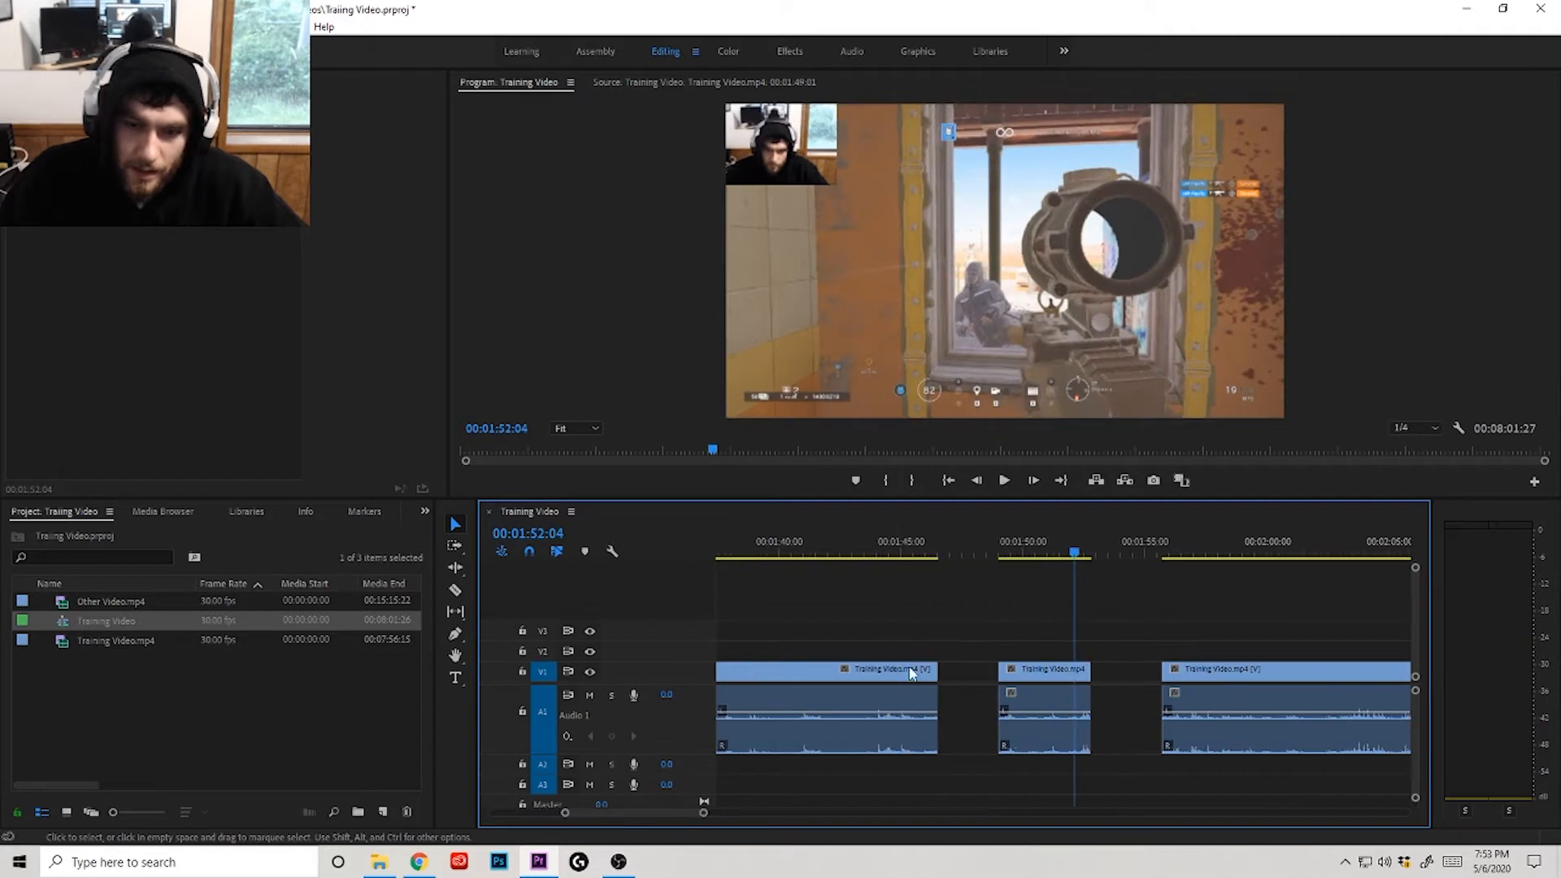
{"action": "left_click_drag", "start_coordinate": [1032, 679], "coordinate": [949, 672]}
{"action": "key", "text": "Up"}
{"action": "key", "text": "space"}
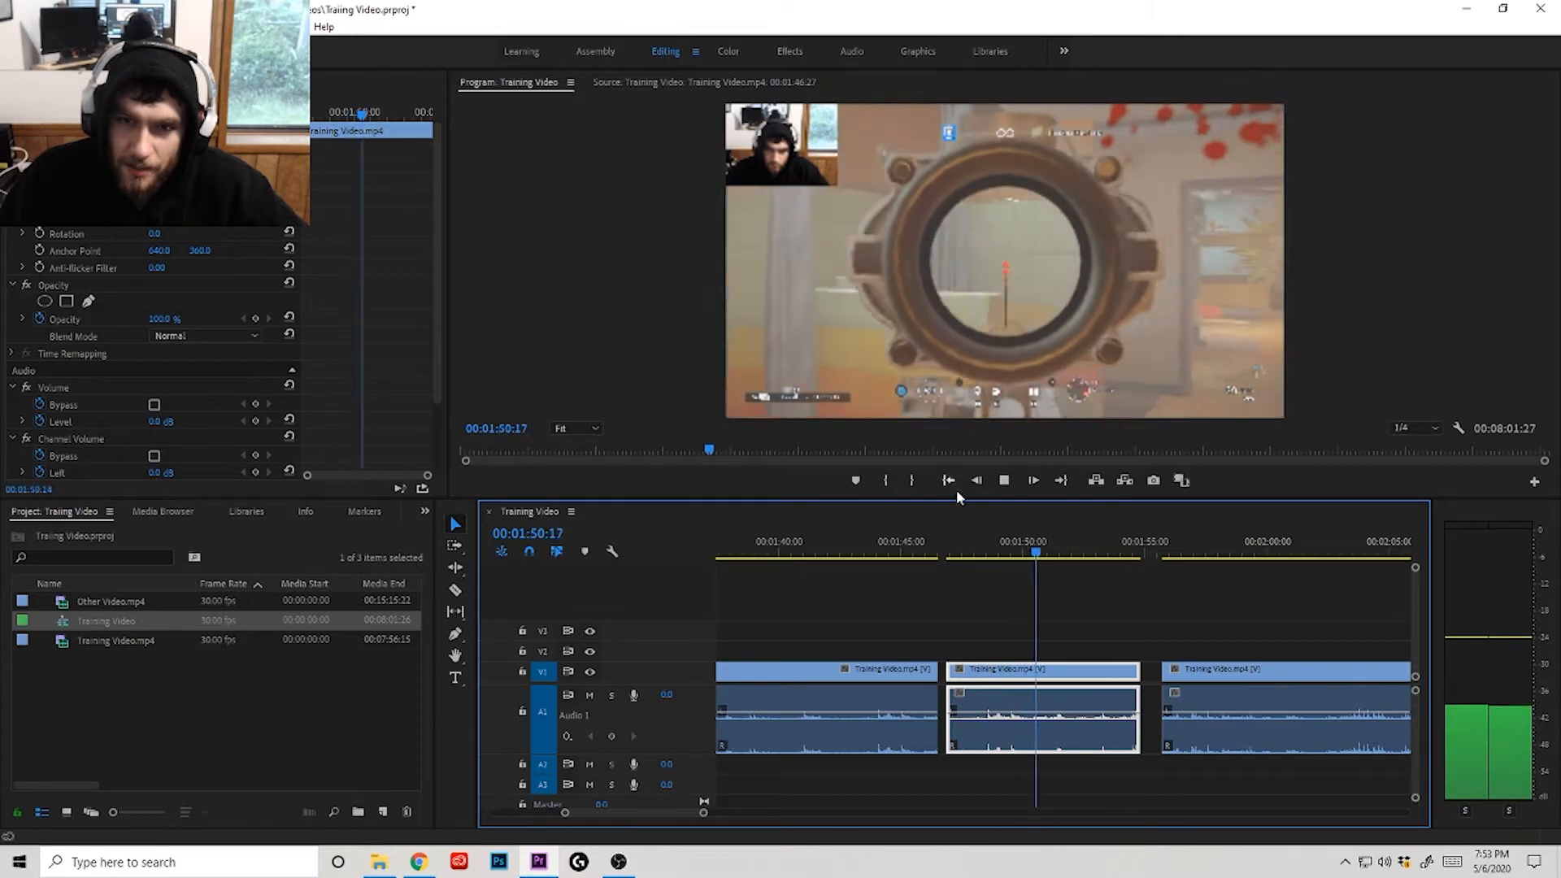
{"action": "key", "text": "space"}
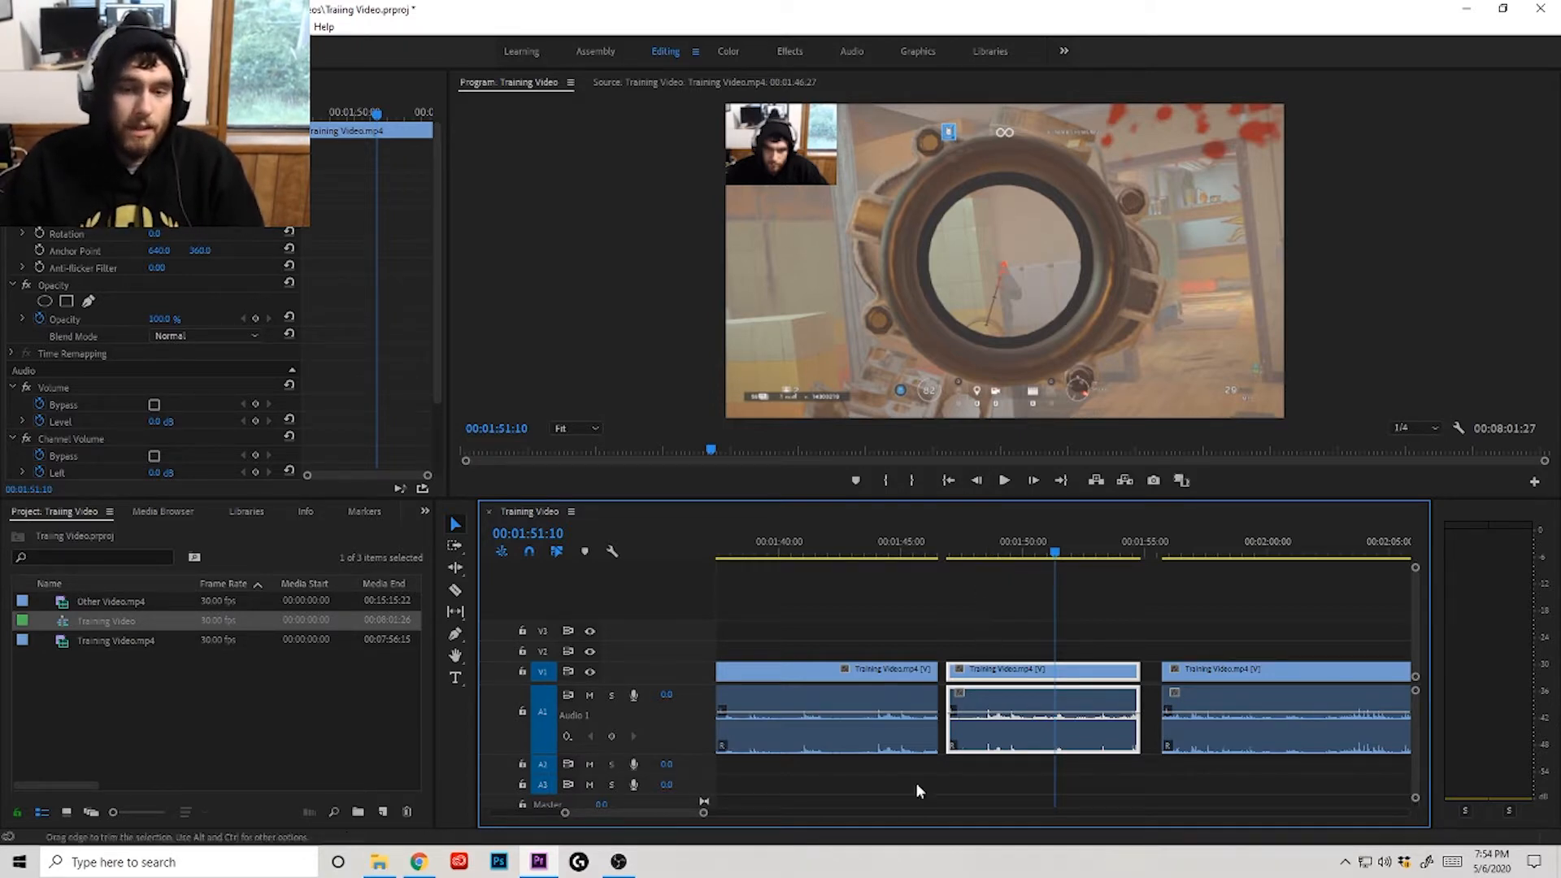
Step: Undo the middle segment's extension and the clip moves, keeping both splits and only the gap after the middle segment
{"action": "key", "text": "ctrl+z"}
{"action": "key", "text": "ctrl+z"}
{"action": "key", "text": "ctrl+z"}
{"action": "key", "text": "ctrl+z"}
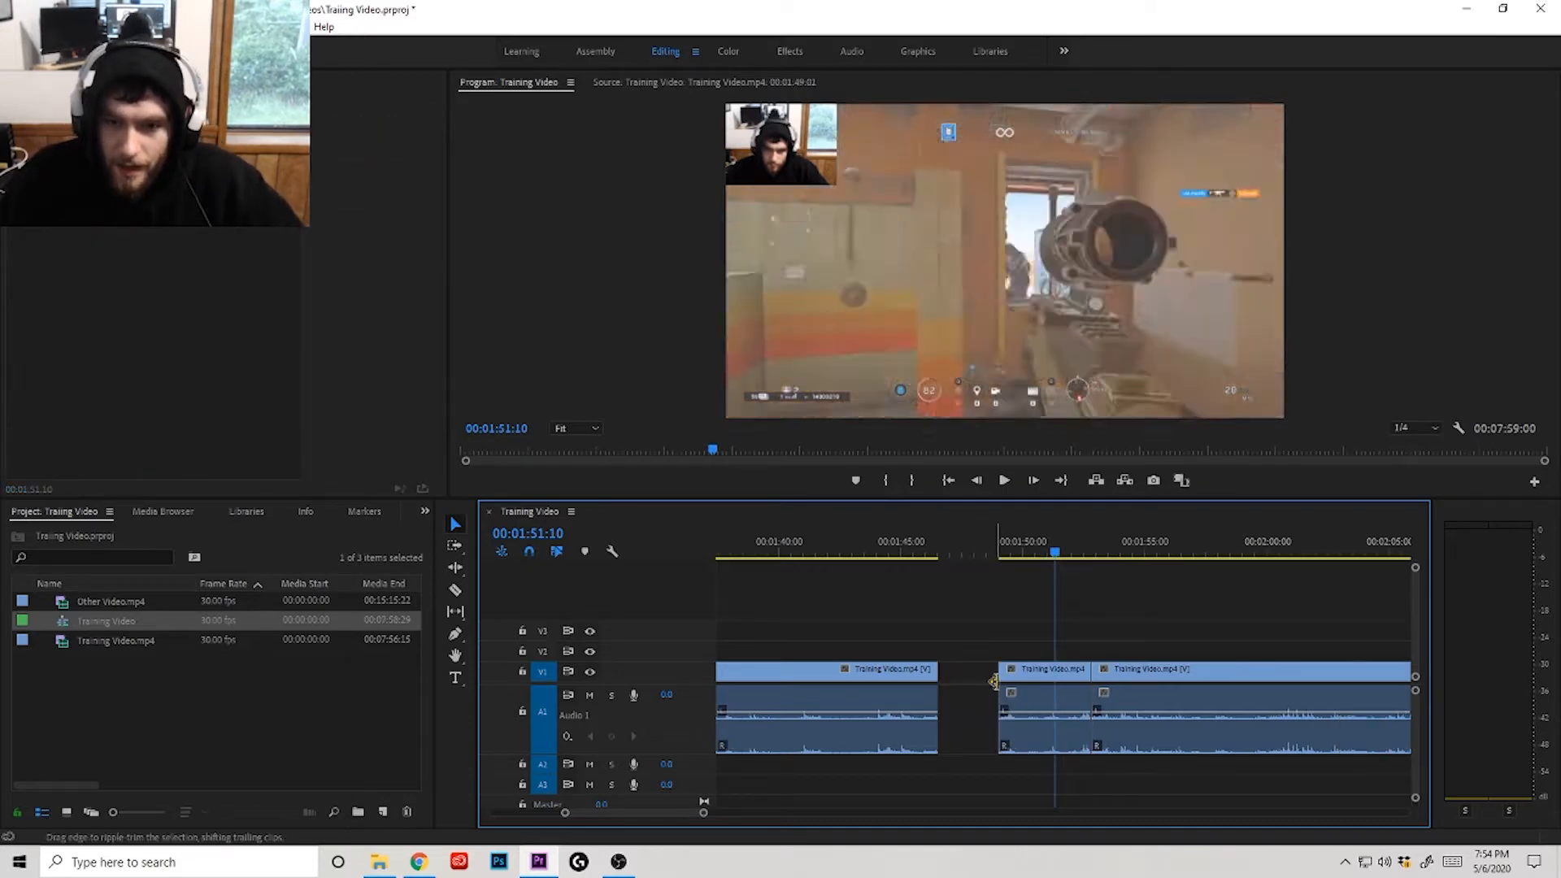
{"action": "key", "text": "ctrl+z"}
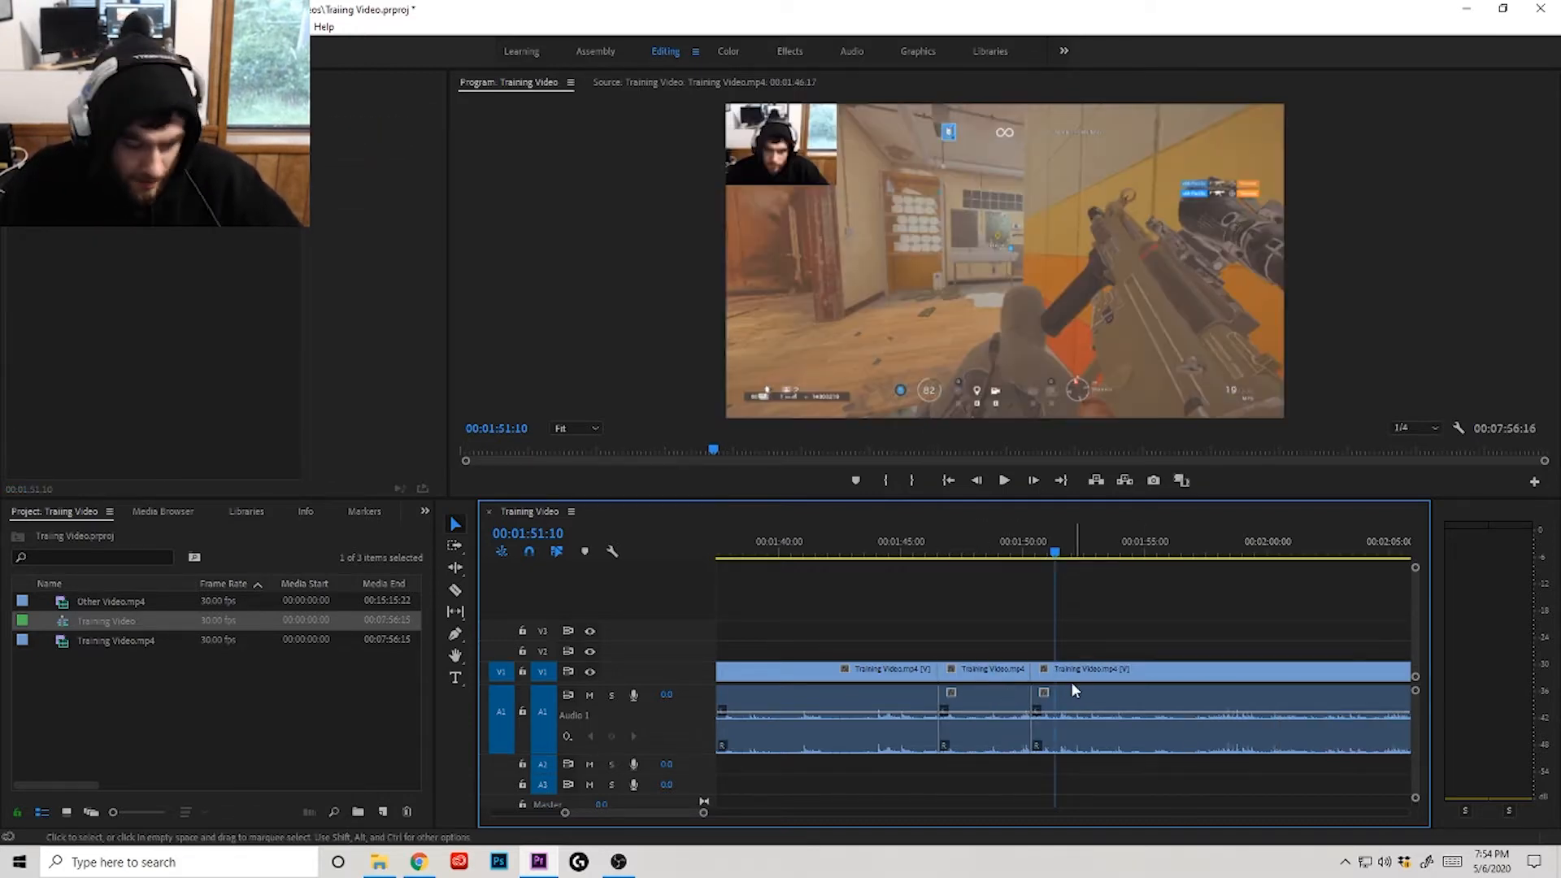
{"action": "key", "text": "ctrl+shift+z"}
Step: Replay the footage leading up to the first split and move the playhead to 00:01:45:27
{"action": "key", "text": "Up"}
{"action": "scroll", "coordinate": [1011, 641], "scroll_direction": "up", "scroll_amount": 2}
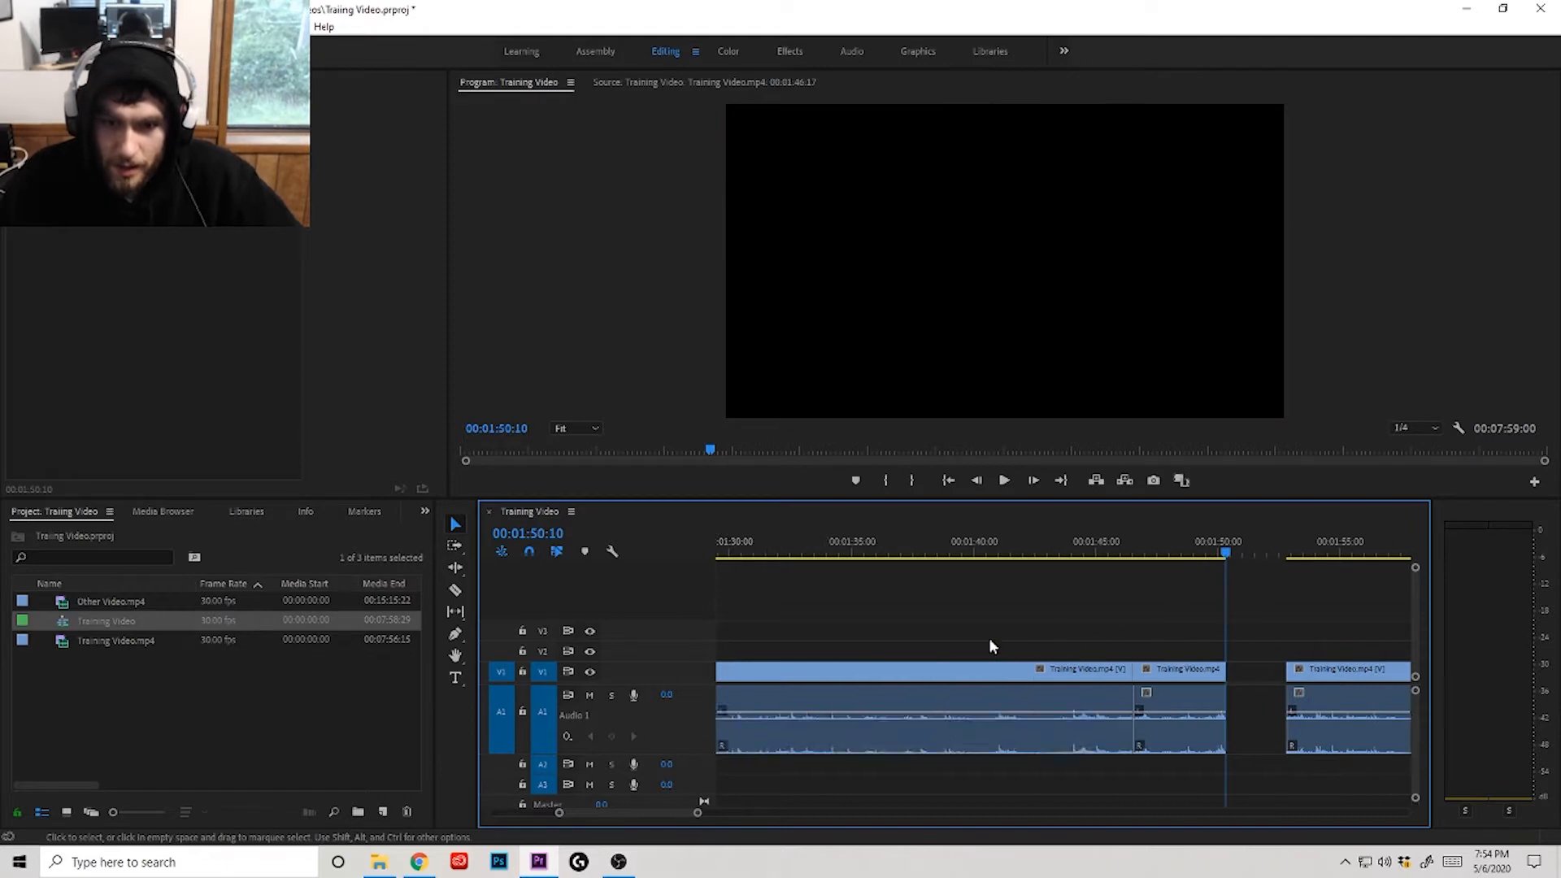
{"action": "scroll", "coordinate": [989, 640], "scroll_direction": "down", "scroll_amount": 1}
{"action": "left_click", "coordinate": [934, 561]}
{"action": "key", "text": "space"}
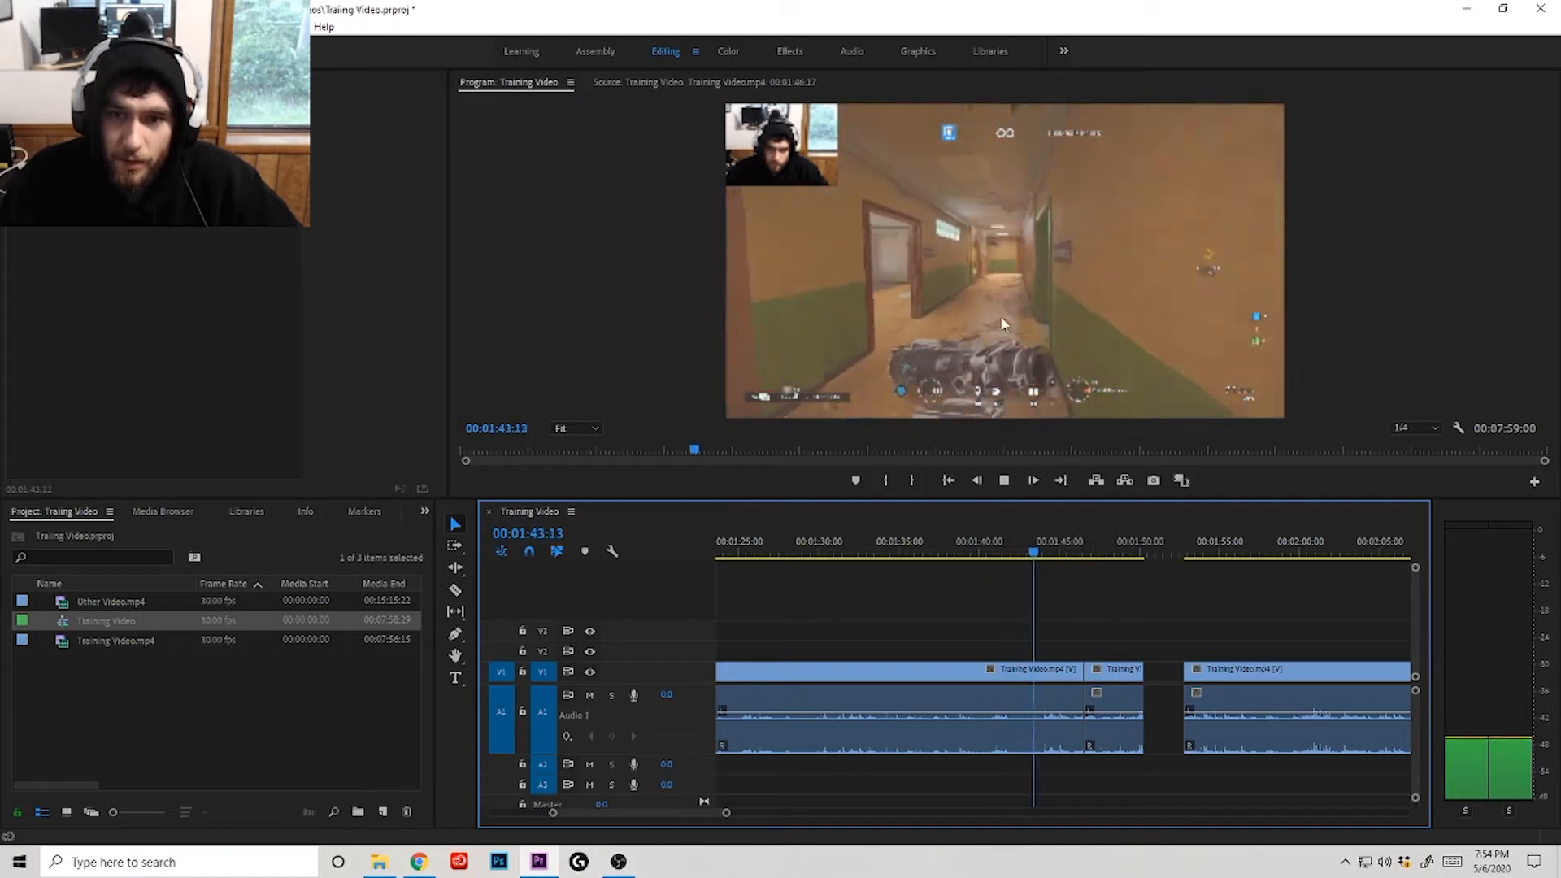
{"action": "key", "text": "space"}
{"action": "left_click_drag", "start_coordinate": [1046, 552], "coordinate": [925, 553]}
{"action": "key", "text": "space"}
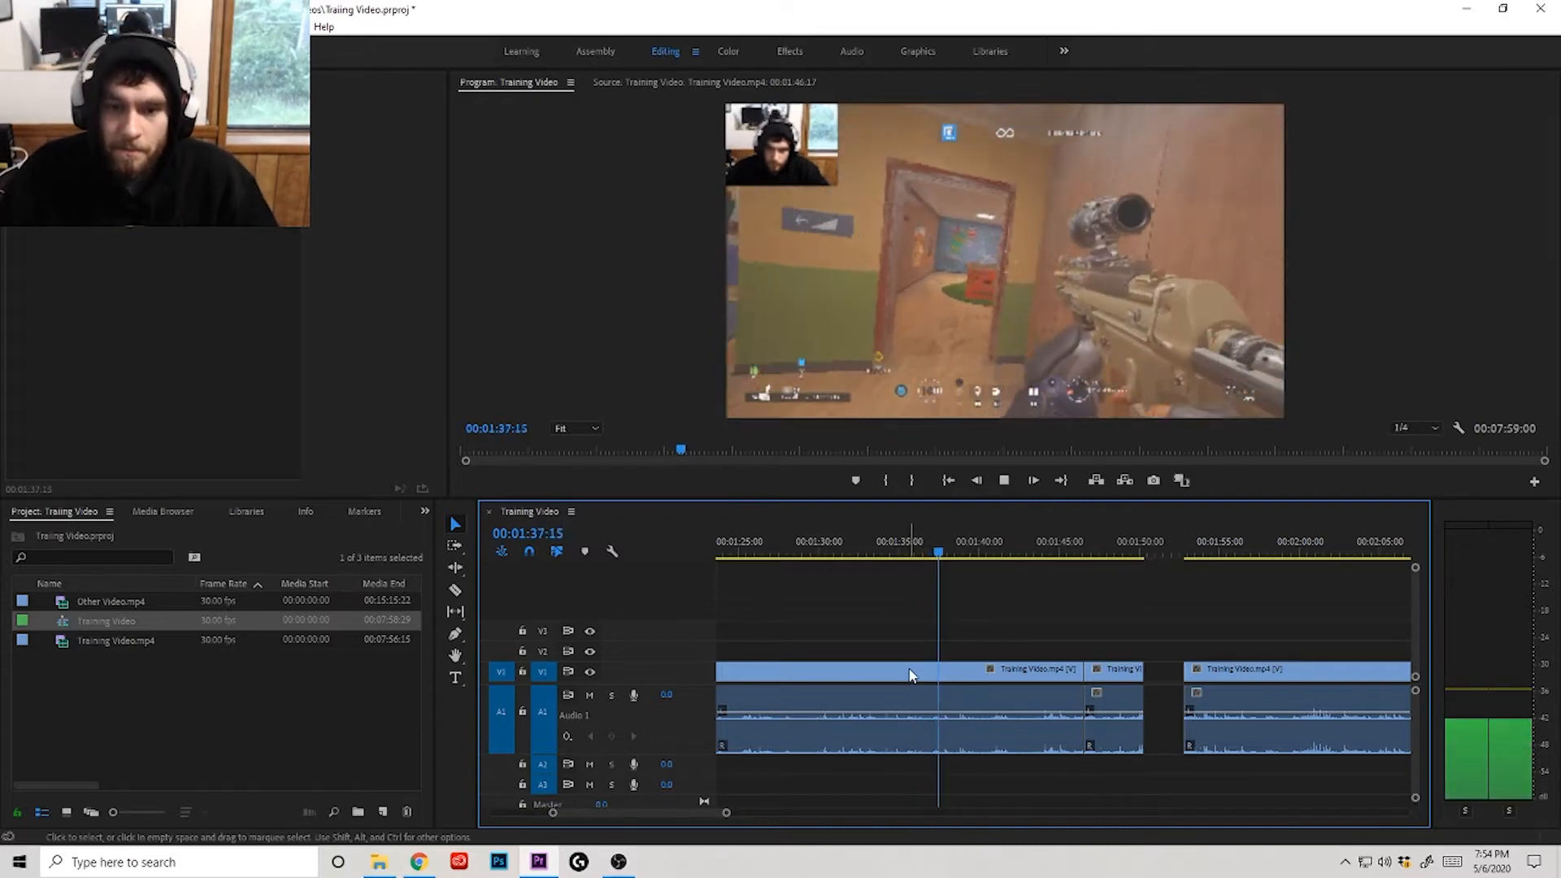
{"action": "left_click", "coordinate": [985, 553]}
{"action": "left_click_drag", "start_coordinate": [995, 551], "coordinate": [1074, 563]}
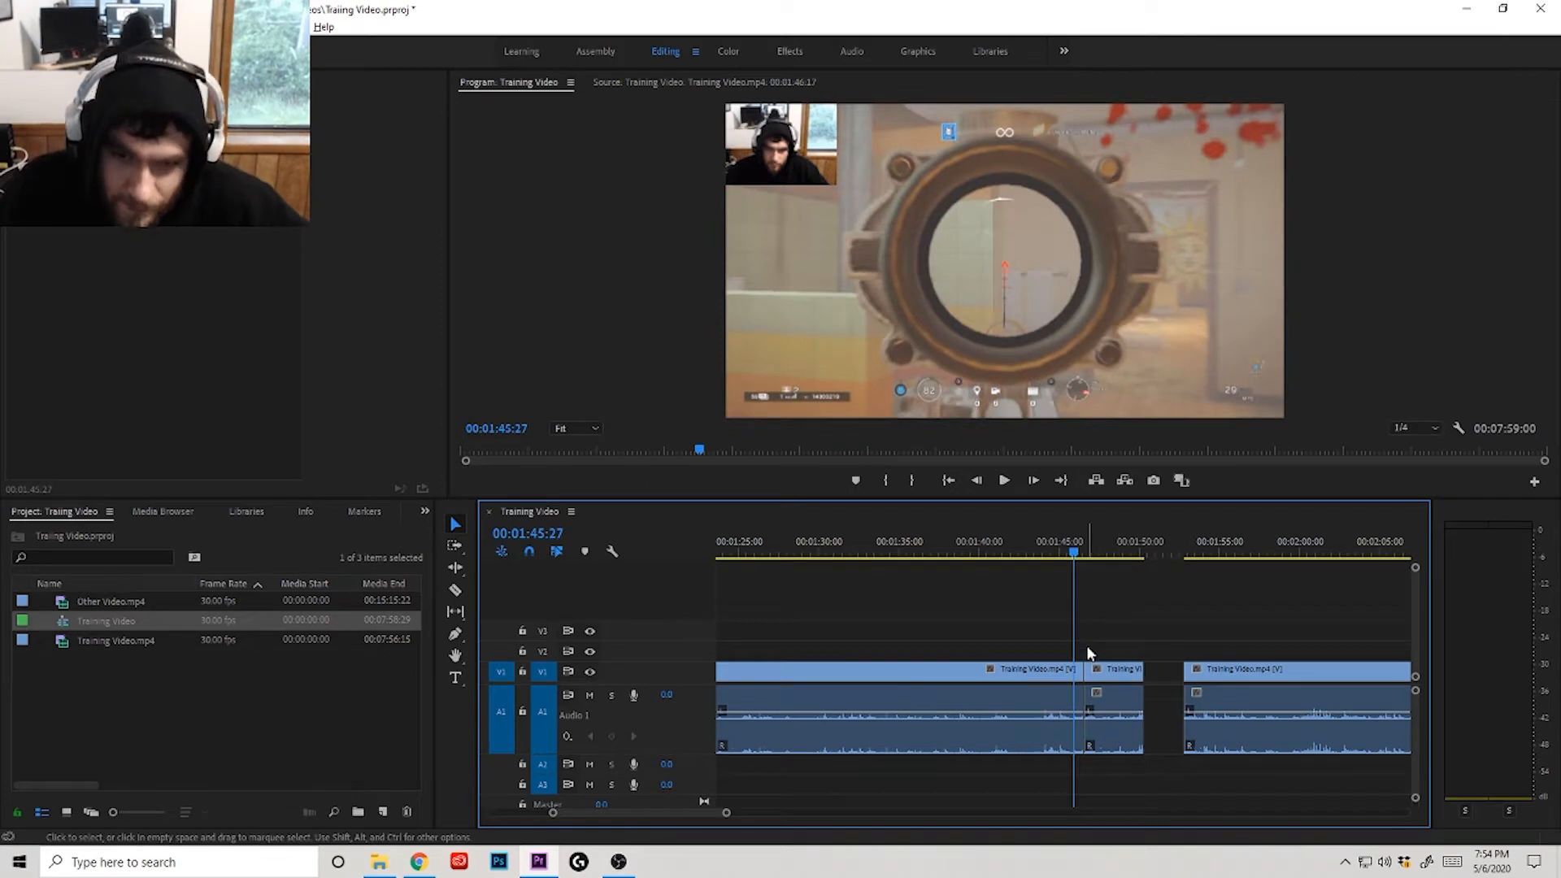
Step: Undo the segment move and both splits to restore one continuous Training Video clip
{"action": "key", "text": "minus"}
{"action": "key", "text": "minus"}
{"action": "key", "text": "minus"}
{"action": "key", "text": "ctrl+z"}
{"action": "key", "text": "ctrl+z"}
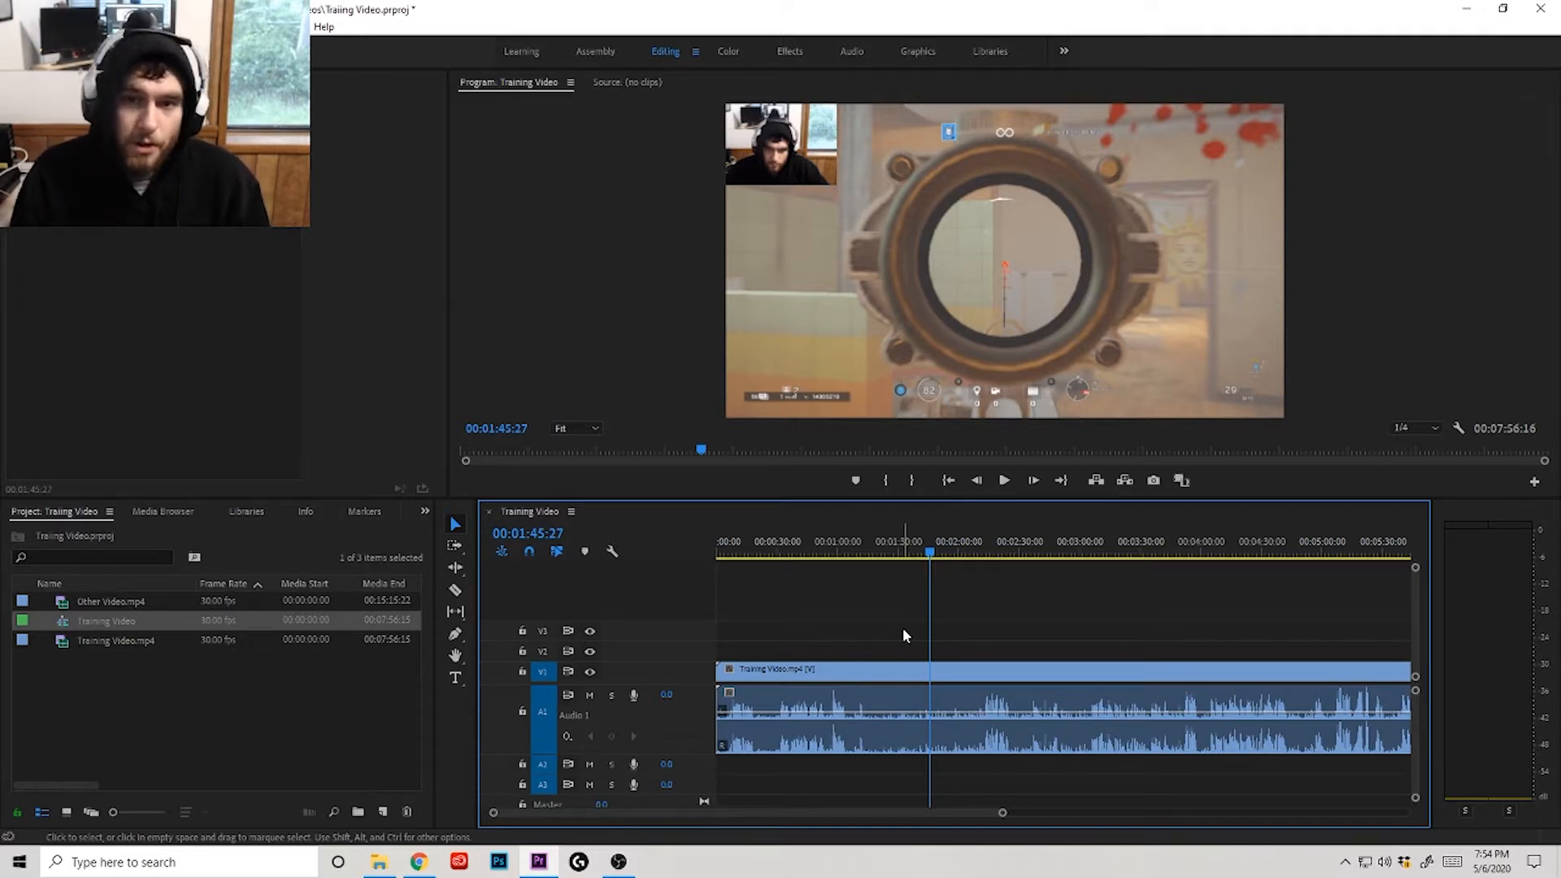
Step: Split the clip at 00:00:08:02 and delete the opening segment, leaving its gap in place
{"action": "scroll", "coordinate": [801, 661], "scroll_direction": "up", "scroll_amount": 4}
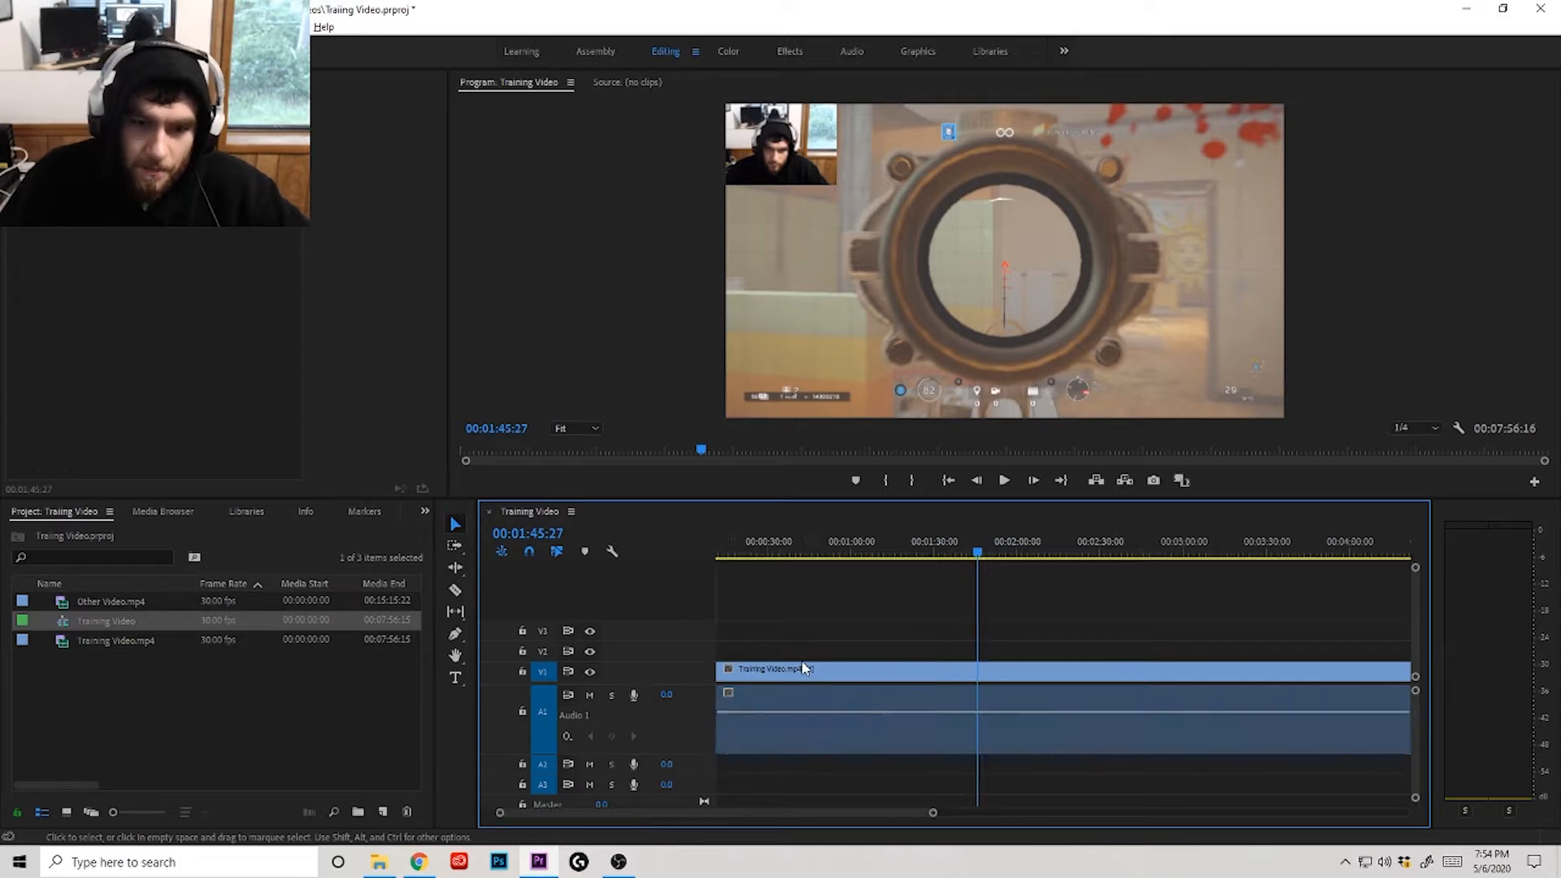
{"action": "scroll", "coordinate": [802, 665], "scroll_direction": "up", "scroll_amount": 4}
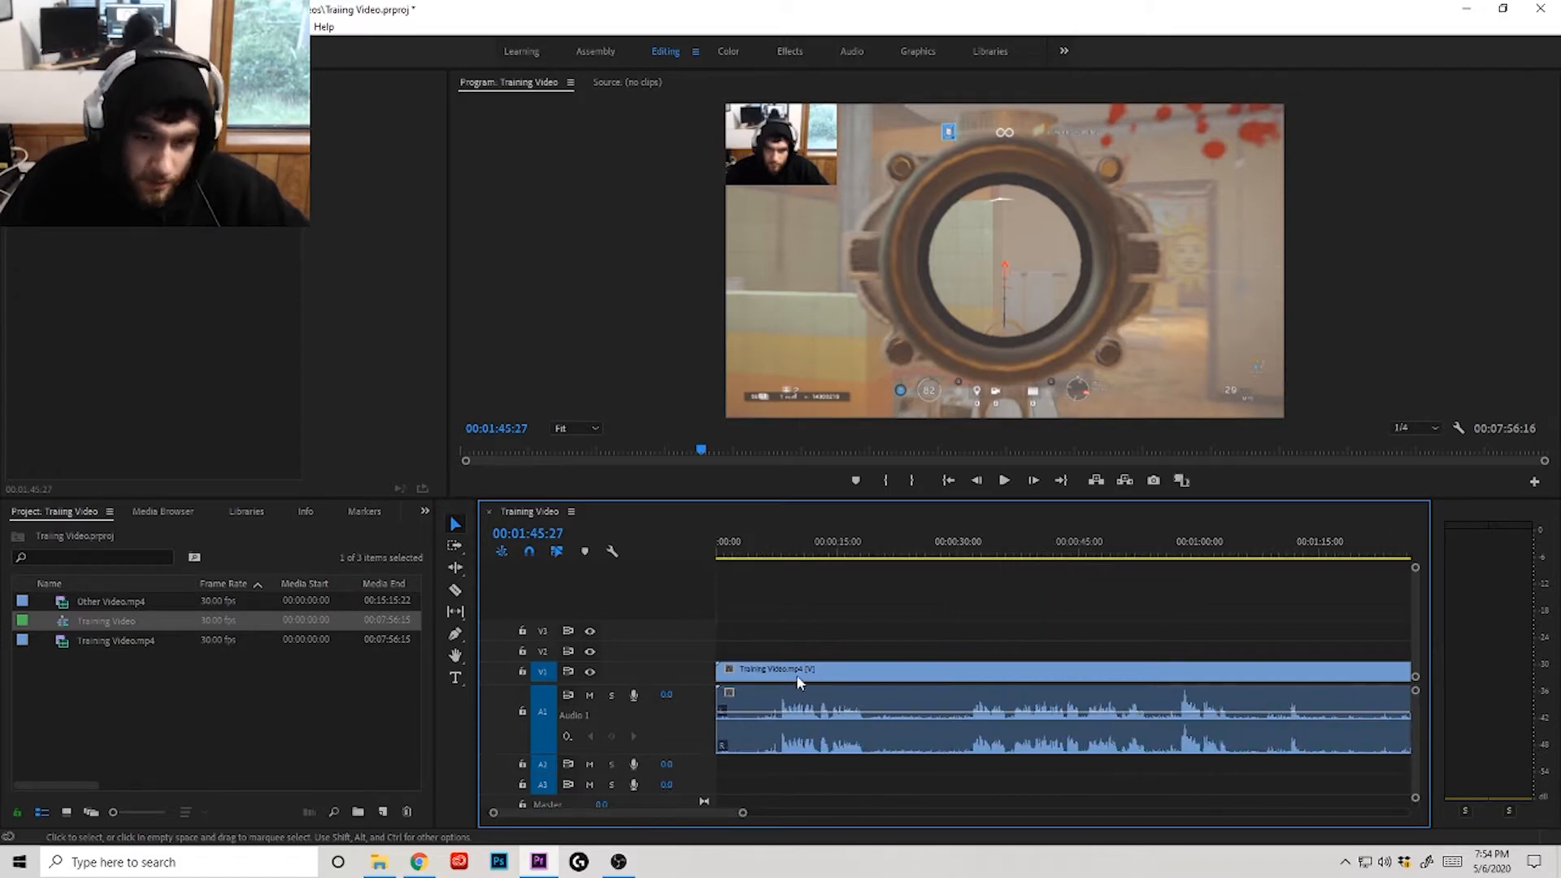
{"action": "mouse_move", "coordinate": [850, 554]}
{"action": "left_mouse_down"}
{"action": "mouse_move", "coordinate": [829, 554]}
{"action": "mouse_move", "coordinate": [856, 553]}
{"action": "left_mouse_up"}
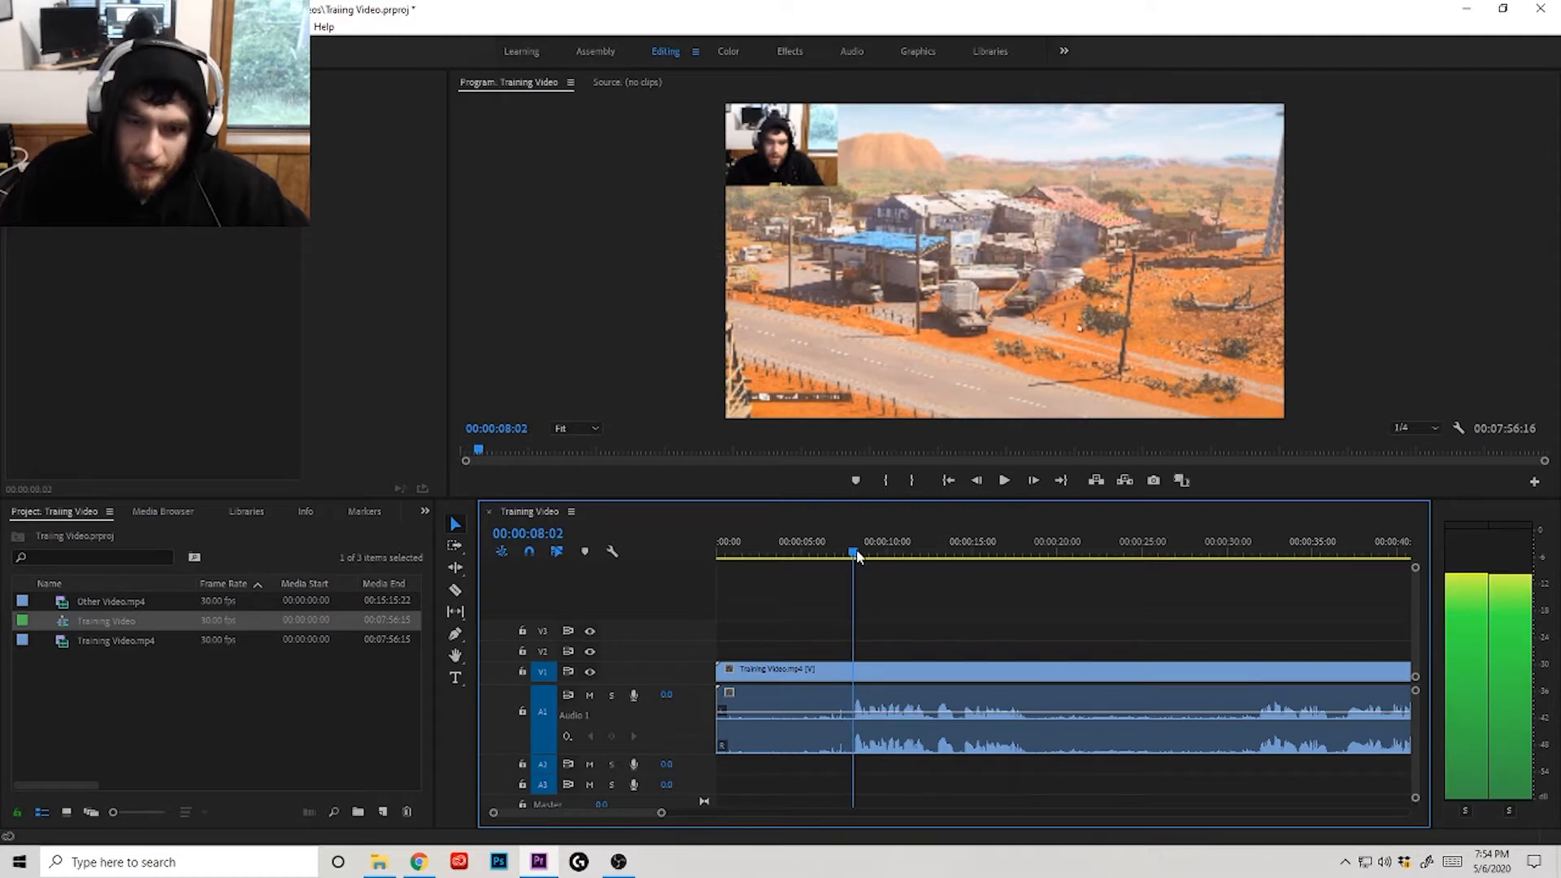
{"action": "key", "text": "ctrl+k"}
{"action": "left_click", "coordinate": [787, 685]}
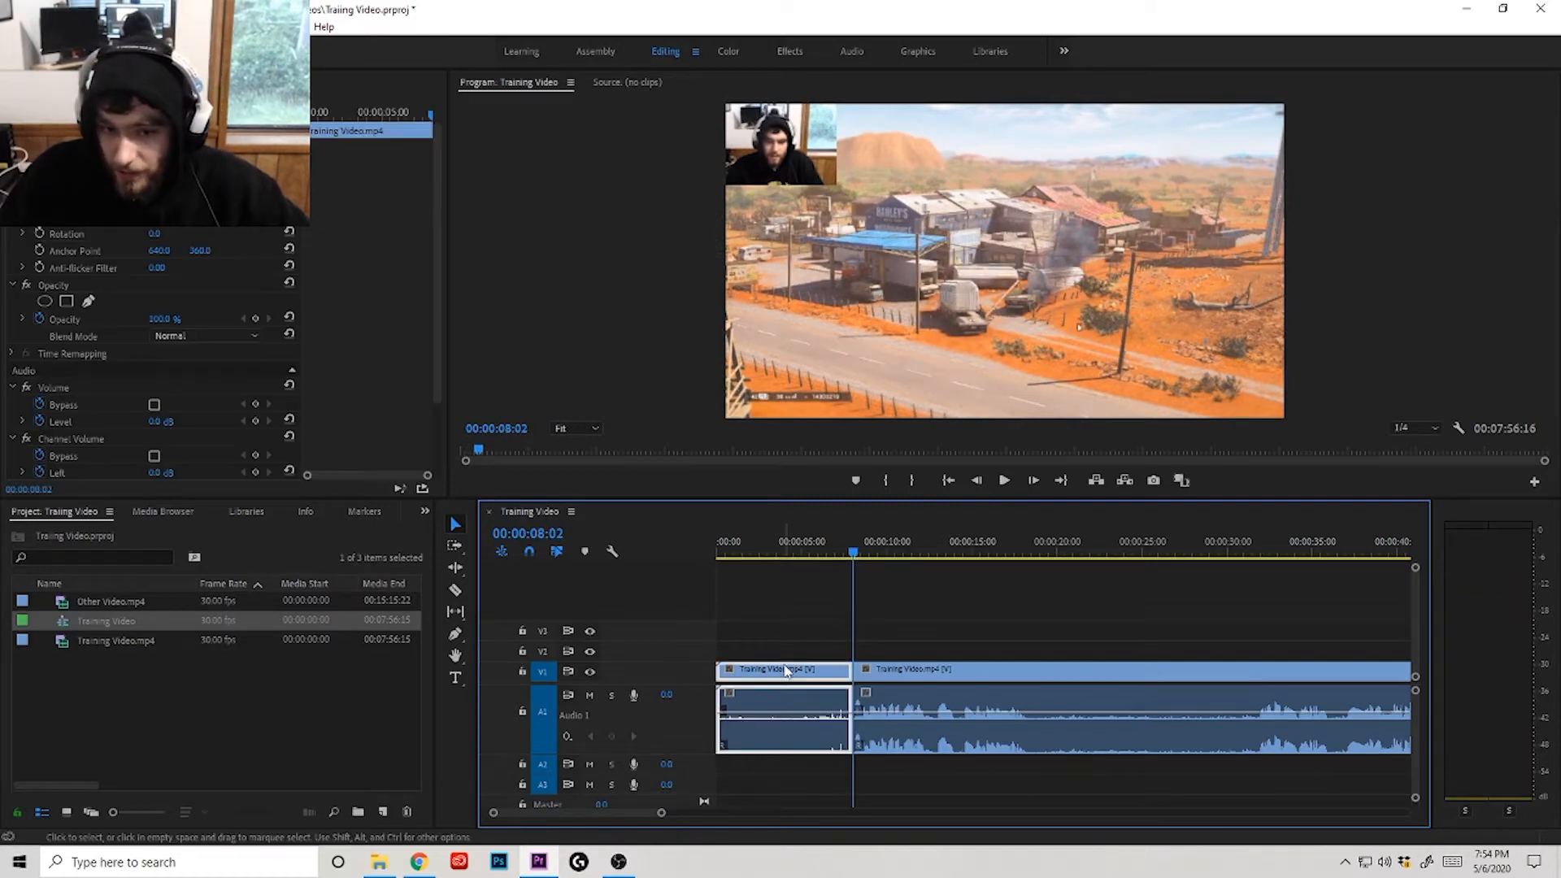
{"action": "key", "text": "Delete"}
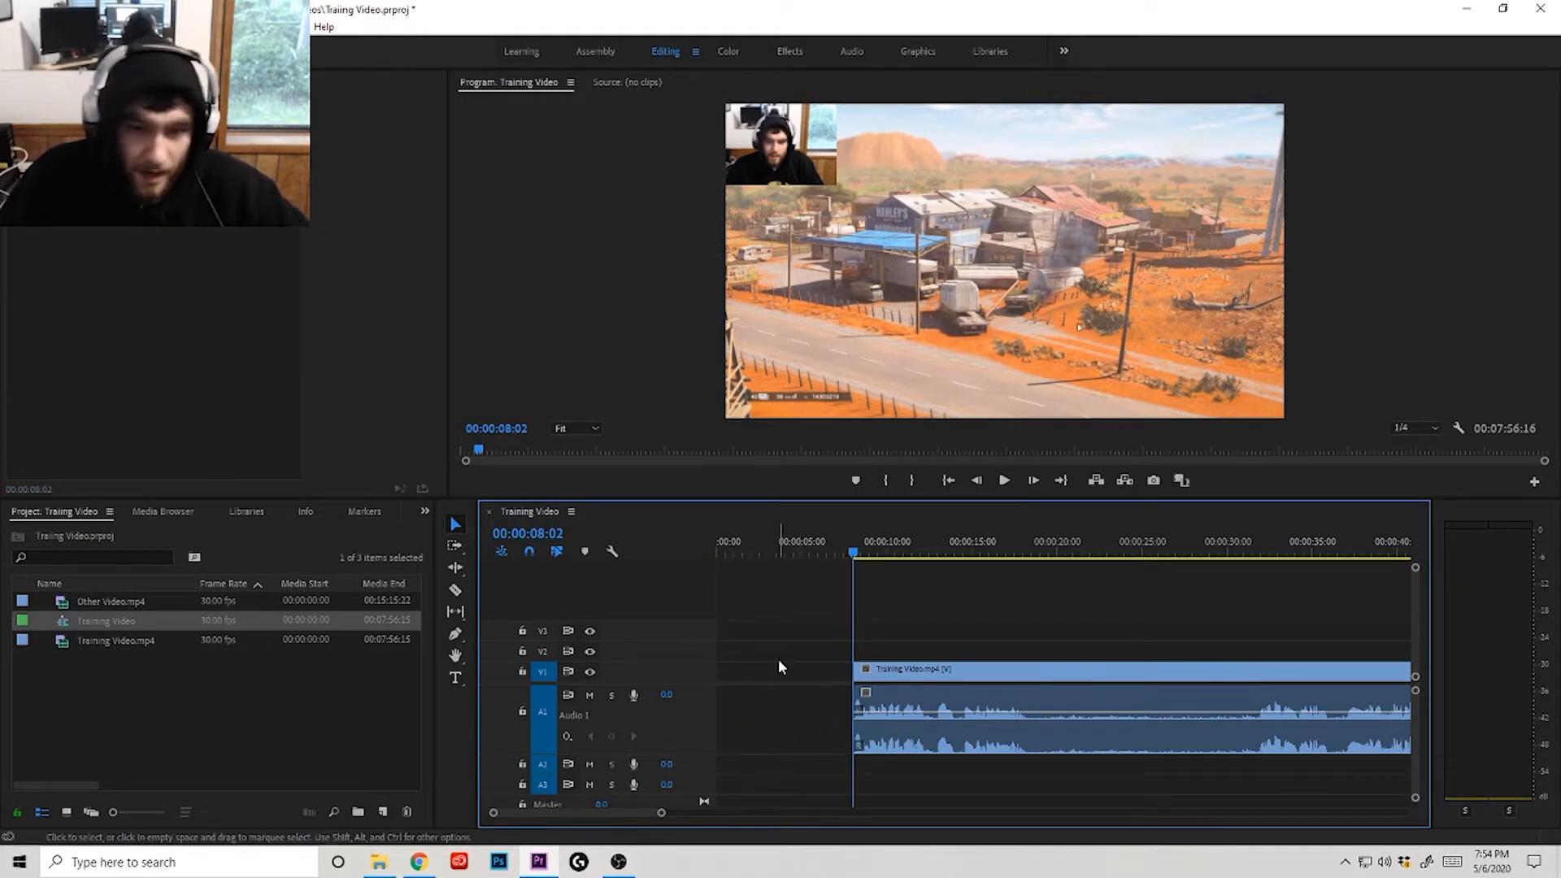
Step: Undo the deletion of the opening segment and the split at 00:00:08:02
{"action": "key", "text": "ctrl+z"}
{"action": "right_click", "coordinate": [785, 676]}
{"action": "left_click", "coordinate": [776, 764]}
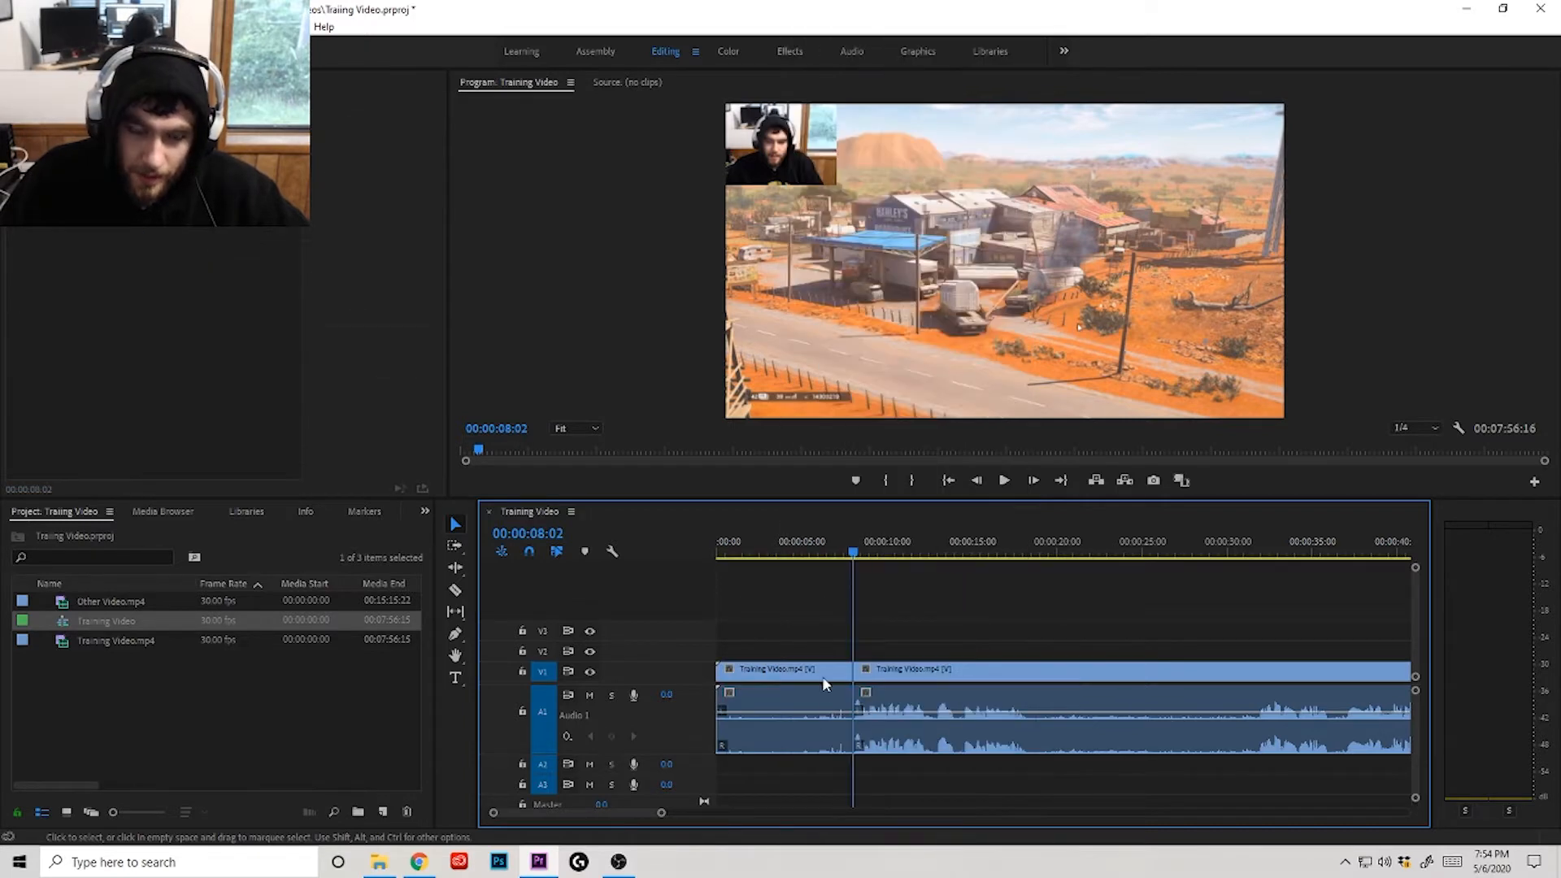
{"action": "key", "text": "ctrl+z"}
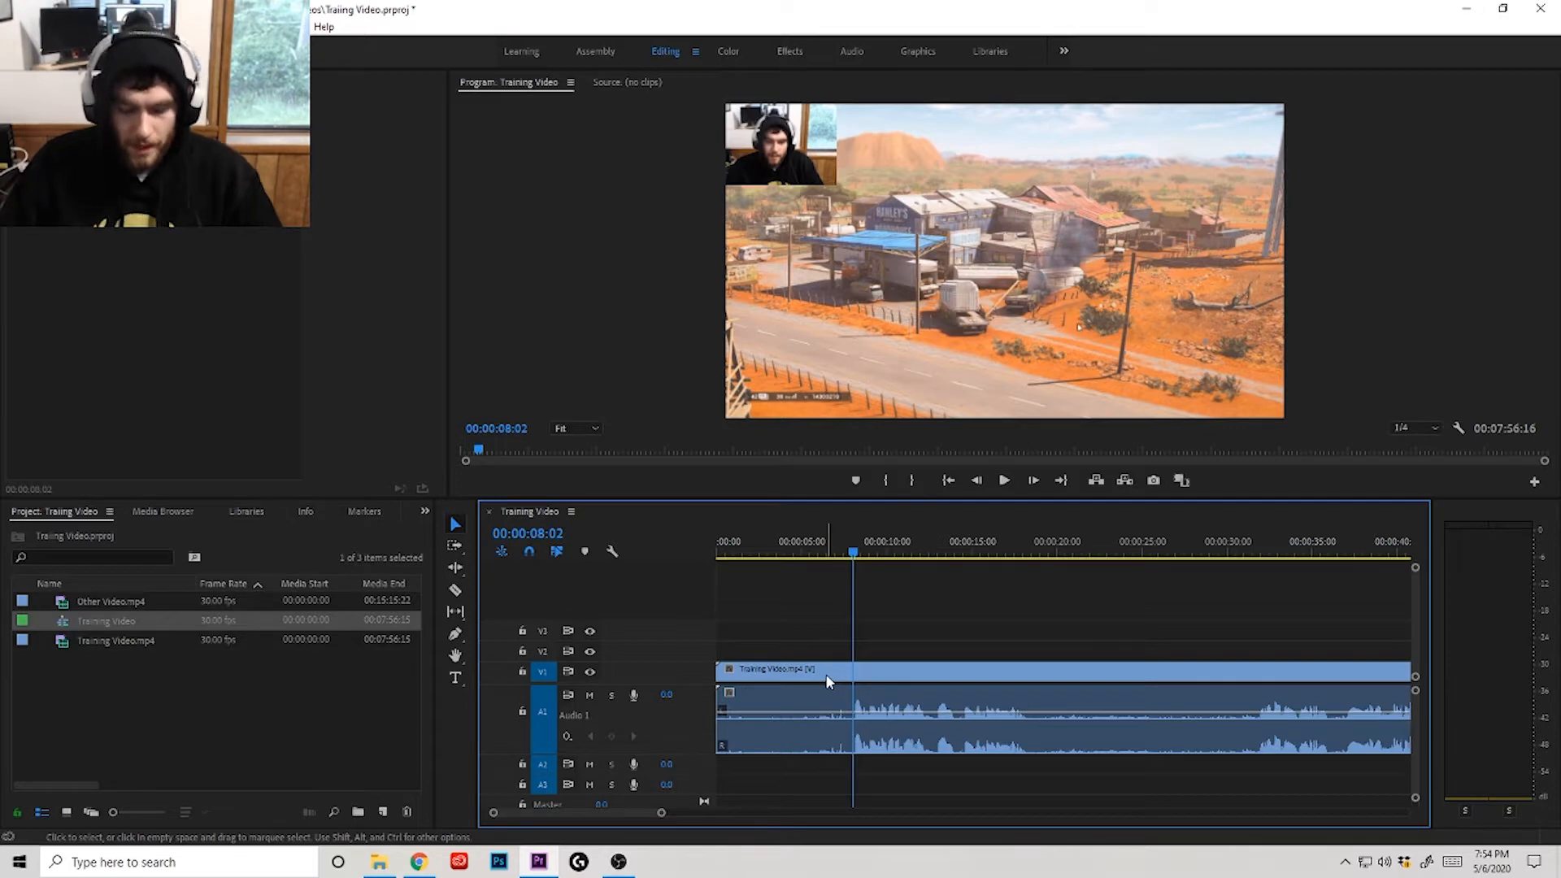
Step: Ripple-trim the clip's start up to 00:00:08:02, play the new opening briefly, and return to the sequence start
{"action": "key", "text": "q"}
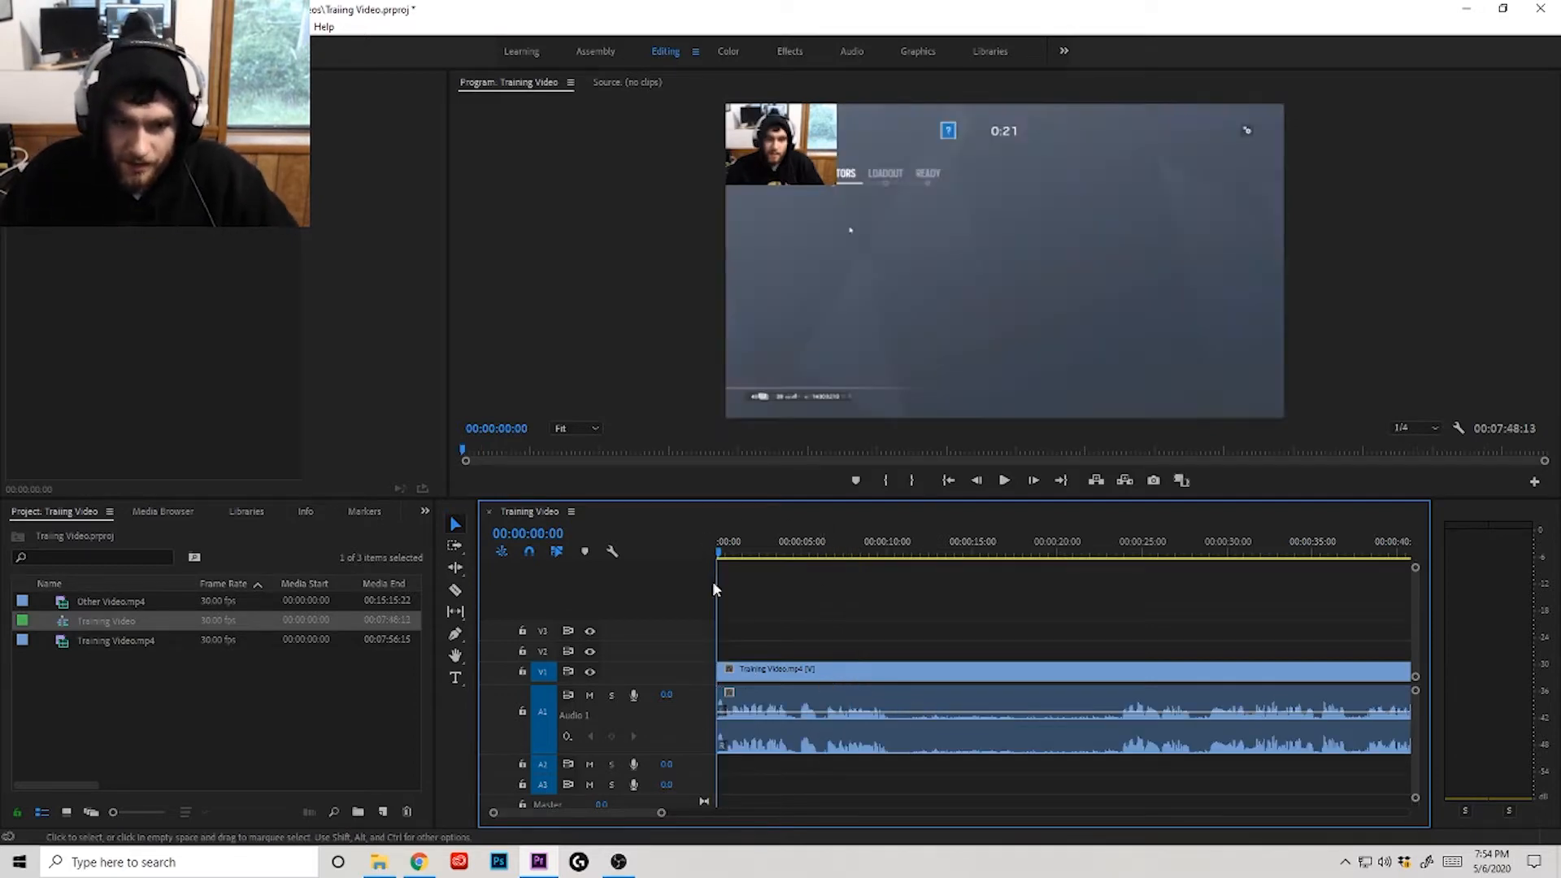
{"action": "key", "text": "space"}
{"action": "key", "text": "space"}
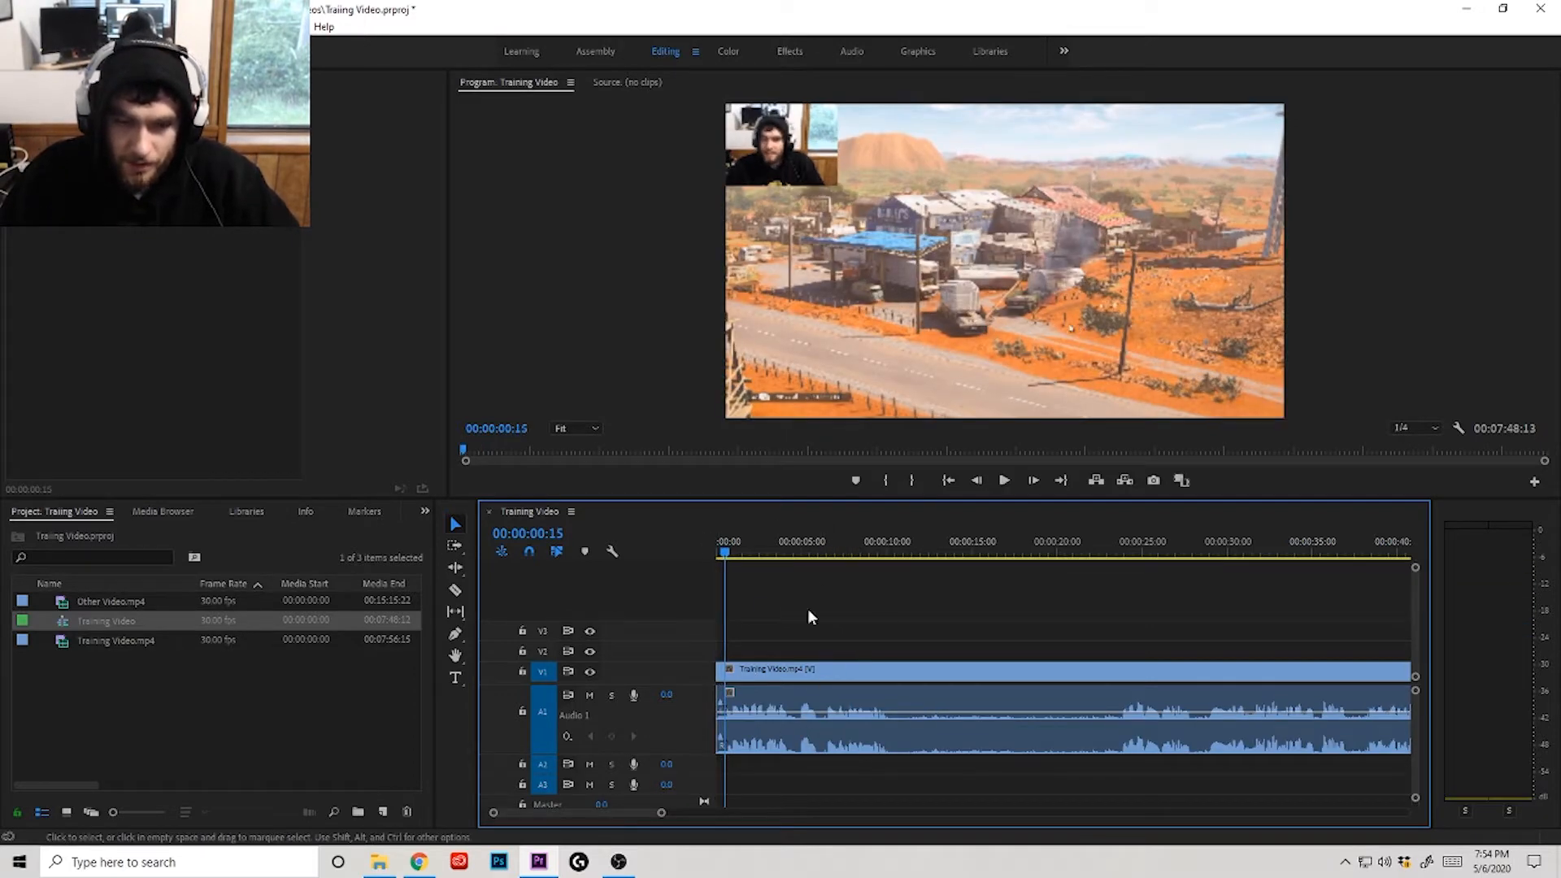
{"action": "key", "text": "Home"}
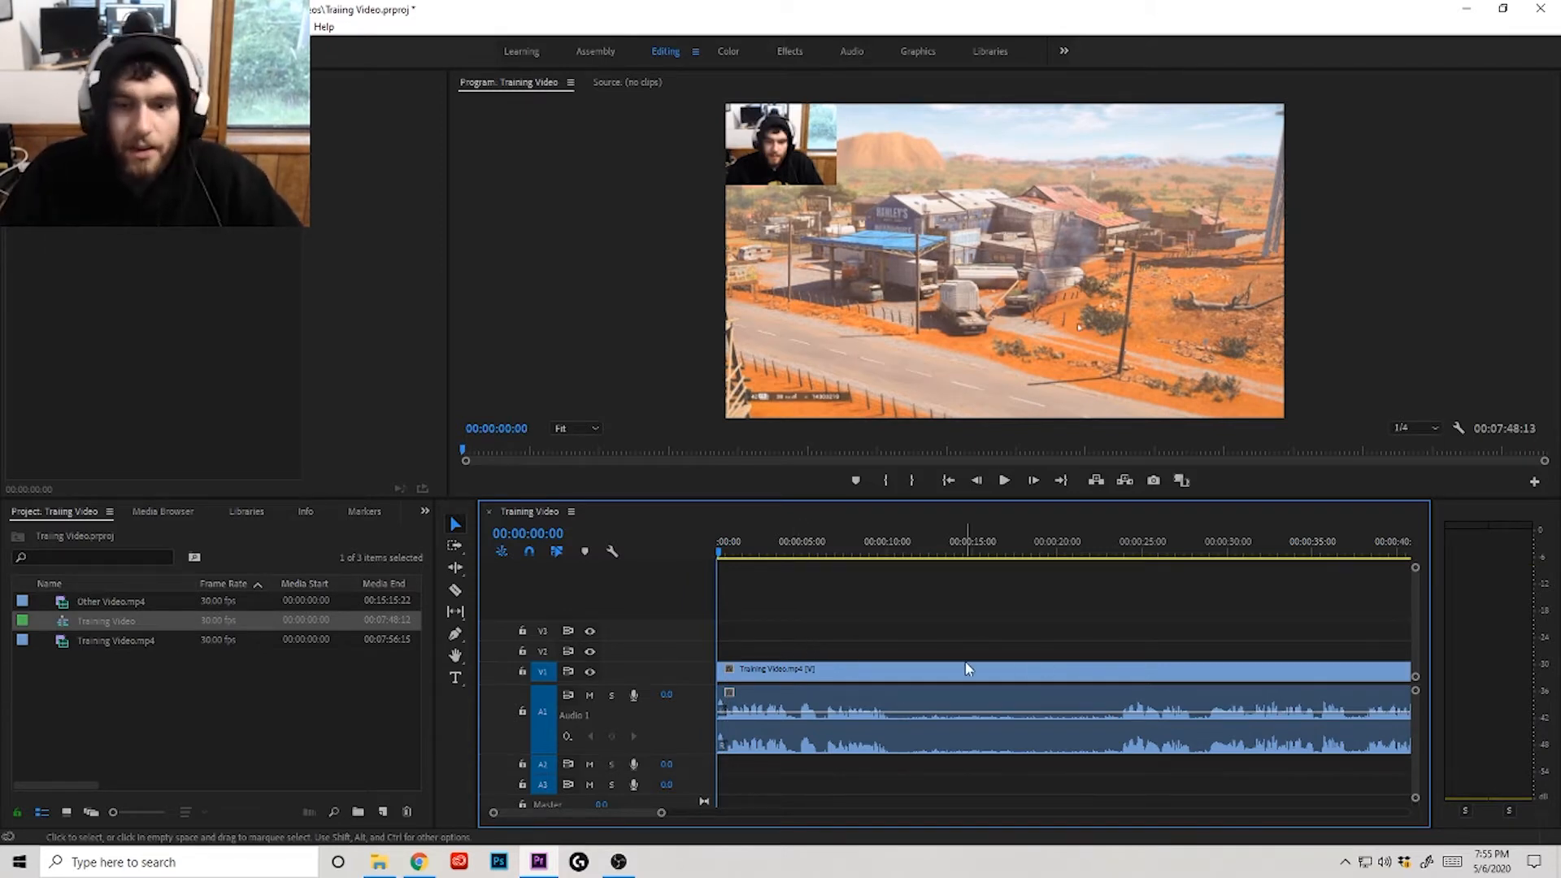
Step: Play through the opening footage and split the clip at 00:00:10:04
{"action": "key", "text": "space"}
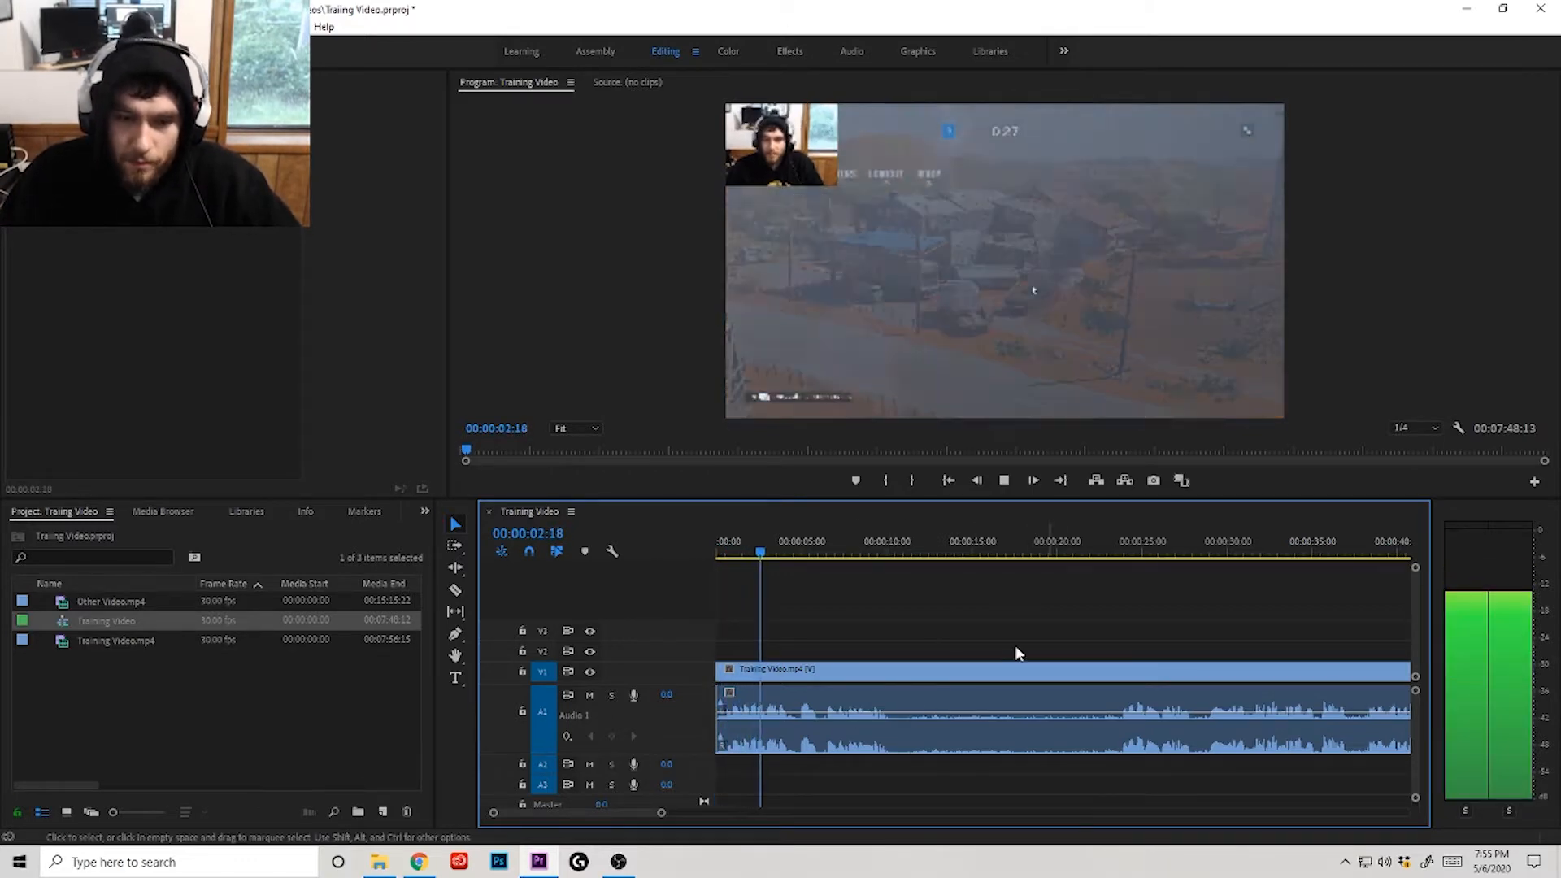
{"action": "key", "text": "space"}
{"action": "left_click_drag", "start_coordinate": [770, 556], "coordinate": [793, 556]}
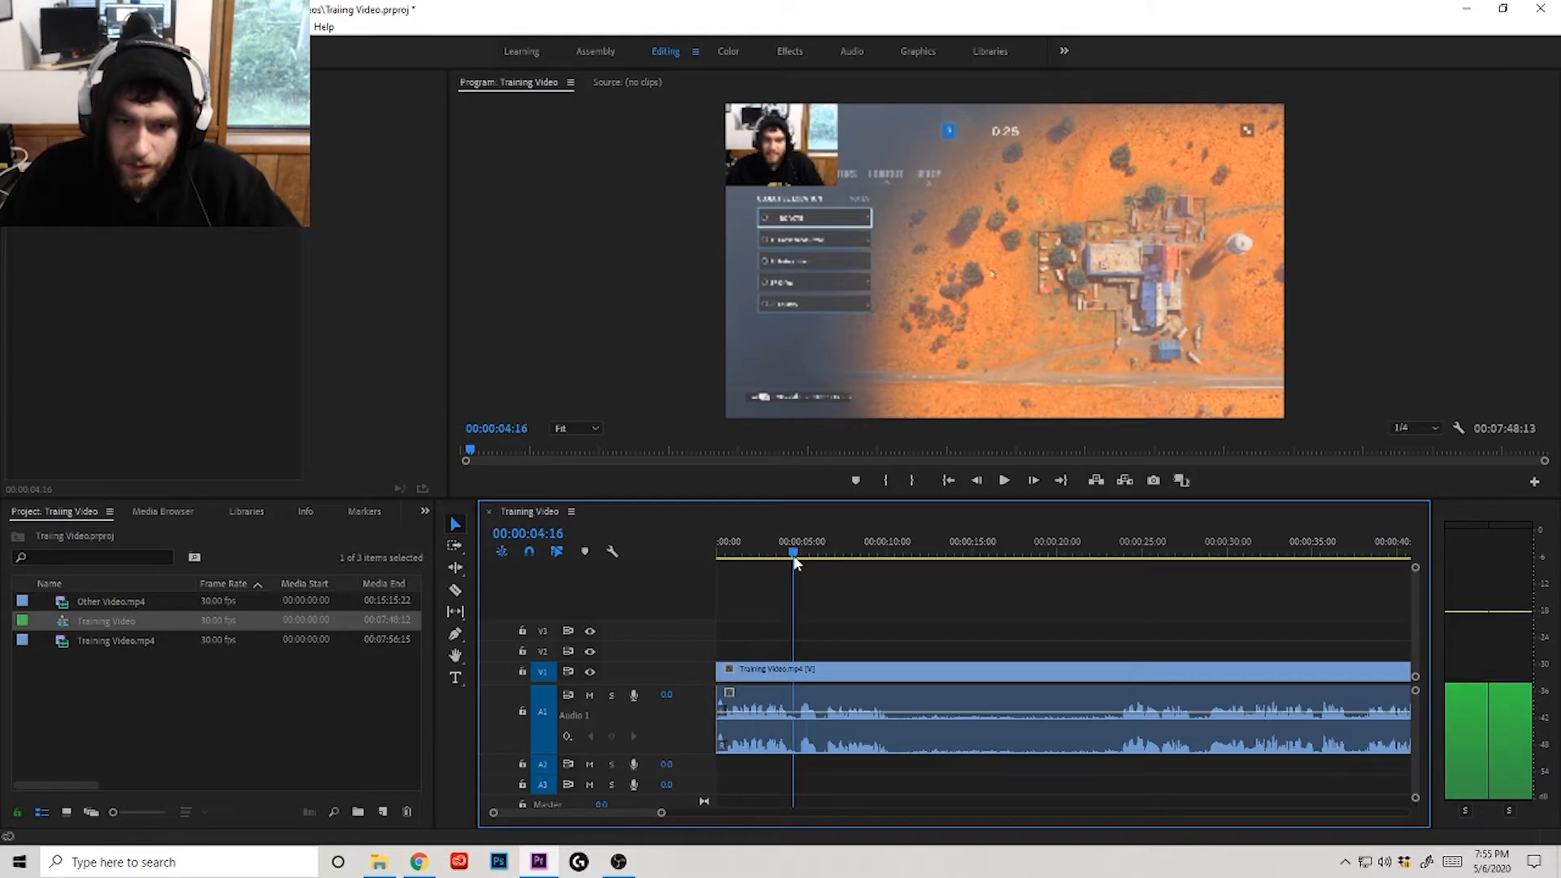
{"action": "key", "text": "space"}
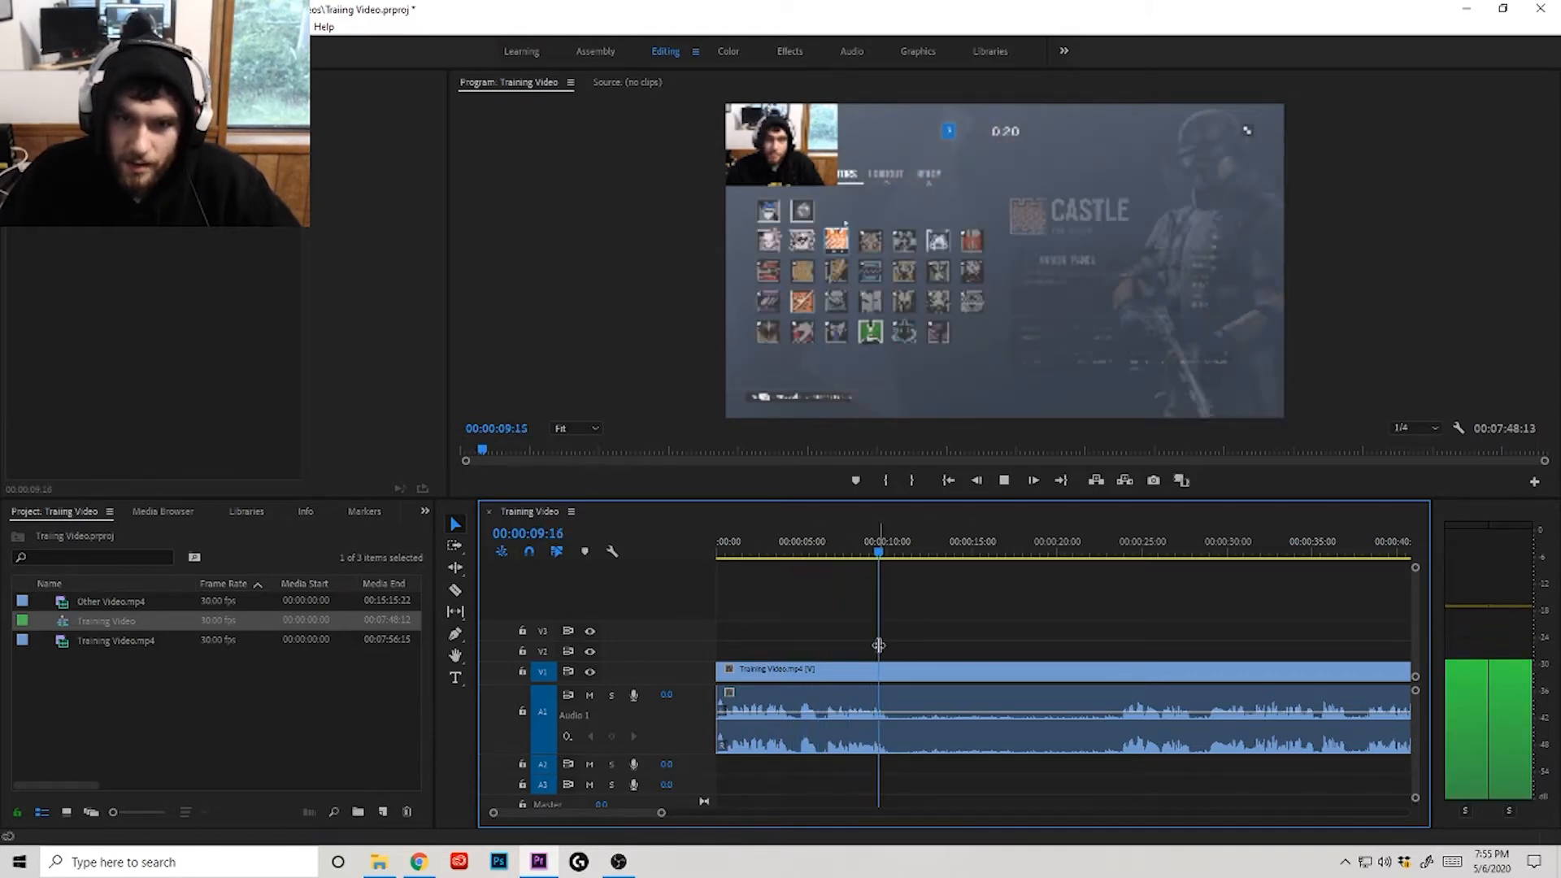
{"action": "key", "text": "space"}
{"action": "left_click_drag", "start_coordinate": [882, 551], "coordinate": [890, 552]}
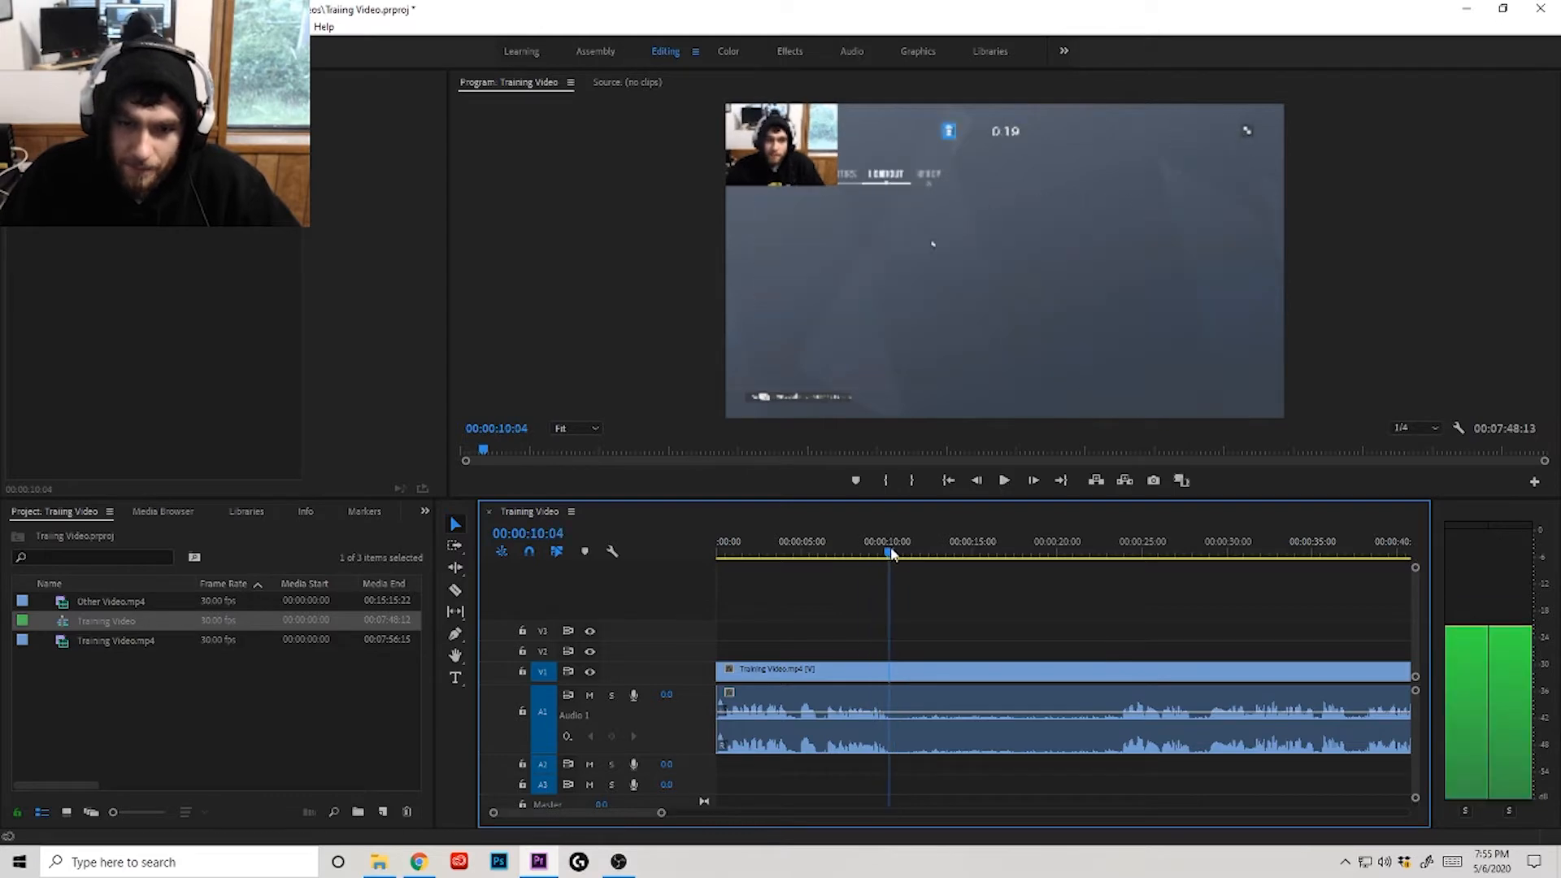
{"action": "scroll", "coordinate": [902, 608], "scroll_direction": "down", "scroll_amount": 3}
{"action": "scroll", "coordinate": [858, 618], "scroll_direction": "up", "scroll_amount": 2}
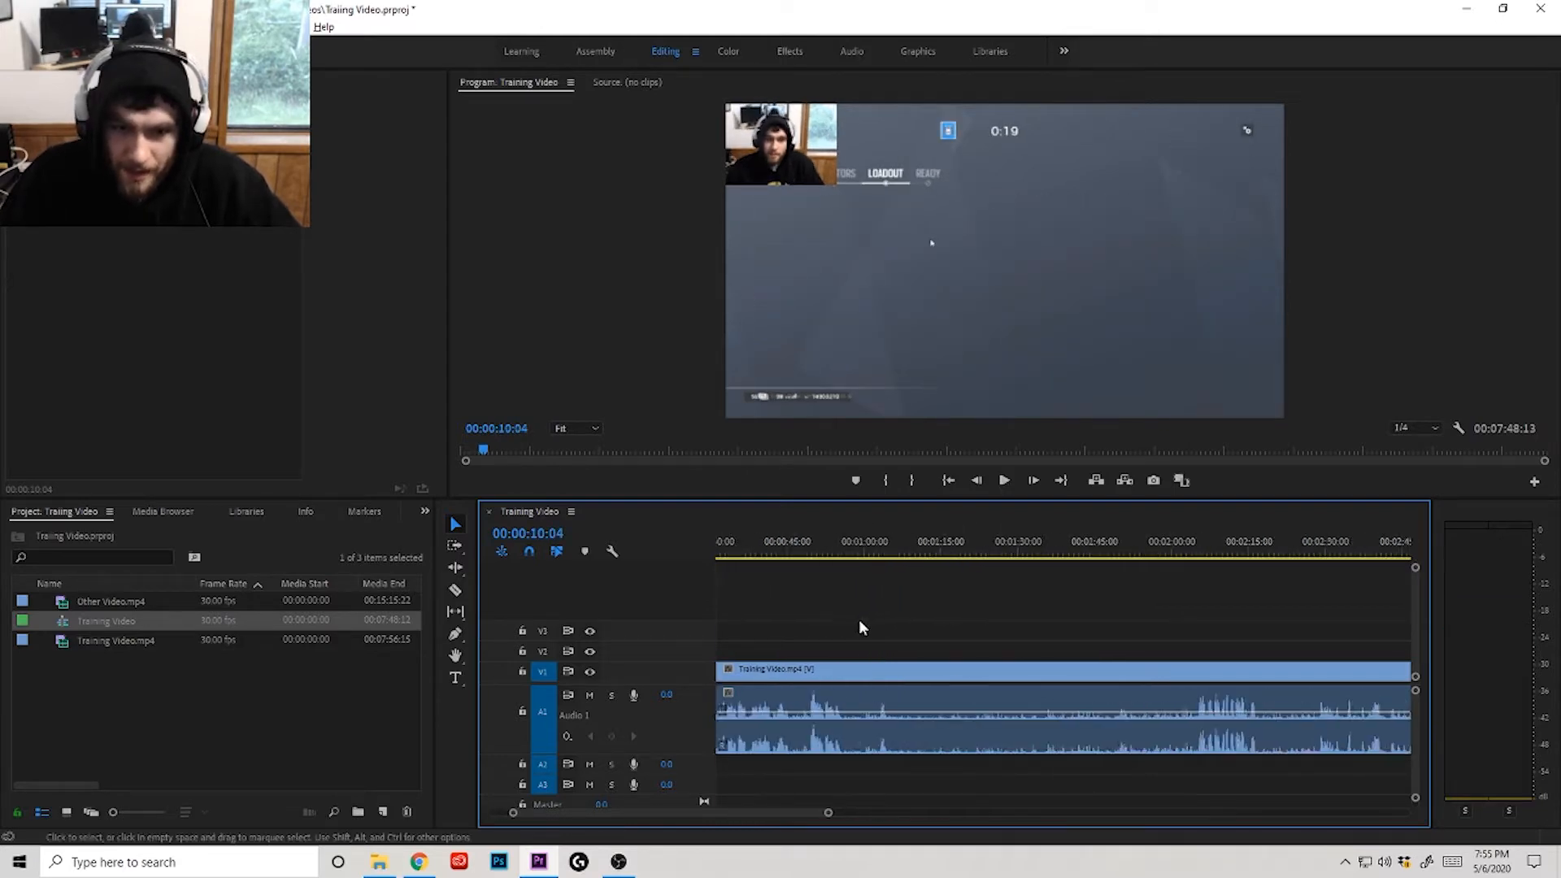
{"action": "scroll", "coordinate": [864, 617], "scroll_direction": "down", "scroll_amount": 2}
{"action": "scroll", "coordinate": [822, 617], "scroll_direction": "up", "scroll_amount": 2}
{"action": "scroll", "coordinate": [821, 617], "scroll_direction": "up", "scroll_amount": 1}
Step: Play the second segment's footage up to about 00:00:31, return to 00:00:23:18, and scrub through to 00:00:56:19
{"action": "left_click_drag", "start_coordinate": [817, 553], "coordinate": [939, 557]}
{"action": "key", "text": "space"}
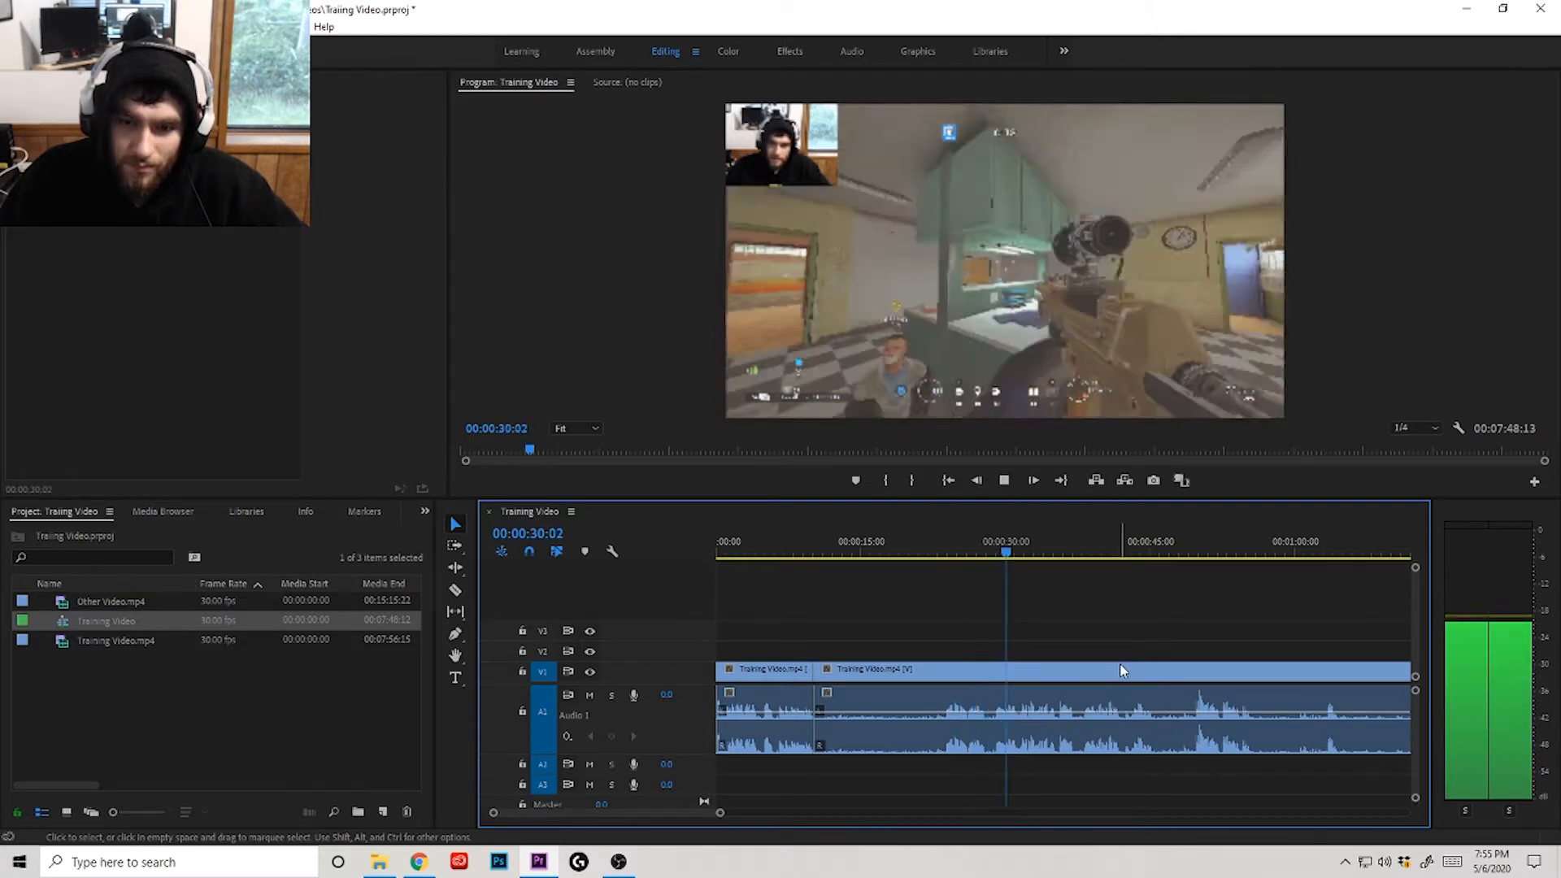
{"action": "key", "text": "space"}
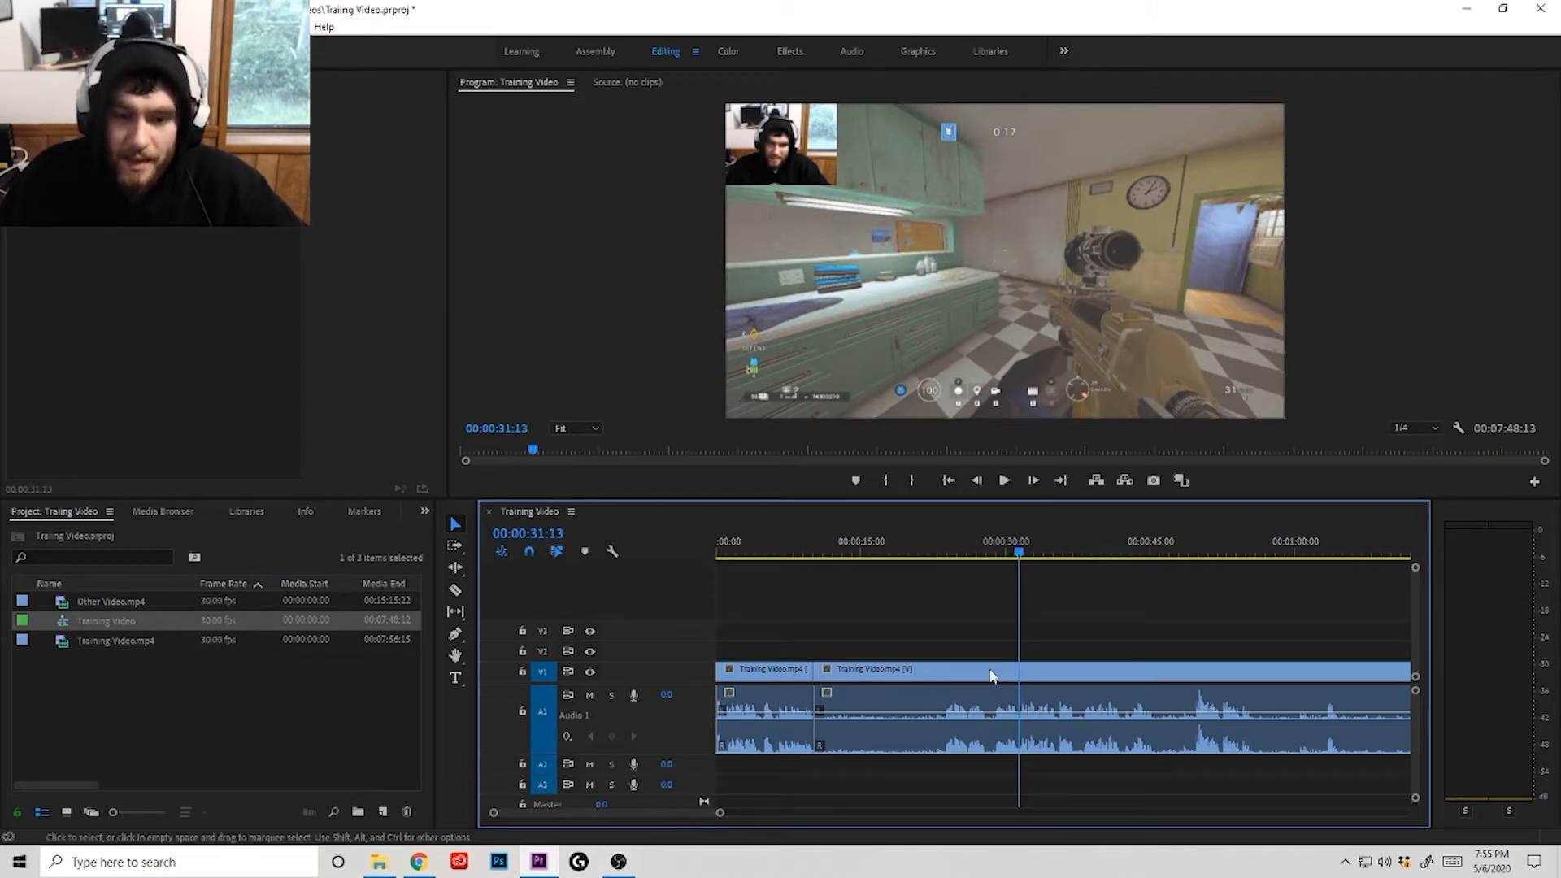
{"action": "left_click", "coordinate": [941, 552]}
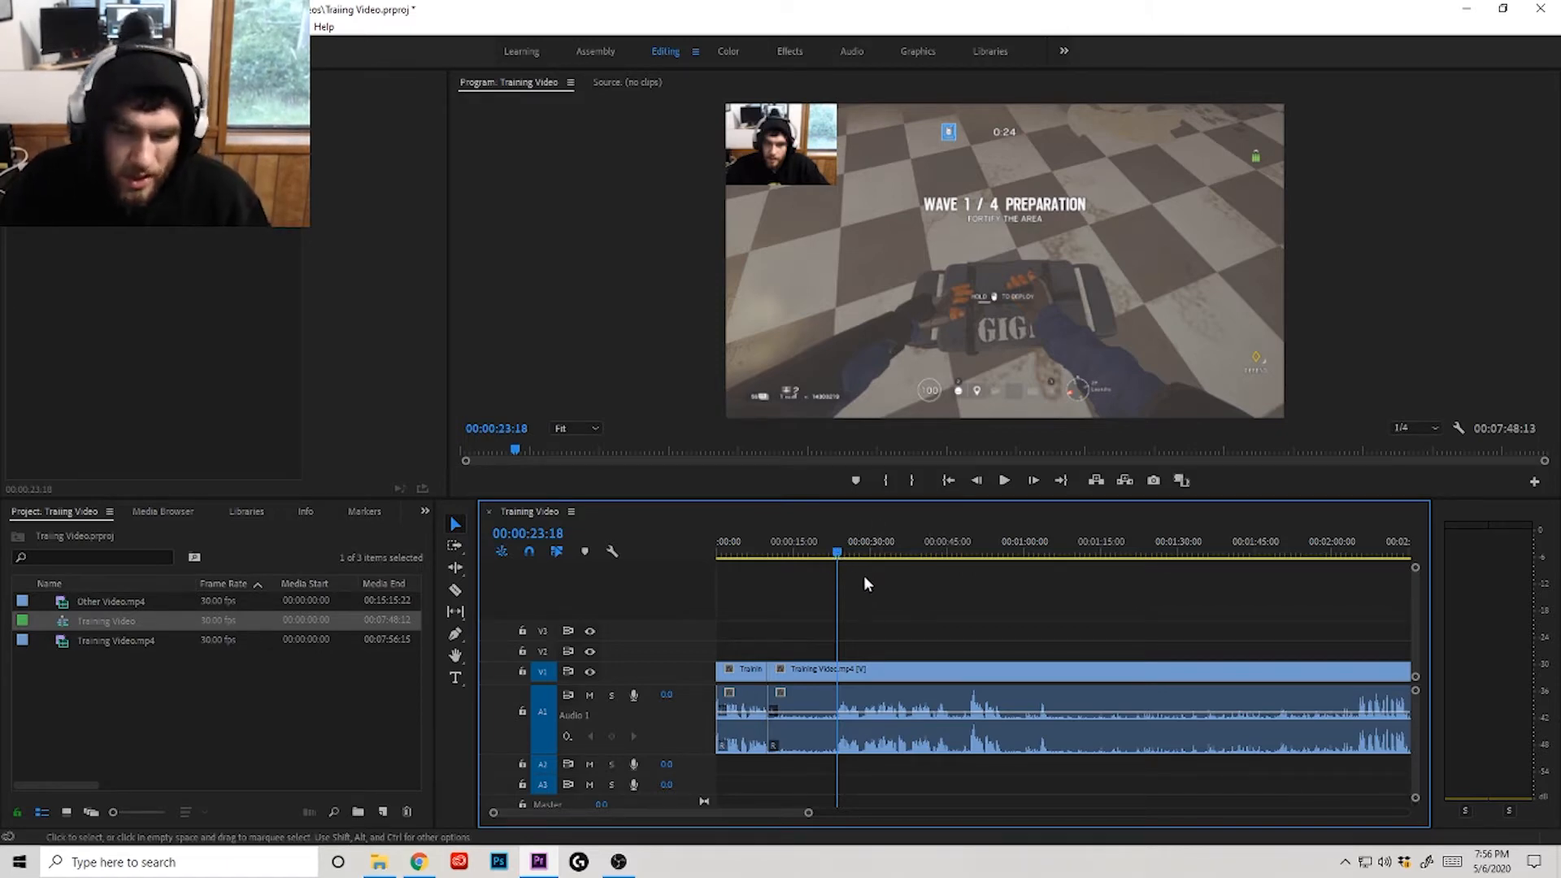
{"action": "left_click_drag", "start_coordinate": [844, 549], "coordinate": [1007, 561]}
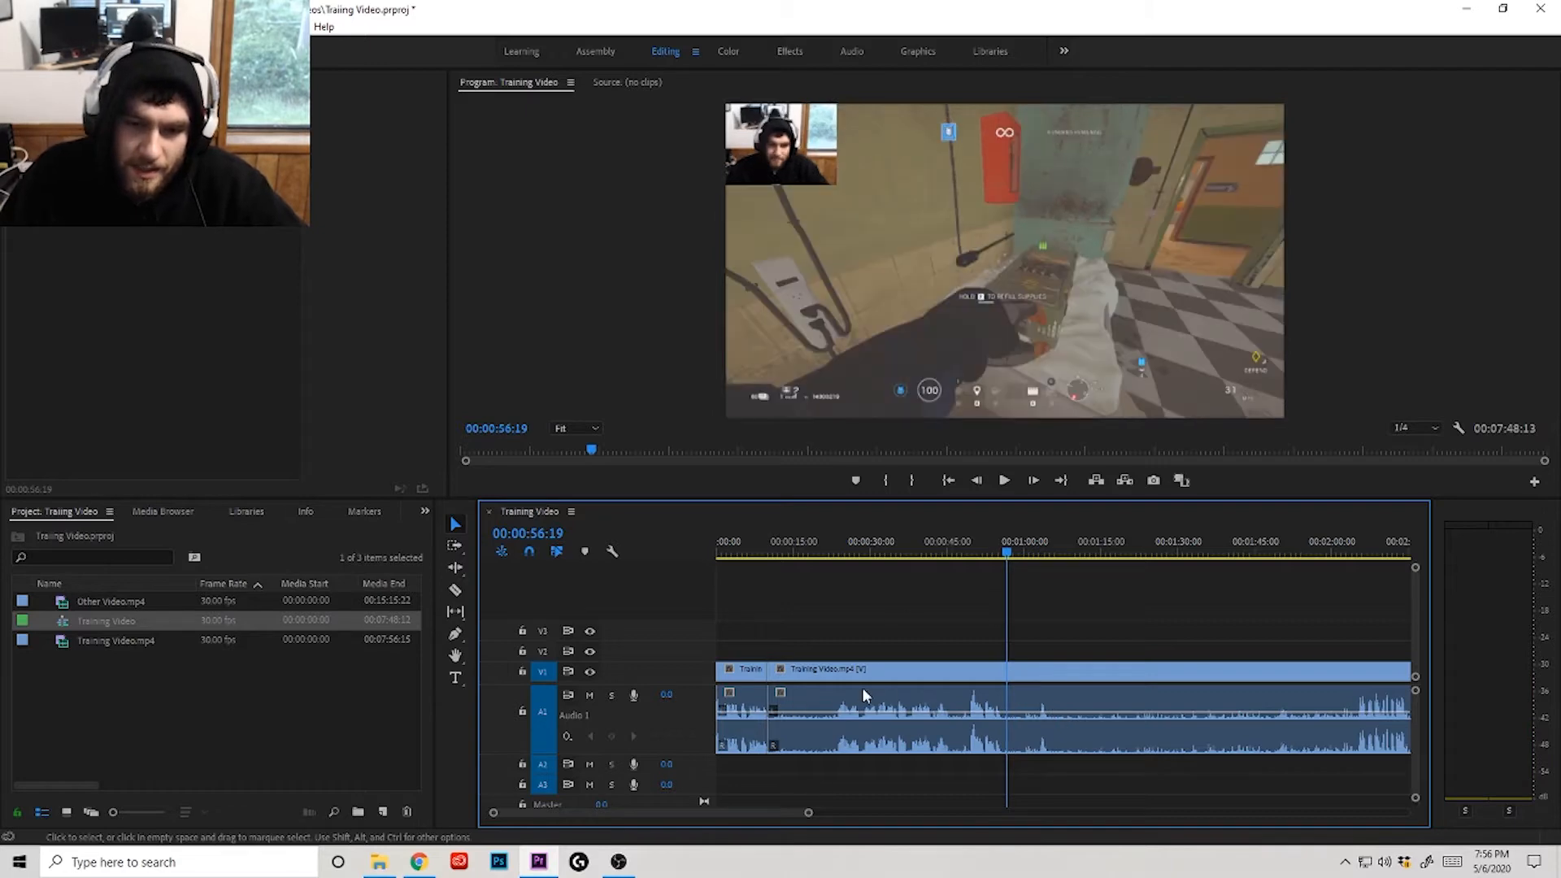
Step: Ripple-trim the start of the second segment up to about 00:00:23
{"action": "left_click", "coordinate": [839, 551]}
{"action": "left_click_drag", "start_coordinate": [839, 551], "coordinate": [833, 556]}
{"action": "key", "text": "q"}
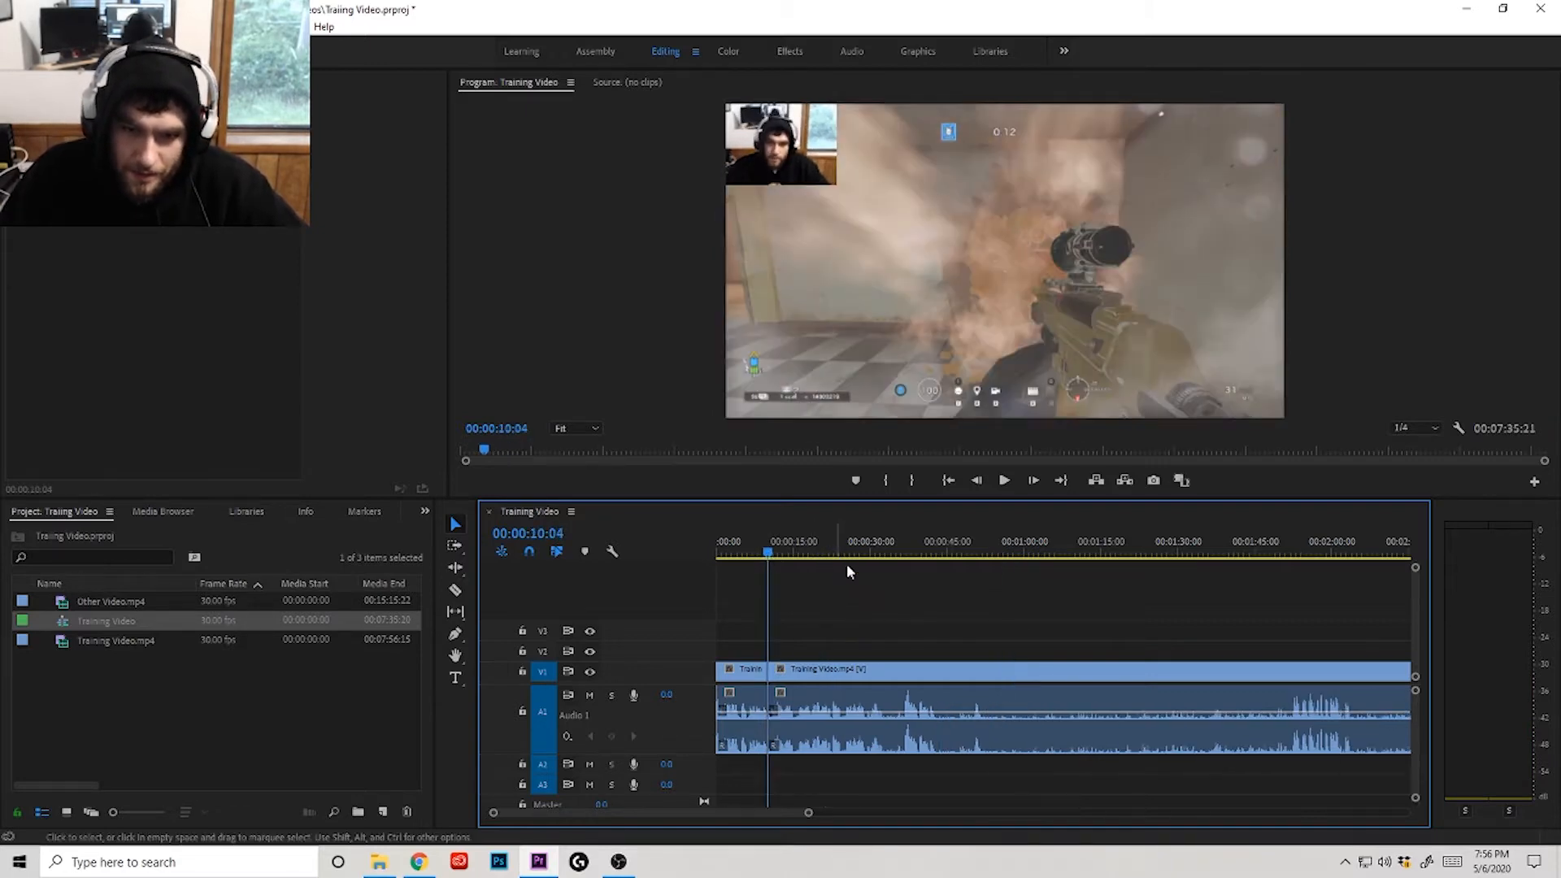
Step: Split the second segment at 00:00:42:25 and delete the part before the cut, leaving a gap
{"action": "left_click_drag", "start_coordinate": [940, 543], "coordinate": [936, 546]}
{"action": "key", "text": "ctrl+k"}
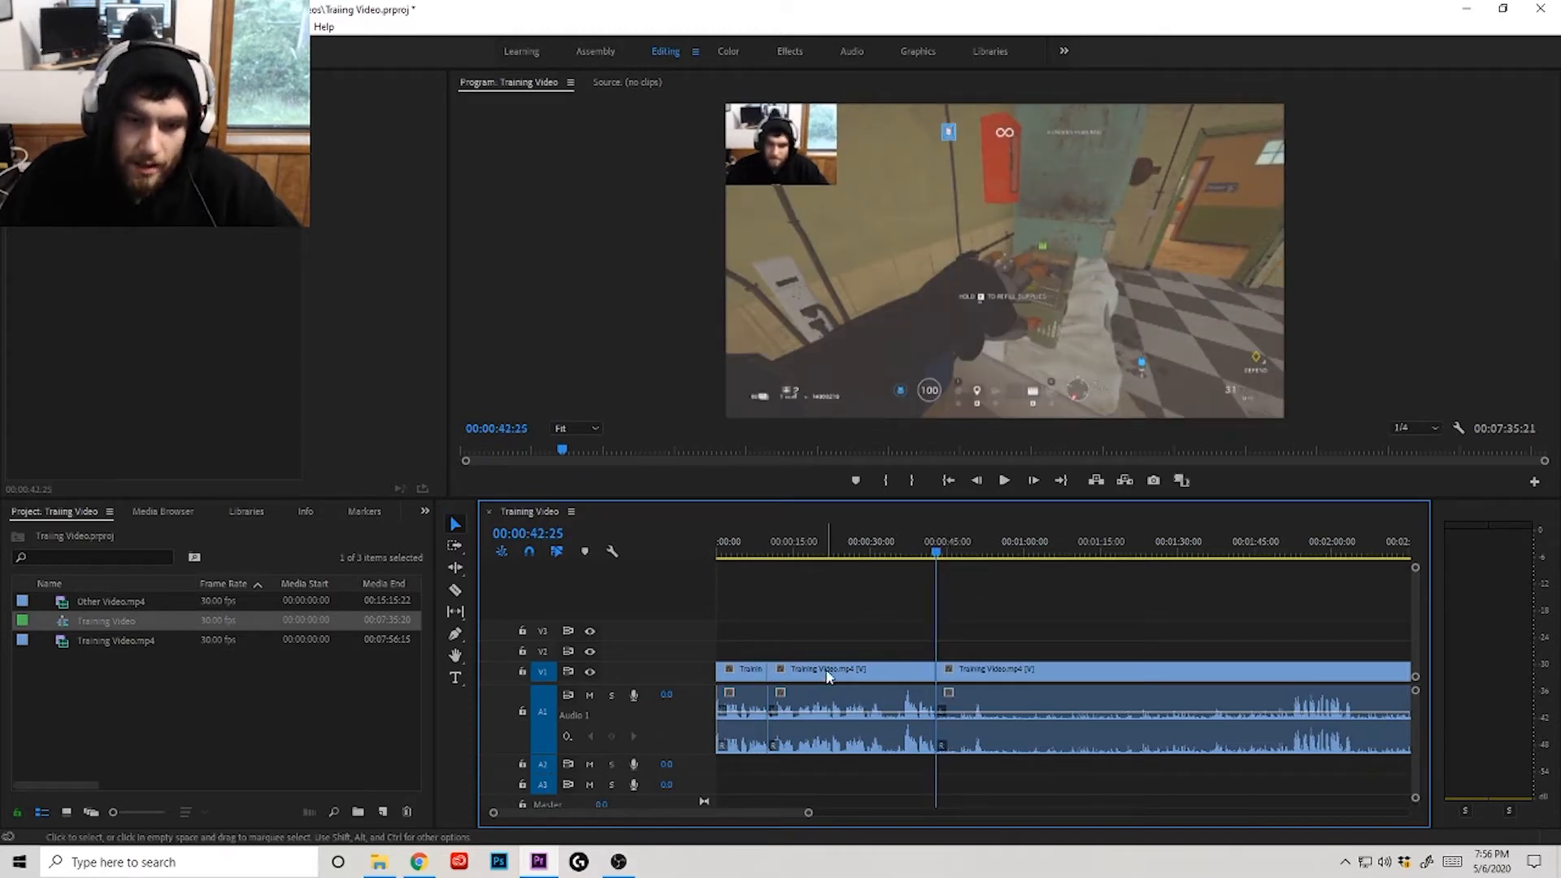
{"action": "left_click", "coordinate": [884, 684]}
{"action": "key", "text": "Delete"}
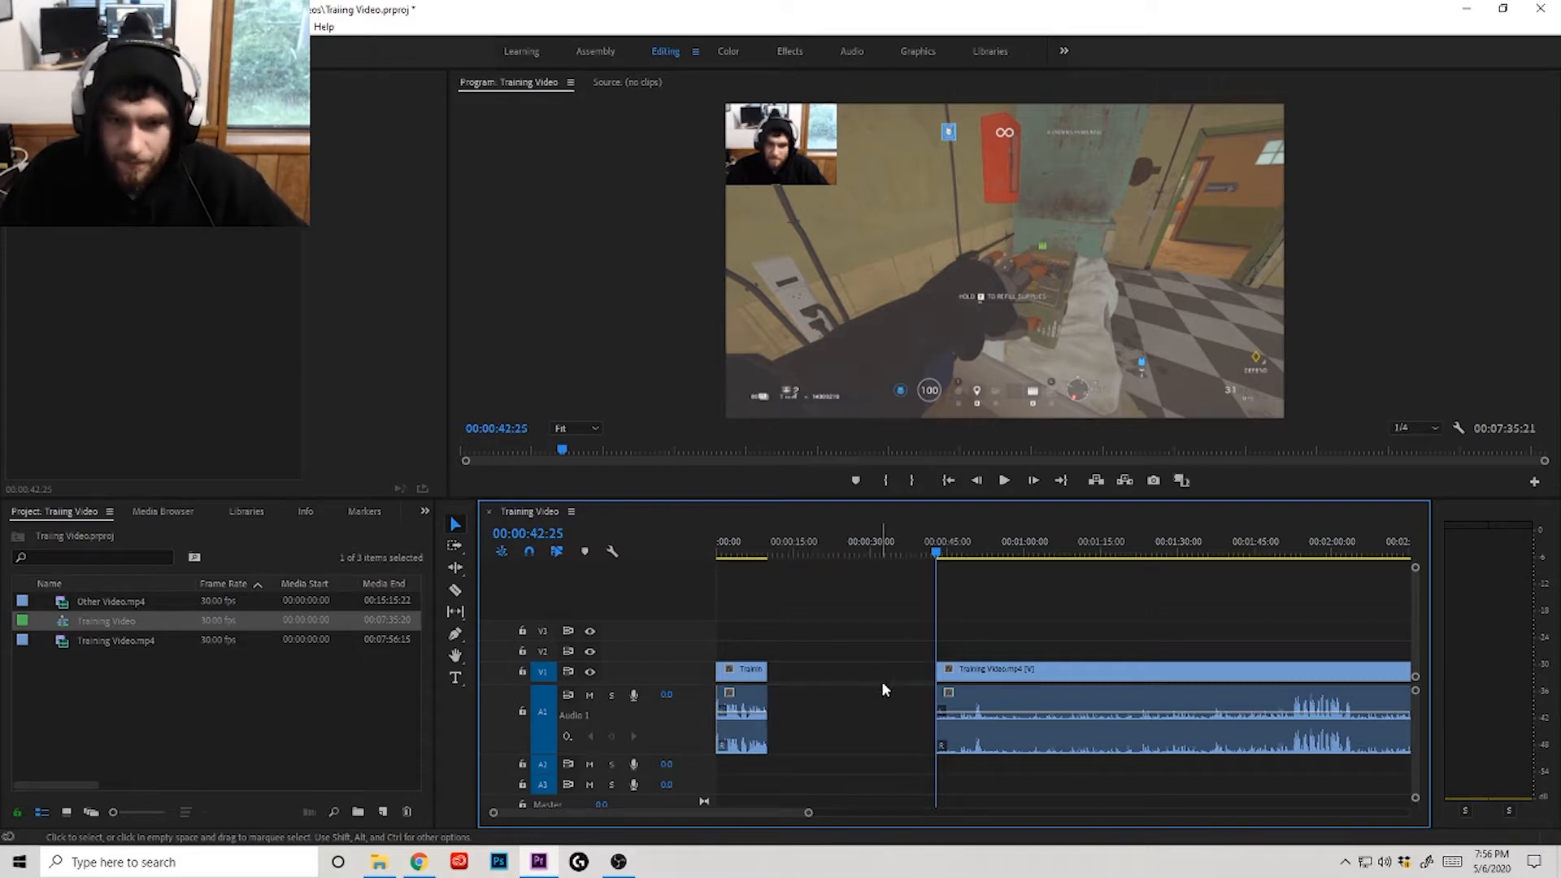
Step: Scrub to 00:01:24:18, split the remaining clip there, and delete the part between the gap and the cut
{"action": "left_click_drag", "start_coordinate": [943, 555], "coordinate": [1163, 580]}
{"action": "scroll", "coordinate": [1000, 639], "scroll_direction": "down", "scroll_amount": 3}
{"action": "scroll", "coordinate": [993, 659], "scroll_direction": "up", "scroll_amount": 2}
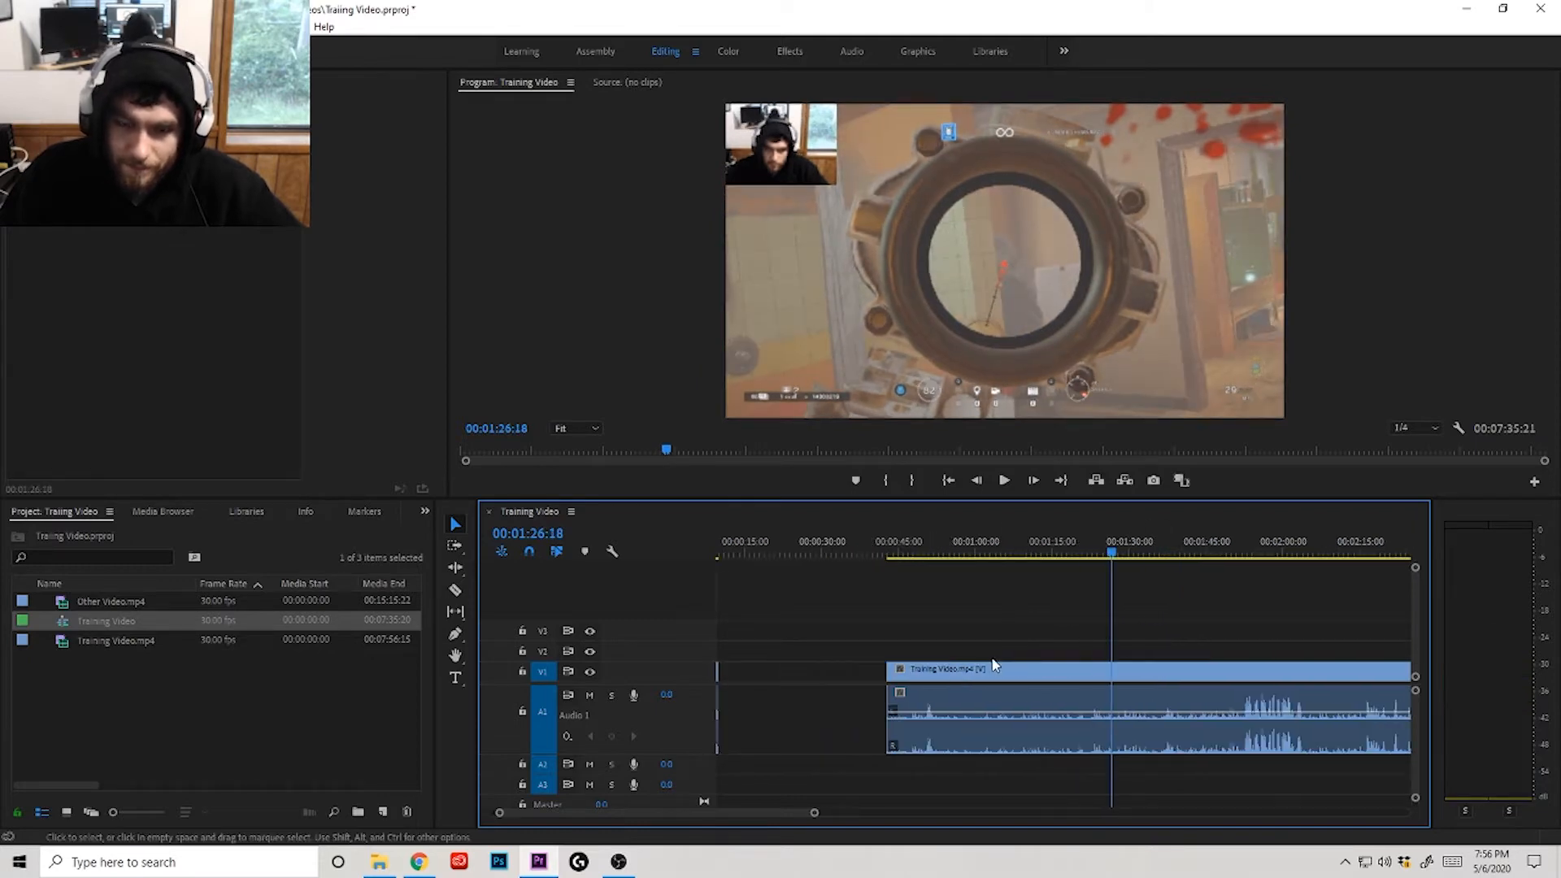
{"action": "scroll", "coordinate": [1099, 638], "scroll_direction": "up", "scroll_amount": 3}
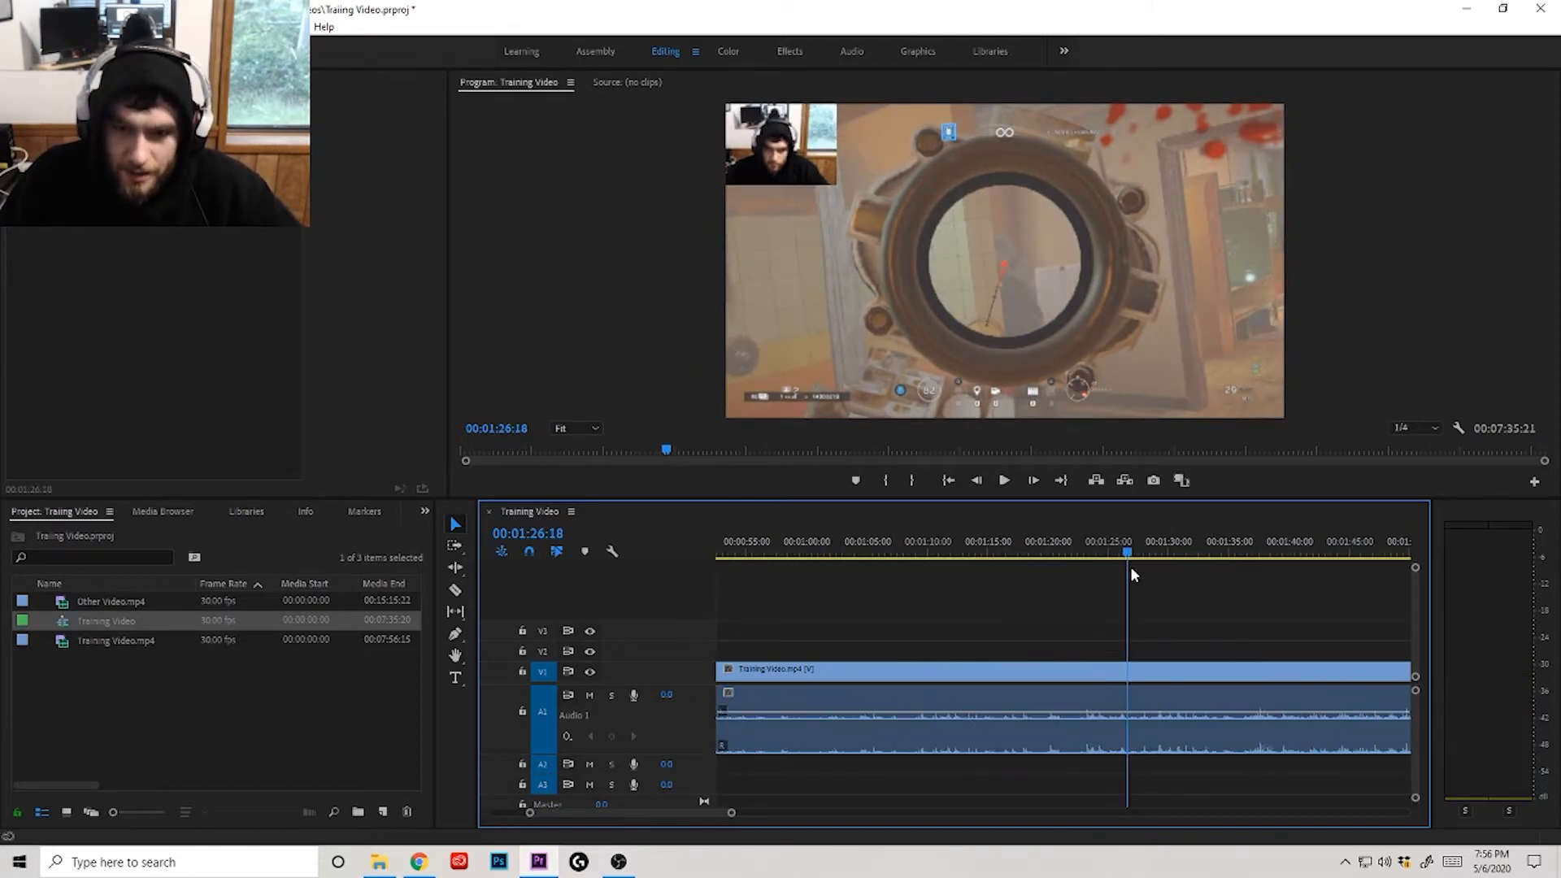
{"action": "left_click", "coordinate": [1099, 563]}
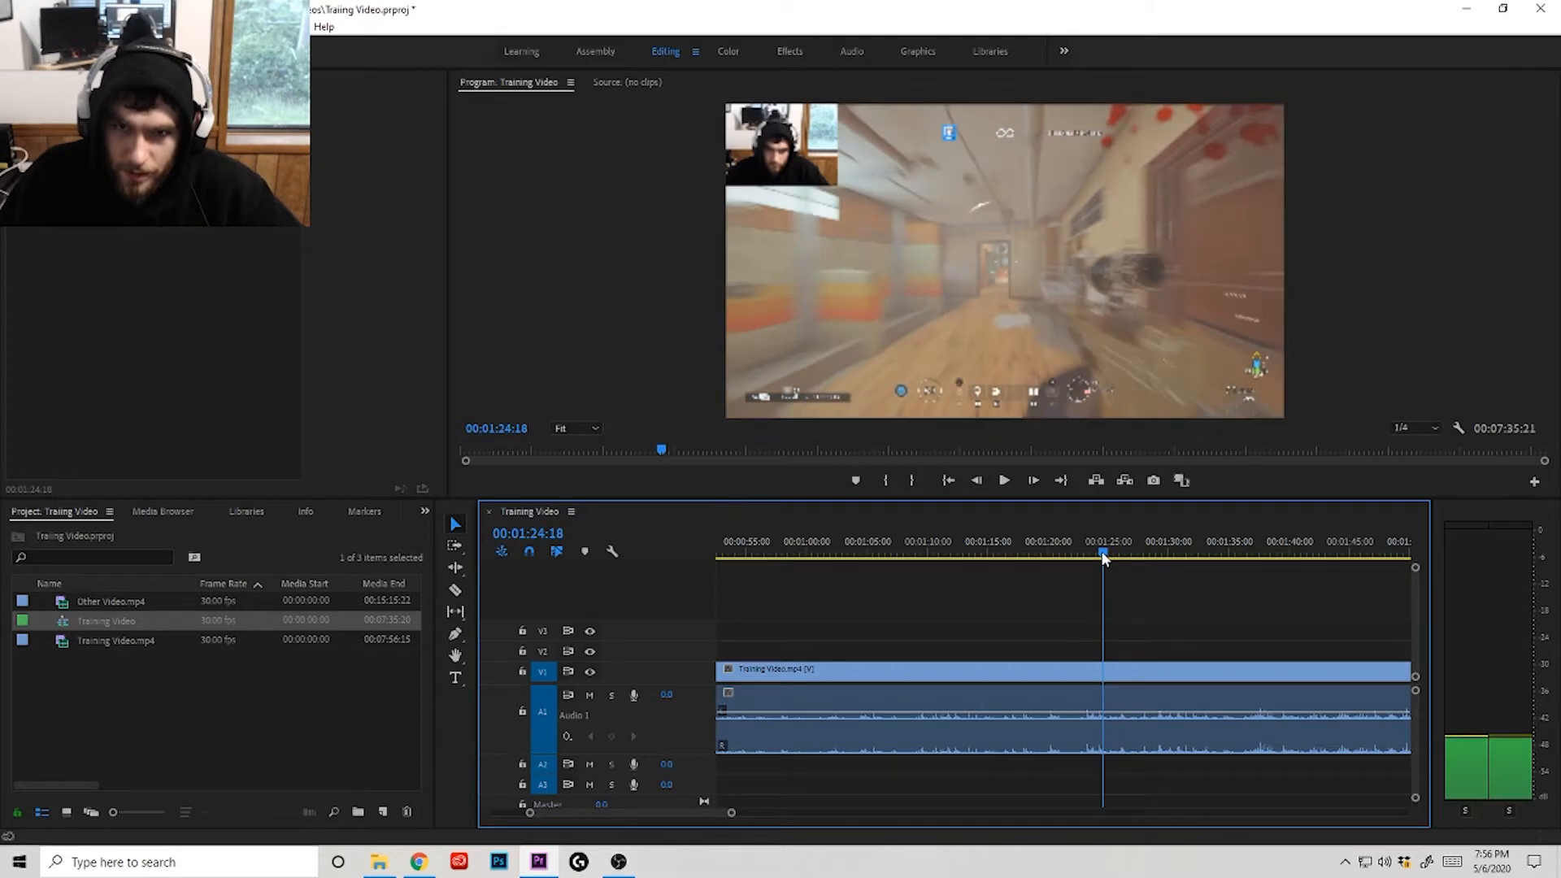
{"action": "key", "text": "ctrl+k"}
{"action": "scroll", "coordinate": [943, 679], "scroll_direction": "down", "scroll_amount": 2}
{"action": "left_click", "coordinate": [890, 683]}
{"action": "key", "text": "Delete"}
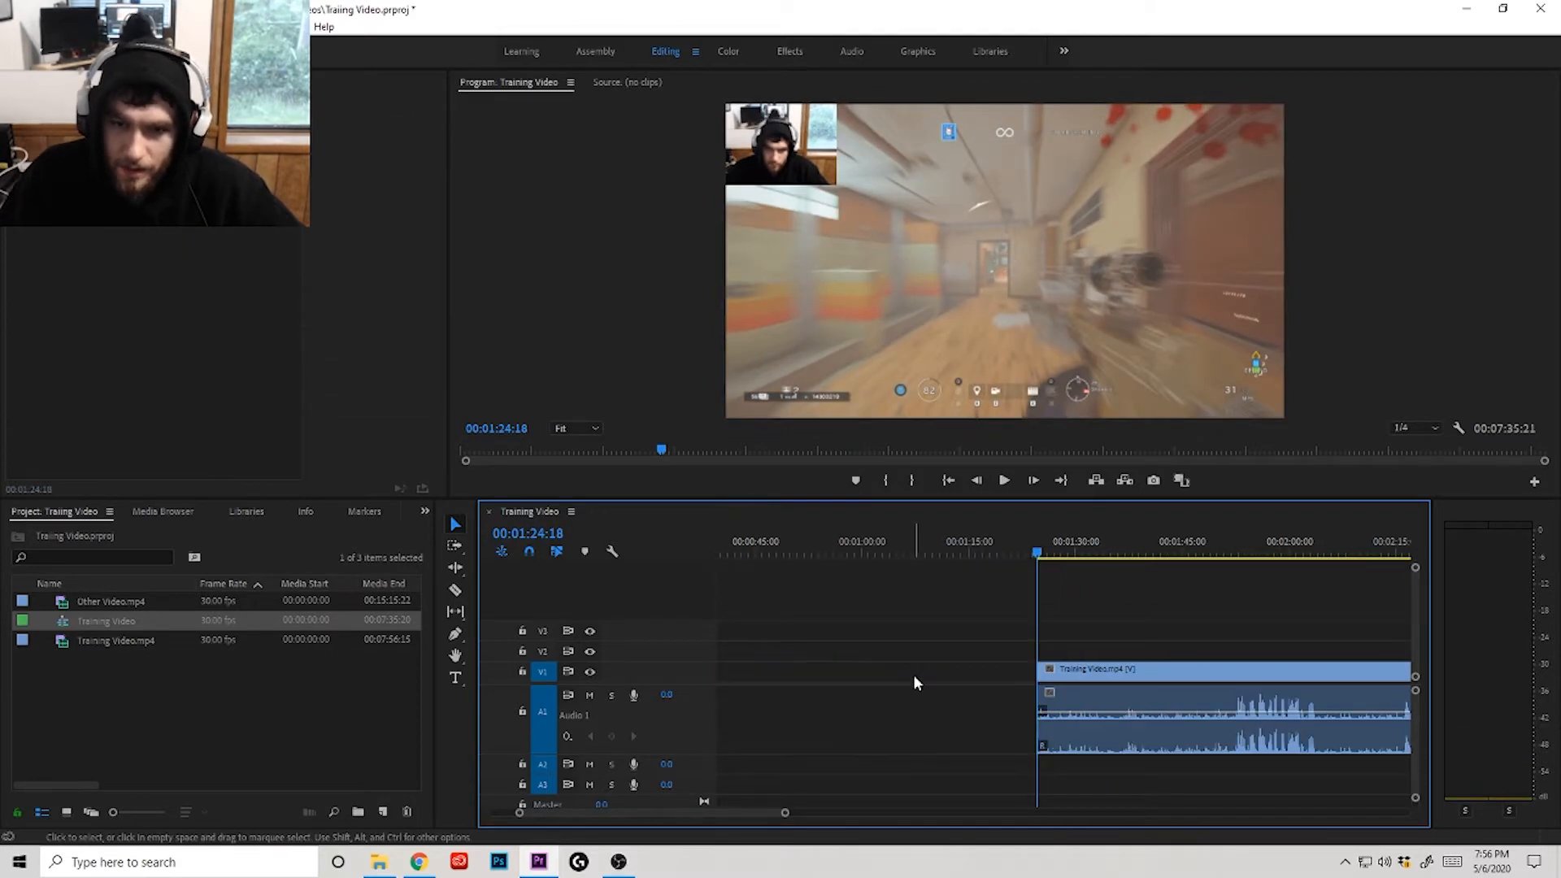
Step: Ripple-delete the gap after the opening segment and play across the join to 00:00:14:13
{"action": "right_click", "coordinate": [916, 677]}
{"action": "left_click", "coordinate": [968, 687]}
{"action": "scroll", "coordinate": [758, 563], "scroll_direction": "up", "scroll_amount": 3}
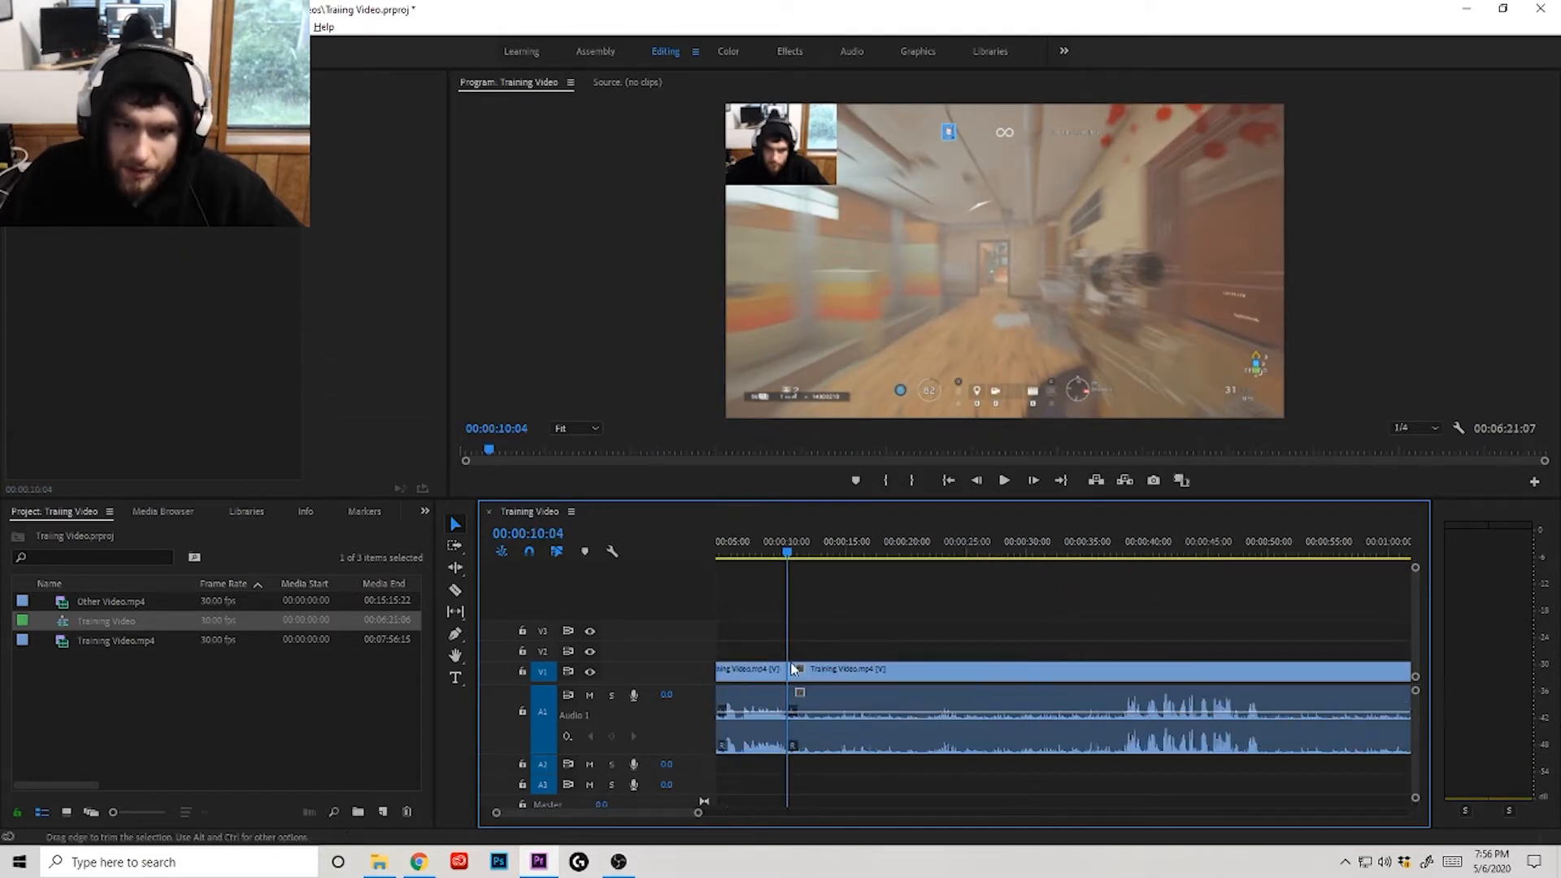
{"action": "left_click", "coordinate": [759, 556]}
{"action": "key", "text": "space"}
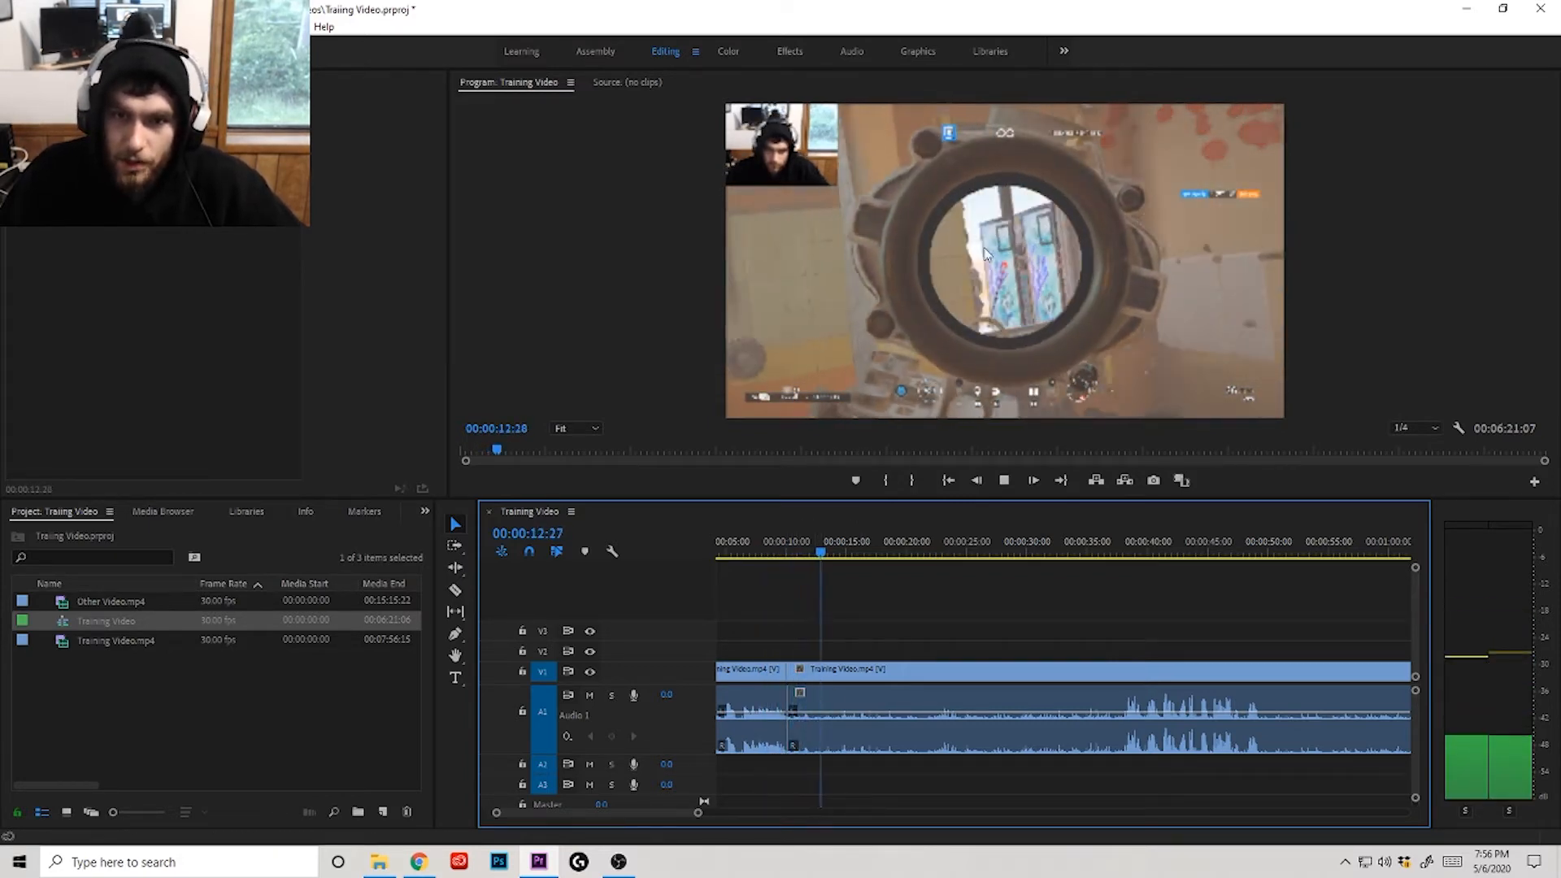
{"action": "key", "text": "space"}
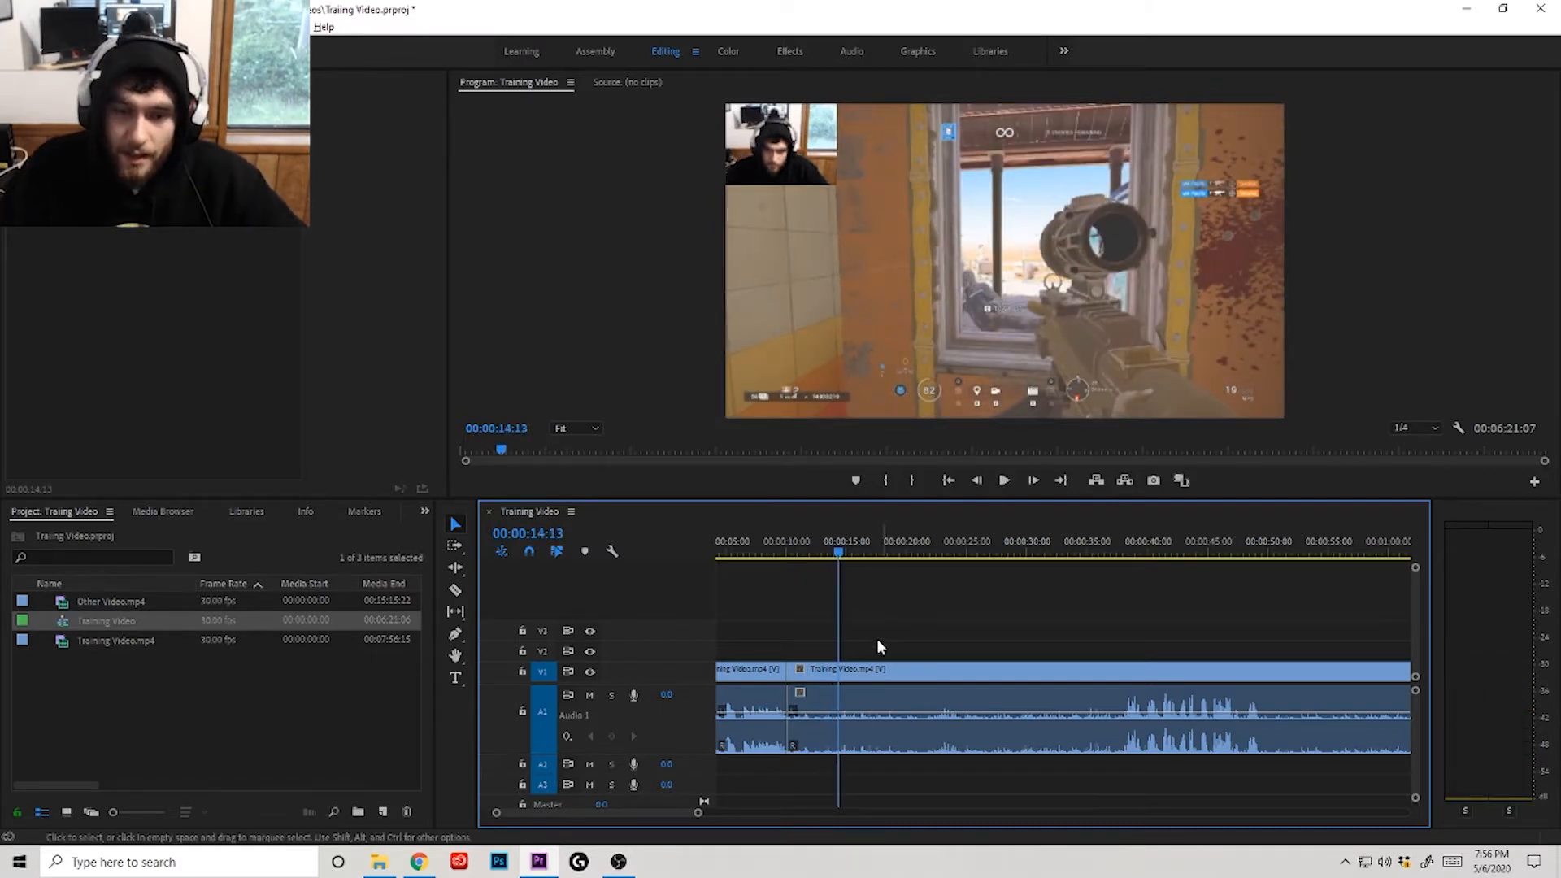
{"action": "scroll", "coordinate": [812, 641], "scroll_direction": "down", "scroll_amount": 3}
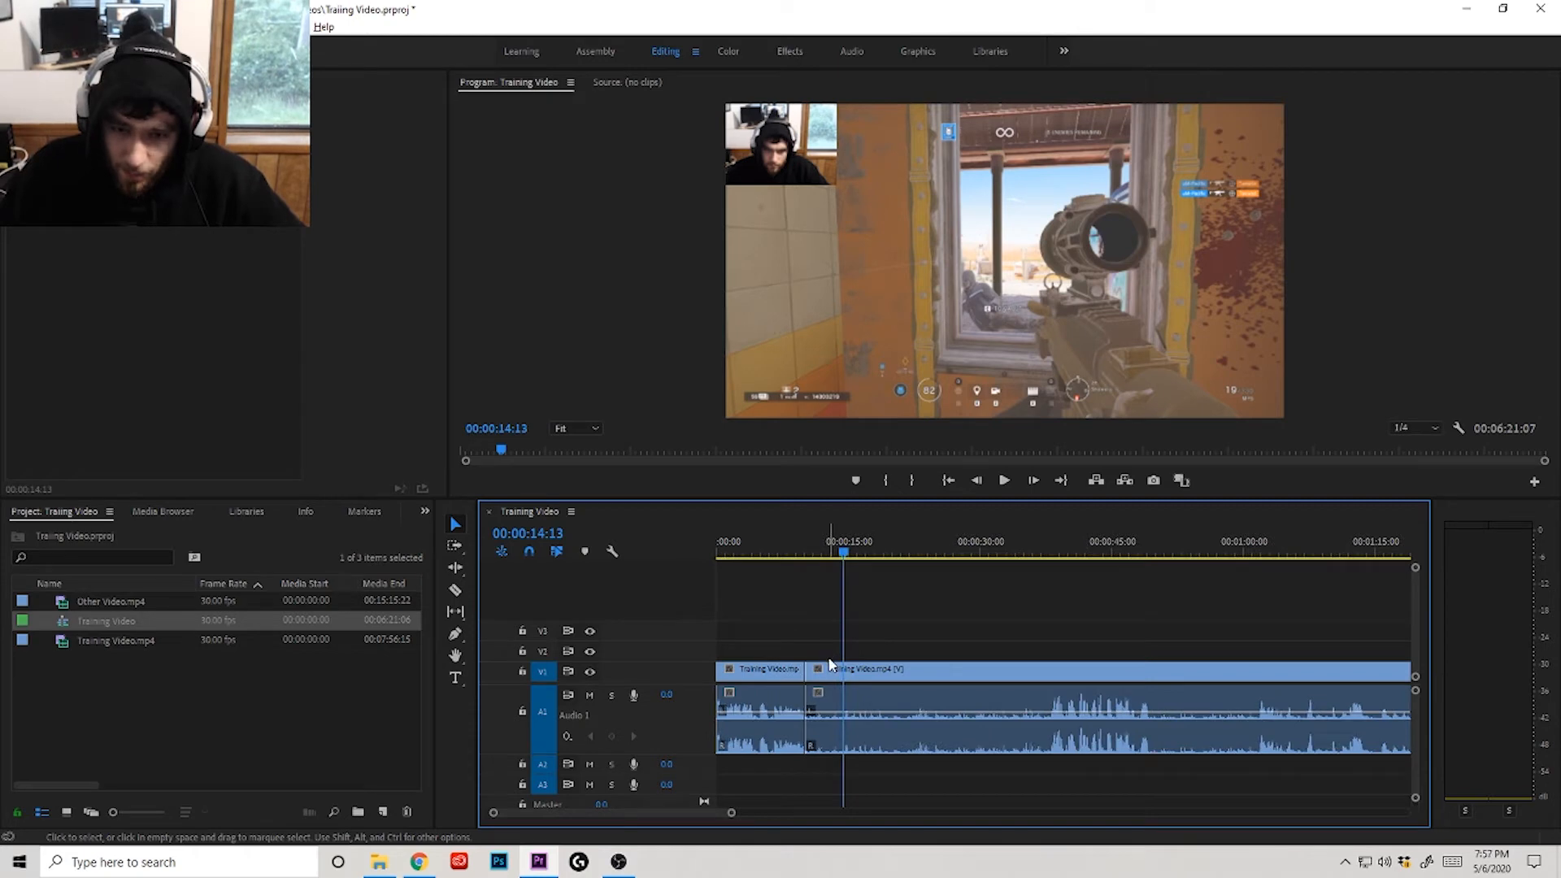
Step: Play the second segment on to 00:00:15:01 and split it there
{"action": "scroll", "coordinate": [829, 663], "scroll_direction": "down", "scroll_amount": 2}
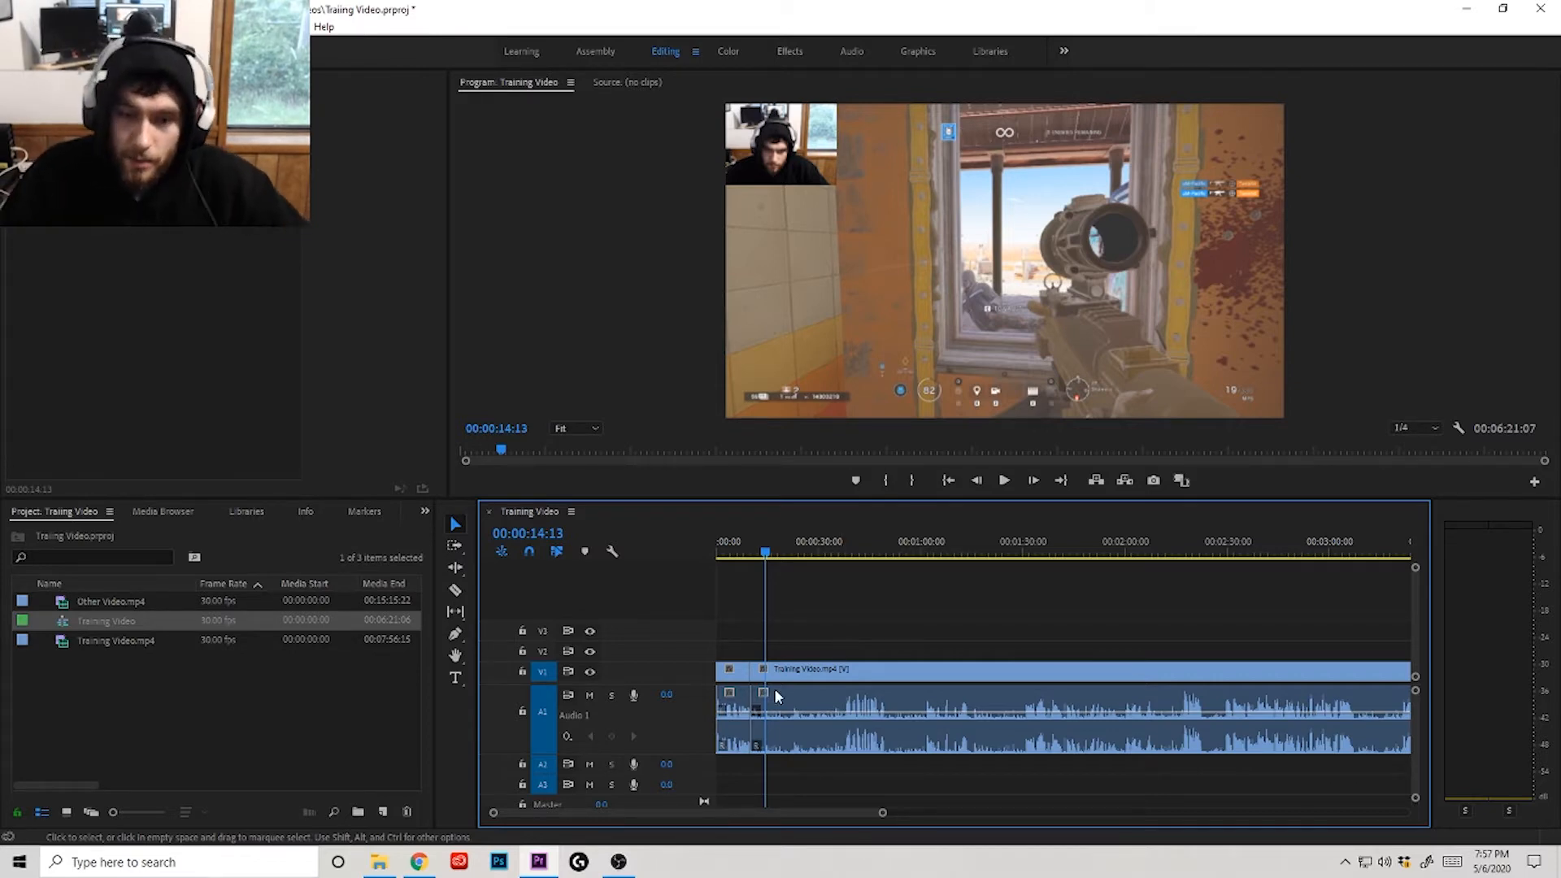
{"action": "scroll", "coordinate": [776, 638], "scroll_direction": "up", "scroll_amount": 3}
{"action": "scroll", "coordinate": [813, 699], "scroll_direction": "up", "scroll_amount": 2}
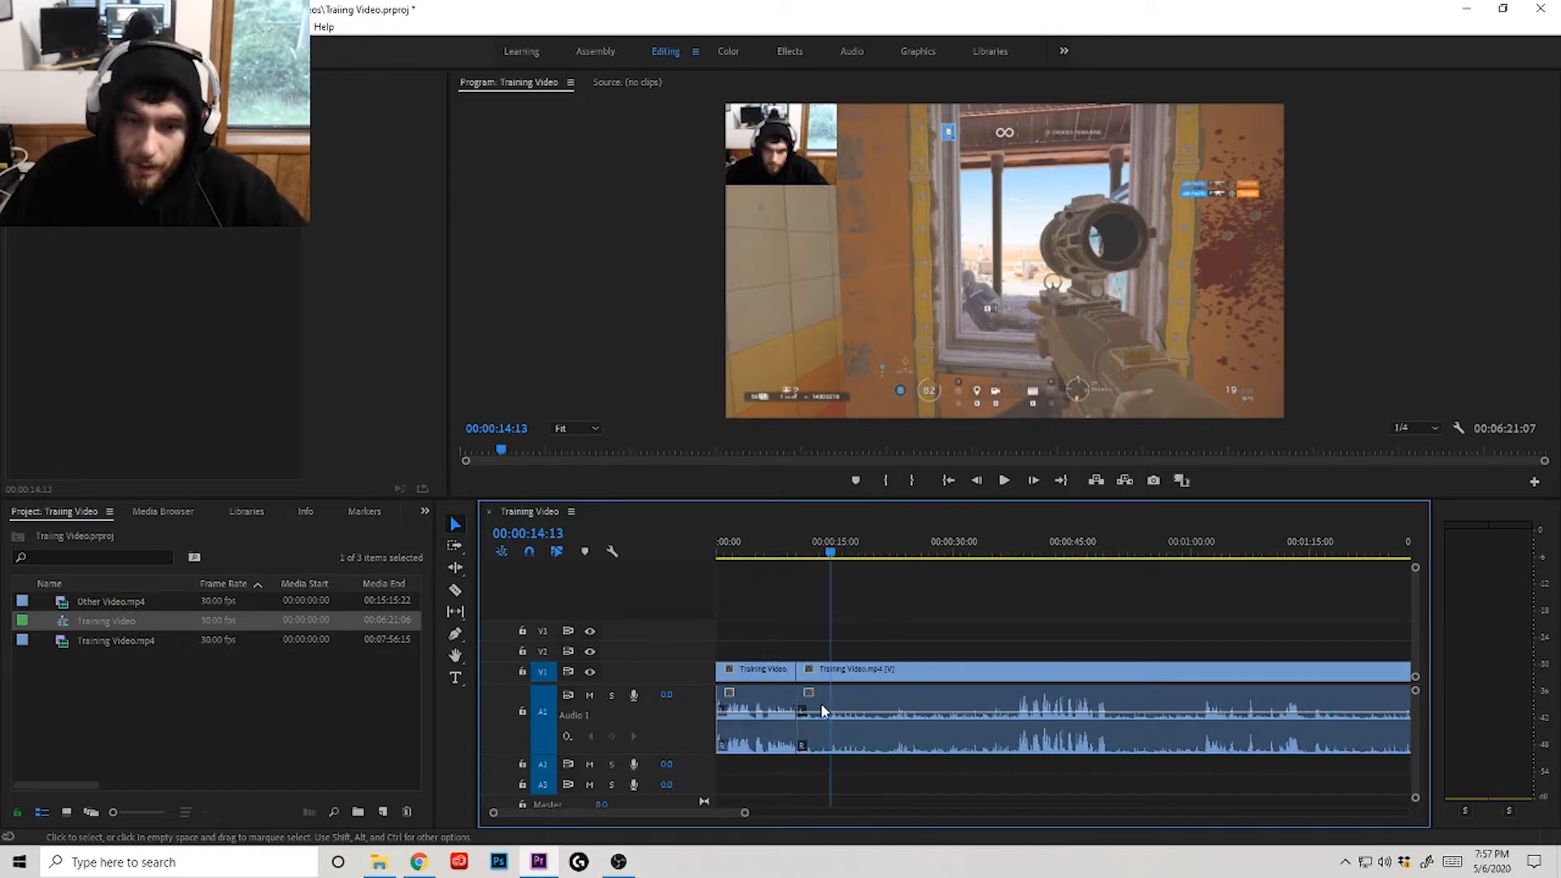
{"action": "scroll", "coordinate": [764, 692], "scroll_direction": "up", "scroll_amount": 2}
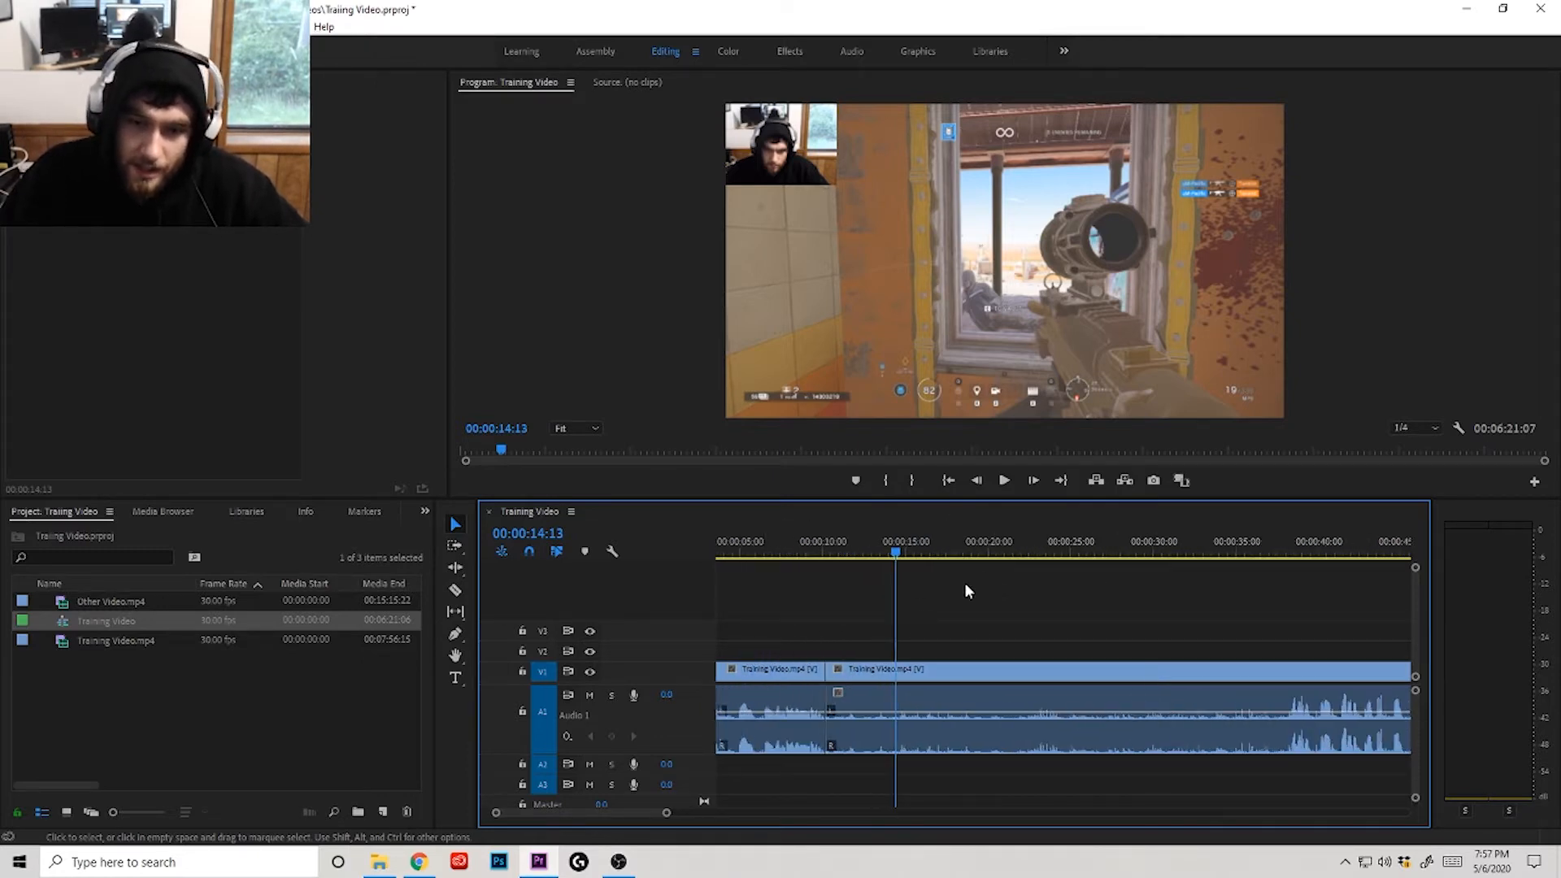
{"action": "key", "text": "space"}
{"action": "key", "text": "space"}
{"action": "key", "text": "ctrl+k"}
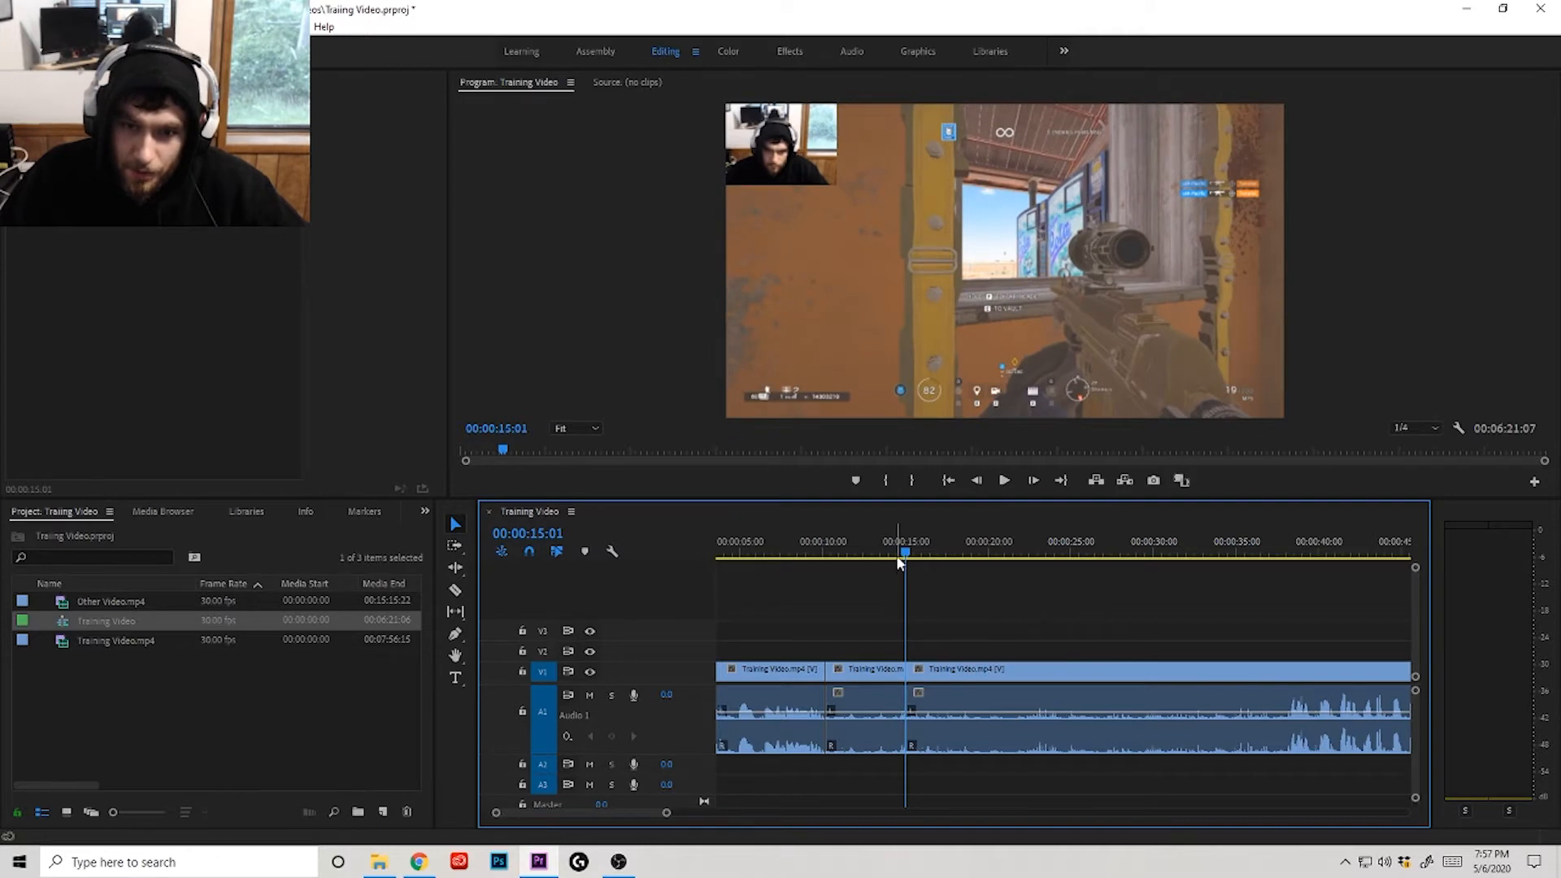
Step: Scrub ahead to the gunfight after 00:00:38, review it, and try splitting the clip at 00:00:41:06
{"action": "left_click", "coordinate": [955, 557]}
{"action": "left_click_drag", "start_coordinate": [954, 558], "coordinate": [1285, 558]}
{"action": "key", "text": "space"}
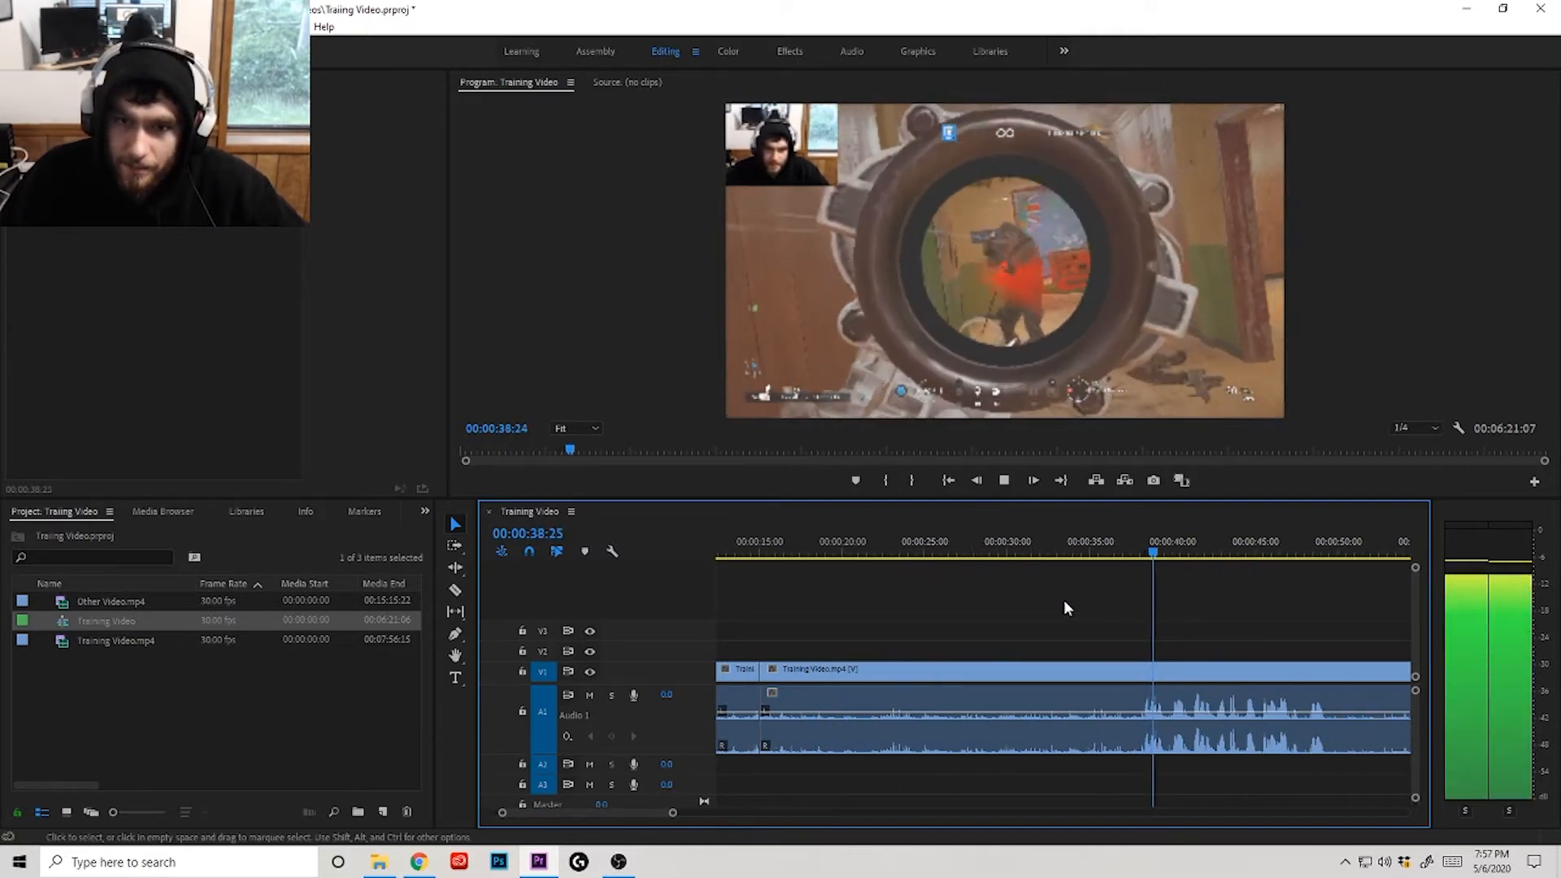
{"action": "key", "text": "space"}
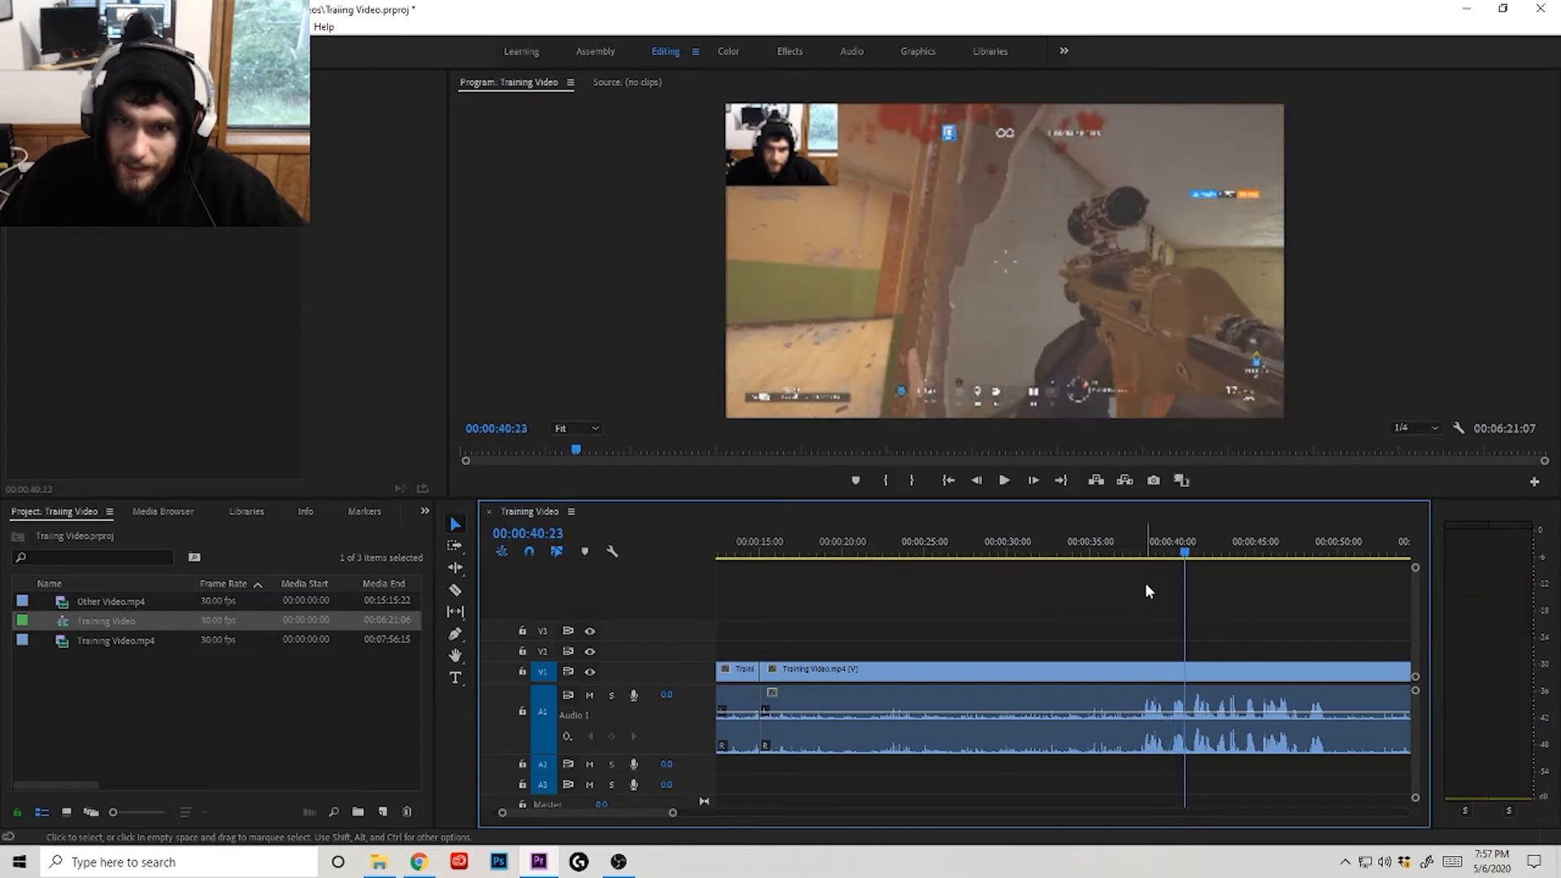
{"action": "scroll", "coordinate": [1144, 586], "scroll_direction": "up", "scroll_amount": 3, "text": "alt"}
{"action": "left_click", "coordinate": [1114, 546]}
{"action": "key", "text": "space"}
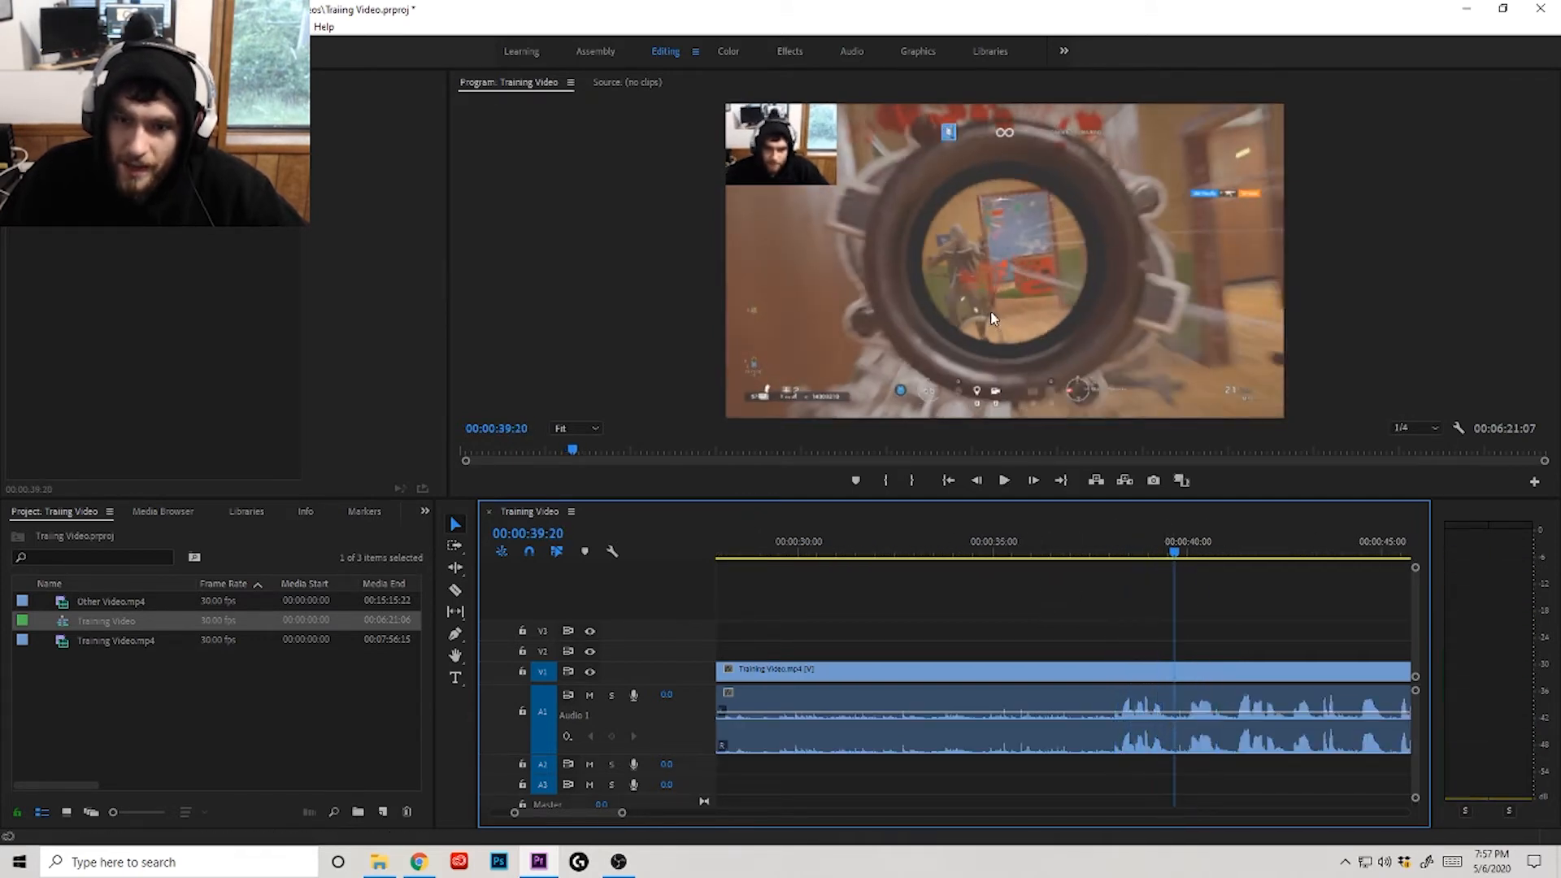
{"action": "key", "text": "space"}
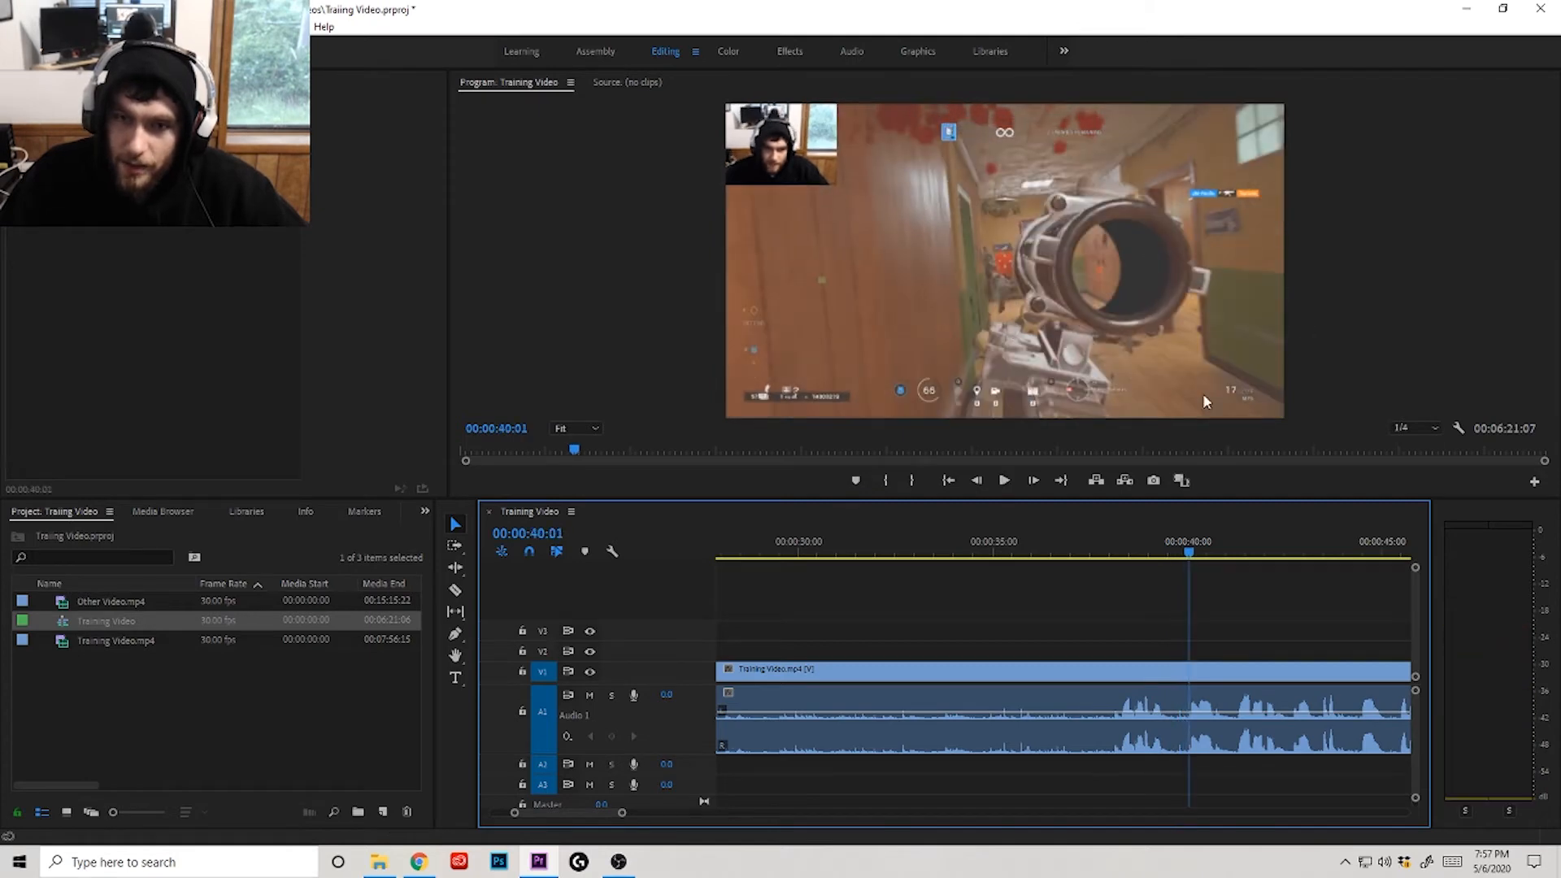
{"action": "key", "text": "space"}
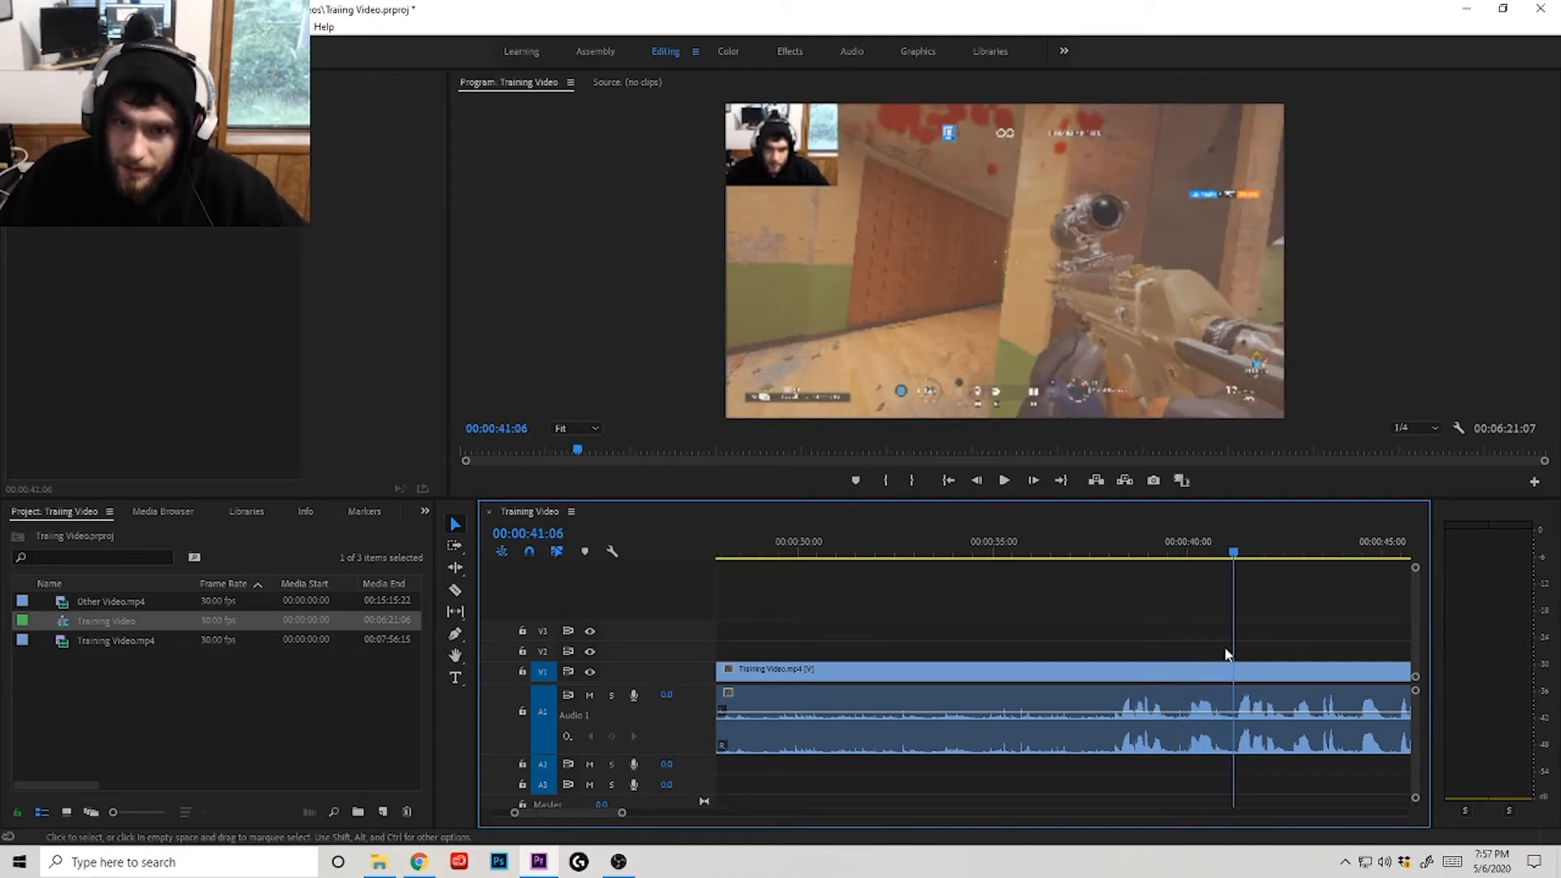
{"action": "key", "text": "ctrl+k"}
Step: Play the footage on to about 00:00:48:17, return to 00:00:44:15, and undo the split at 00:00:41:06
{"action": "key", "text": "space"}
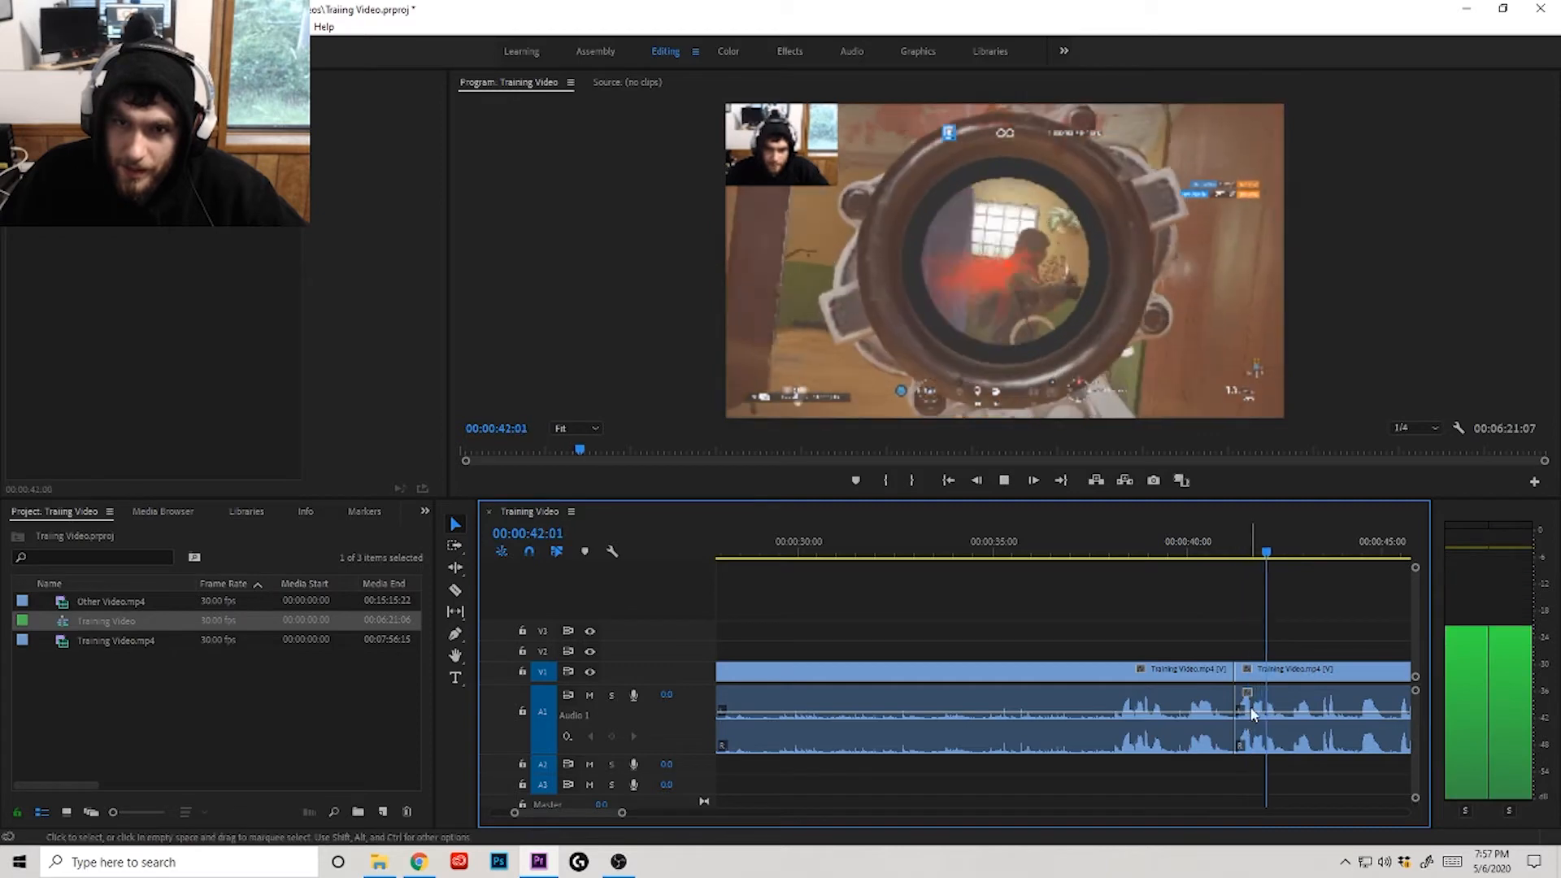
{"action": "key", "text": "space"}
{"action": "key", "text": "space"}
{"action": "scroll", "coordinate": [1057, 629], "scroll_direction": "down", "scroll_amount": 1}
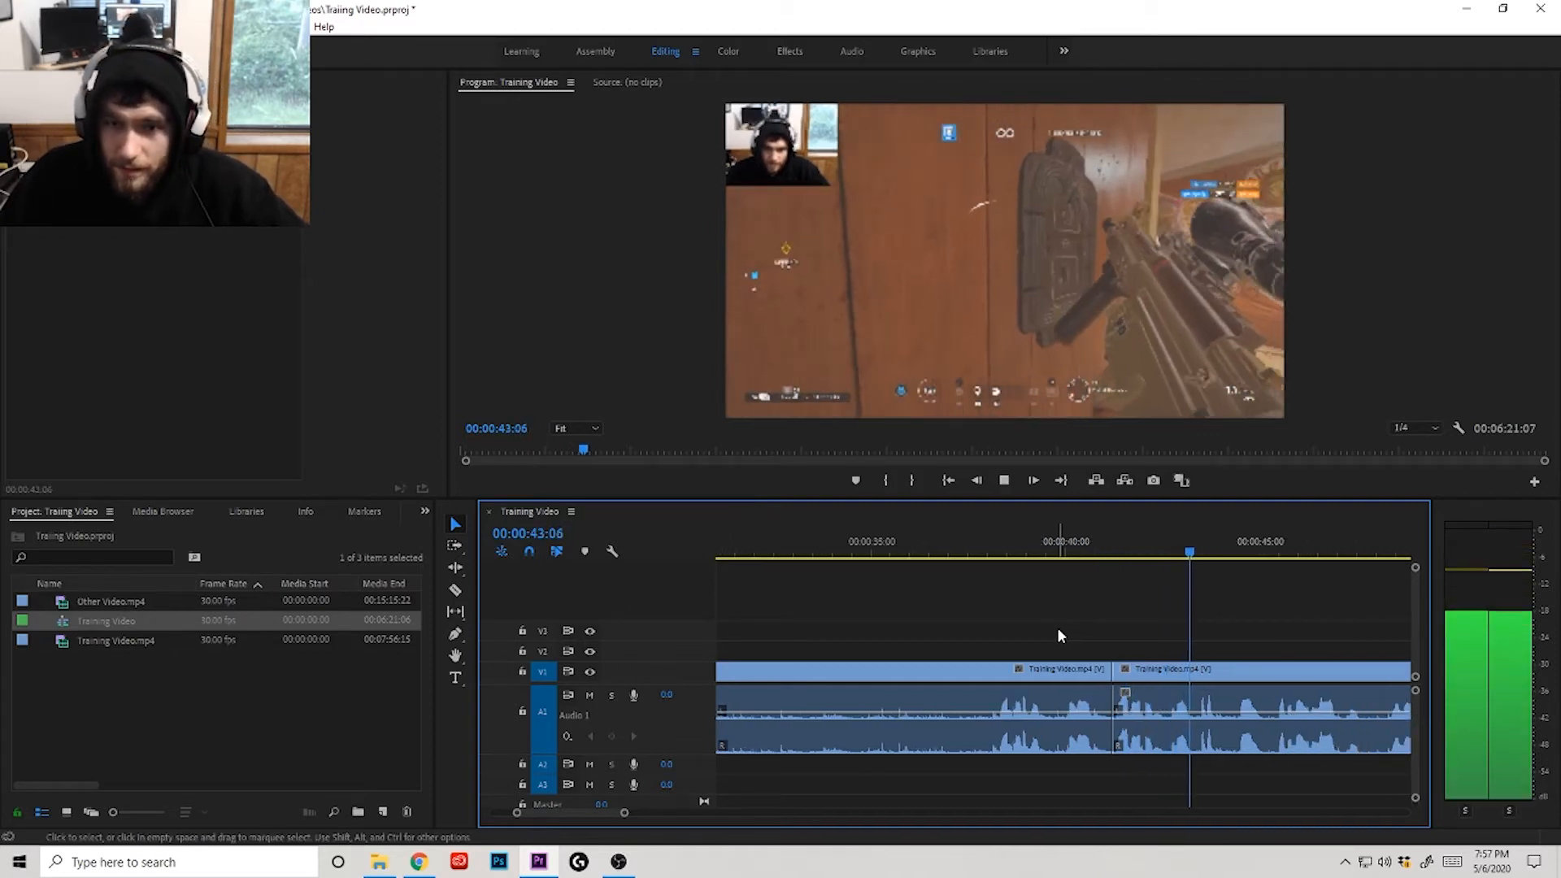
{"action": "key", "text": "space"}
{"action": "key", "text": "space"}
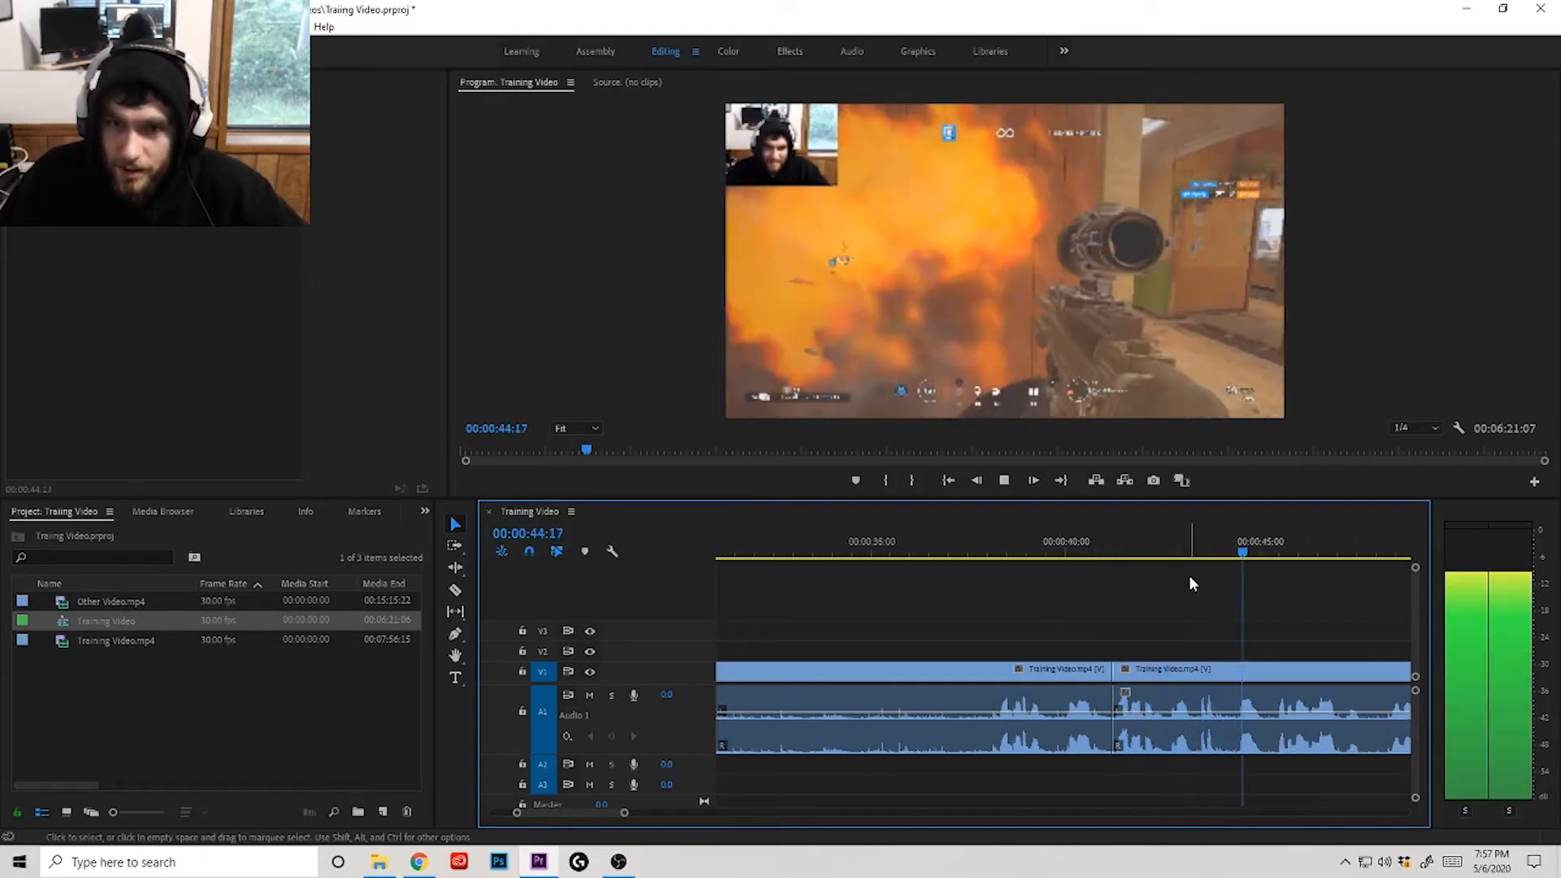
{"action": "scroll", "coordinate": [1195, 616], "scroll_direction": "down", "scroll_amount": 1}
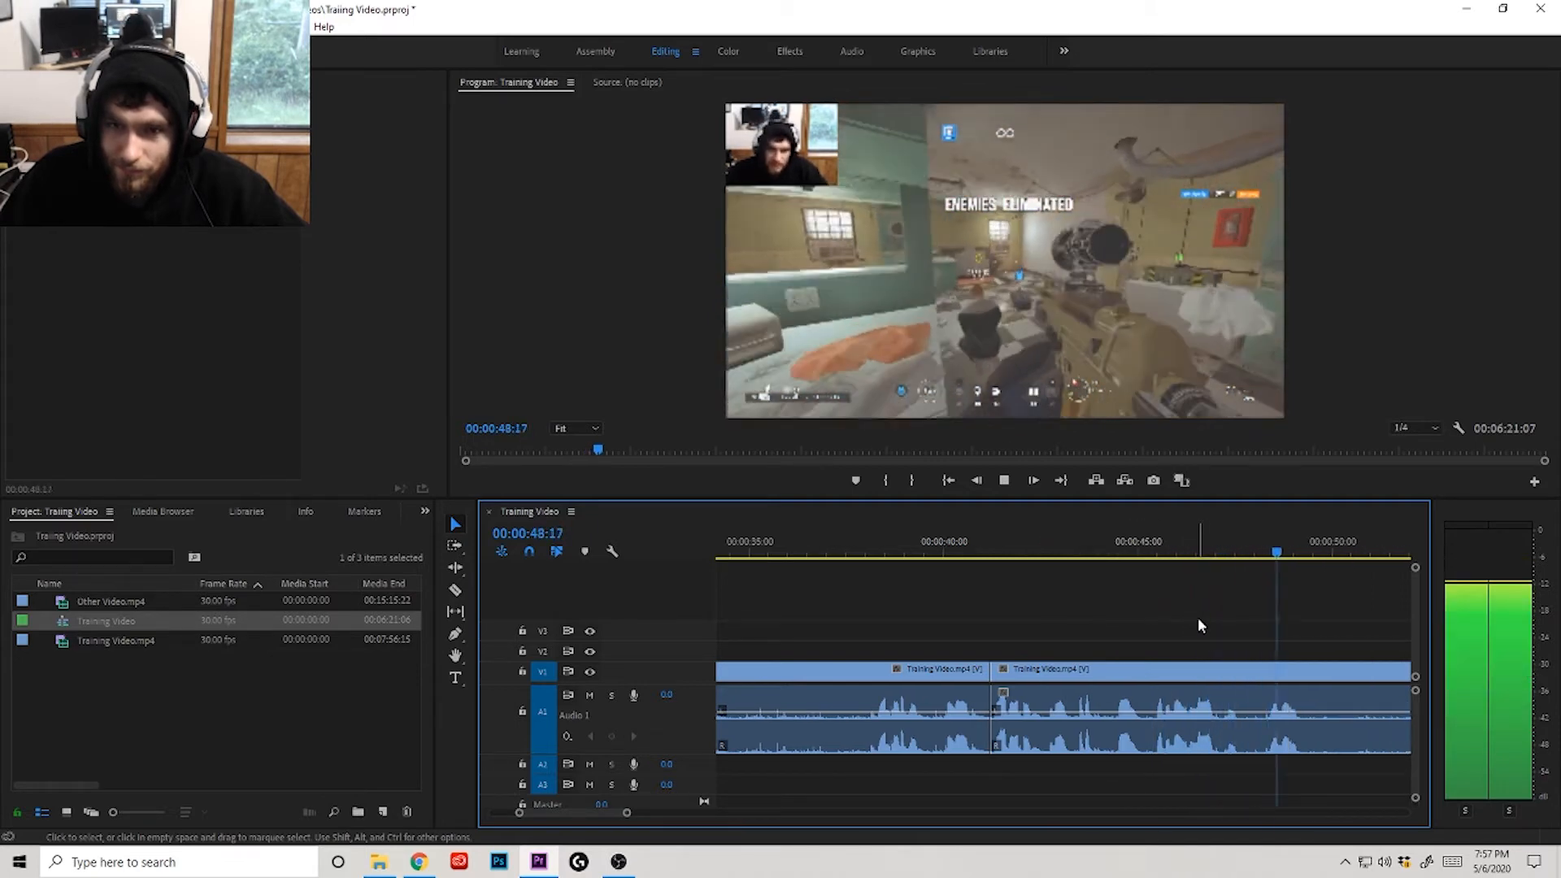
{"action": "key", "text": "space"}
{"action": "left_click", "coordinate": [1117, 554]}
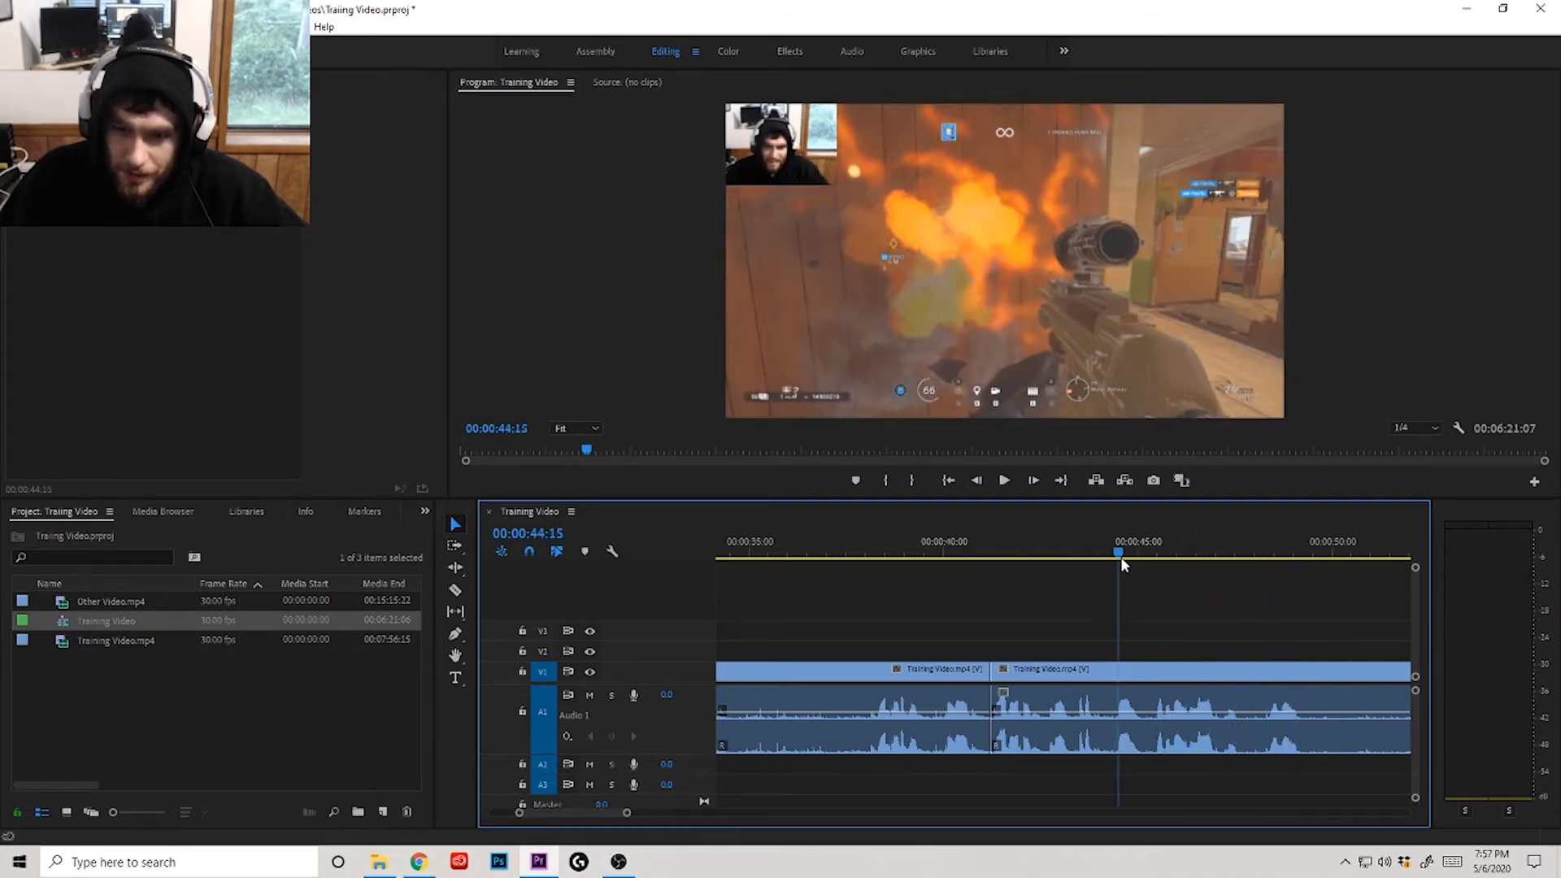
{"action": "key", "text": "ctrl+z"}
Step: Play the gunfight through to the end of the talking at 00:00:47:18 and split the clip there
{"action": "key", "text": "space"}
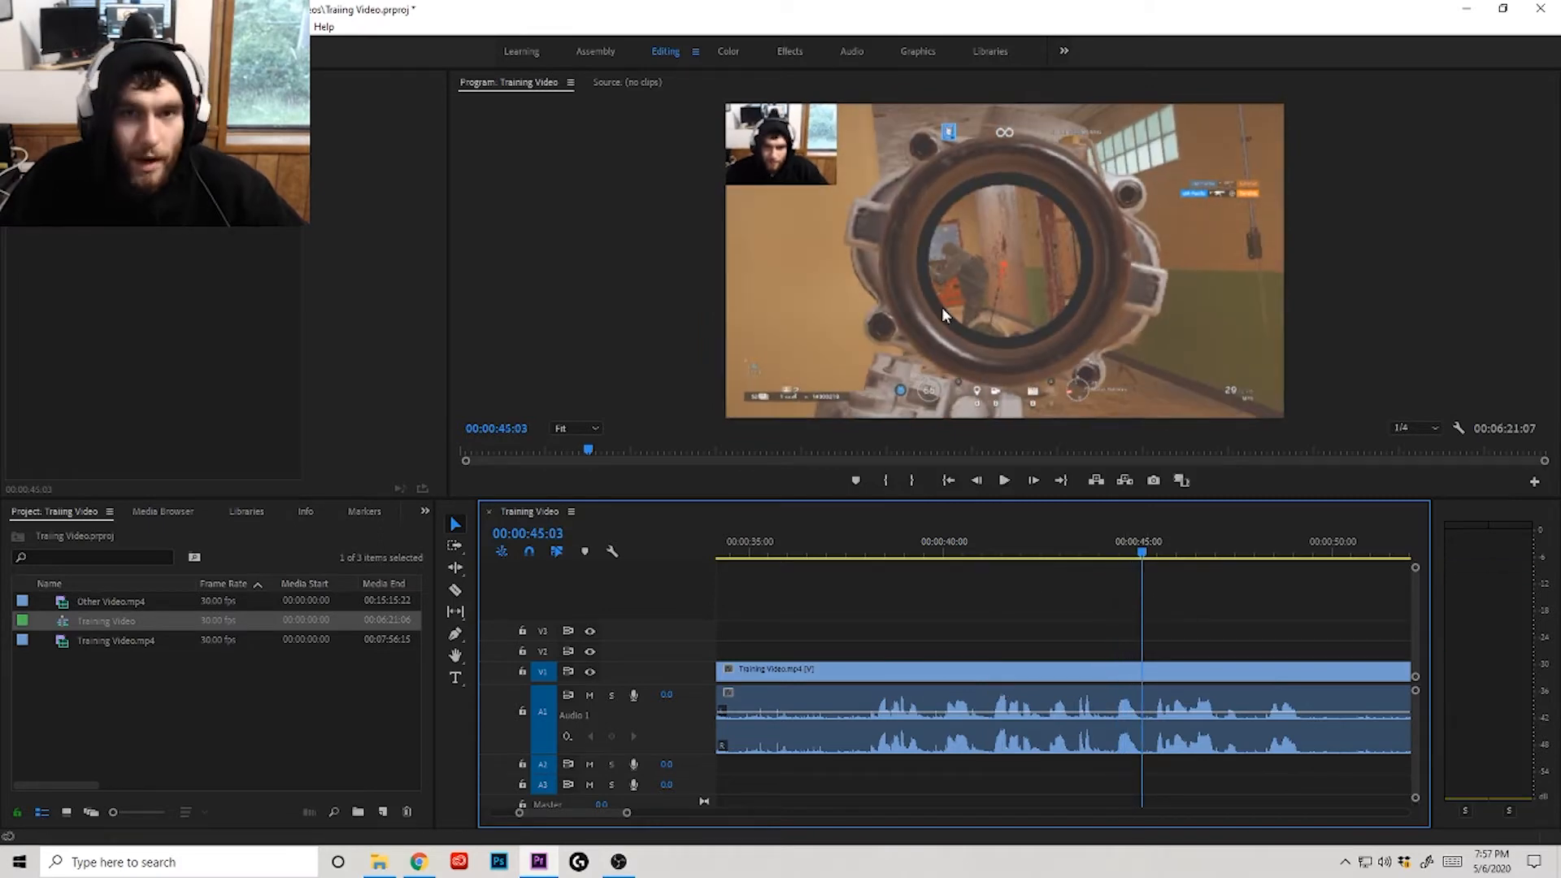
{"action": "key", "text": "space"}
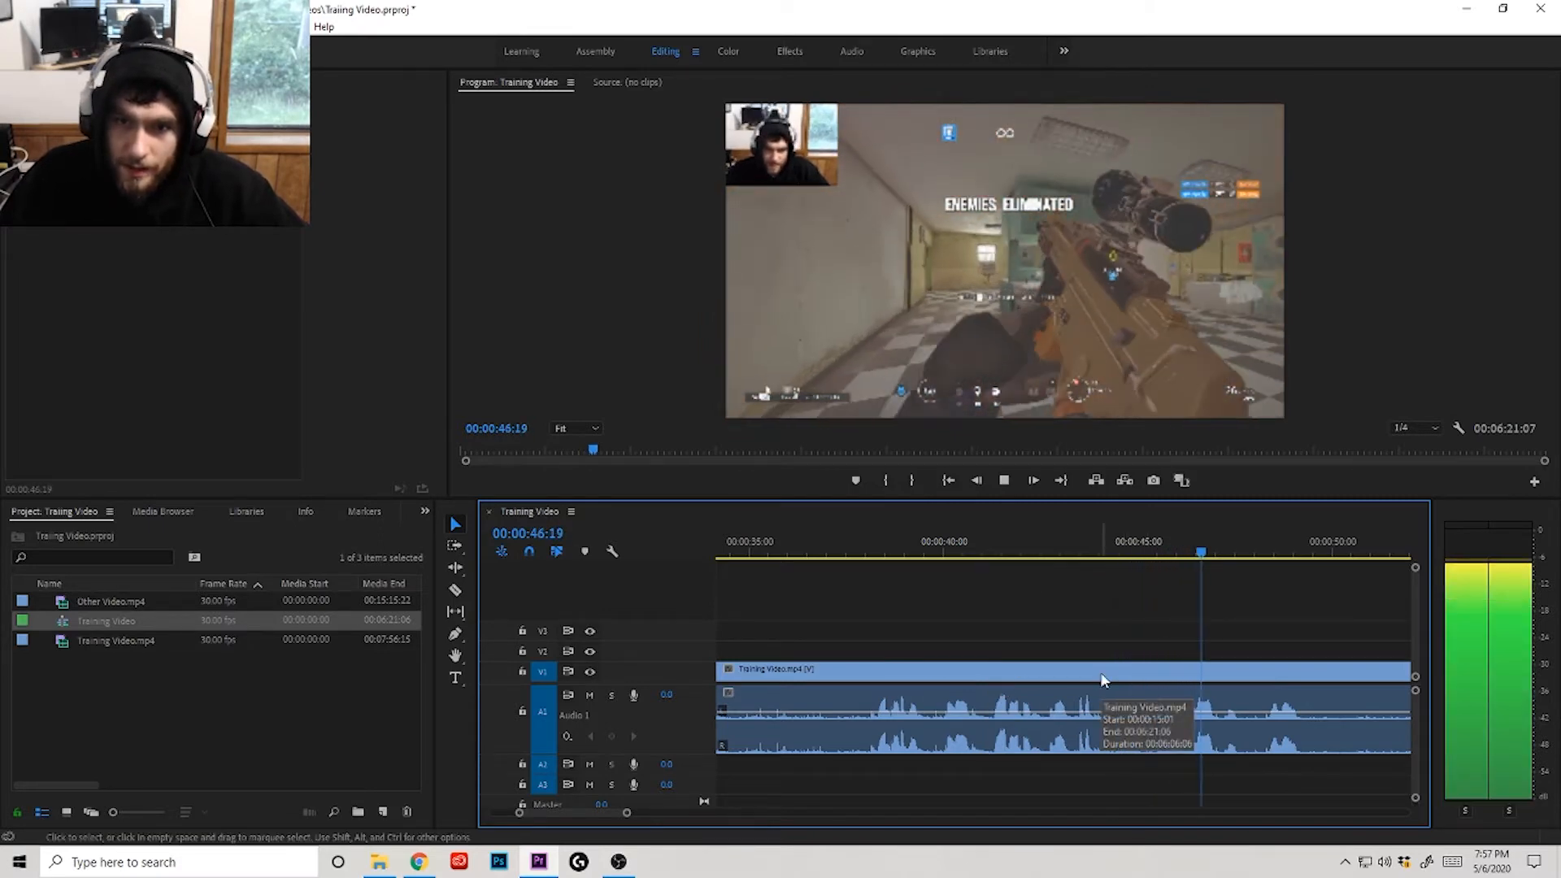
{"action": "key", "text": "space"}
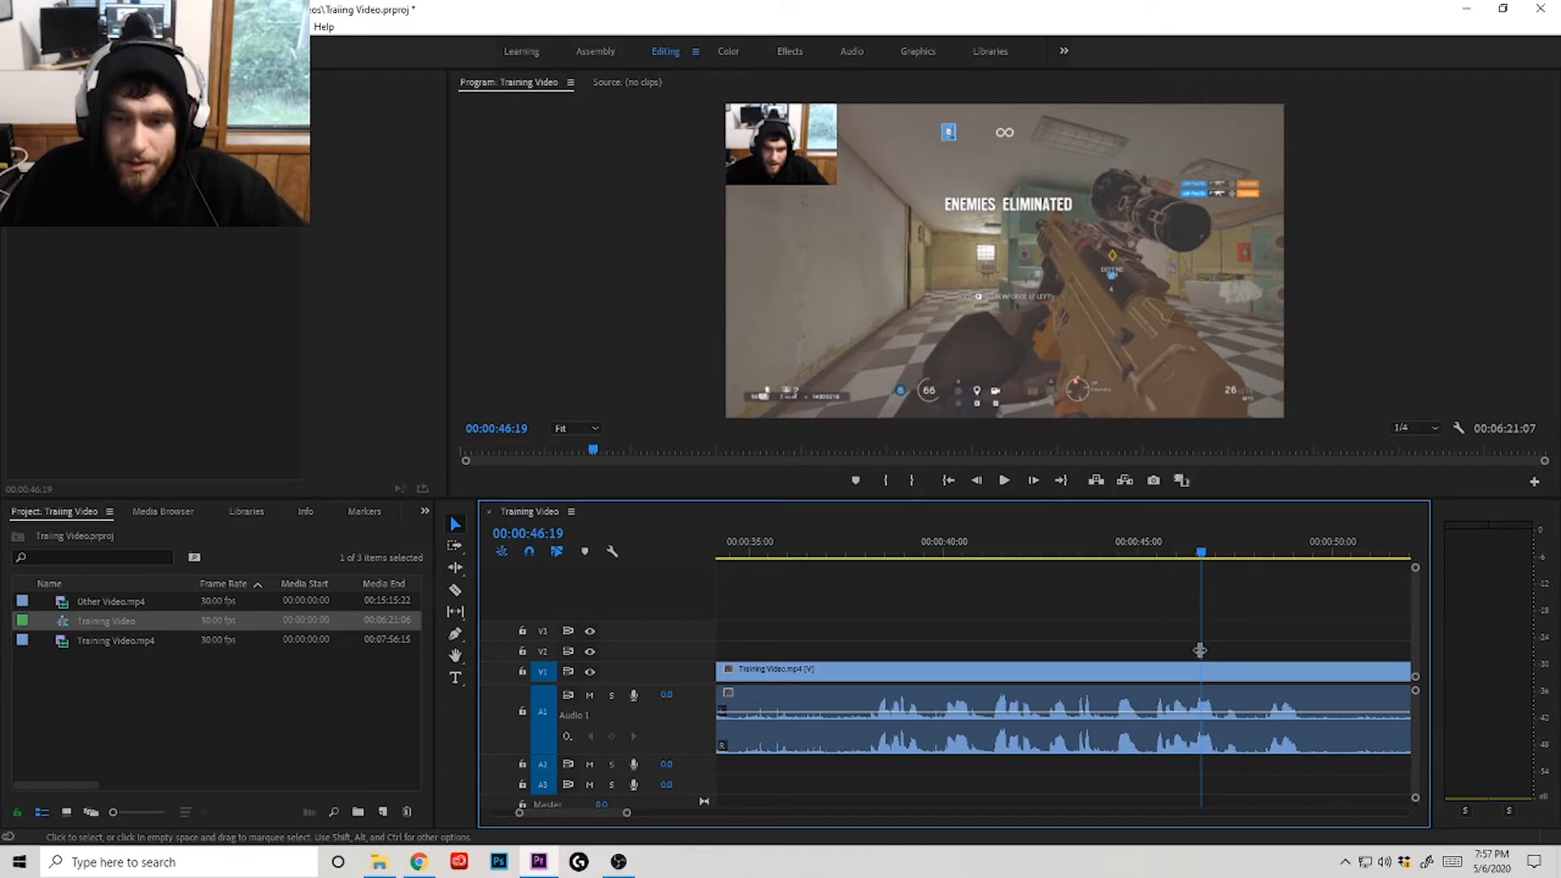
{"action": "key", "text": "space"}
{"action": "key", "text": "space"}
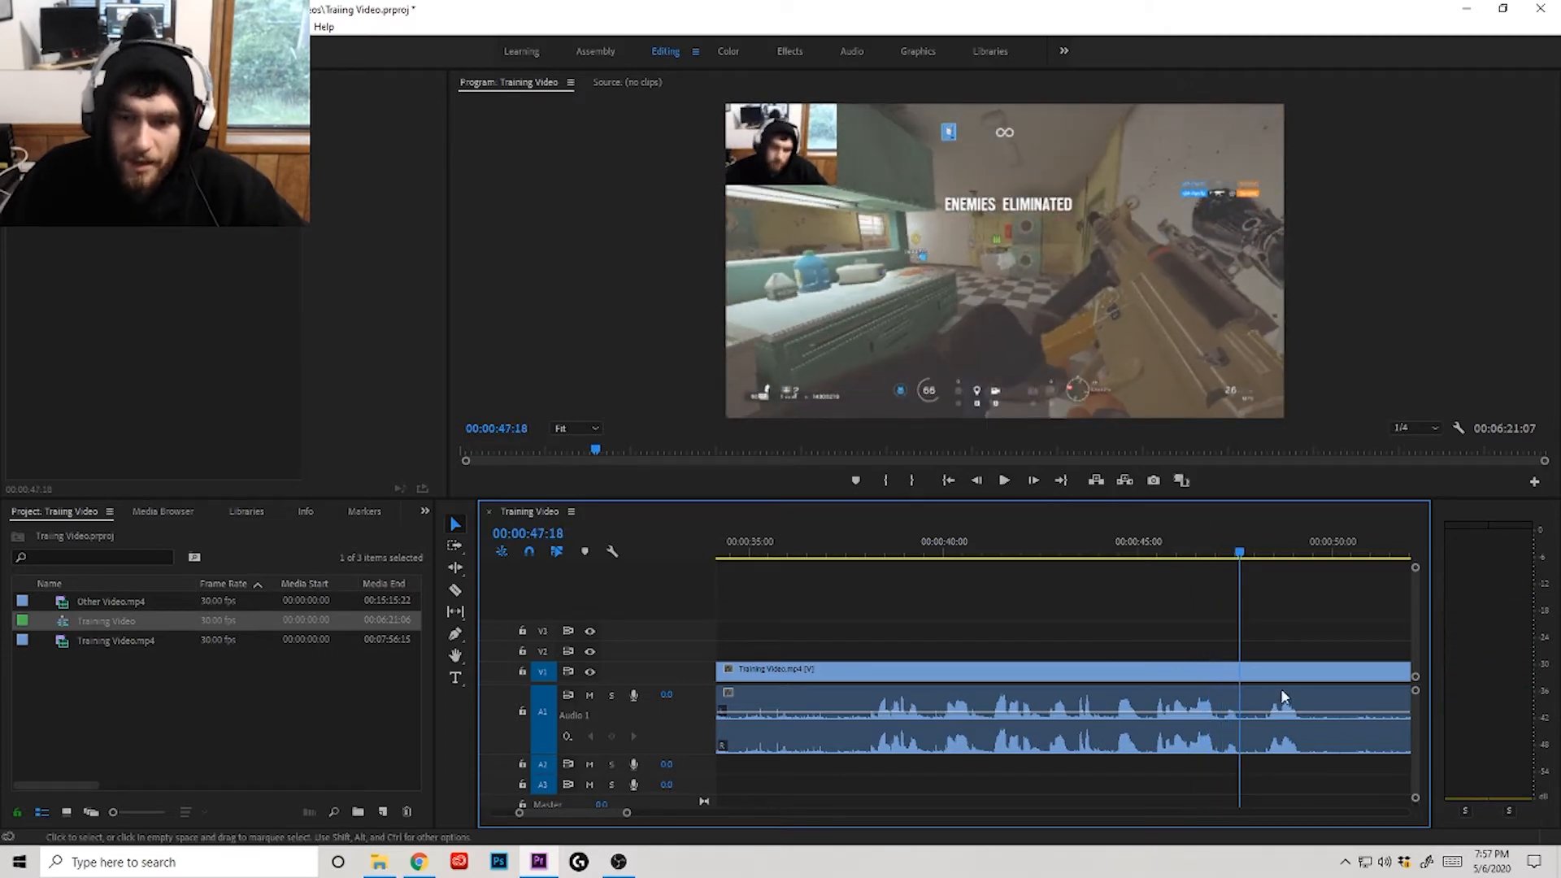
{"action": "scroll", "coordinate": [1268, 644], "scroll_direction": "down", "scroll_amount": 3}
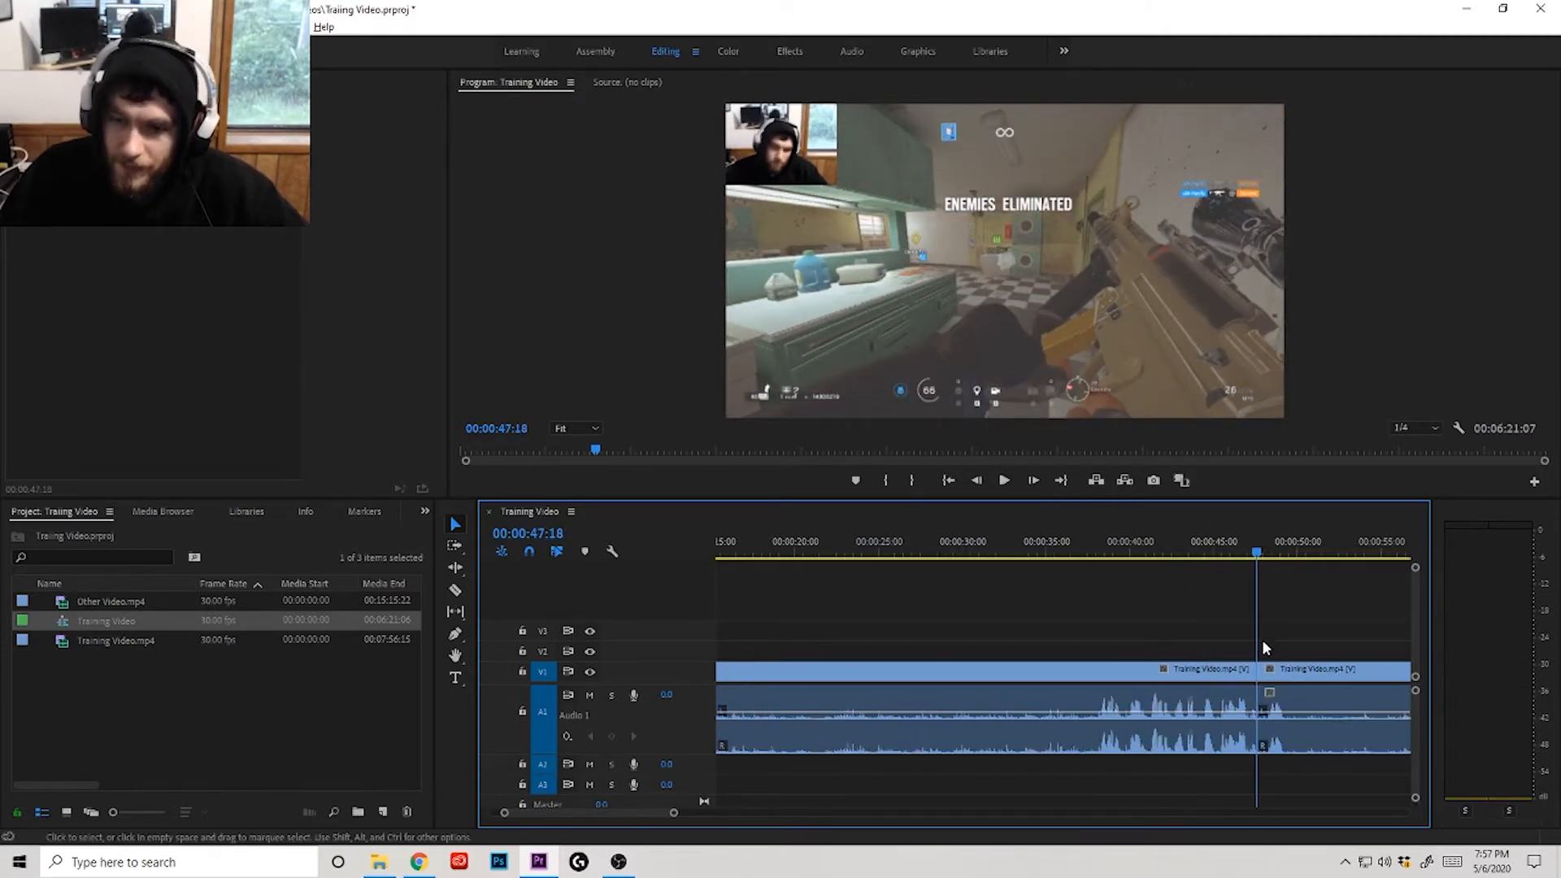
{"action": "scroll", "coordinate": [1256, 650], "scroll_direction": "up", "scroll_amount": 3}
{"action": "scroll", "coordinate": [1228, 657], "scroll_direction": "down", "scroll_amount": 2}
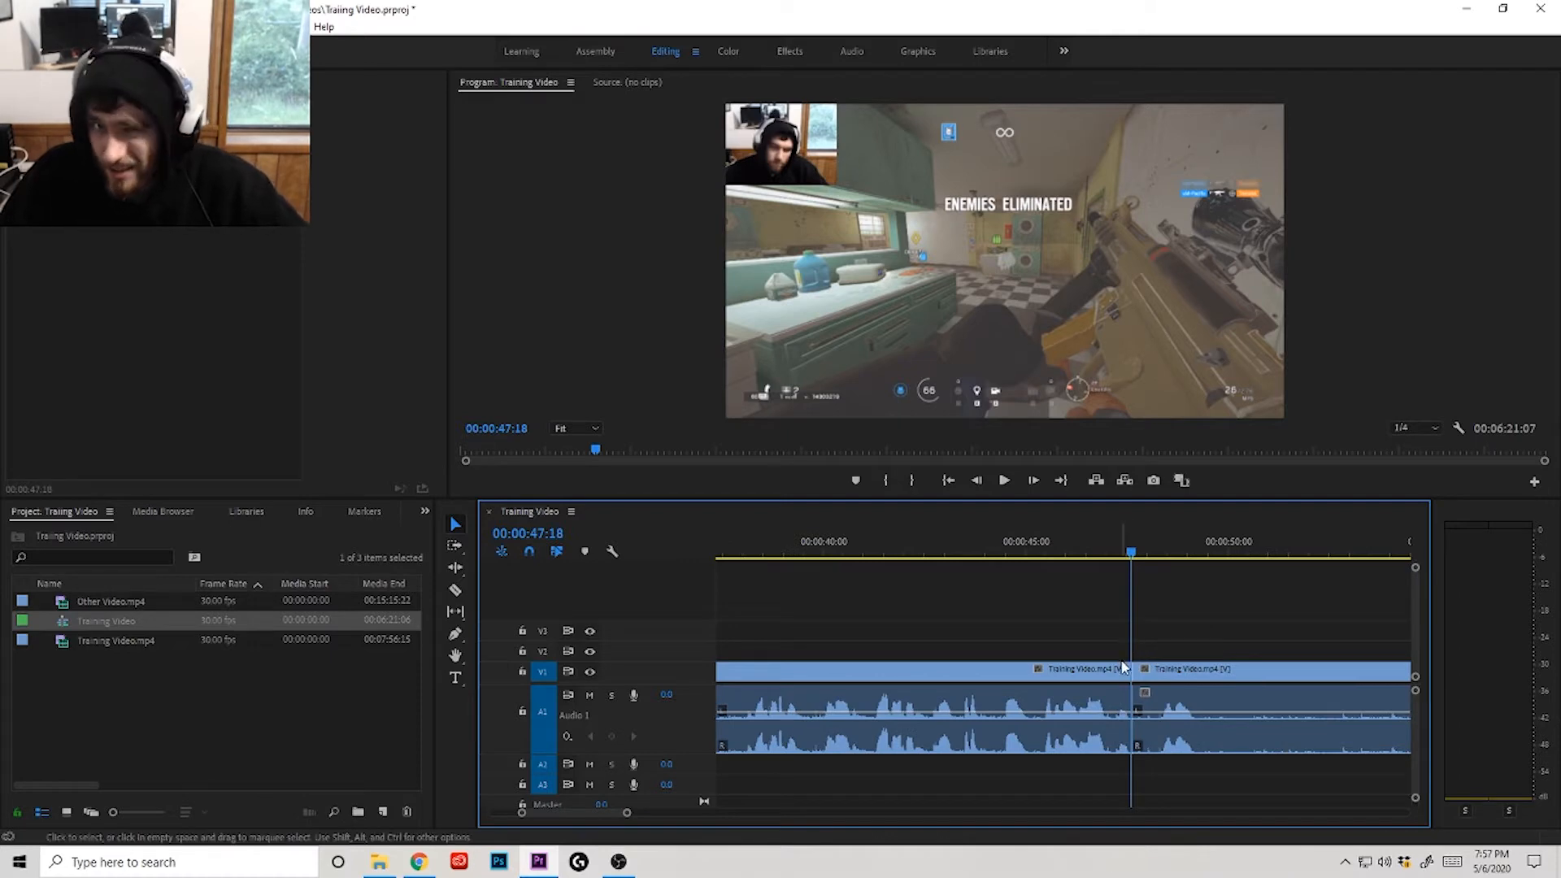
Step: Play on to 00:00:49:09, split the clip again, and delete the short piece between the two cuts
{"action": "key", "text": "space"}
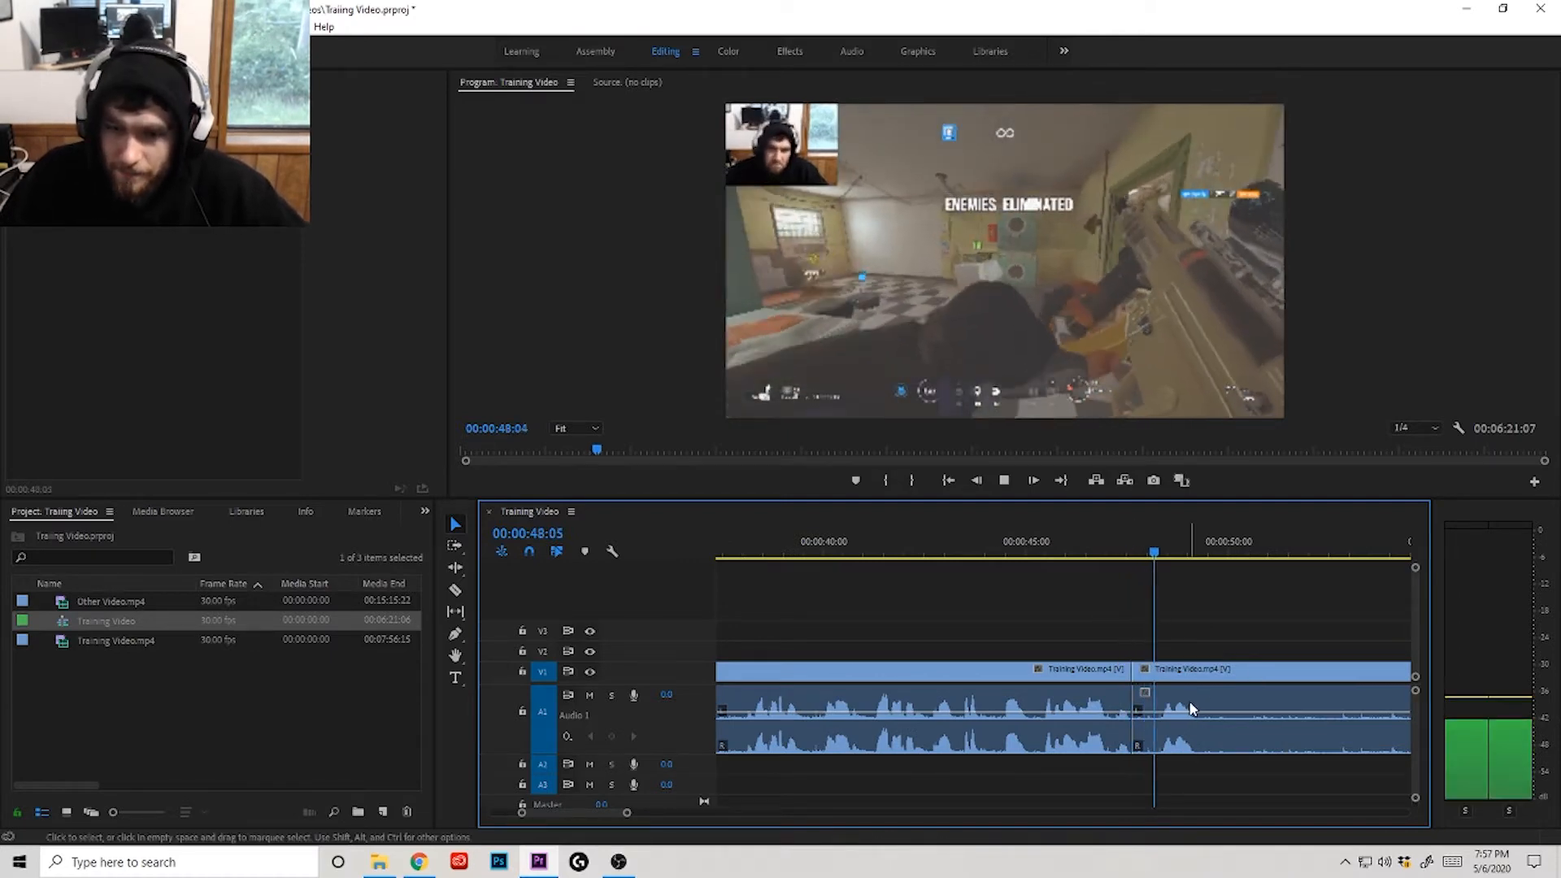
{"action": "key", "text": "space"}
{"action": "scroll", "coordinate": [1101, 637], "scroll_direction": "down", "scroll_amount": 2}
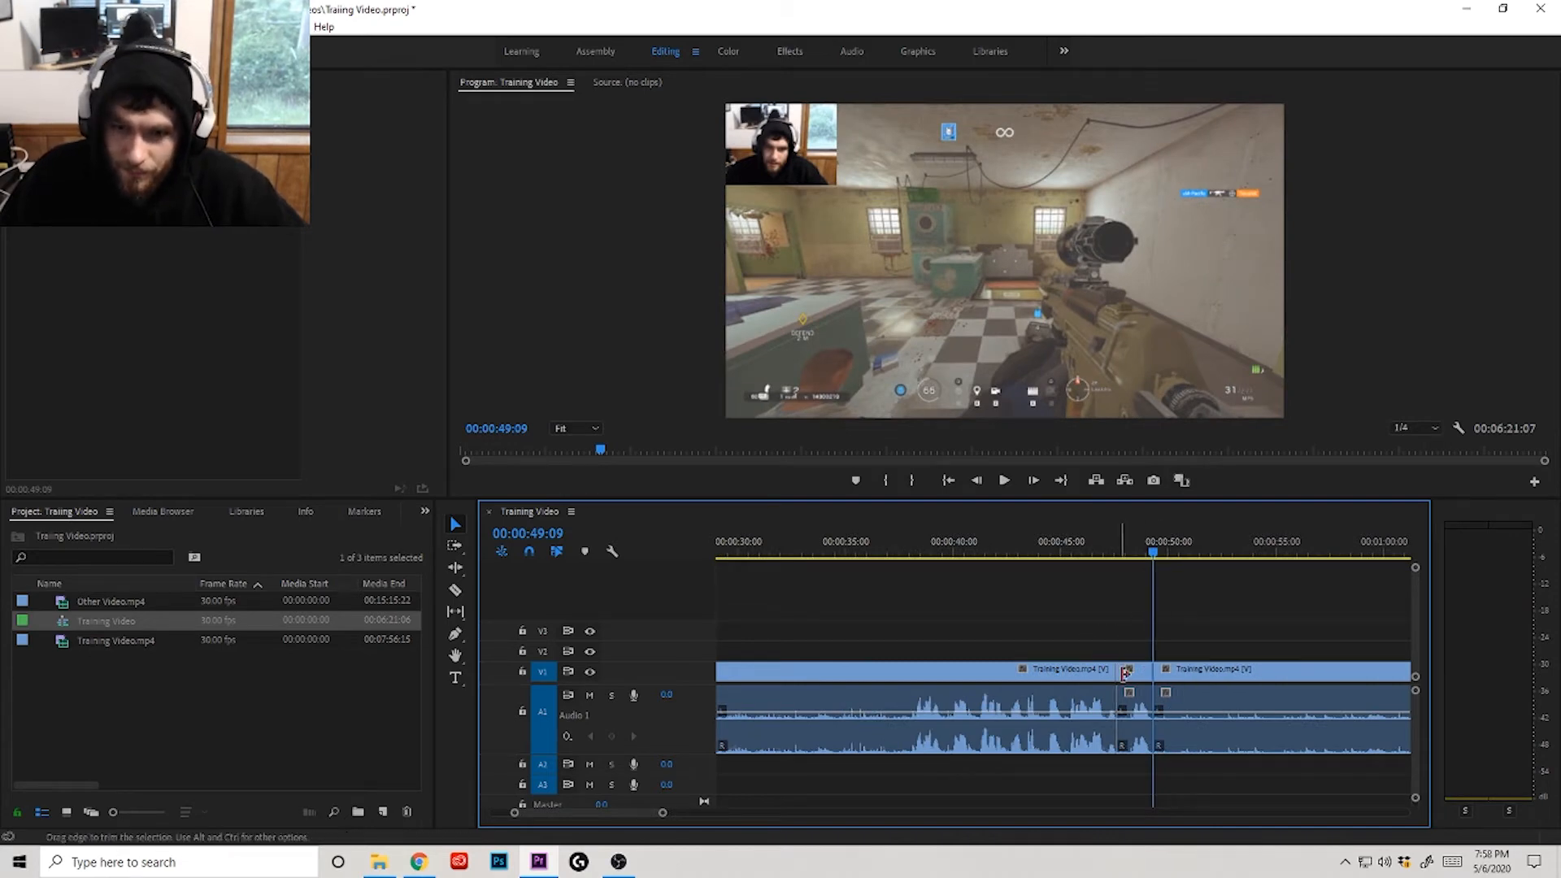
{"action": "left_click", "coordinate": [1130, 674]}
{"action": "key", "text": "Delete"}
Step: Ripple-trim the start of the gunfight segment before the gap up to about 00:00:37, just ahead of the loud audio
{"action": "scroll", "coordinate": [889, 620], "scroll_direction": "down", "scroll_amount": 3}
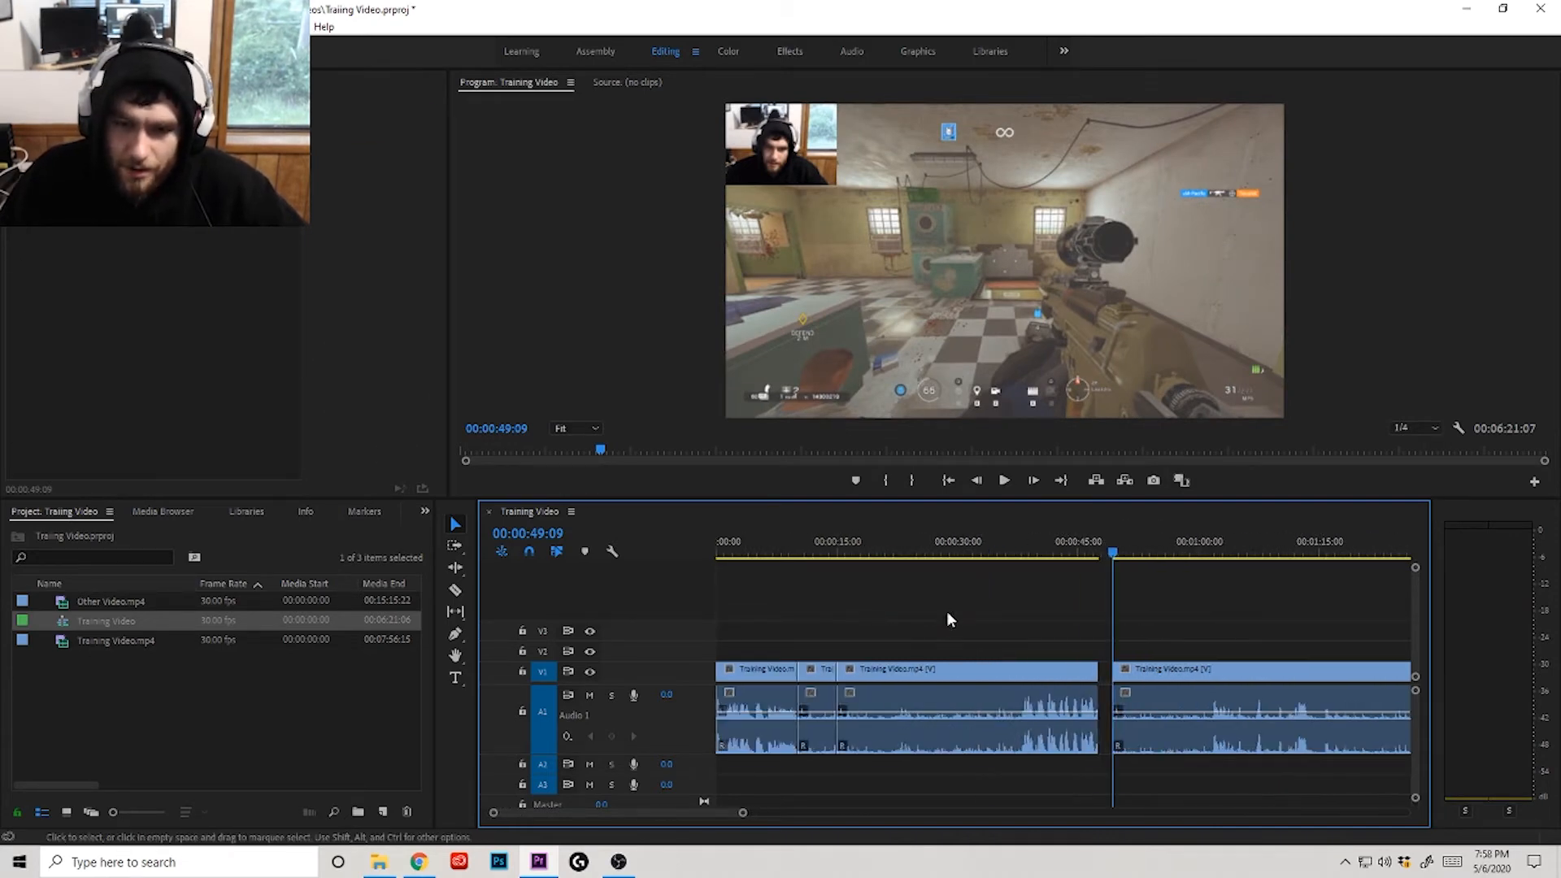
{"action": "left_click_drag", "start_coordinate": [1015, 539], "coordinate": [1019, 539]}
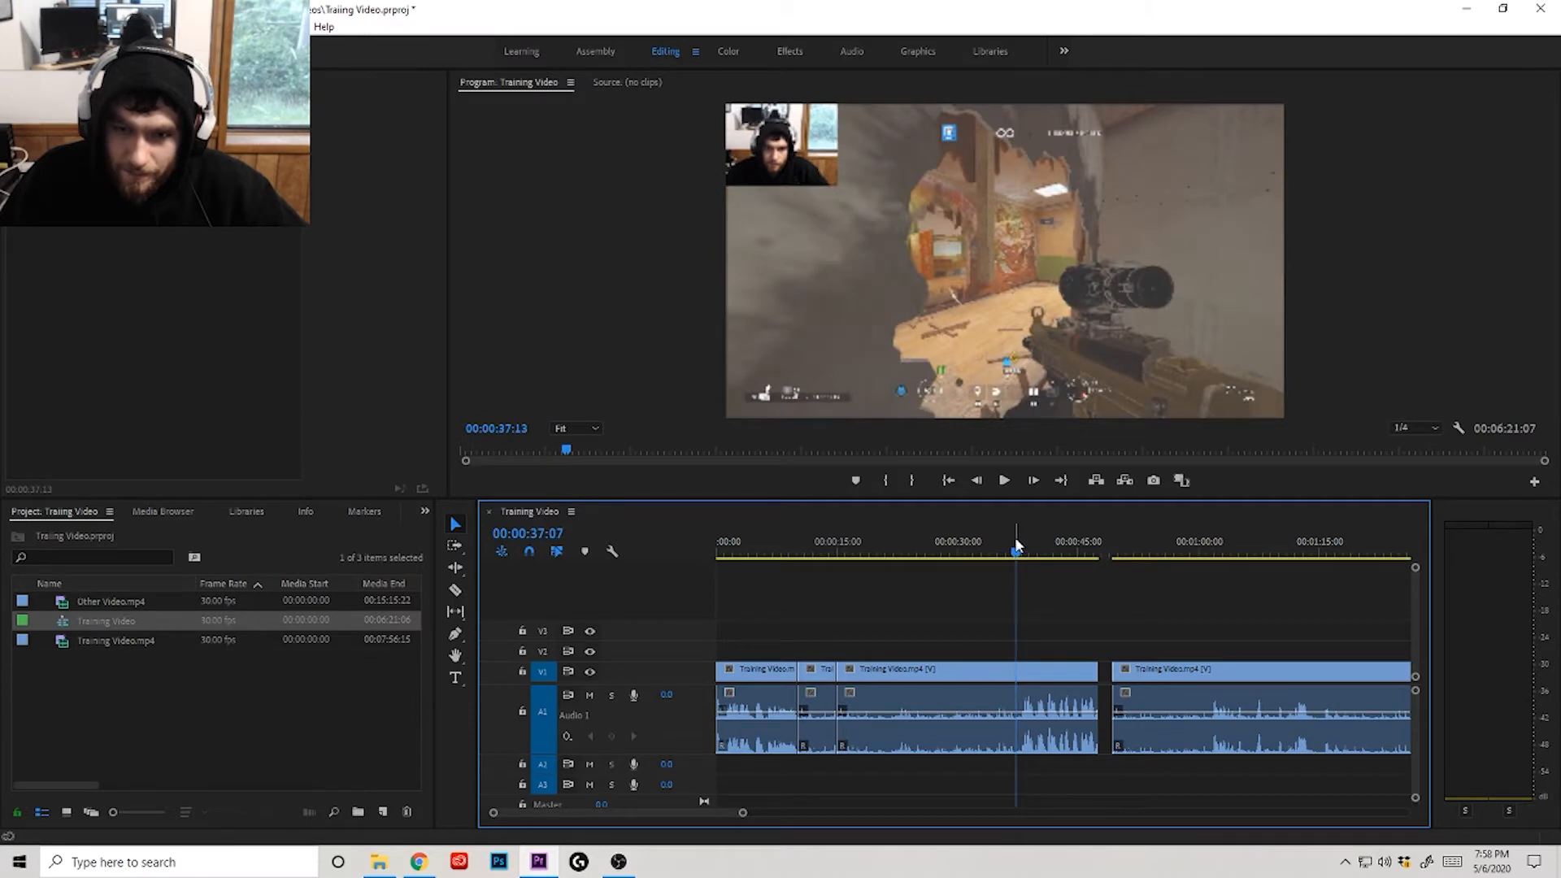
{"action": "key", "text": "q"}
Step: Play from 00:00:12:10 across the join into the gunfight segment to review the cut, stopping at 00:00:19:13
{"action": "mouse_move", "coordinate": [839, 556]}
{"action": "left_mouse_down"}
{"action": "mouse_move", "coordinate": [803, 558]}
{"action": "mouse_move", "coordinate": [816, 557]}
{"action": "left_mouse_up"}
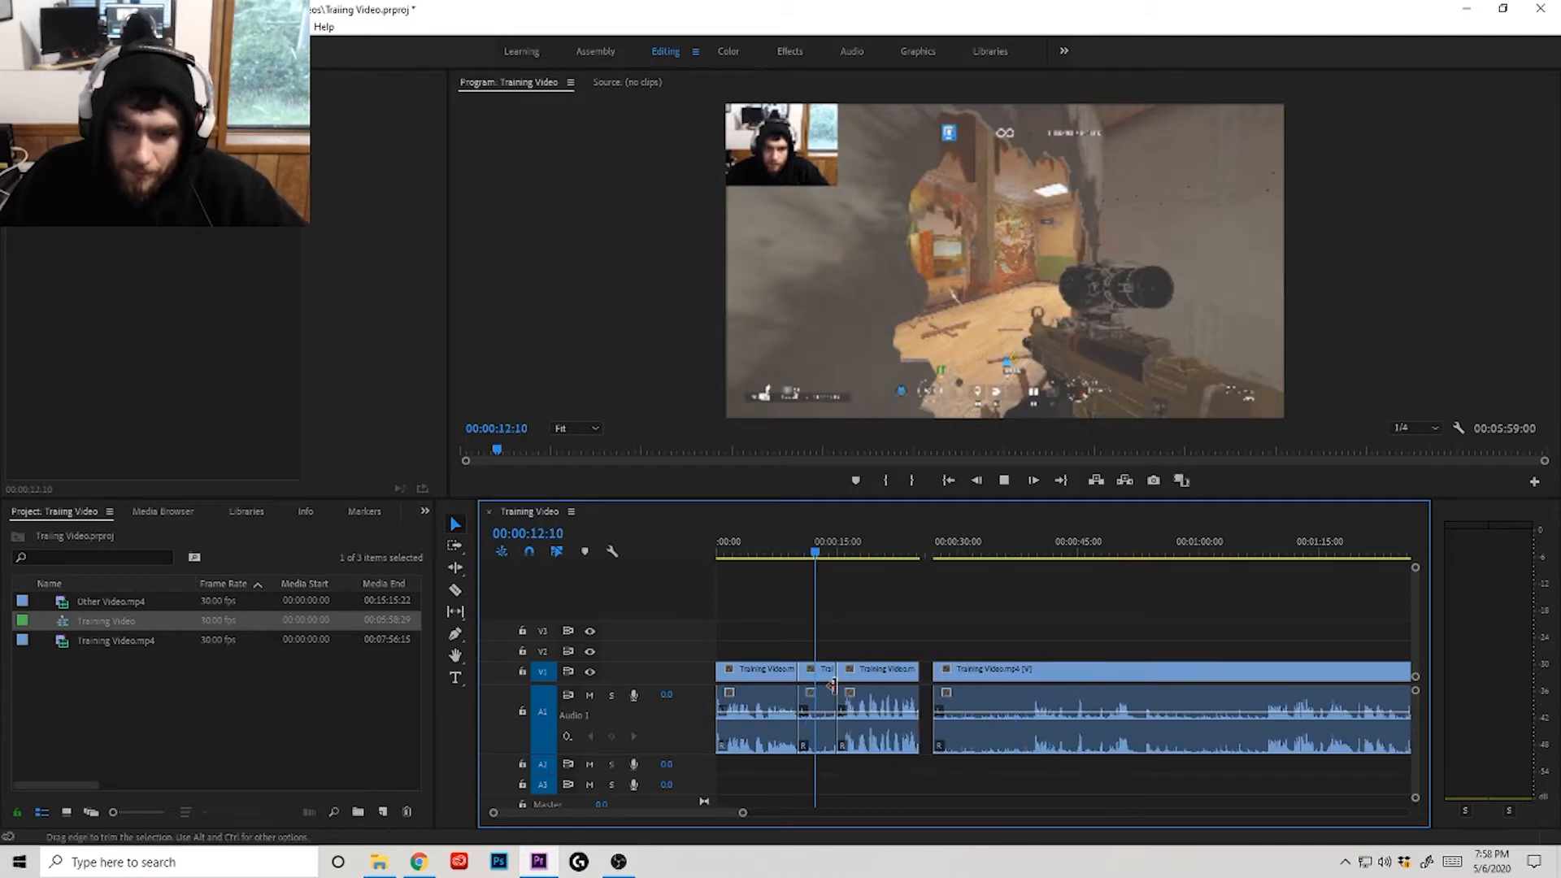
{"action": "scroll", "coordinate": [833, 706], "scroll_direction": "up", "scroll_amount": 1}
{"action": "scroll", "coordinate": [826, 668], "scroll_direction": "up", "scroll_amount": 1}
{"action": "key", "text": "space"}
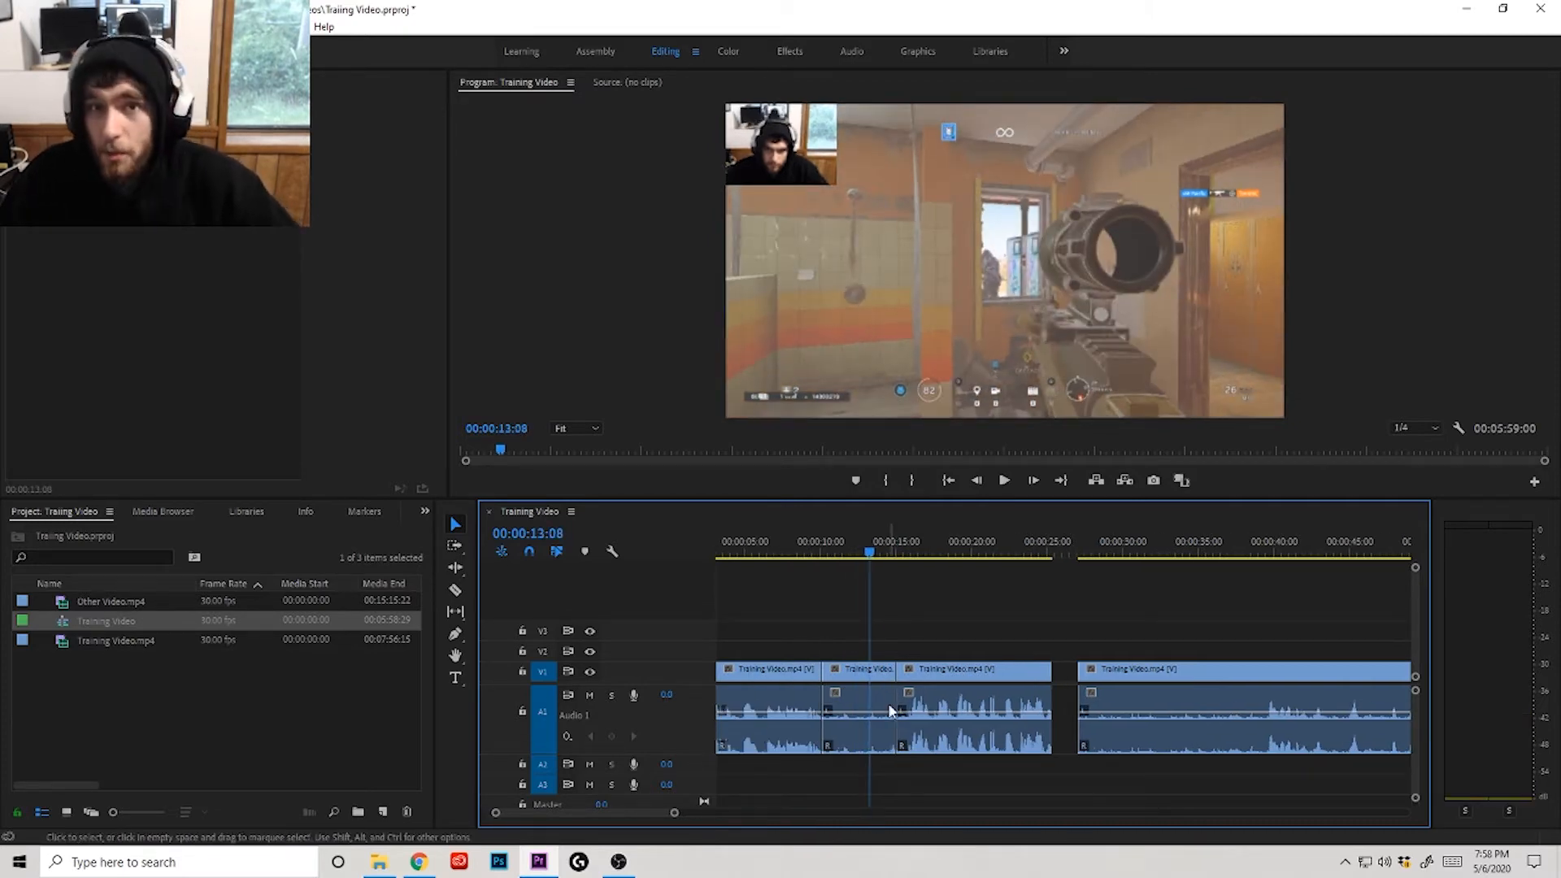
{"action": "key", "text": "space"}
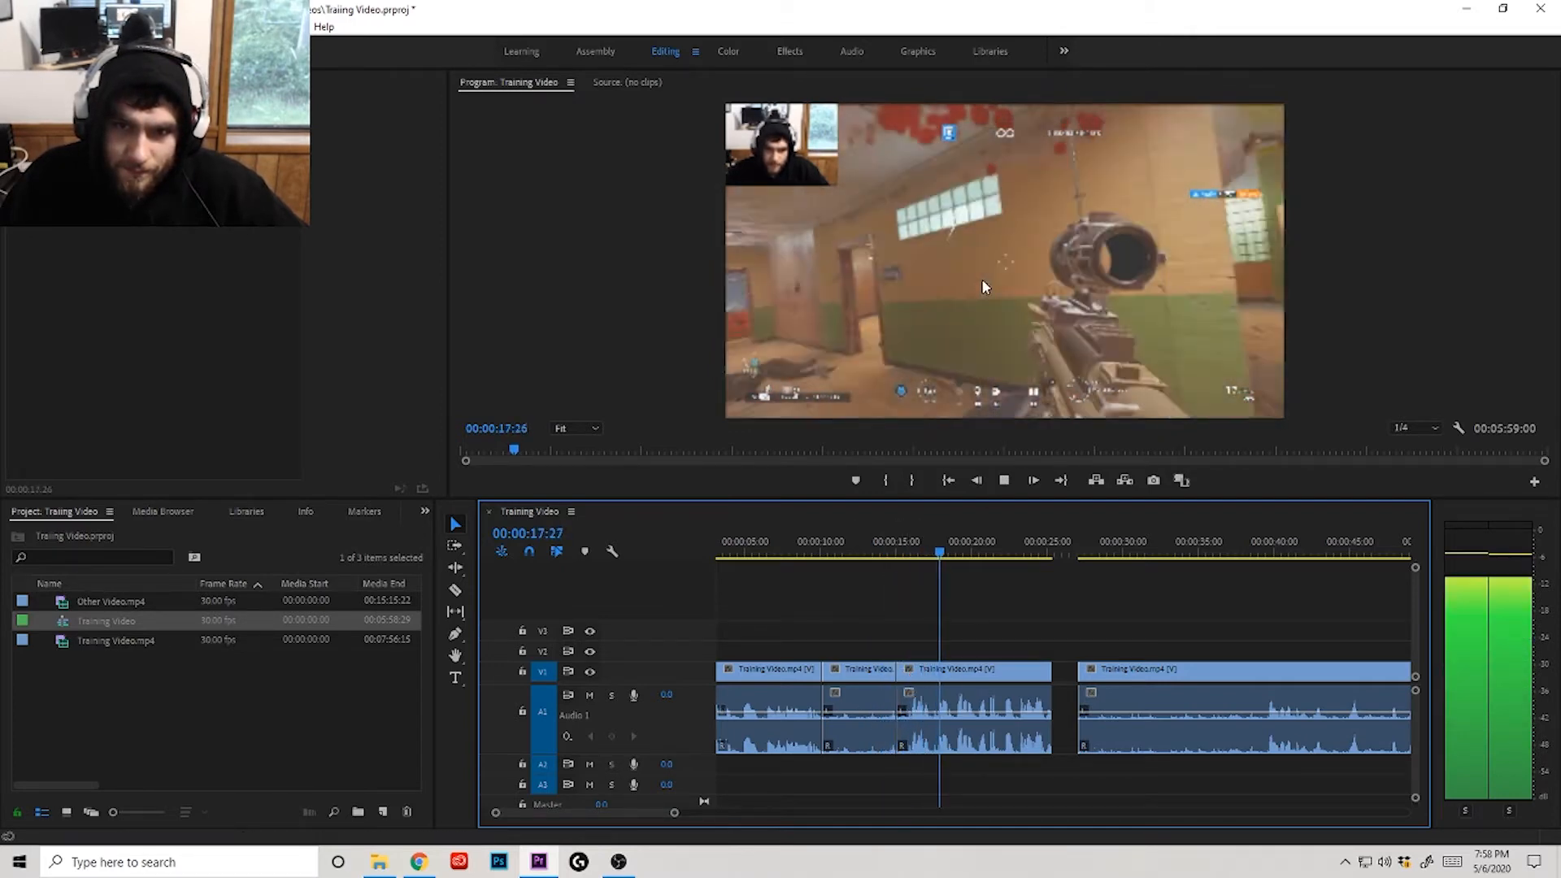
{"action": "key", "text": "space"}
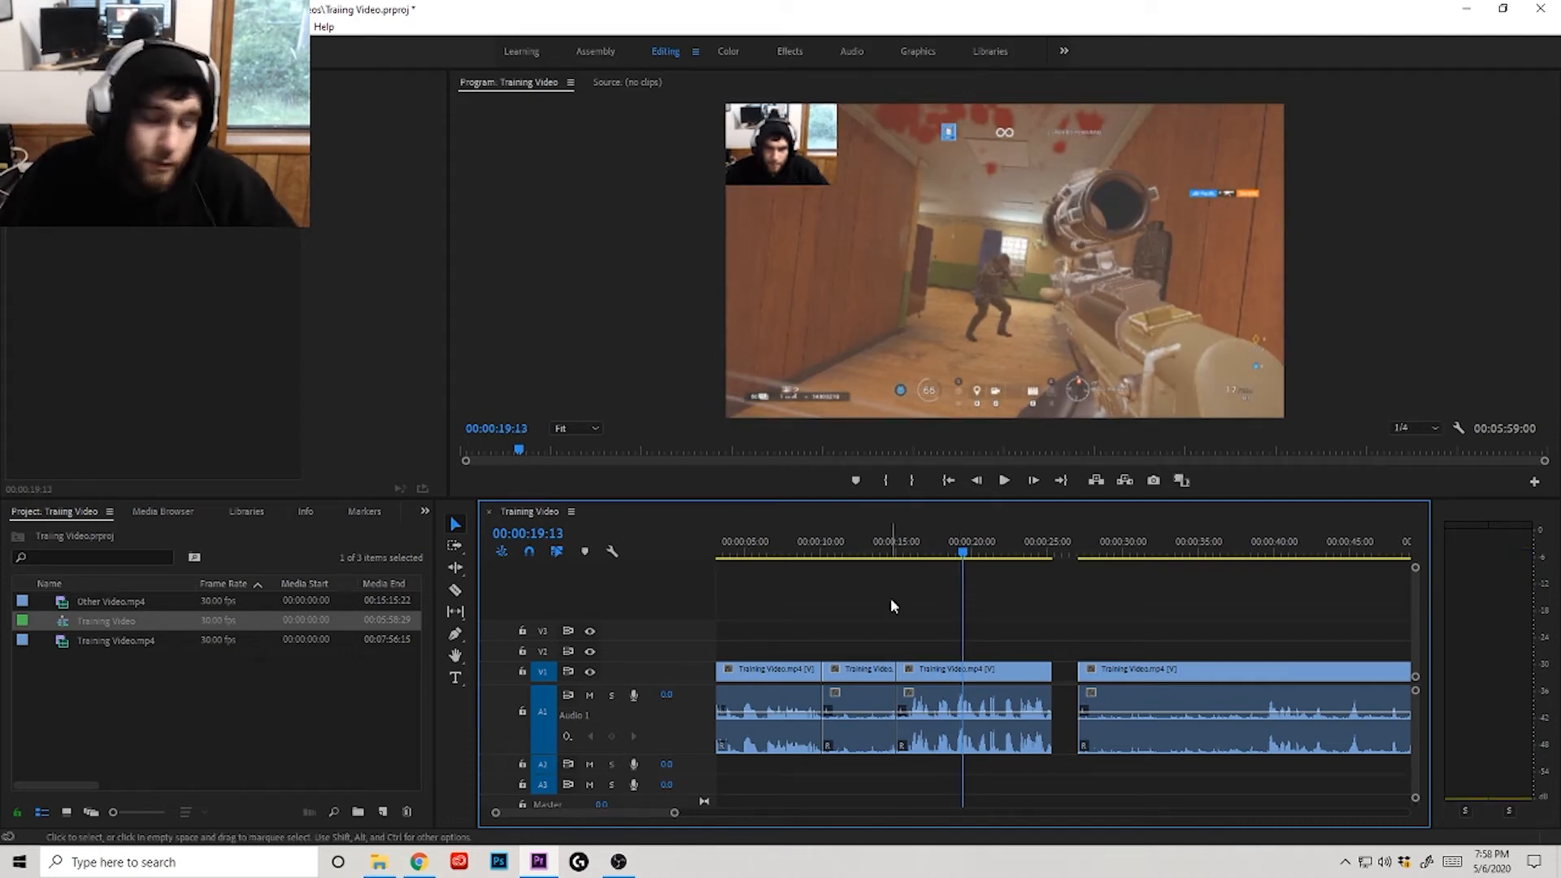
Step: Delete the short second segment between the opening and the gunfight, and ripple-delete the gap it leaves
{"action": "left_click_drag", "start_coordinate": [890, 553], "coordinate": [855, 556]}
{"action": "left_click", "coordinate": [871, 669]}
{"action": "key", "text": "Delete"}
{"action": "right_click", "coordinate": [868, 672]}
{"action": "left_click", "coordinate": [875, 684]}
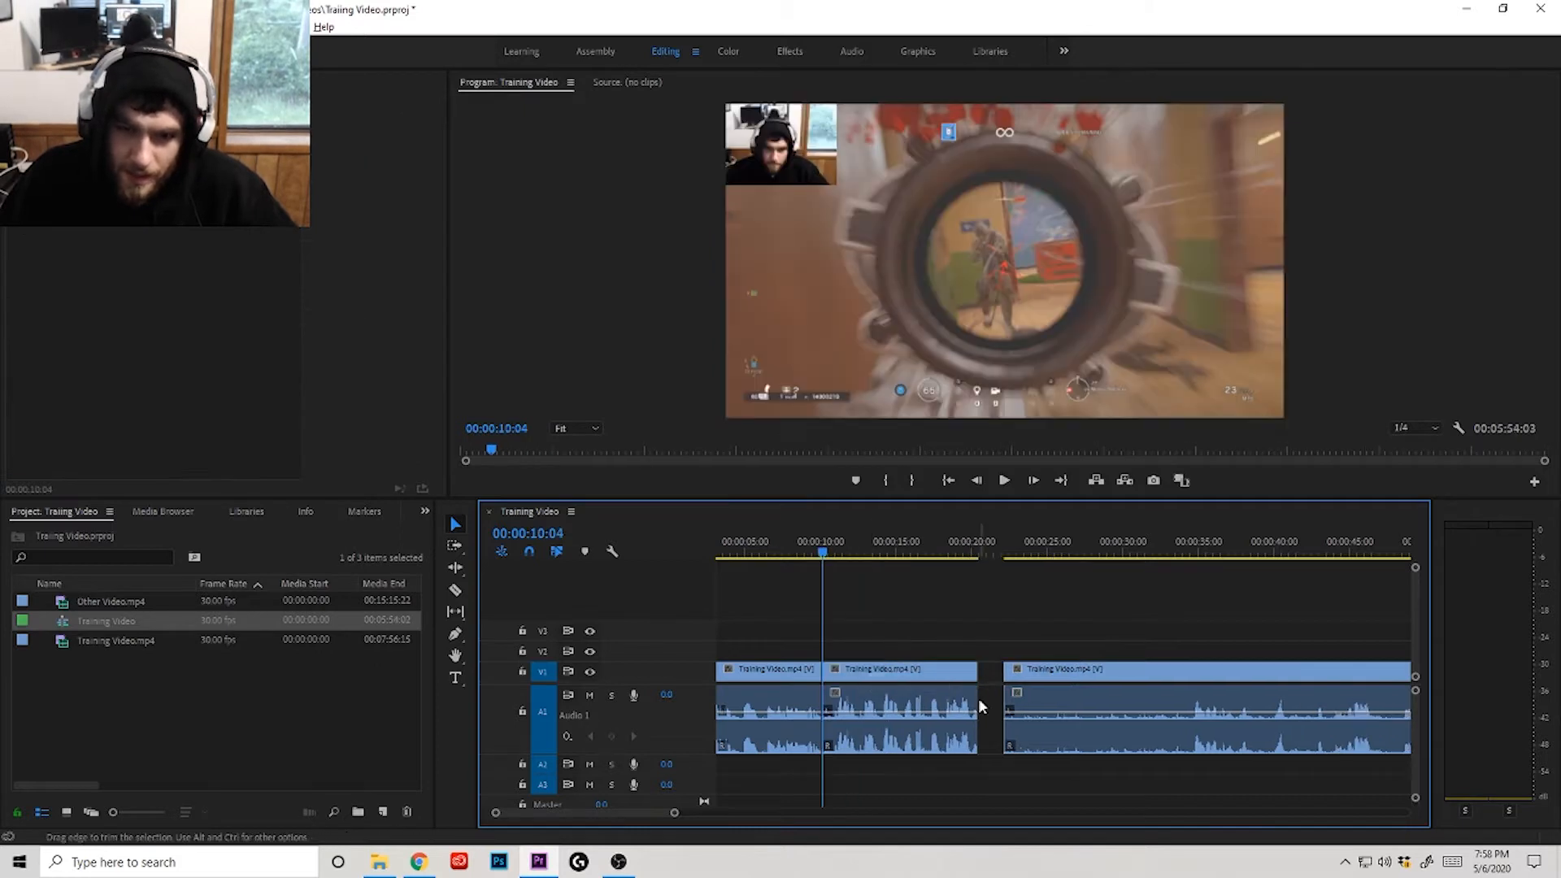
Step: Extend the end of the gunfight segment to fill the gap before the last clip
{"action": "scroll", "coordinate": [976, 696], "scroll_direction": "up", "scroll_amount": 2}
{"action": "left_click_drag", "start_coordinate": [978, 675], "coordinate": [1017, 675]}
{"action": "scroll", "coordinate": [1018, 677], "scroll_direction": "down", "scroll_amount": 1}
Step: Scrub to where the audio picks up at 00:00:34:20 and ripple-trim the start of the last clip to that point
{"action": "left_click_drag", "start_coordinate": [940, 554], "coordinate": [1148, 569]}
{"action": "mouse_move", "coordinate": [1174, 574]}
{"action": "left_mouse_down"}
{"action": "mouse_move", "coordinate": [1262, 572]}
{"action": "mouse_move", "coordinate": [1189, 587]}
{"action": "left_mouse_up"}
{"action": "scroll", "coordinate": [1138, 618], "scroll_direction": "down", "scroll_amount": 3}
{"action": "left_click_drag", "start_coordinate": [893, 556], "coordinate": [934, 546]}
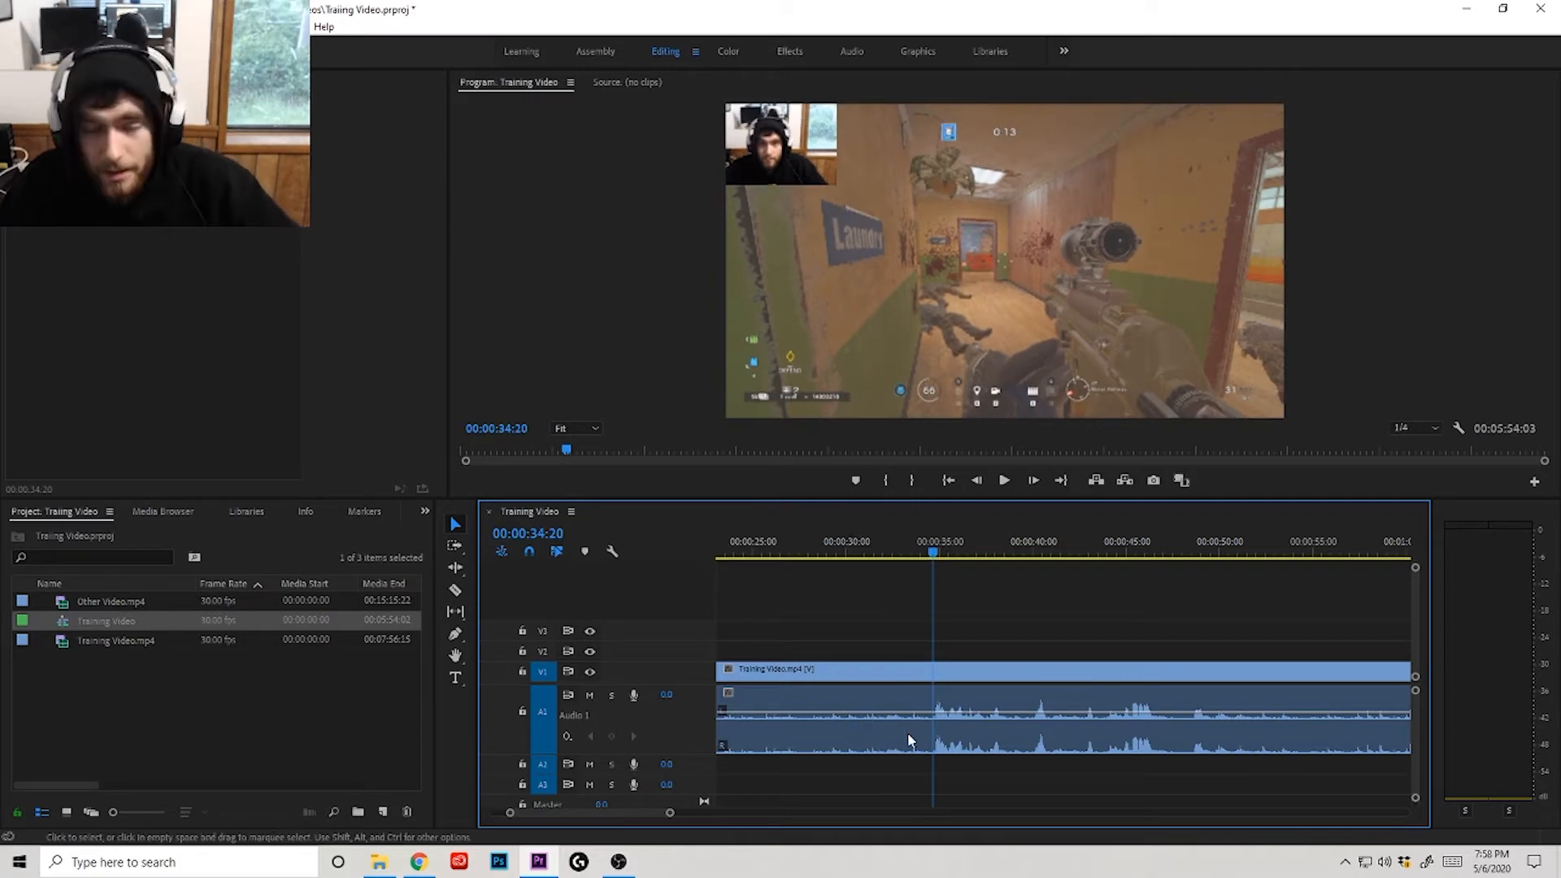
{"action": "key", "text": "q"}
{"action": "scroll", "coordinate": [1032, 703], "scroll_direction": "down", "scroll_amount": 2}
{"action": "scroll", "coordinate": [1063, 692], "scroll_direction": "up", "scroll_amount": 2}
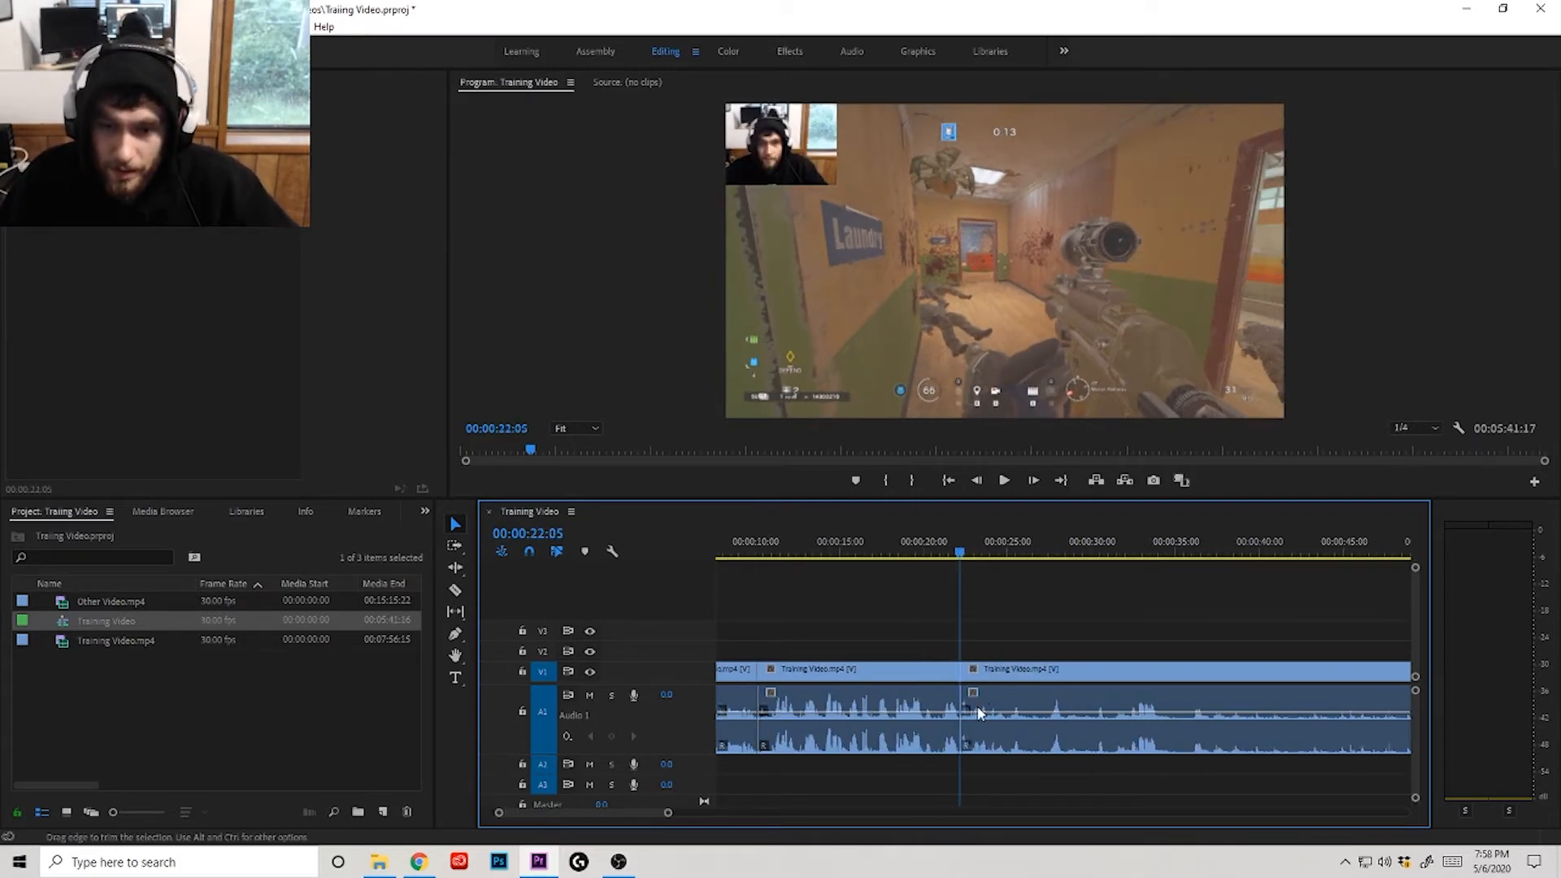
Step: Play the start of the last clip to 00:00:25:24 and scrub on to 00:00:27:14 to review its footage
{"action": "key", "text": "space"}
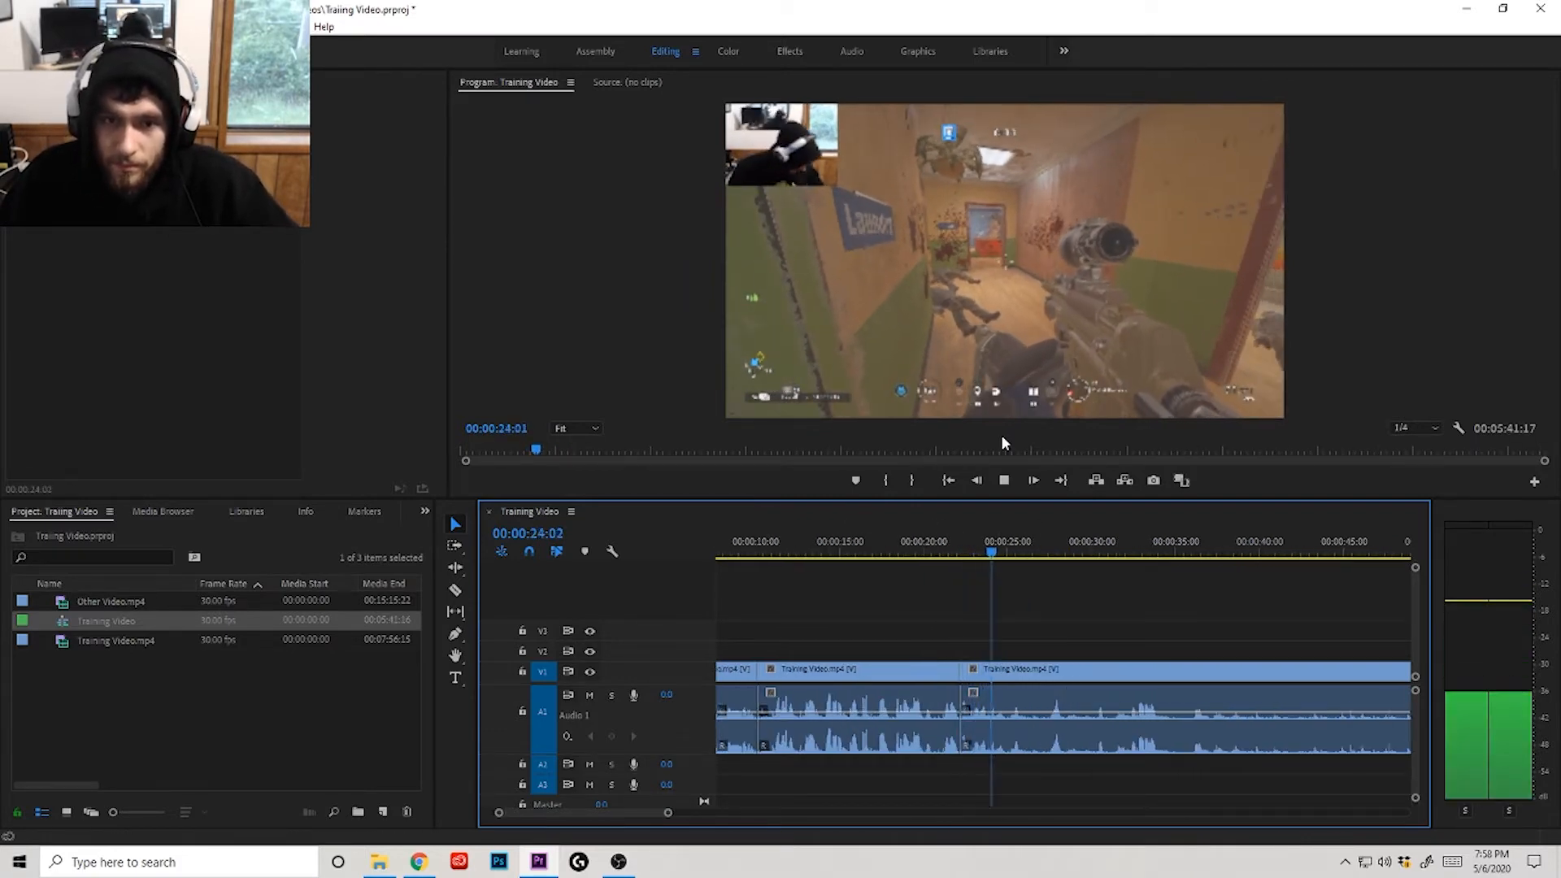
{"action": "key", "text": "space"}
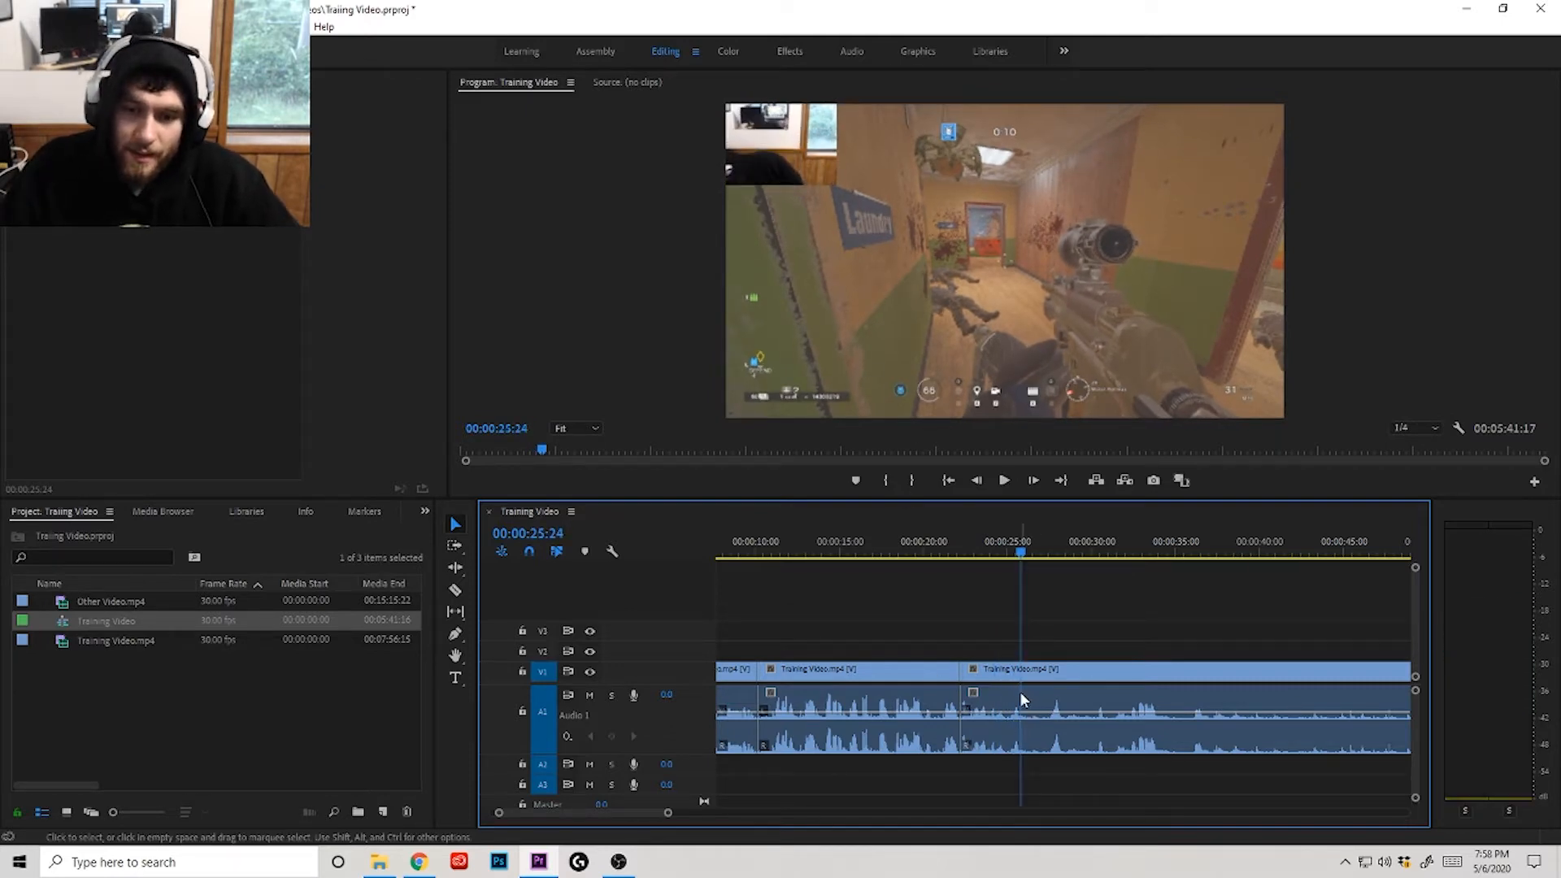
{"action": "scroll", "coordinate": [1033, 695], "scroll_direction": "down", "scroll_amount": 2}
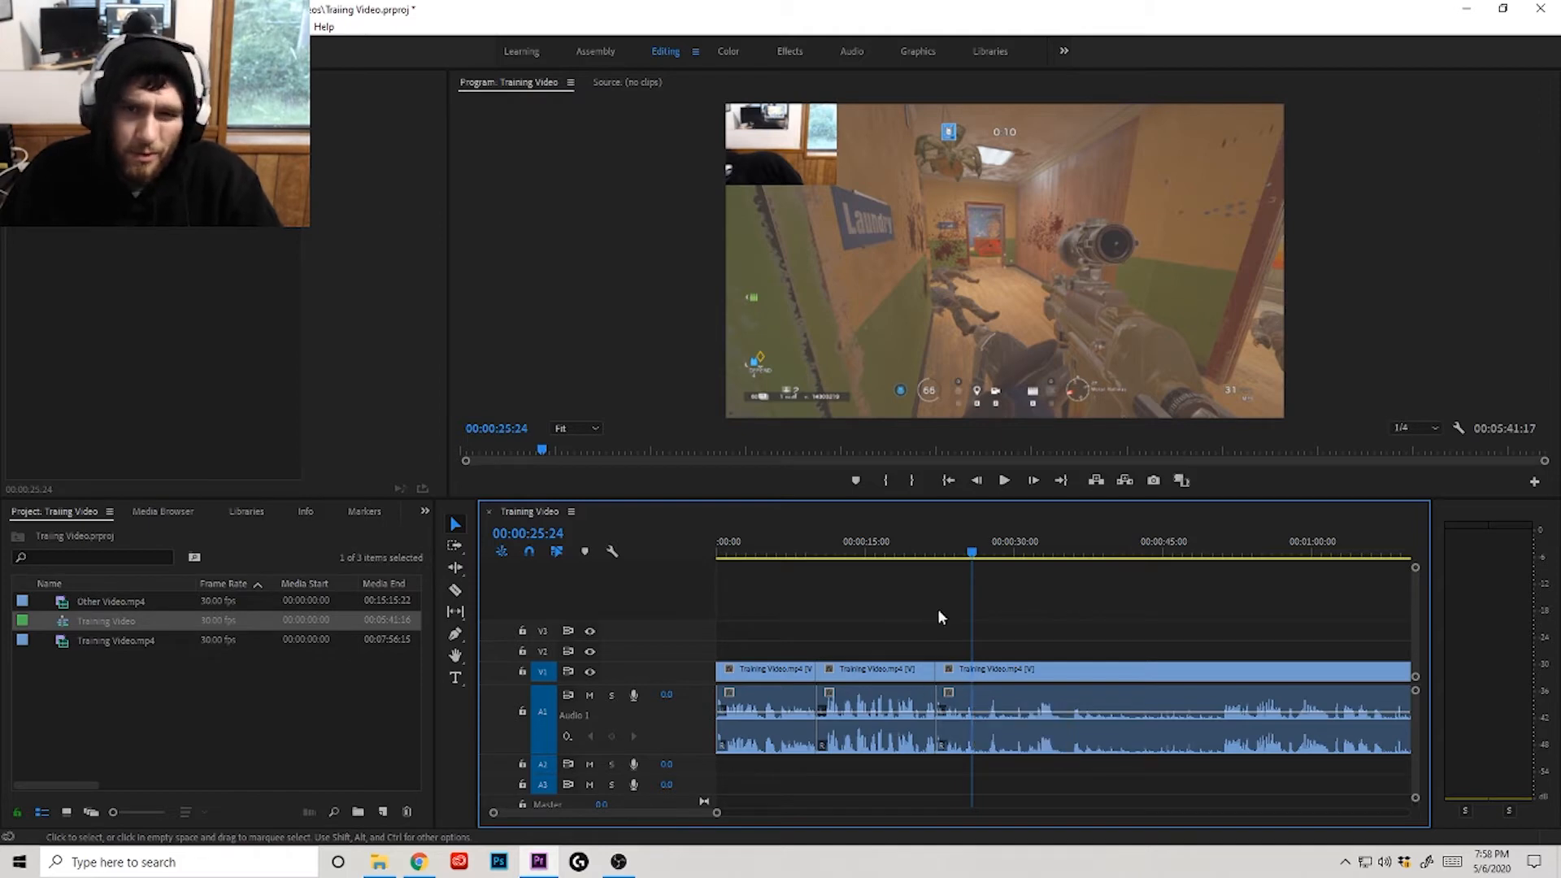
{"action": "left_click_drag", "start_coordinate": [975, 549], "coordinate": [993, 553]}
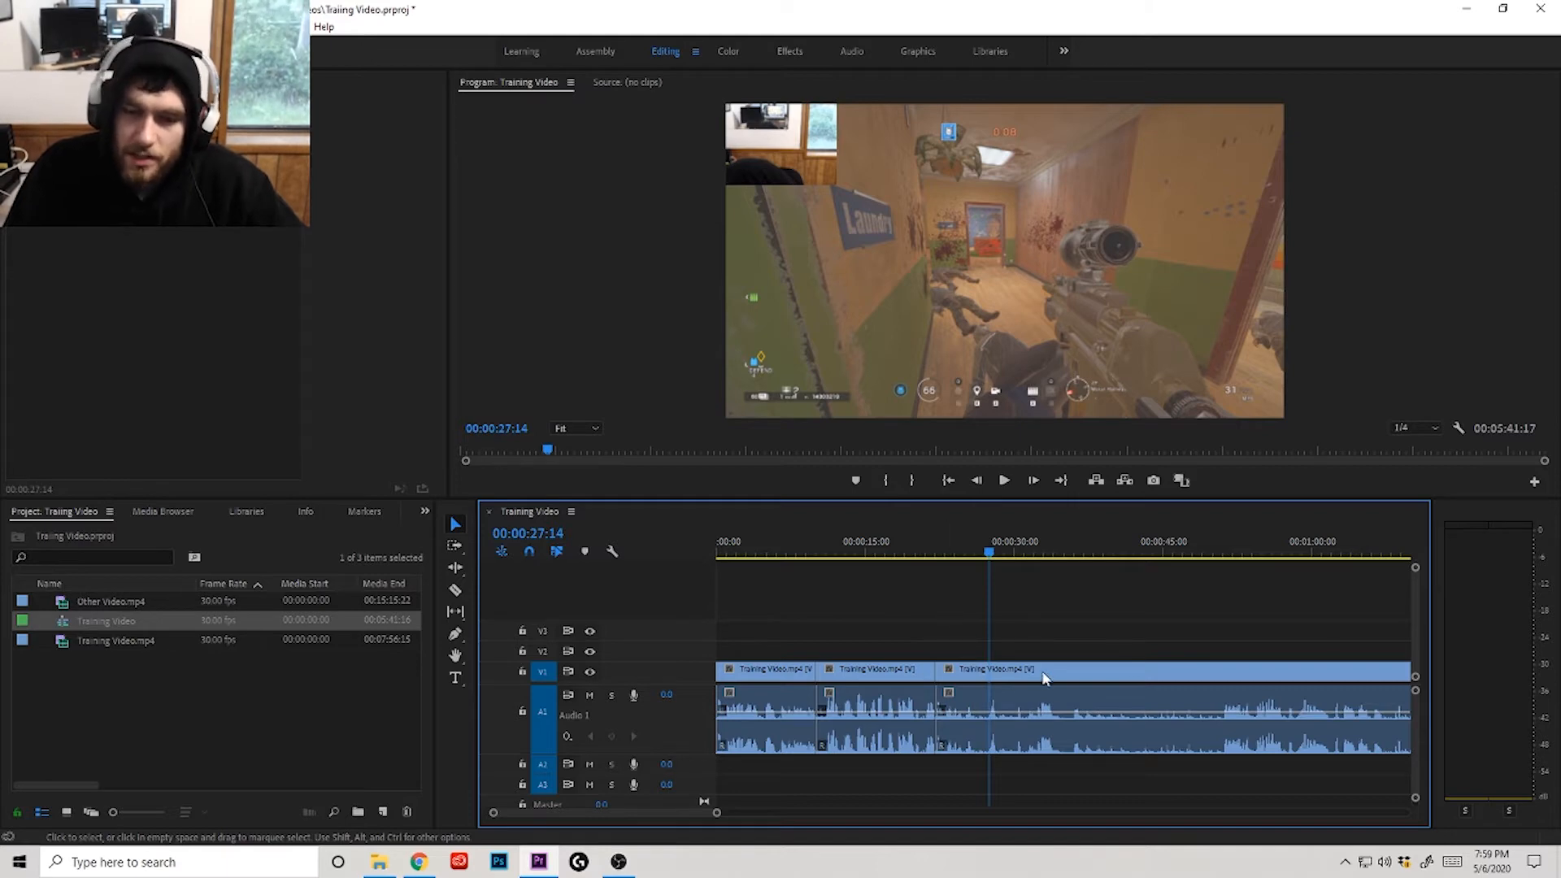
Step: Scrub to where the audio picks up at 00:00:51:02, ripple-trim the start of the last clip to that point and play across it
{"action": "left_click", "coordinate": [894, 553]}
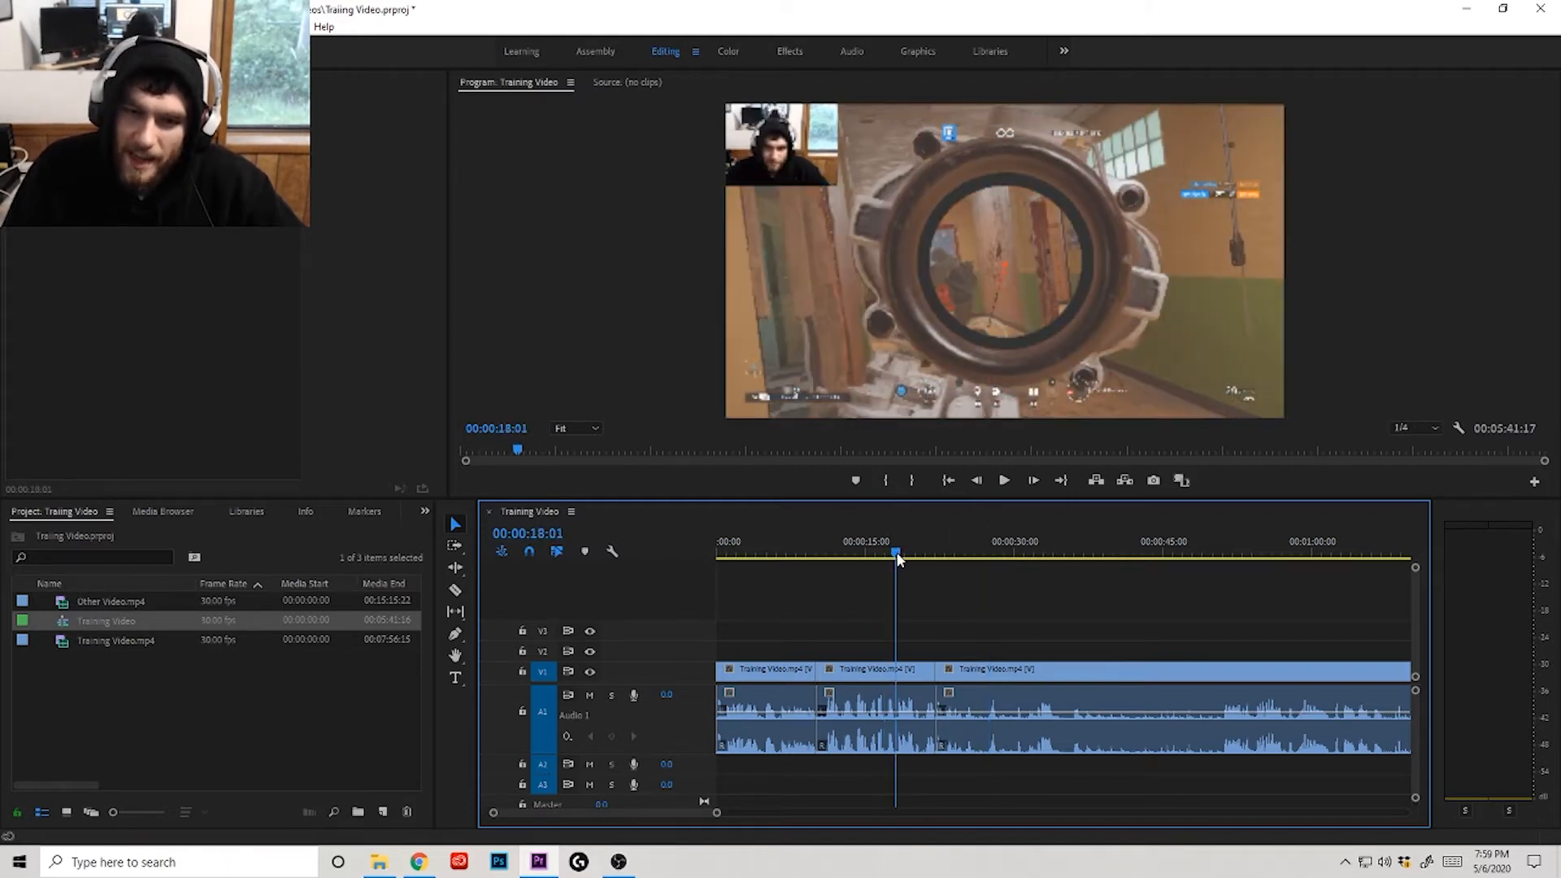
{"action": "left_click_drag", "start_coordinate": [898, 560], "coordinate": [1087, 563]}
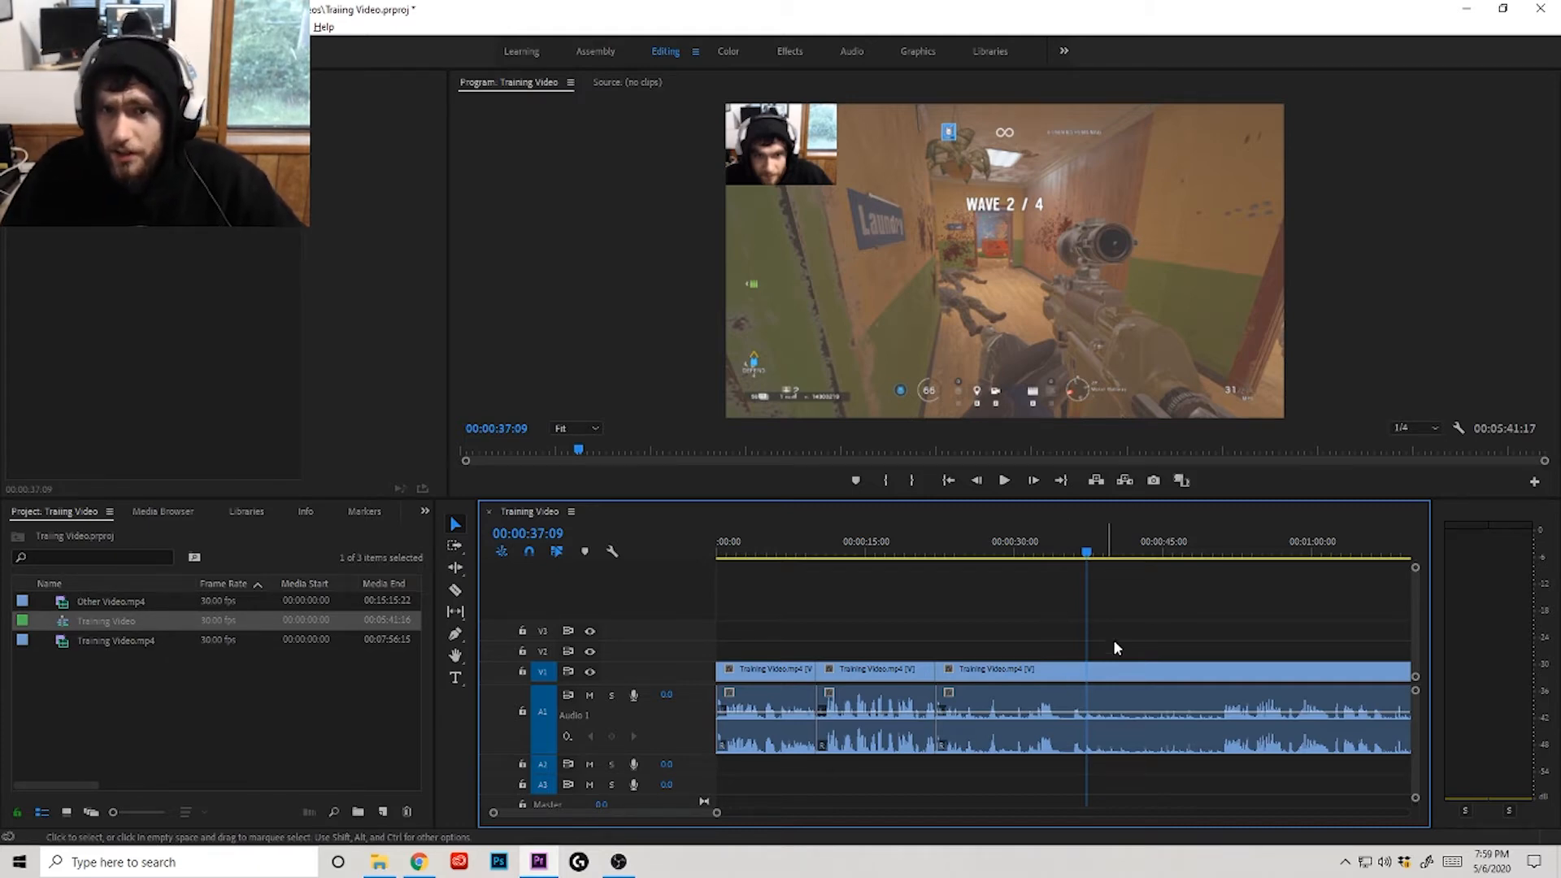
{"action": "scroll", "coordinate": [1114, 617], "scroll_direction": "up", "scroll_amount": 1, "text": "alt"}
{"action": "left_click_drag", "start_coordinate": [1080, 554], "coordinate": [1251, 559]}
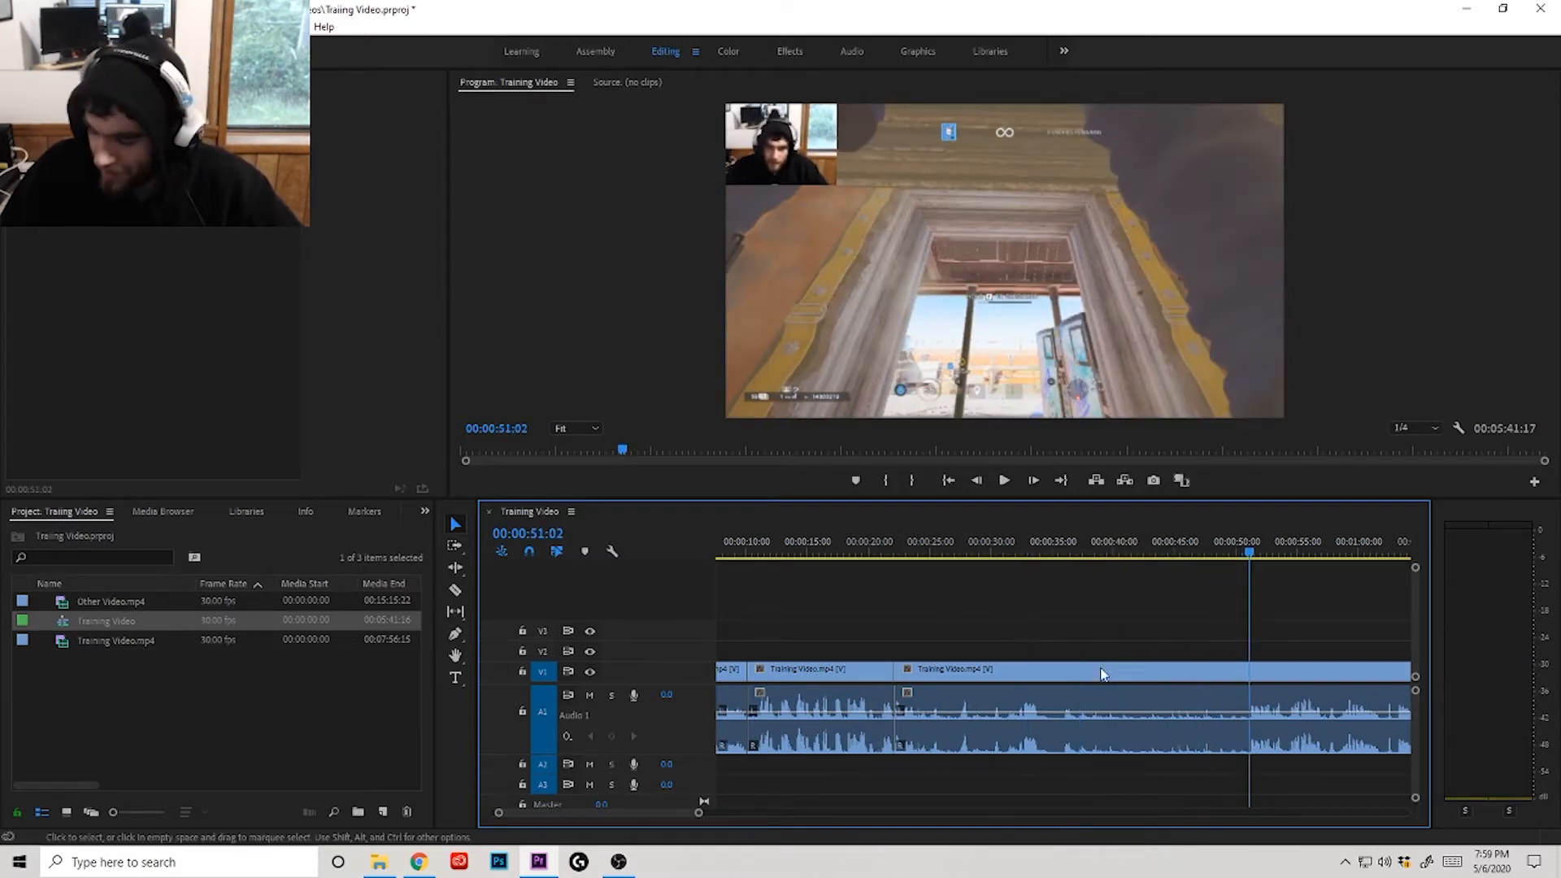
{"action": "key", "text": "q"}
{"action": "key", "text": "space"}
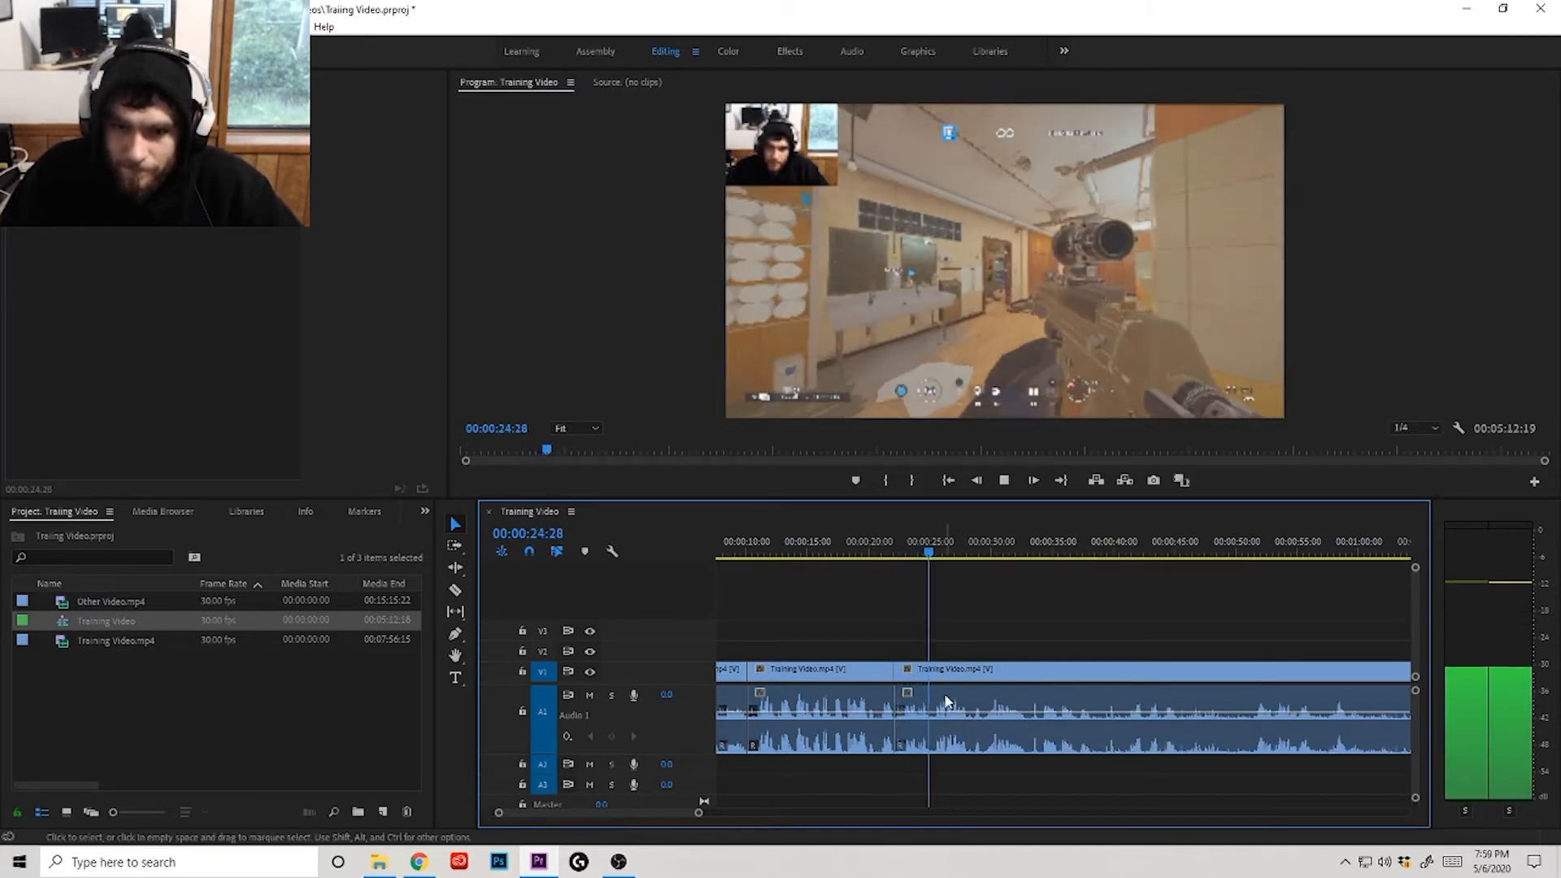
{"action": "key", "text": "space"}
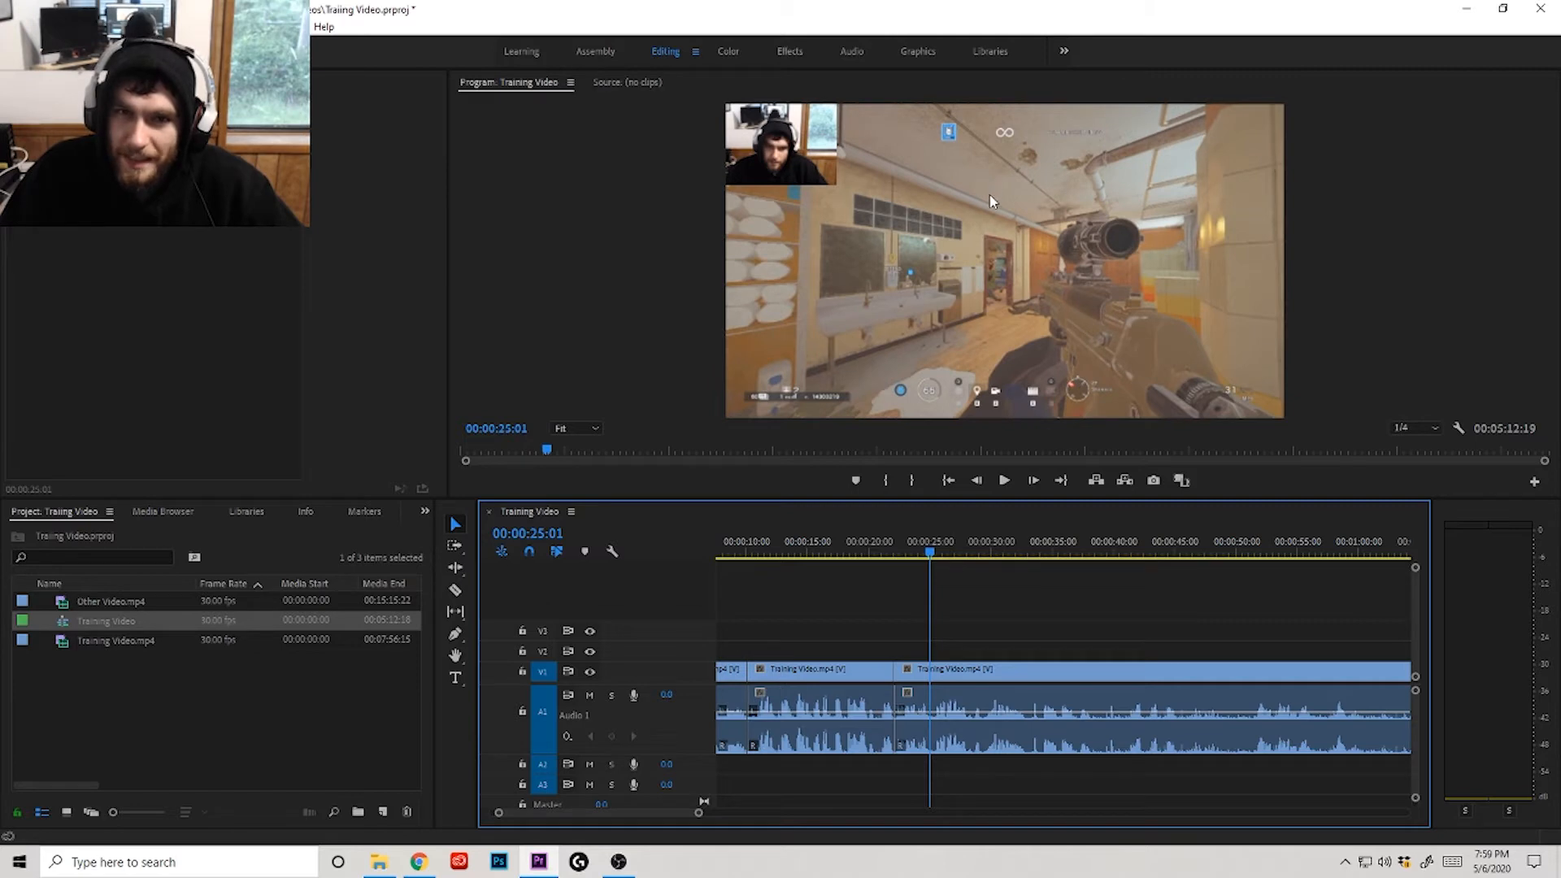
Step: Scrub from the gunfight segment at 00:00:11:07 through the start of the last clip to 00:00:40:28 to review the footage
{"action": "scroll", "coordinate": [838, 618], "scroll_direction": "up", "scroll_amount": 2}
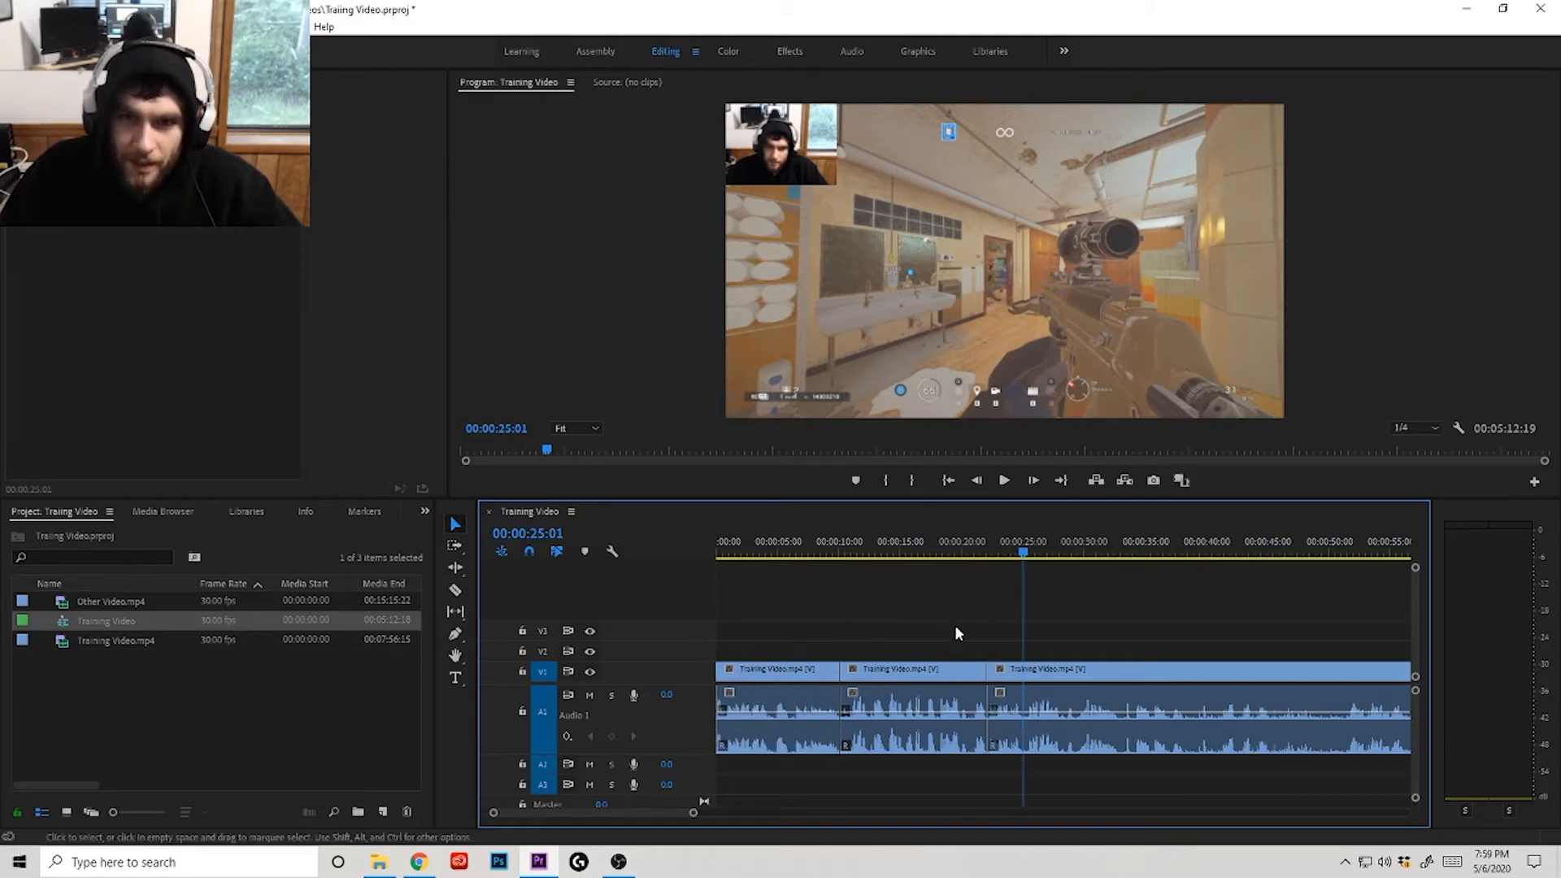
{"action": "scroll", "coordinate": [954, 624], "scroll_direction": "down", "scroll_amount": 2}
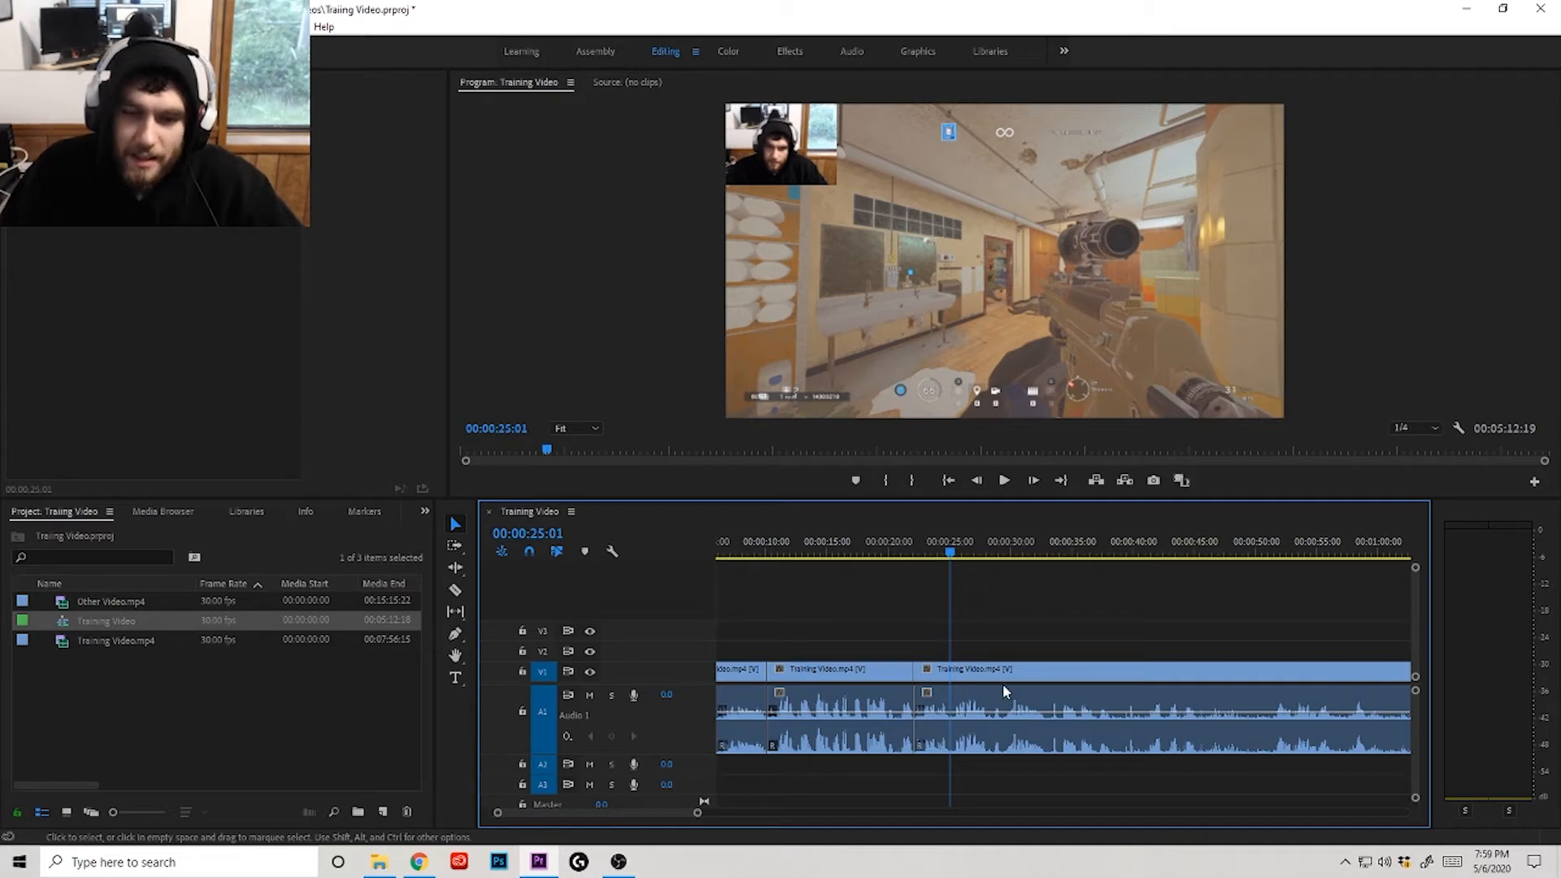
{"action": "key", "text": "minus"}
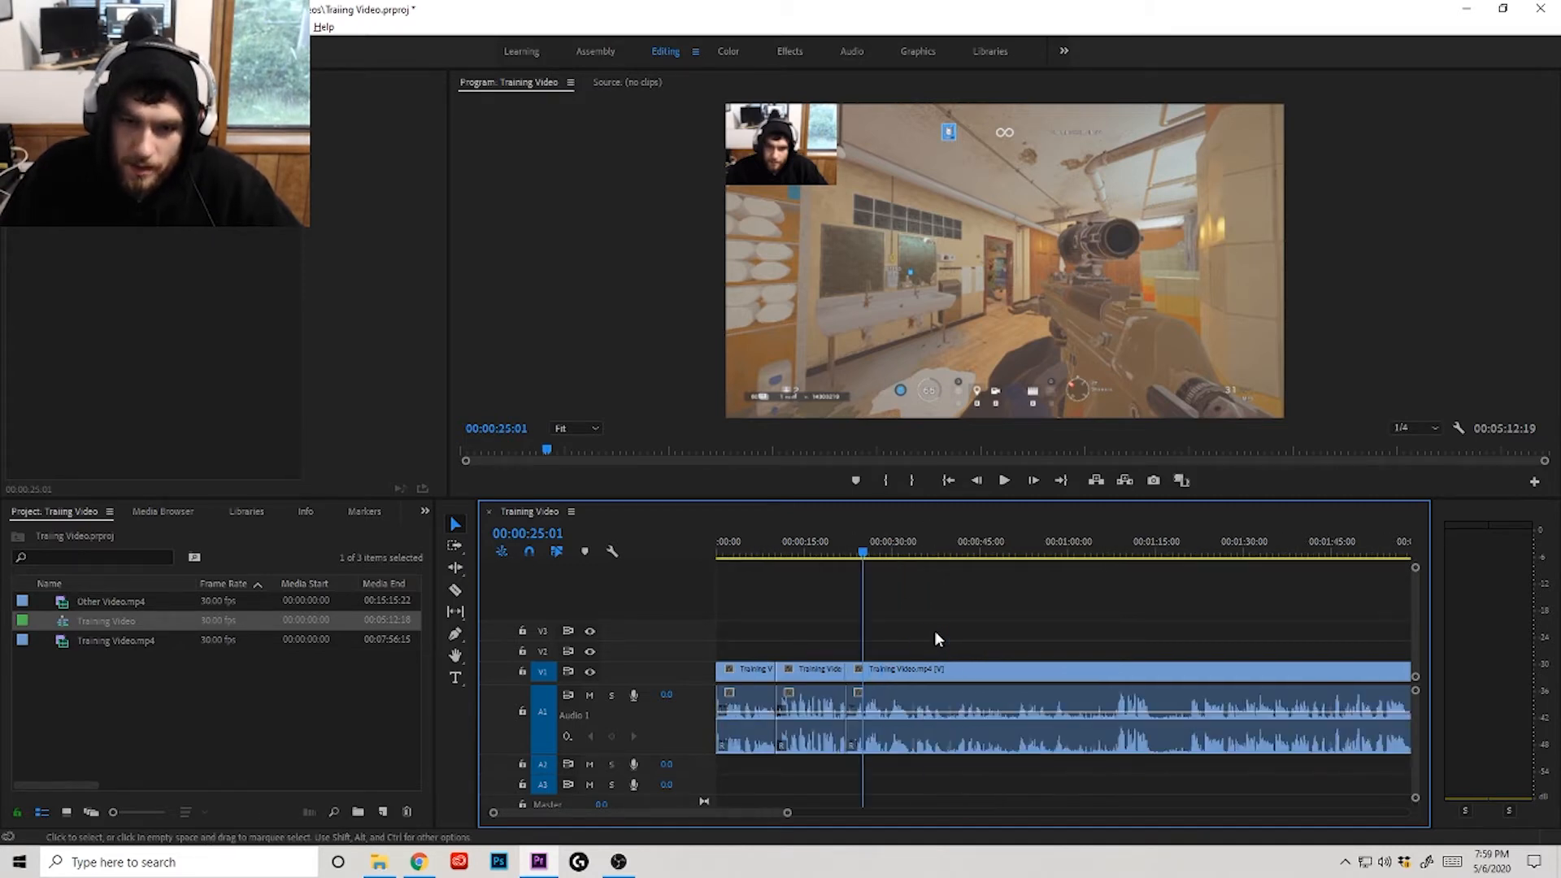
{"action": "mouse_move", "coordinate": [793, 552]}
{"action": "left_mouse_down"}
{"action": "mouse_move", "coordinate": [759, 553]}
{"action": "mouse_move", "coordinate": [815, 565]}
{"action": "mouse_move", "coordinate": [782, 567]}
{"action": "left_mouse_up"}
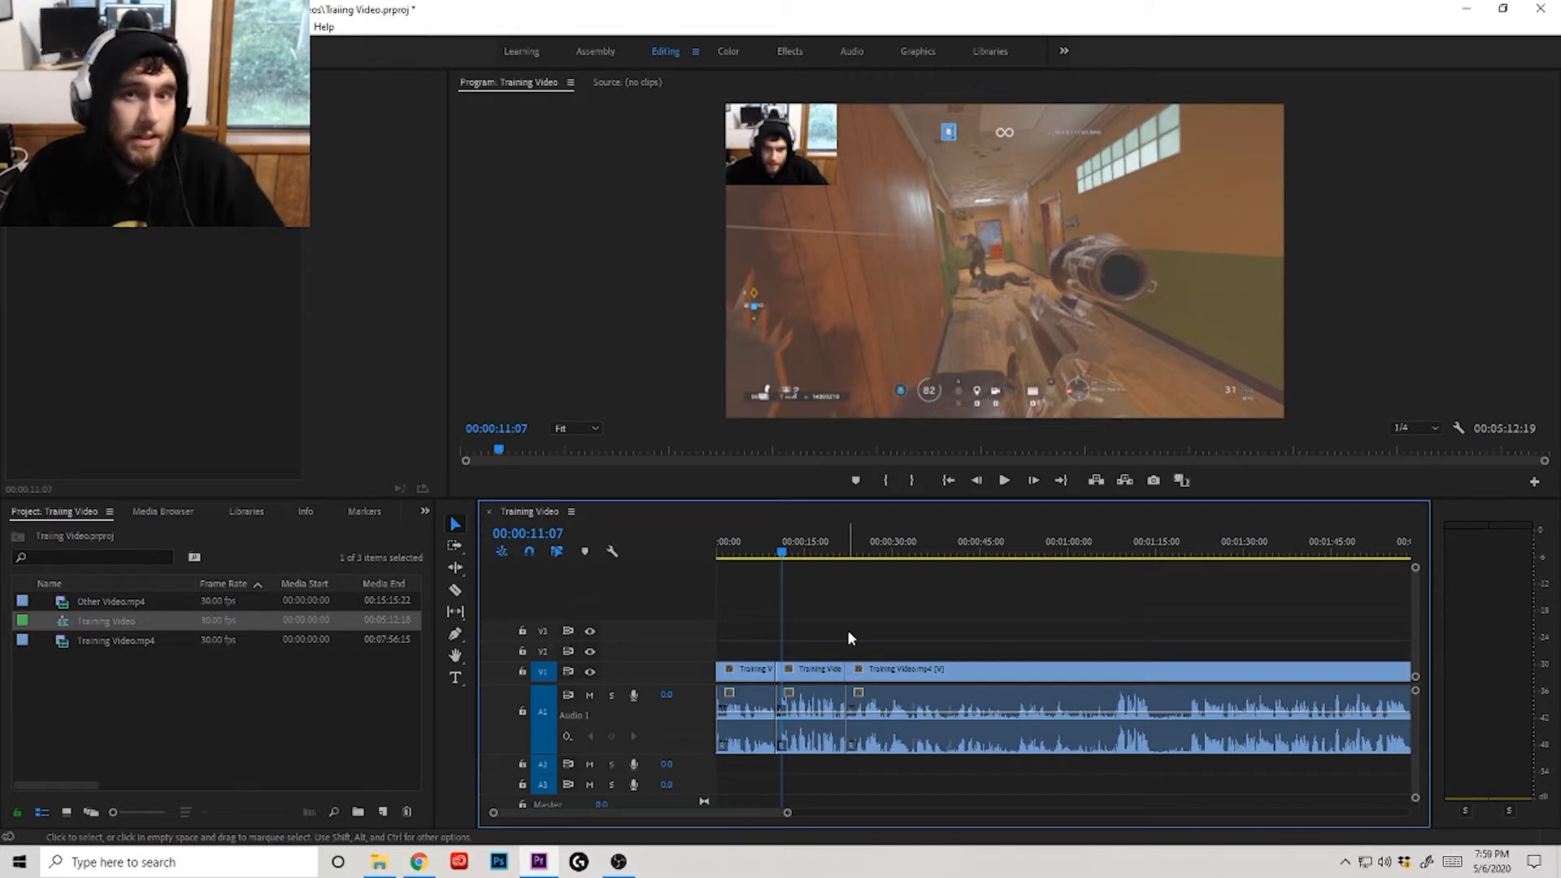
{"action": "left_click", "coordinate": [852, 561]}
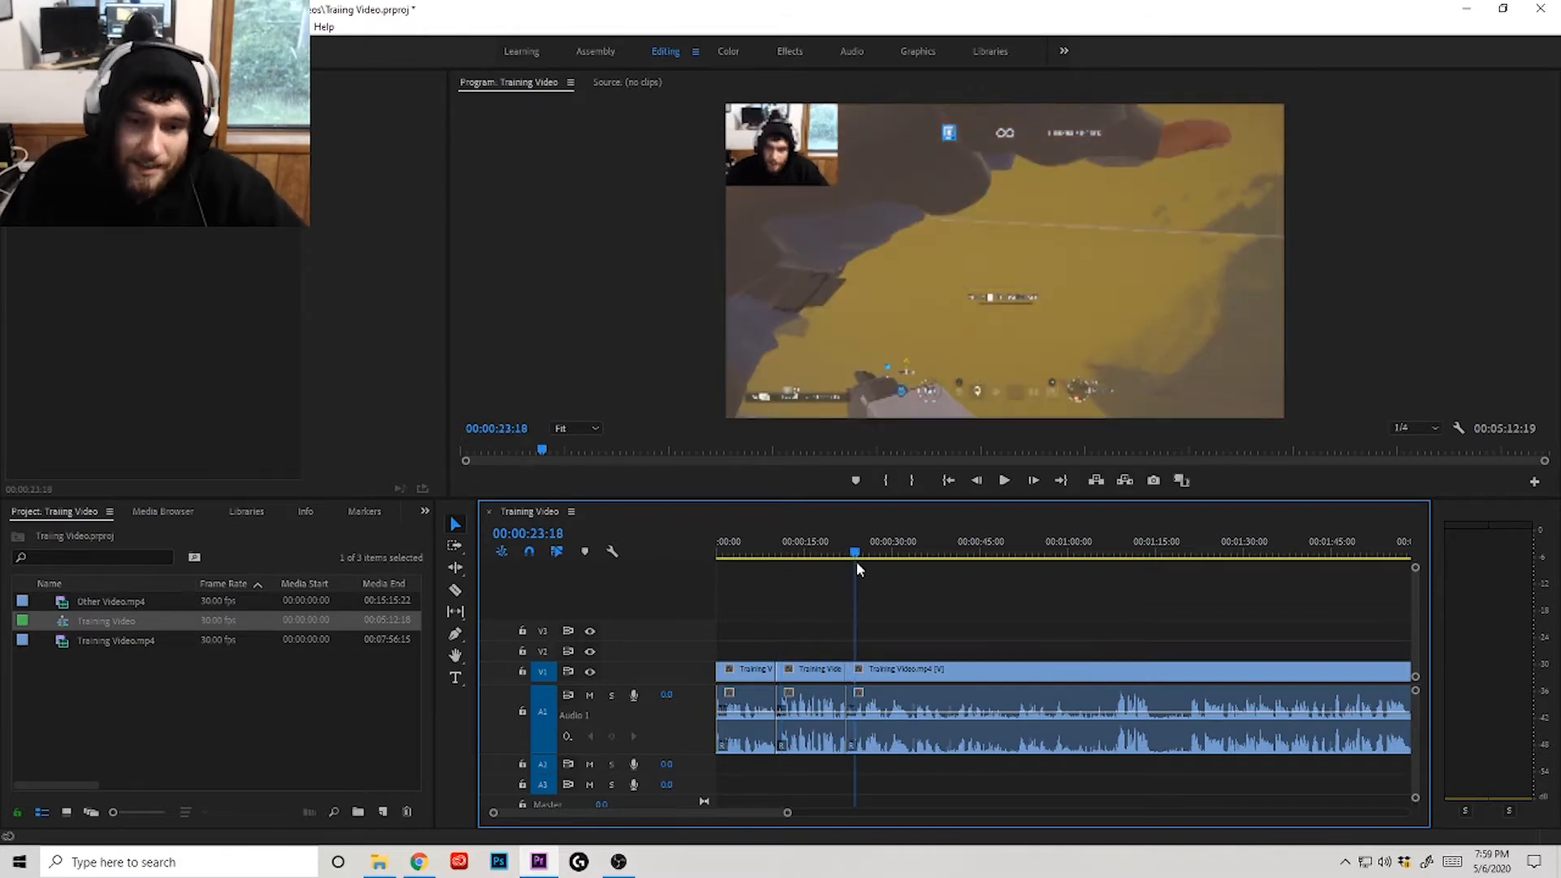
{"action": "left_click_drag", "start_coordinate": [856, 561], "coordinate": [957, 559]}
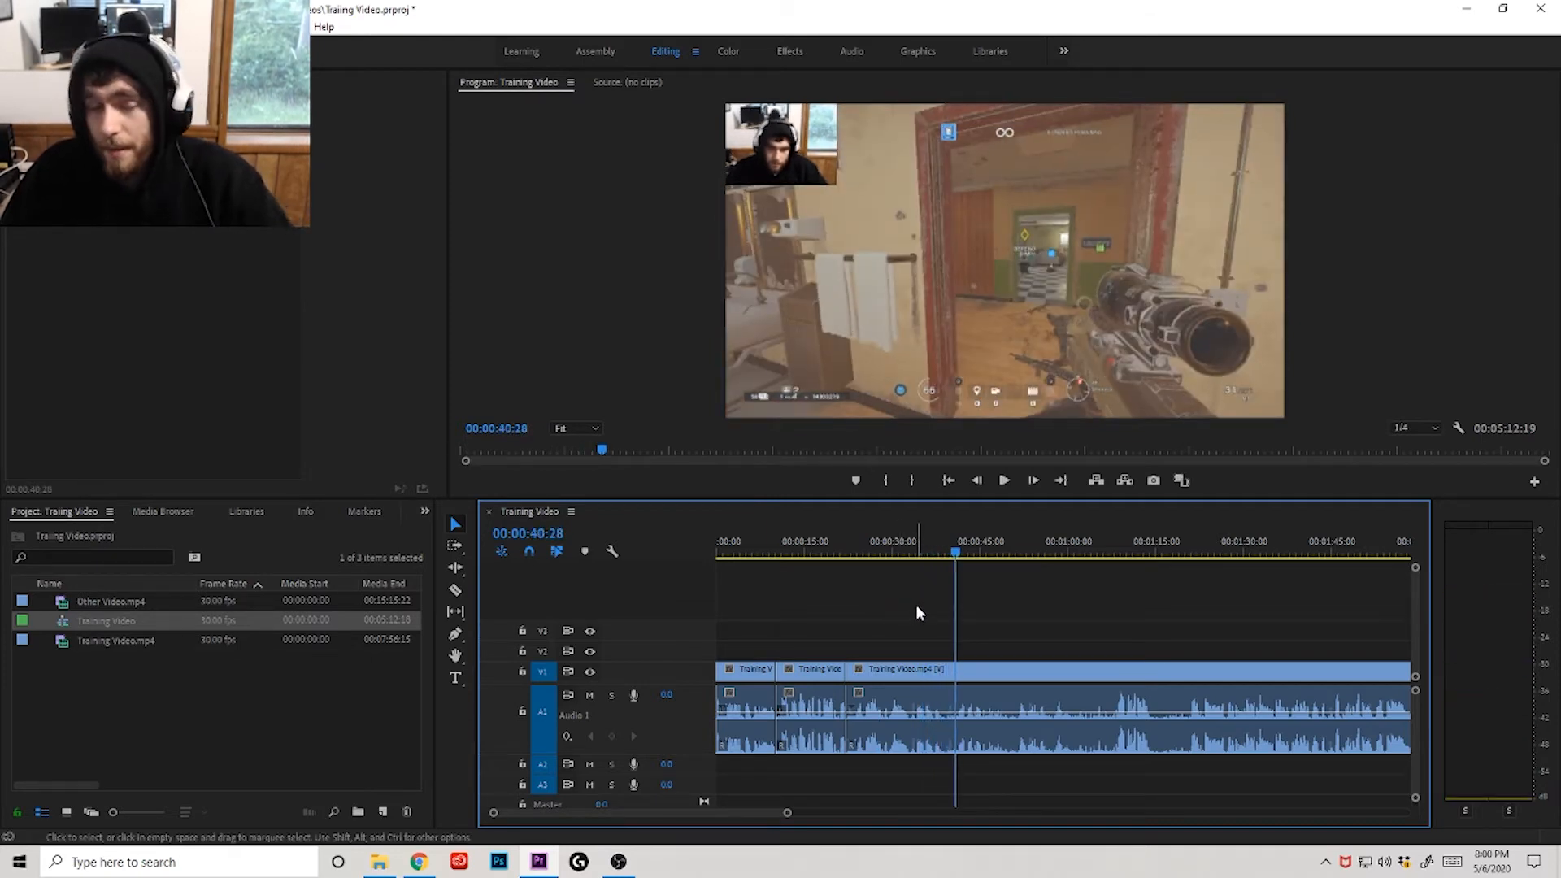
Step: Return to the start of the last clip at 00:00:22:10 and play it through to 00:00:24:03
{"action": "left_click", "coordinate": [815, 541]}
{"action": "left_click_drag", "start_coordinate": [817, 543], "coordinate": [846, 574]}
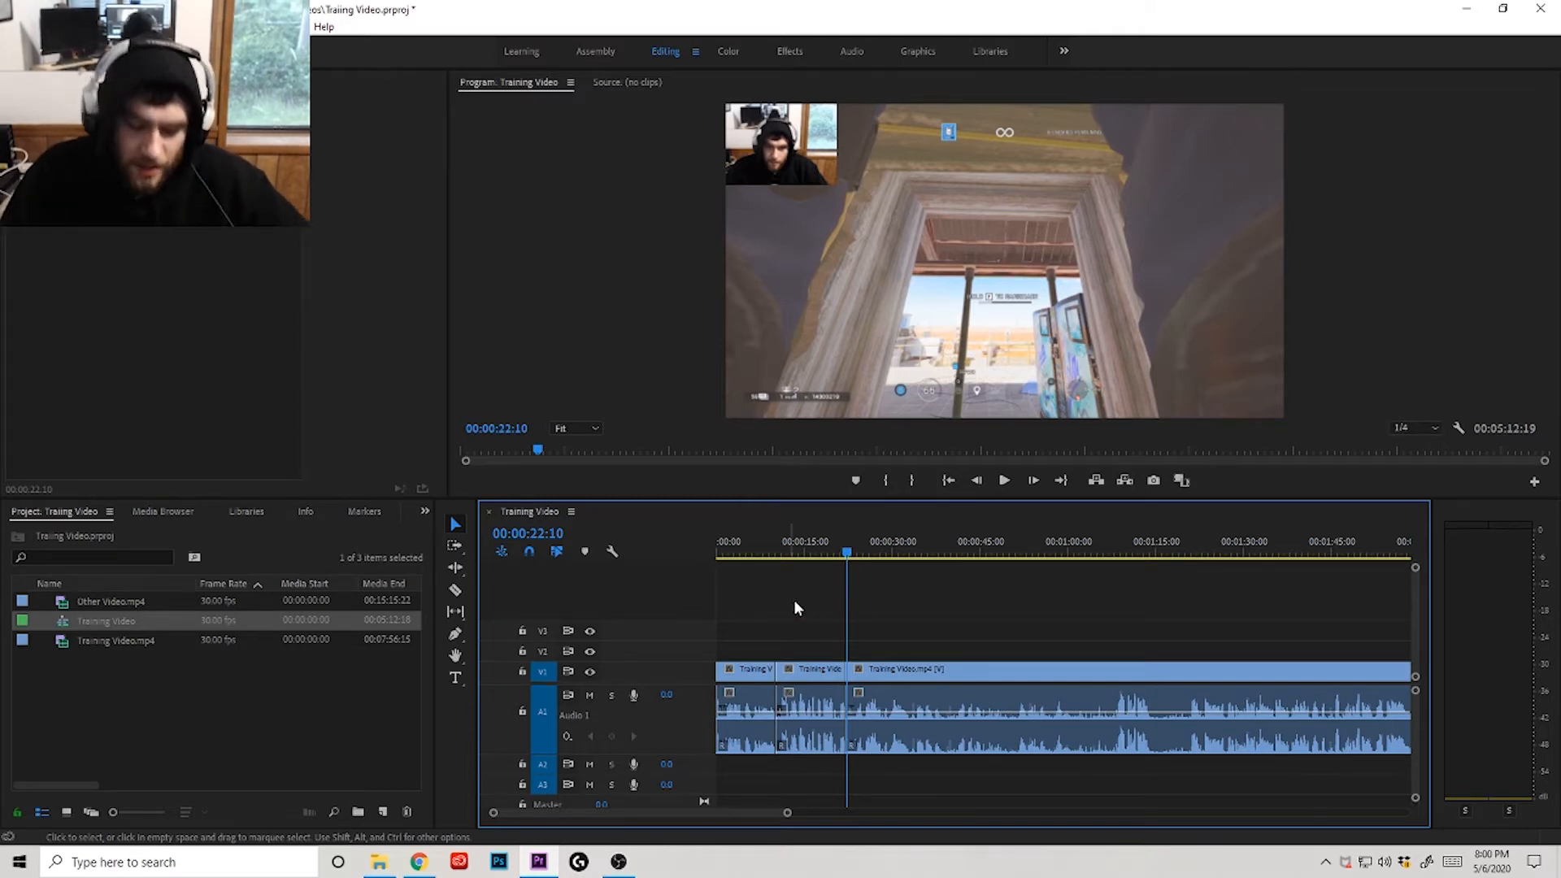
{"action": "scroll", "coordinate": [805, 637], "scroll_direction": "up", "scroll_amount": 6}
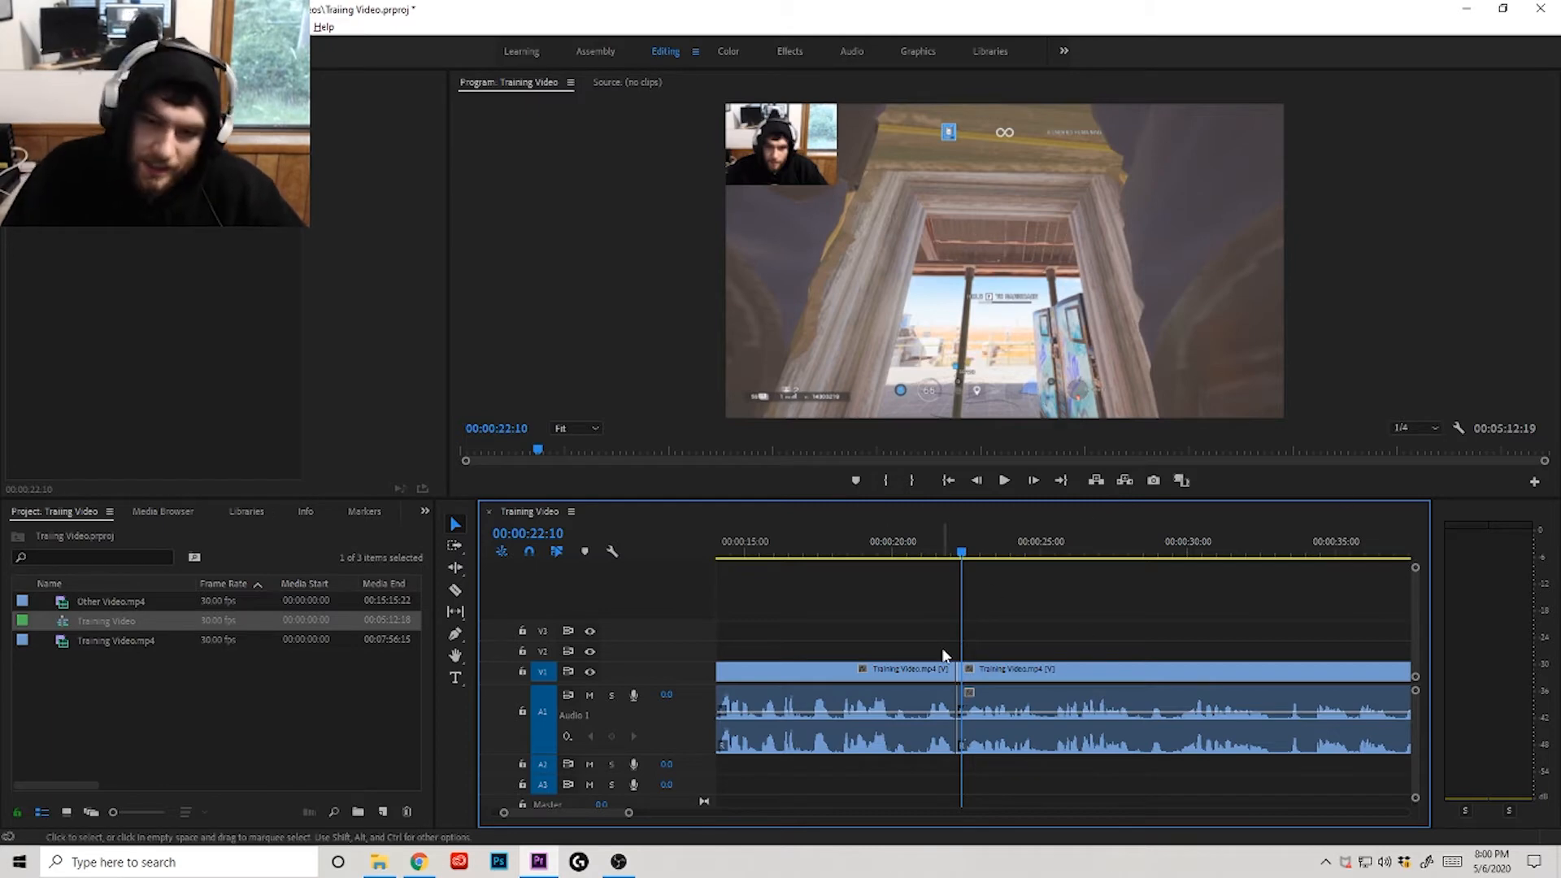
{"action": "scroll", "coordinate": [968, 642], "scroll_direction": "down", "scroll_amount": 2}
{"action": "key", "text": "space"}
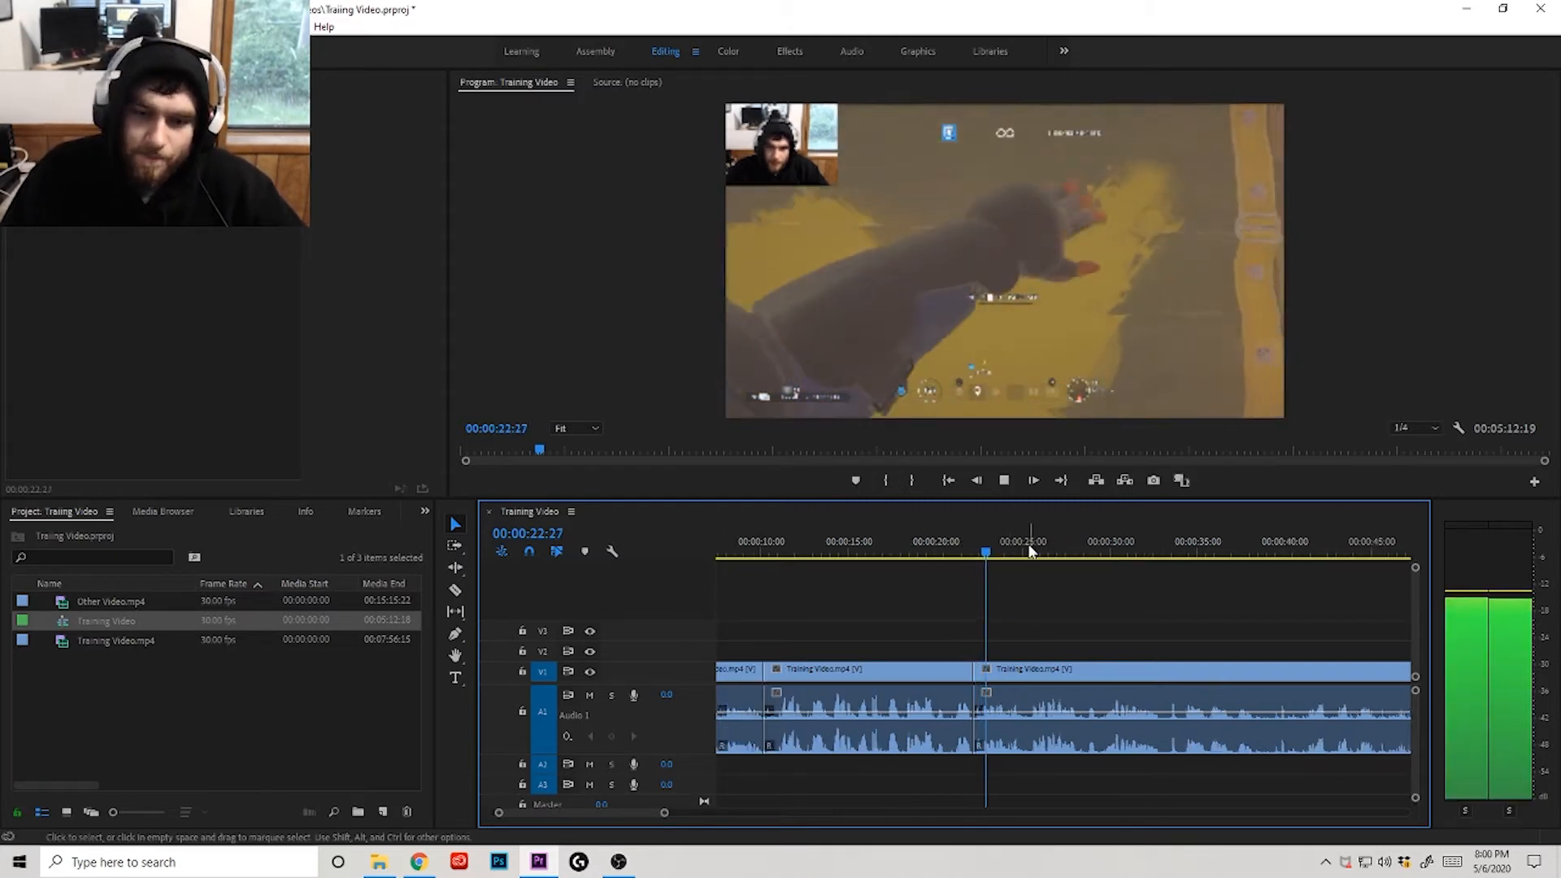
{"action": "key", "text": "space"}
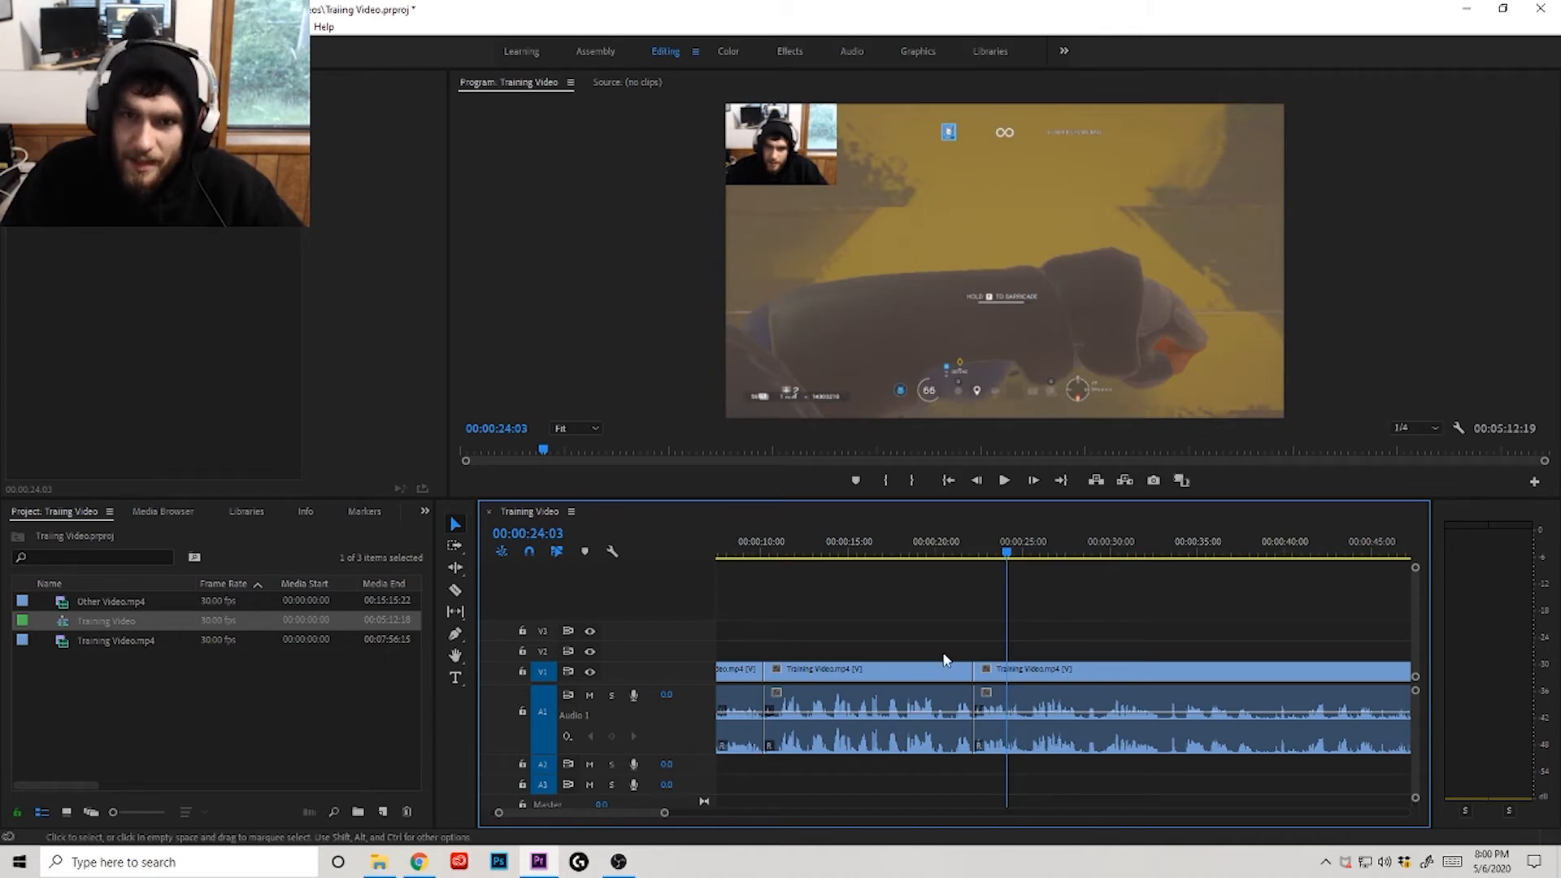
Step: Scrub to 00:00:40:17, ripple-trim the start of the last clip to that point, and play on to 00:00:26:10
{"action": "scroll", "coordinate": [895, 650], "scroll_direction": "down", "scroll_amount": 3}
{"action": "scroll", "coordinate": [827, 637], "scroll_direction": "up", "scroll_amount": 2}
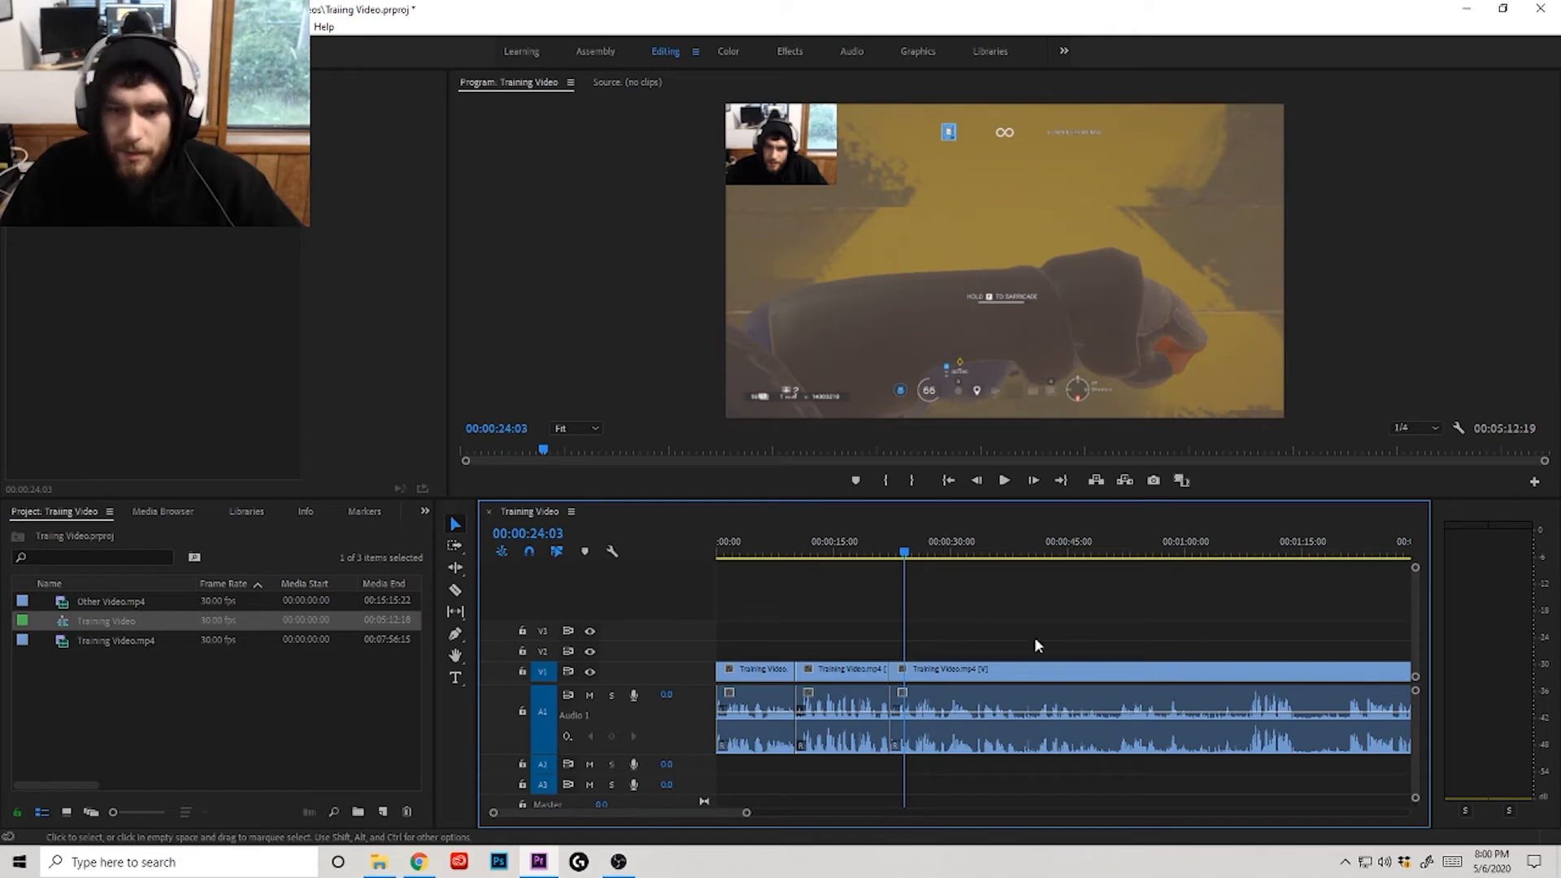
{"action": "left_click_drag", "start_coordinate": [984, 558], "coordinate": [1034, 571]}
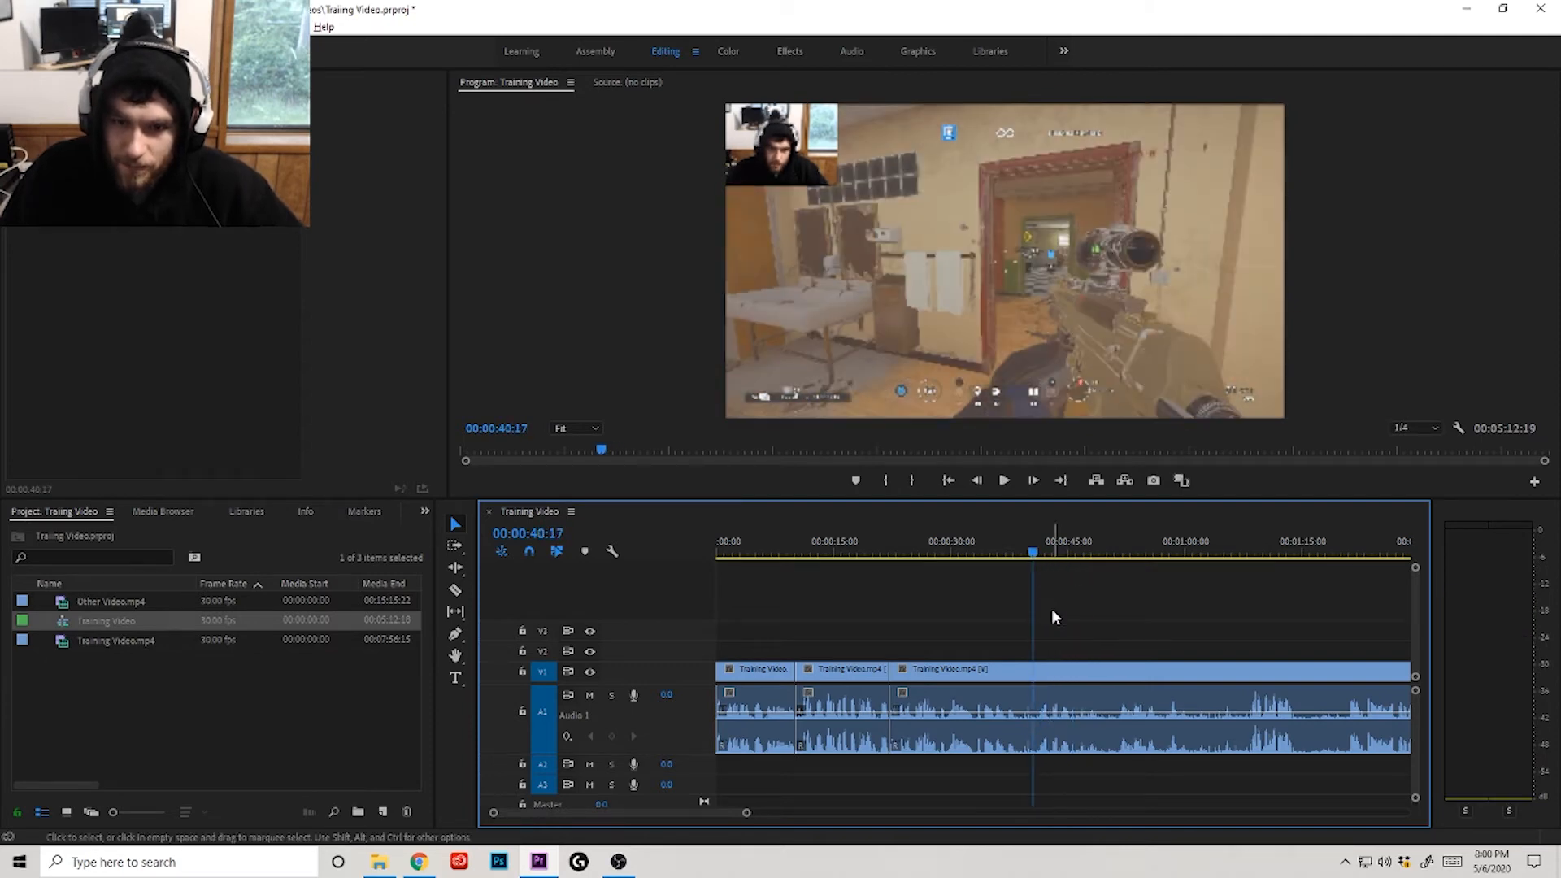
{"action": "key", "text": "="}
{"action": "key", "text": "space"}
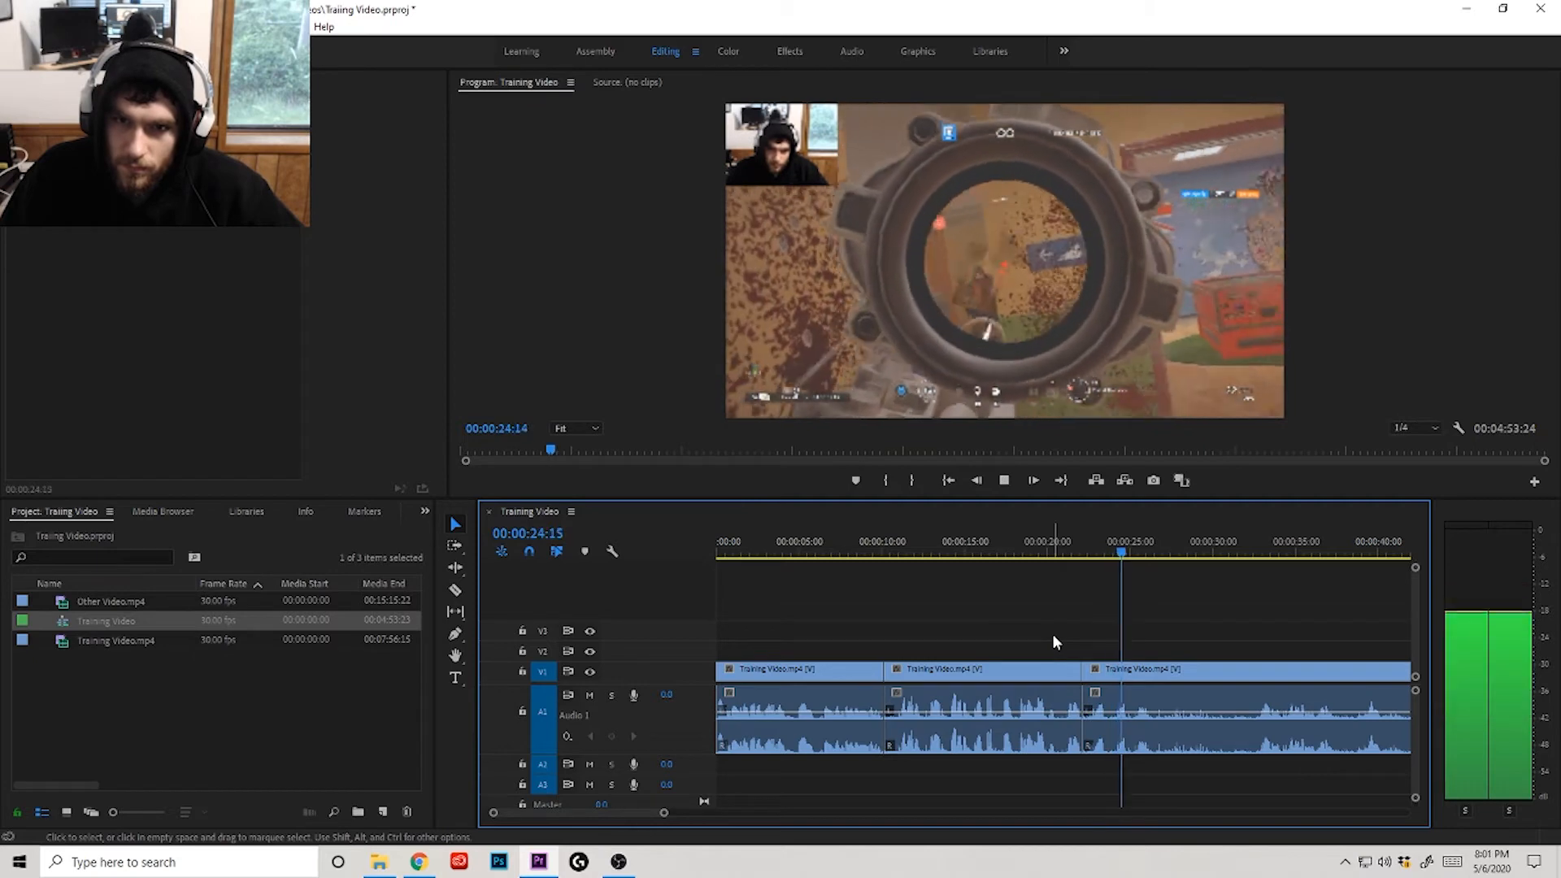
{"action": "key", "text": "space"}
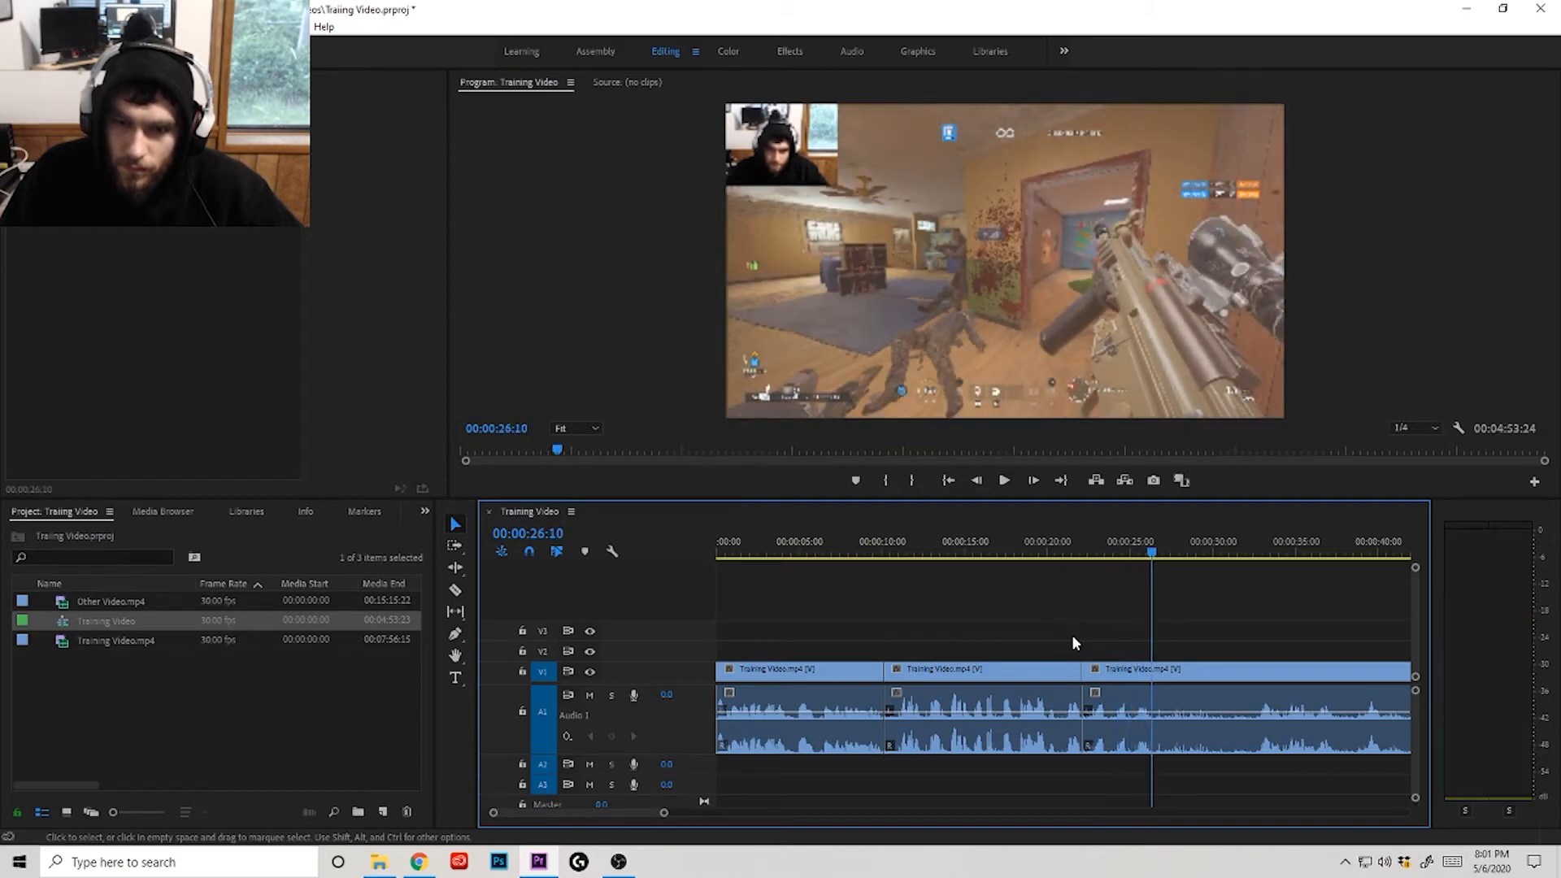
Step: Play the last clip from 00:00:26:10 to 00:00:27:23 to check where the action ends
{"action": "scroll", "coordinate": [1081, 631], "scroll_direction": "down", "scroll_amount": 3}
{"action": "scroll", "coordinate": [1081, 634], "scroll_direction": "down", "scroll_amount": 2, "text": "alt"}
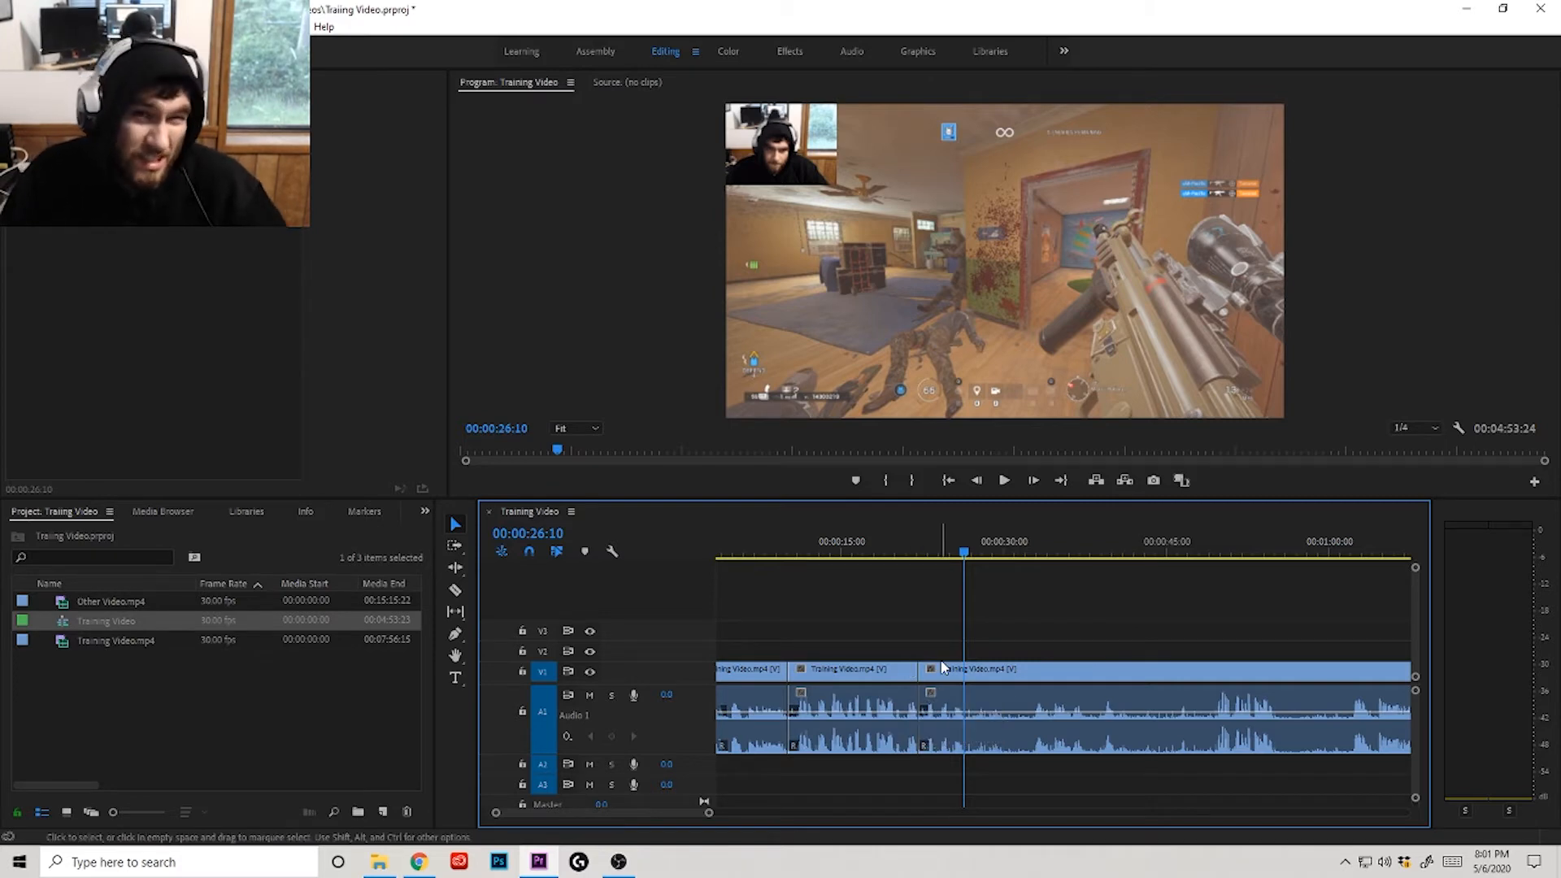
{"action": "key", "text": "space"}
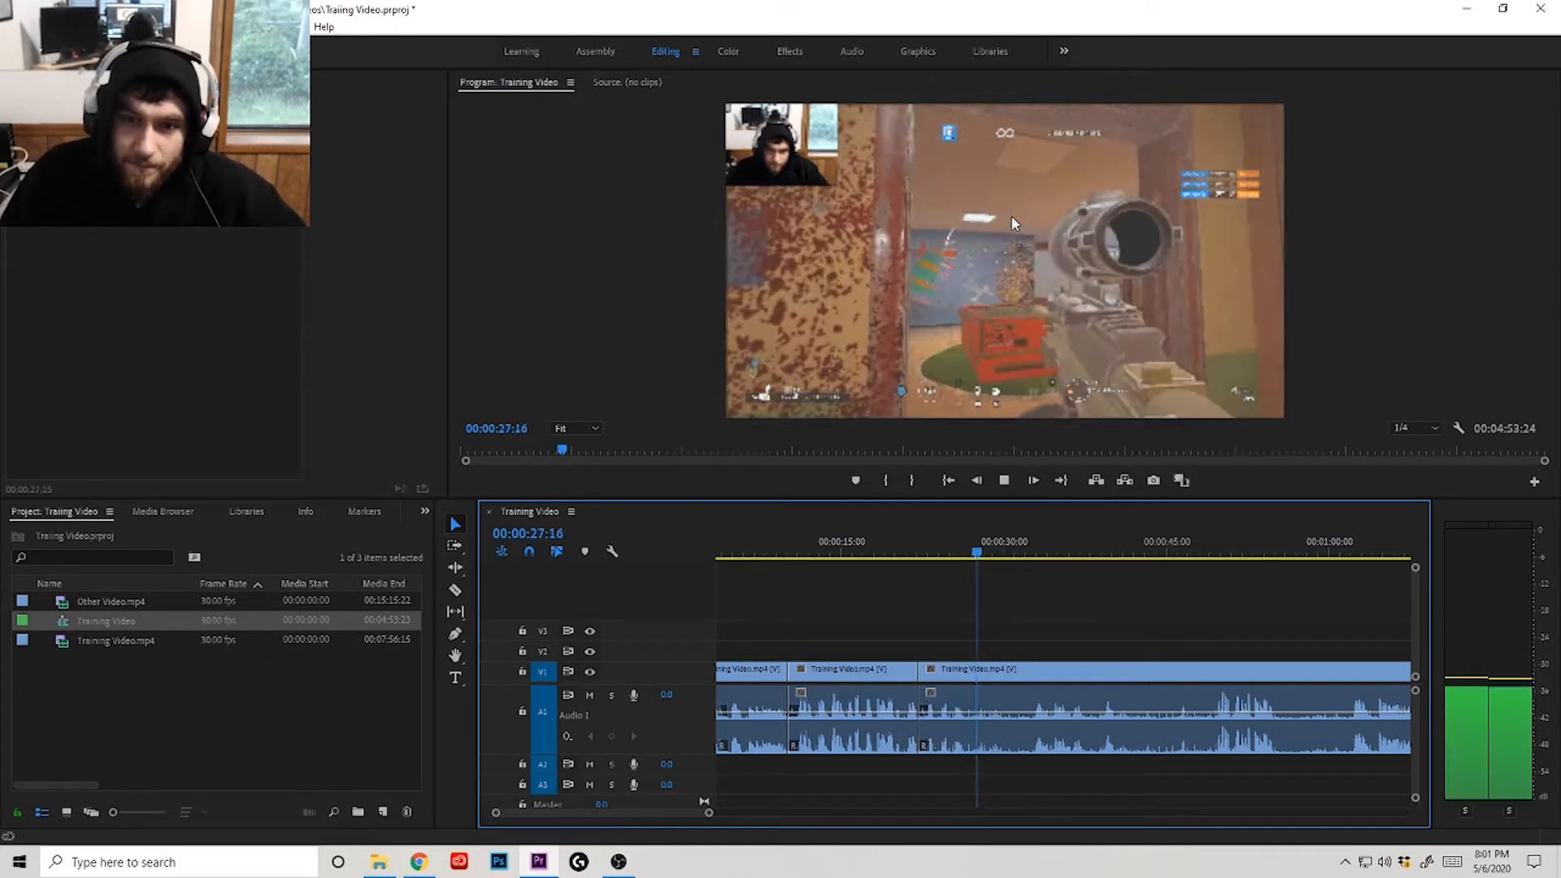
{"action": "key", "text": "space"}
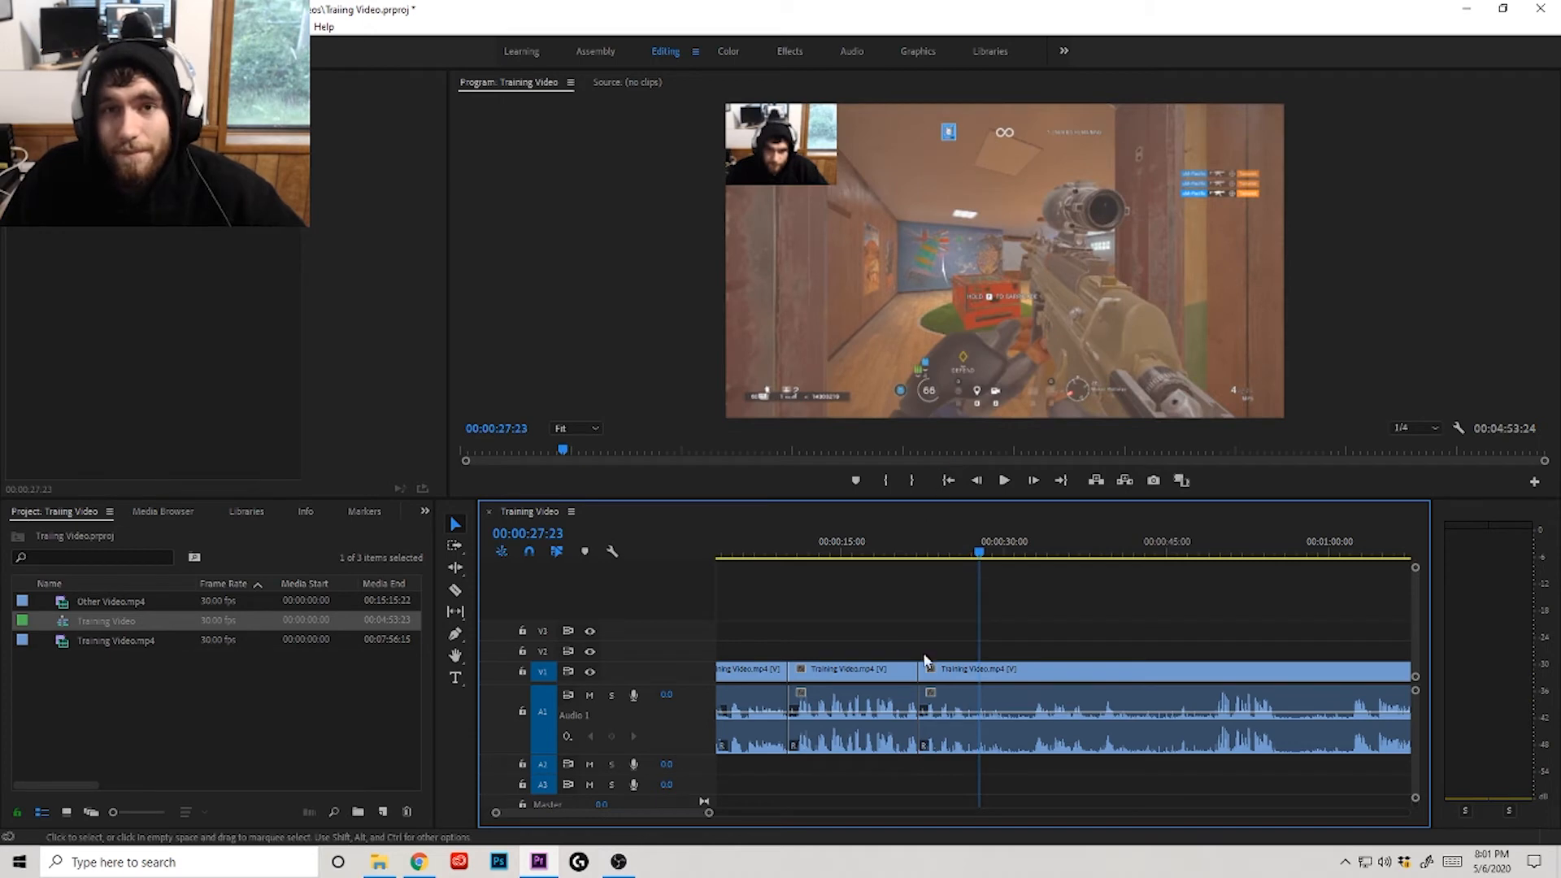
Step: Replay the end of the action in the last clip and split the clip at 00:00:26:10
{"action": "scroll", "coordinate": [930, 660], "scroll_direction": "up", "scroll_amount": 4}
{"action": "left_click_drag", "start_coordinate": [1051, 563], "coordinate": [979, 561]}
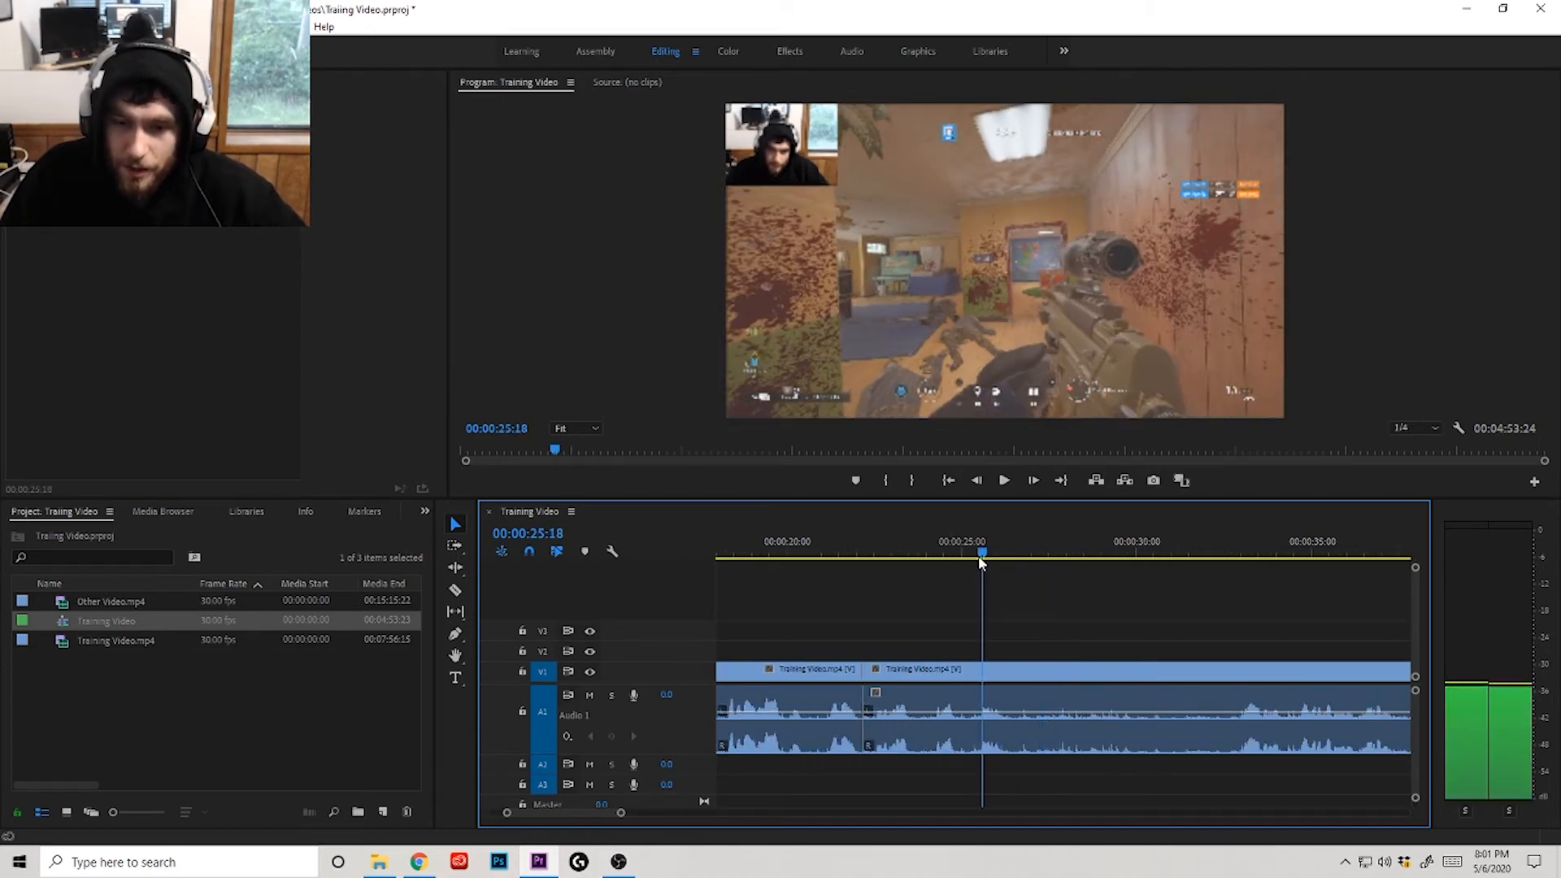
{"action": "key", "text": "space"}
{"action": "key", "text": "space"}
{"action": "key", "text": "ctrl+k"}
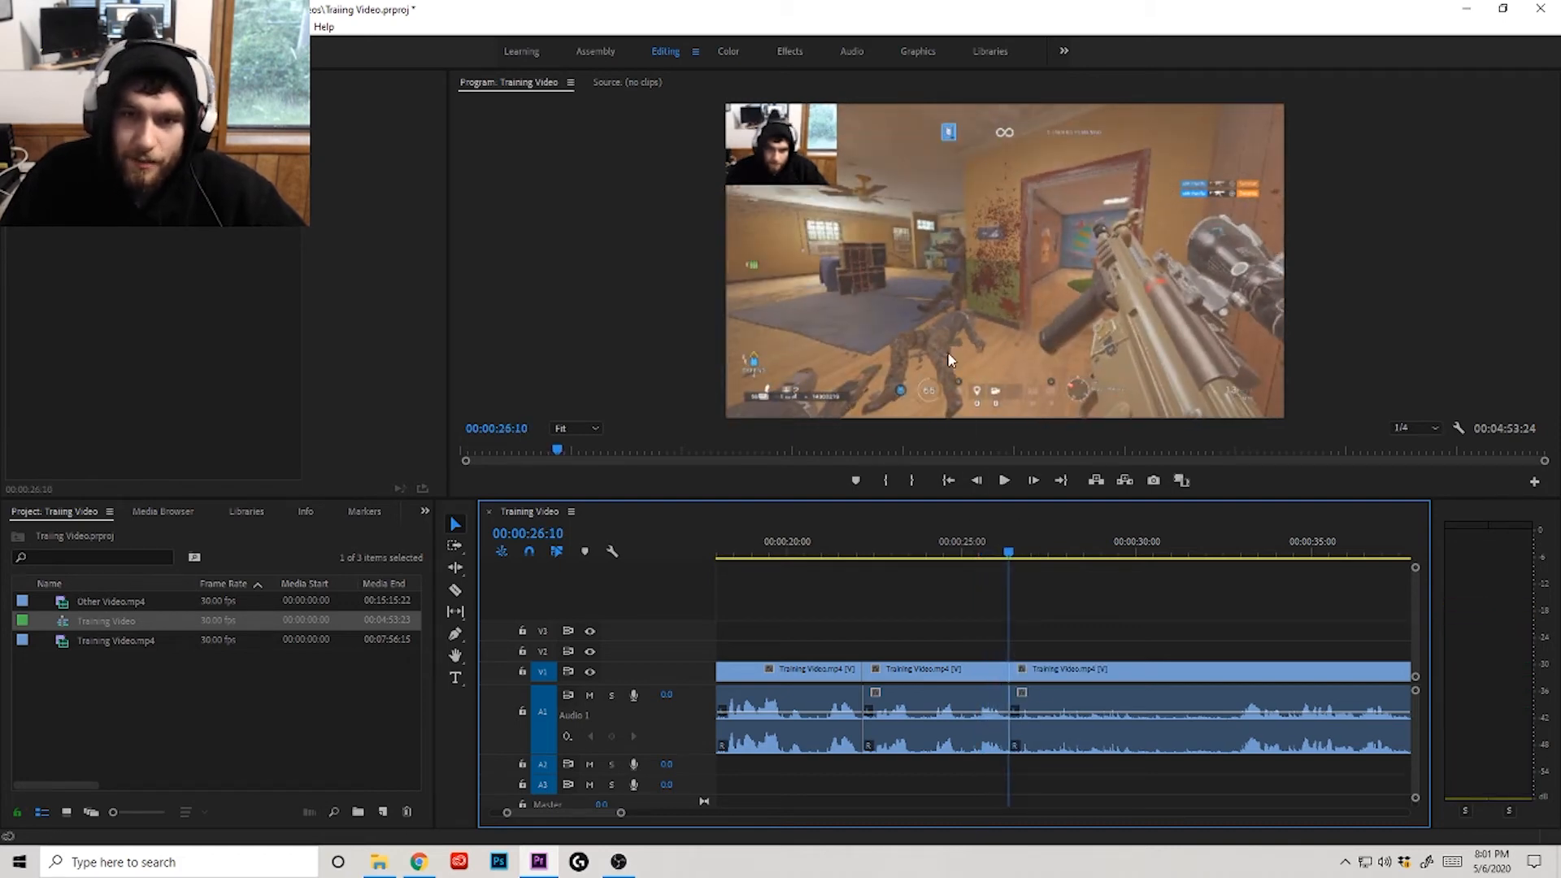
Step: Play on to 00:00:27:18 and replace the split at 00:00:26:10 with one at this point
{"action": "key", "text": "space"}
{"action": "key", "text": "space"}
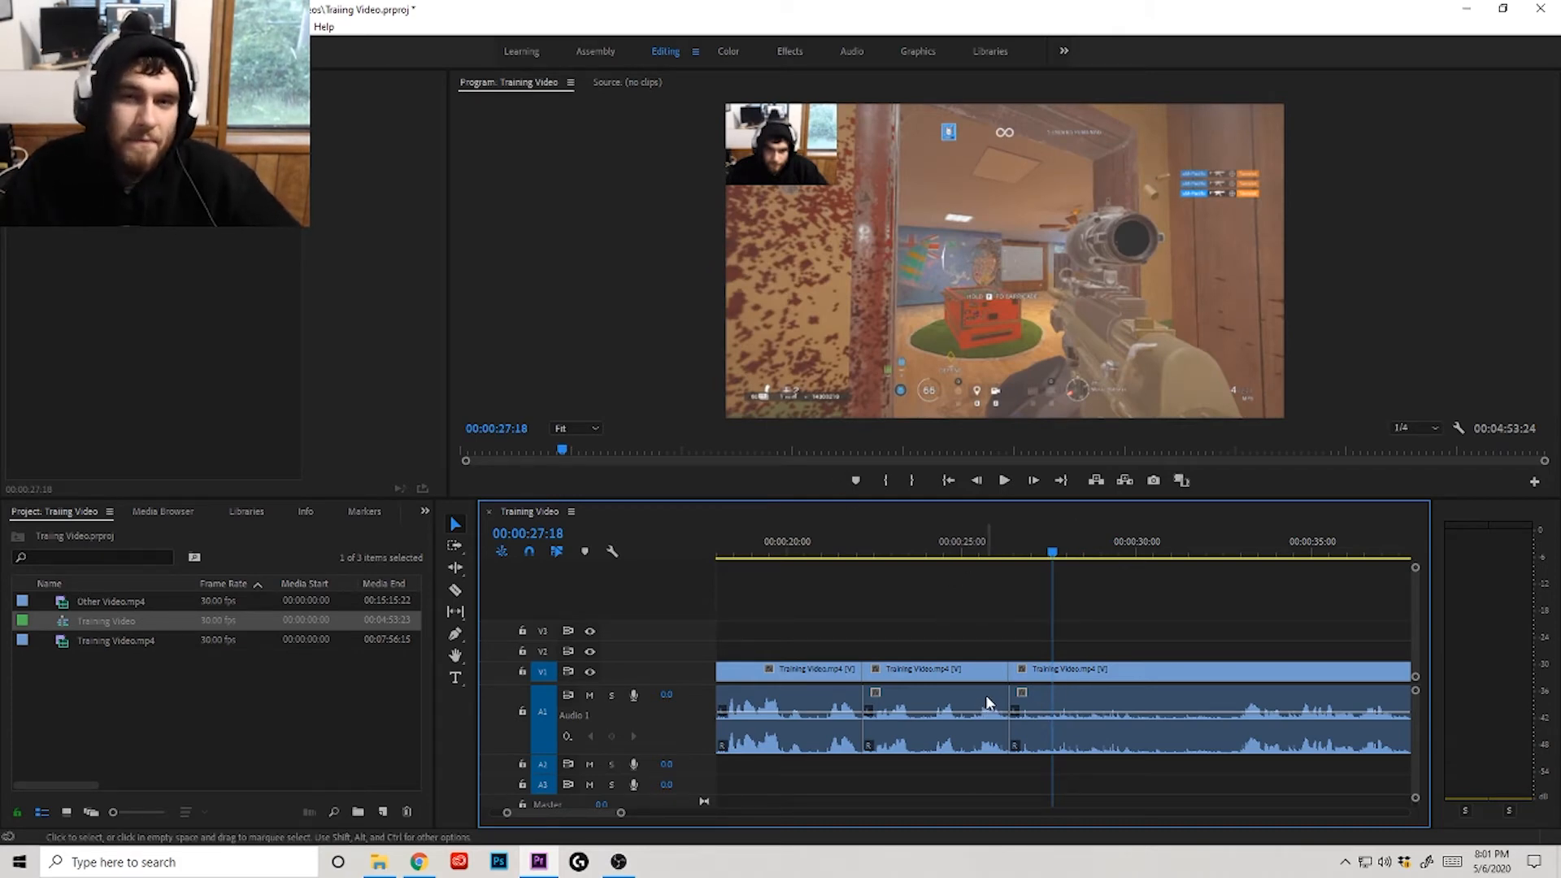
{"action": "scroll", "coordinate": [1120, 622], "scroll_direction": "down", "scroll_amount": 2}
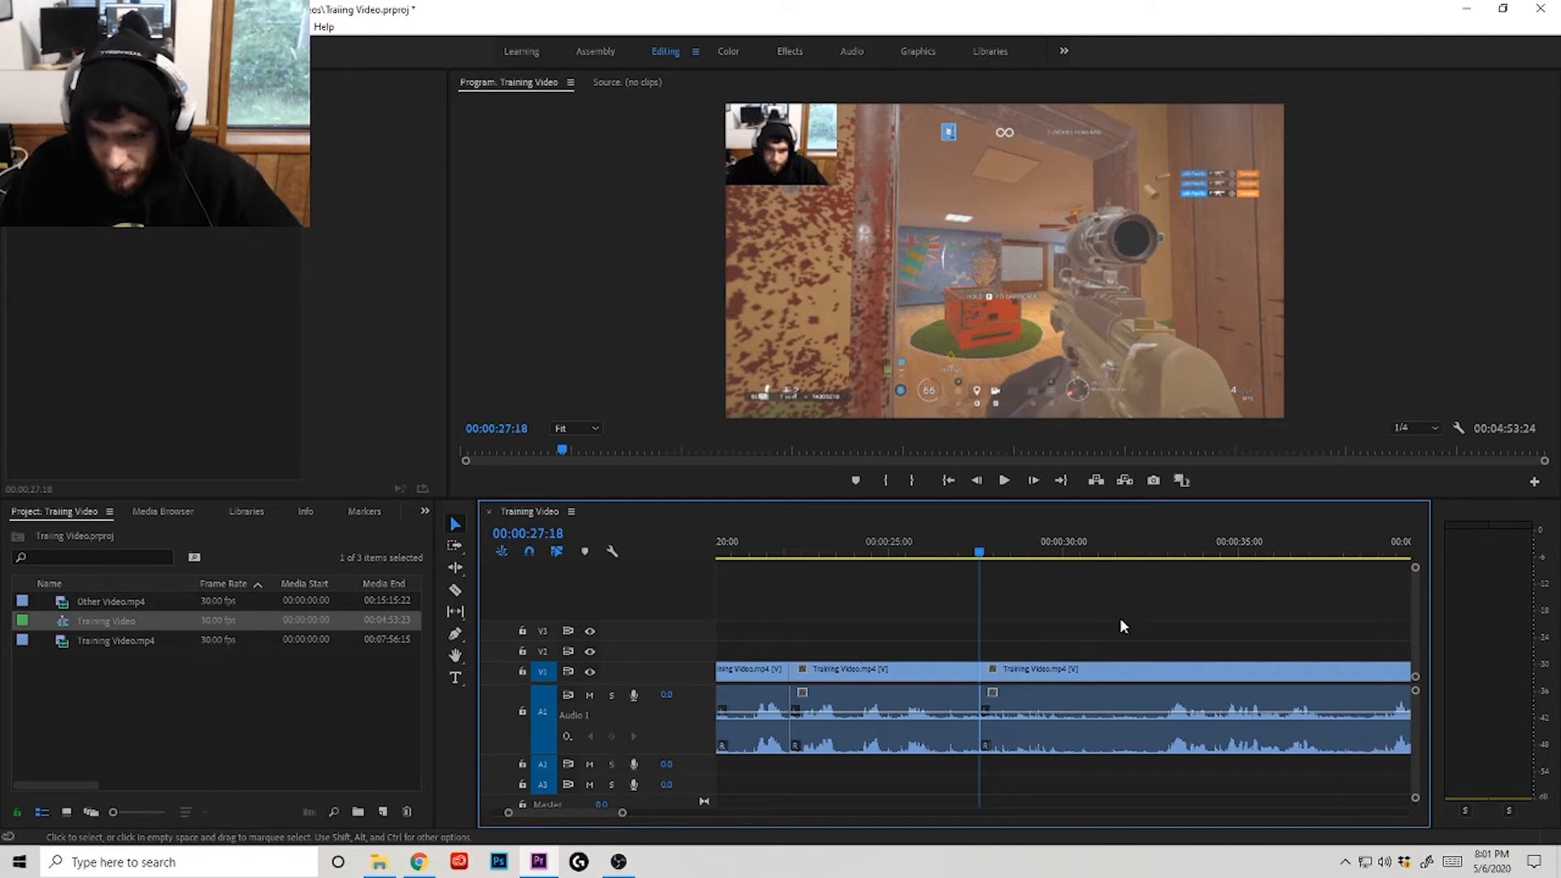
Step: Scrub past the quiet stretch after the split and ripple-trim the start of the last clip to where the audio picks up
{"action": "left_click_drag", "start_coordinate": [1144, 548], "coordinate": [1165, 549]}
{"action": "key", "text": "q"}
{"action": "scroll", "coordinate": [1003, 641], "scroll_direction": "down", "scroll_amount": 3}
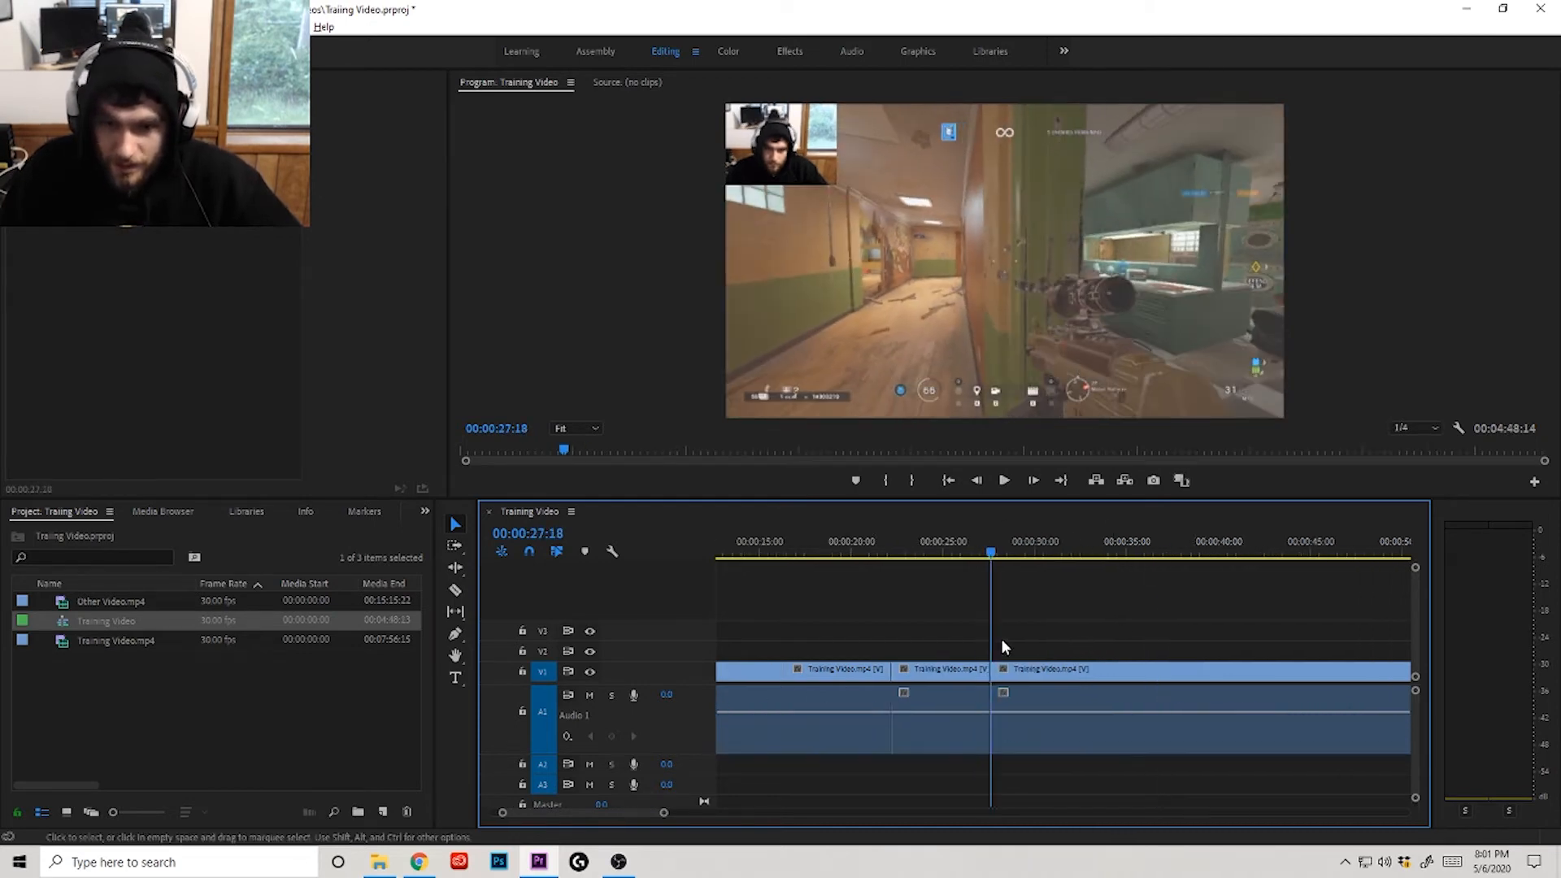
{"action": "scroll", "coordinate": [1002, 640], "scroll_direction": "up", "scroll_amount": 3}
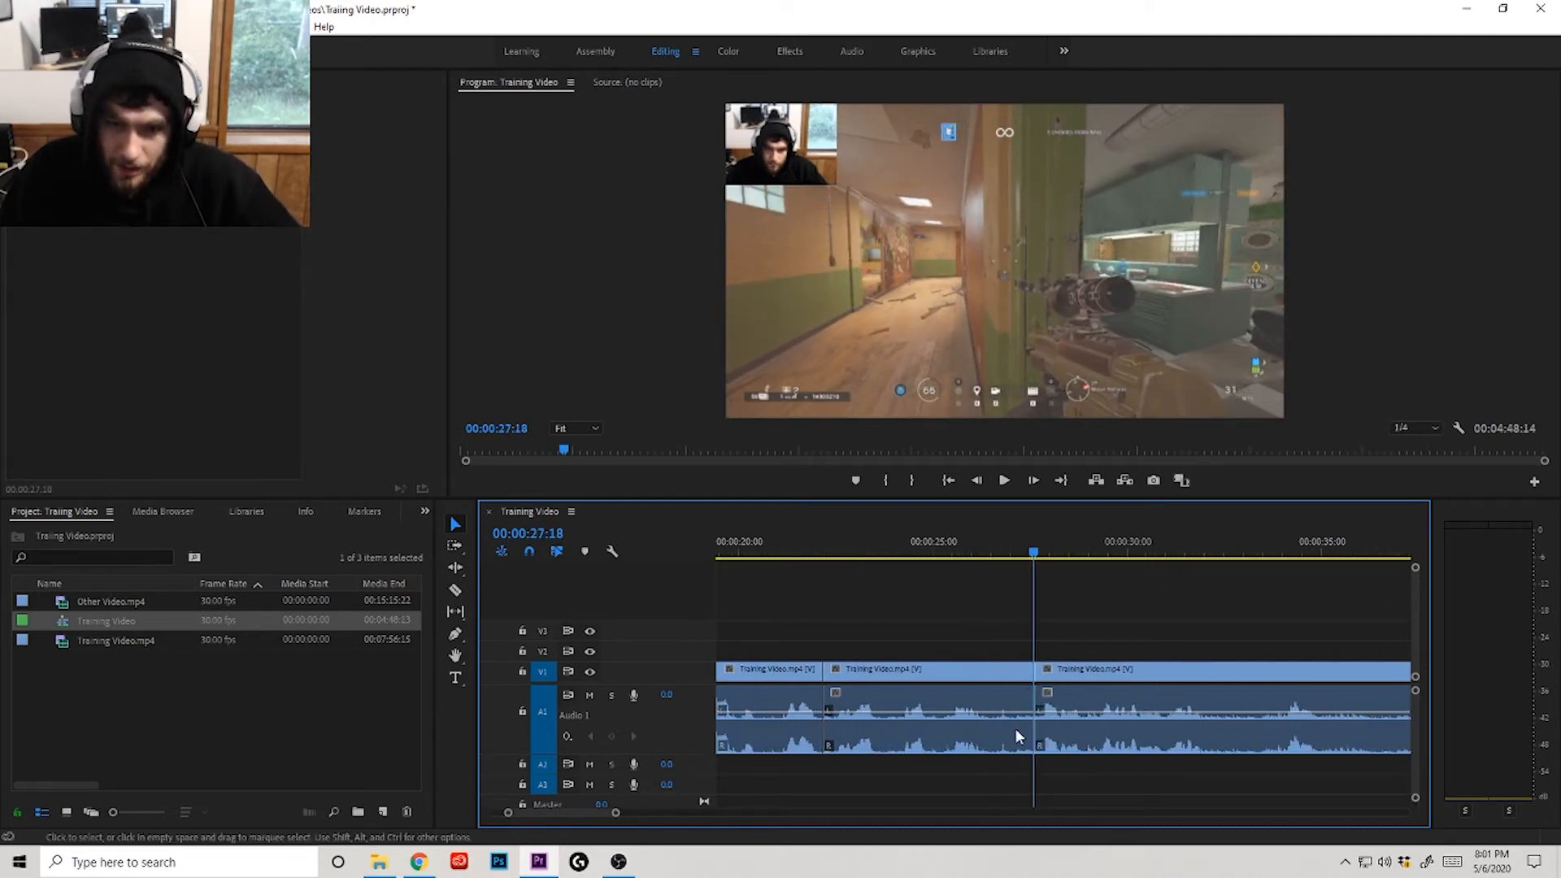
Step: Play the third clip from its start across the cut to 00:00:28:12, and return to 00:00:26:19
{"action": "left_click", "coordinate": [882, 558]}
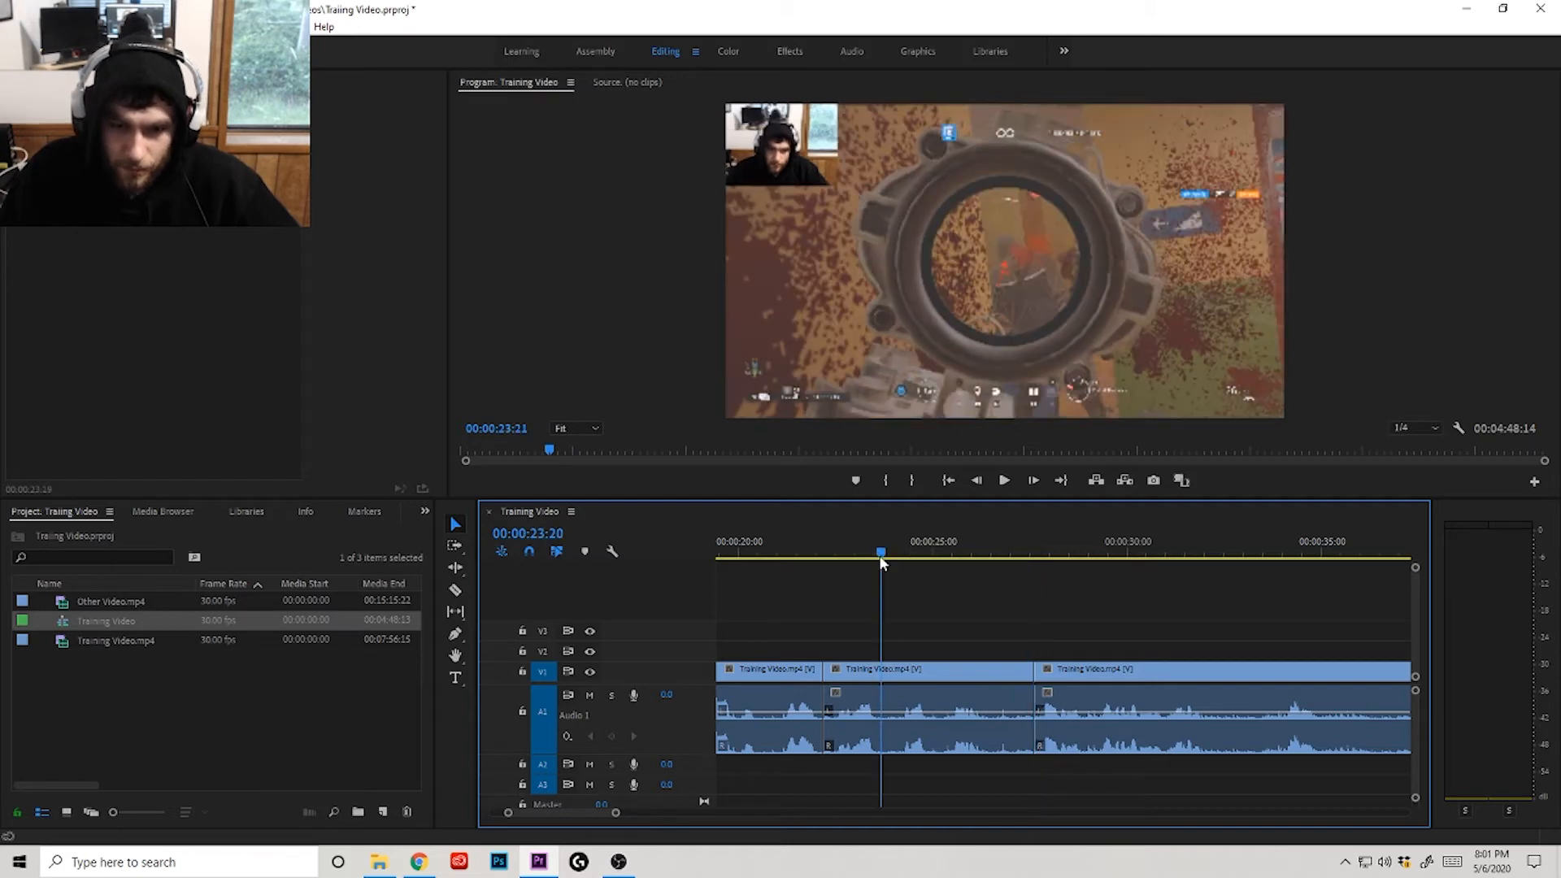
{"action": "left_click_drag", "start_coordinate": [880, 561], "coordinate": [838, 568]}
{"action": "key", "text": "space"}
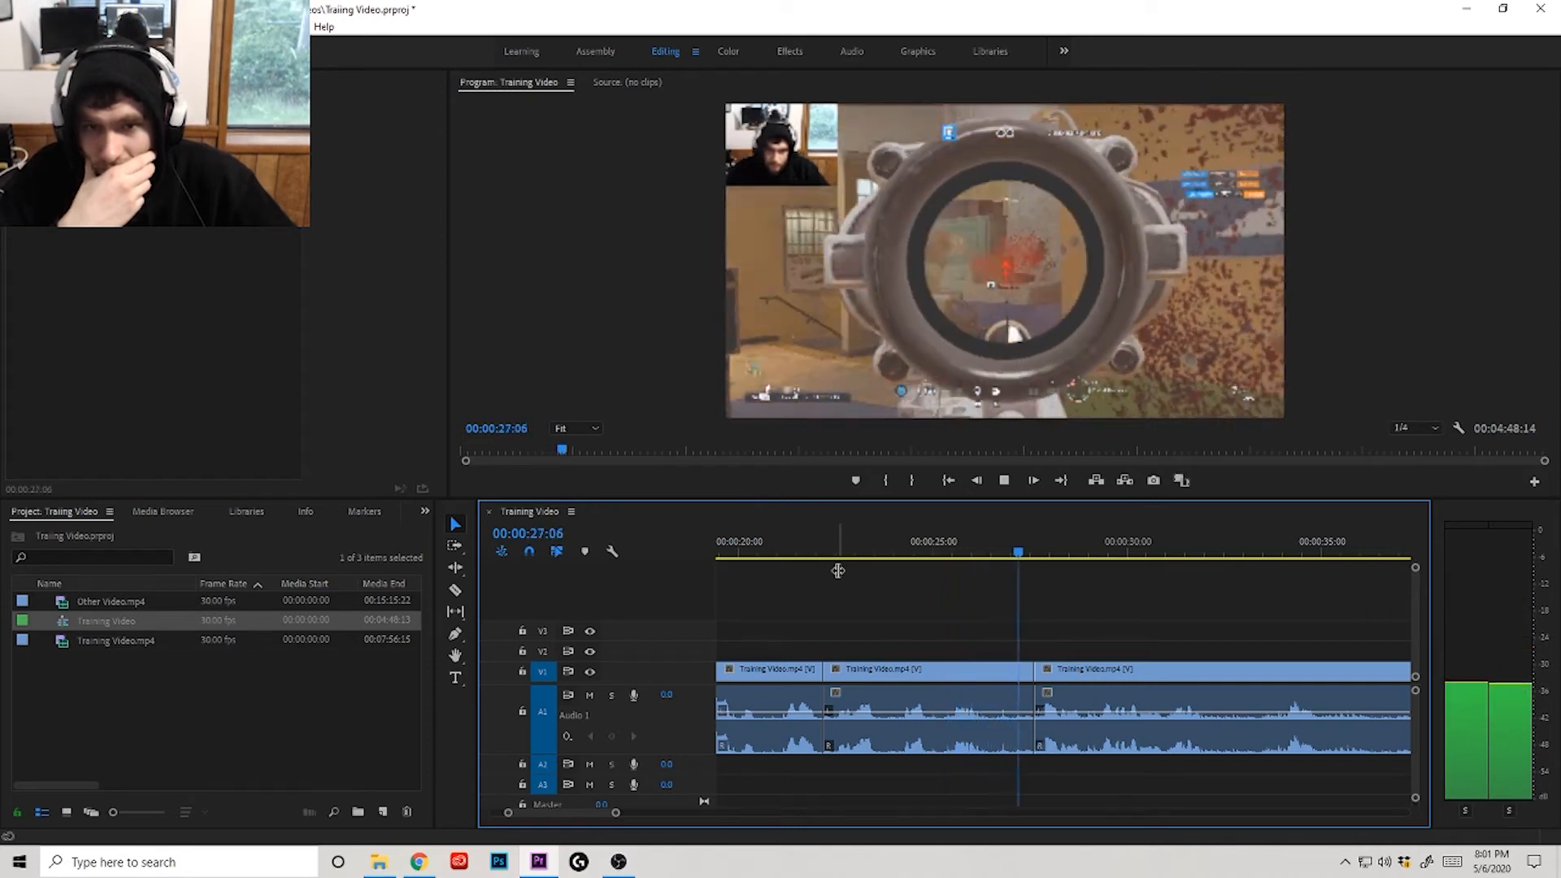
{"action": "key", "text": "space"}
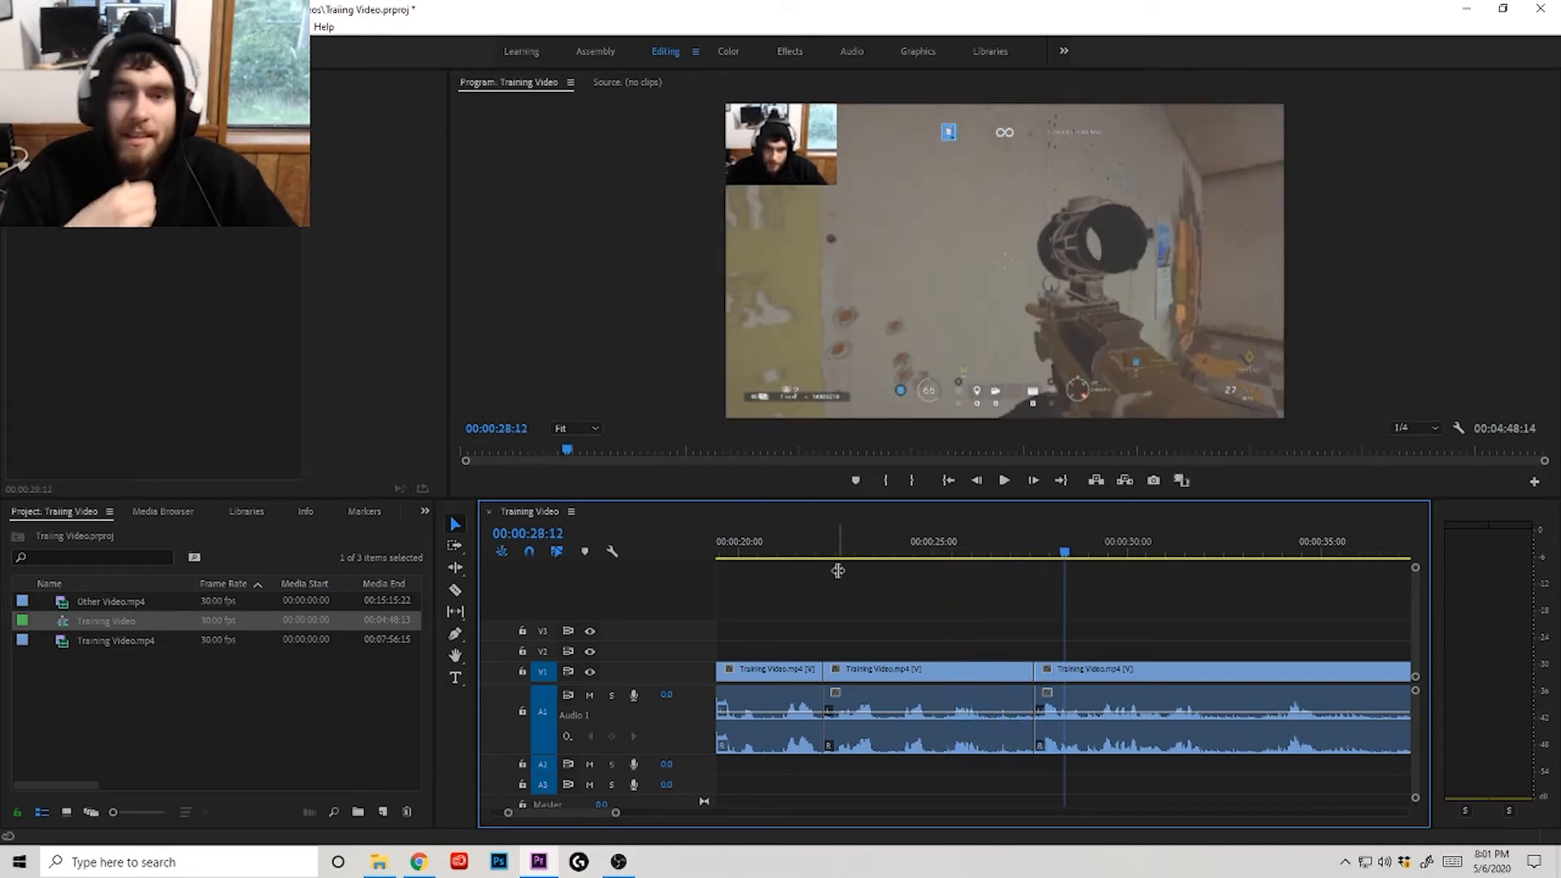
{"action": "left_click", "coordinate": [998, 551]}
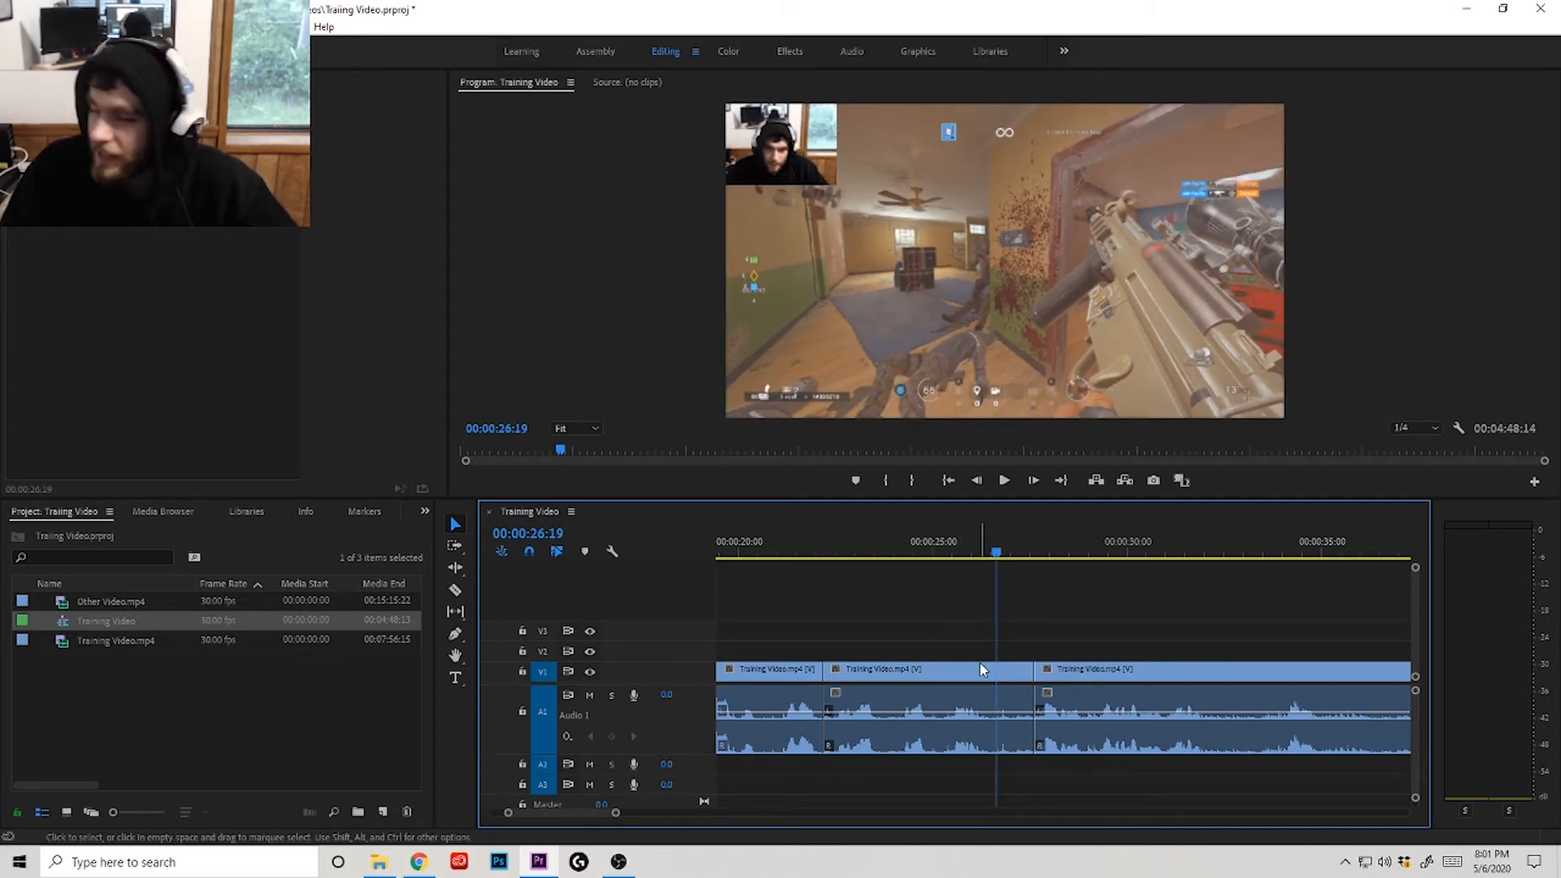
Step: Scrub through the end of the third clip to 00:00:27:10 to examine the footage and audio before the cut
{"action": "scroll", "coordinate": [988, 718], "scroll_direction": "up", "scroll_amount": 2}
{"action": "scroll", "coordinate": [995, 715], "scroll_direction": "up", "scroll_amount": 2}
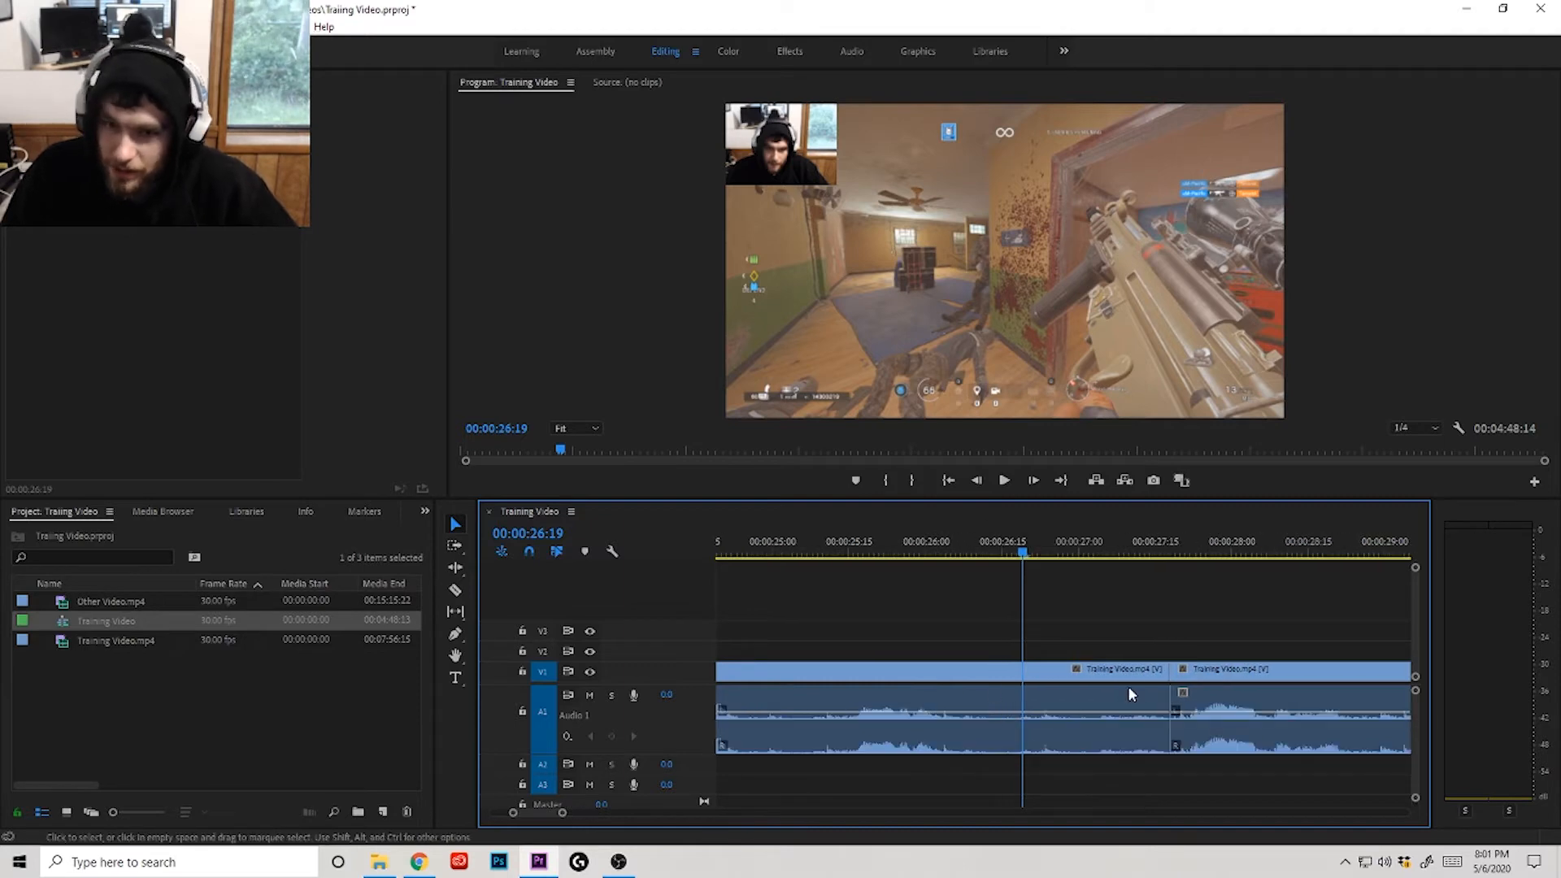
{"action": "left_click_drag", "start_coordinate": [1008, 678], "coordinate": [1168, 679]}
{"action": "left_click_drag", "start_coordinate": [944, 572], "coordinate": [1129, 603]}
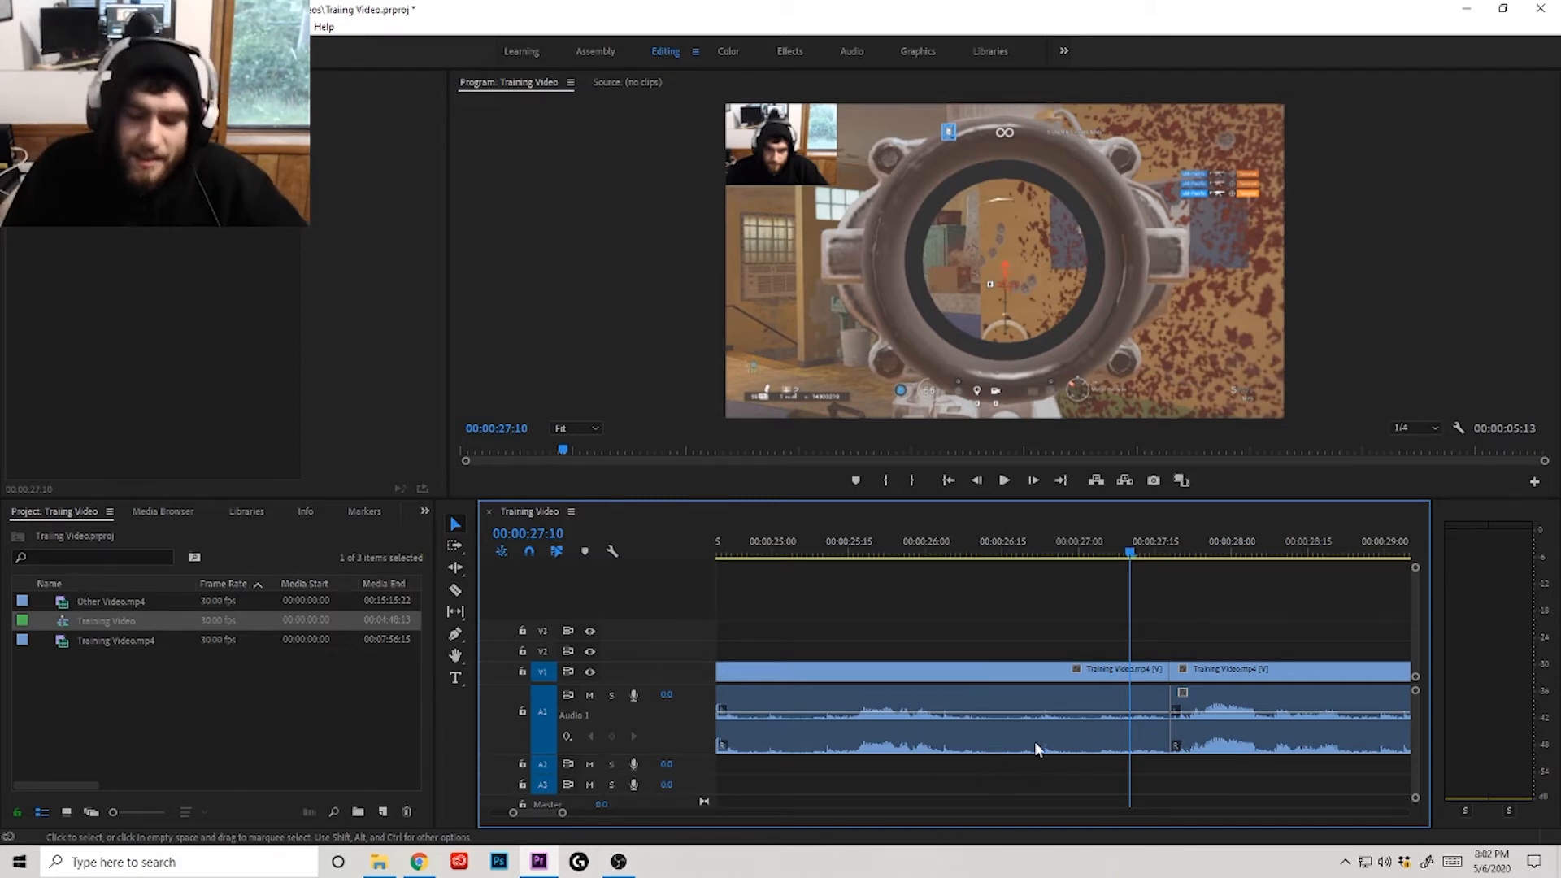
{"action": "scroll", "coordinate": [1021, 735], "scroll_direction": "down", "scroll_amount": 3}
{"action": "scroll", "coordinate": [1005, 728], "scroll_direction": "up", "scroll_amount": 5}
{"action": "scroll", "coordinate": [1009, 719], "scroll_direction": "down", "scroll_amount": 3}
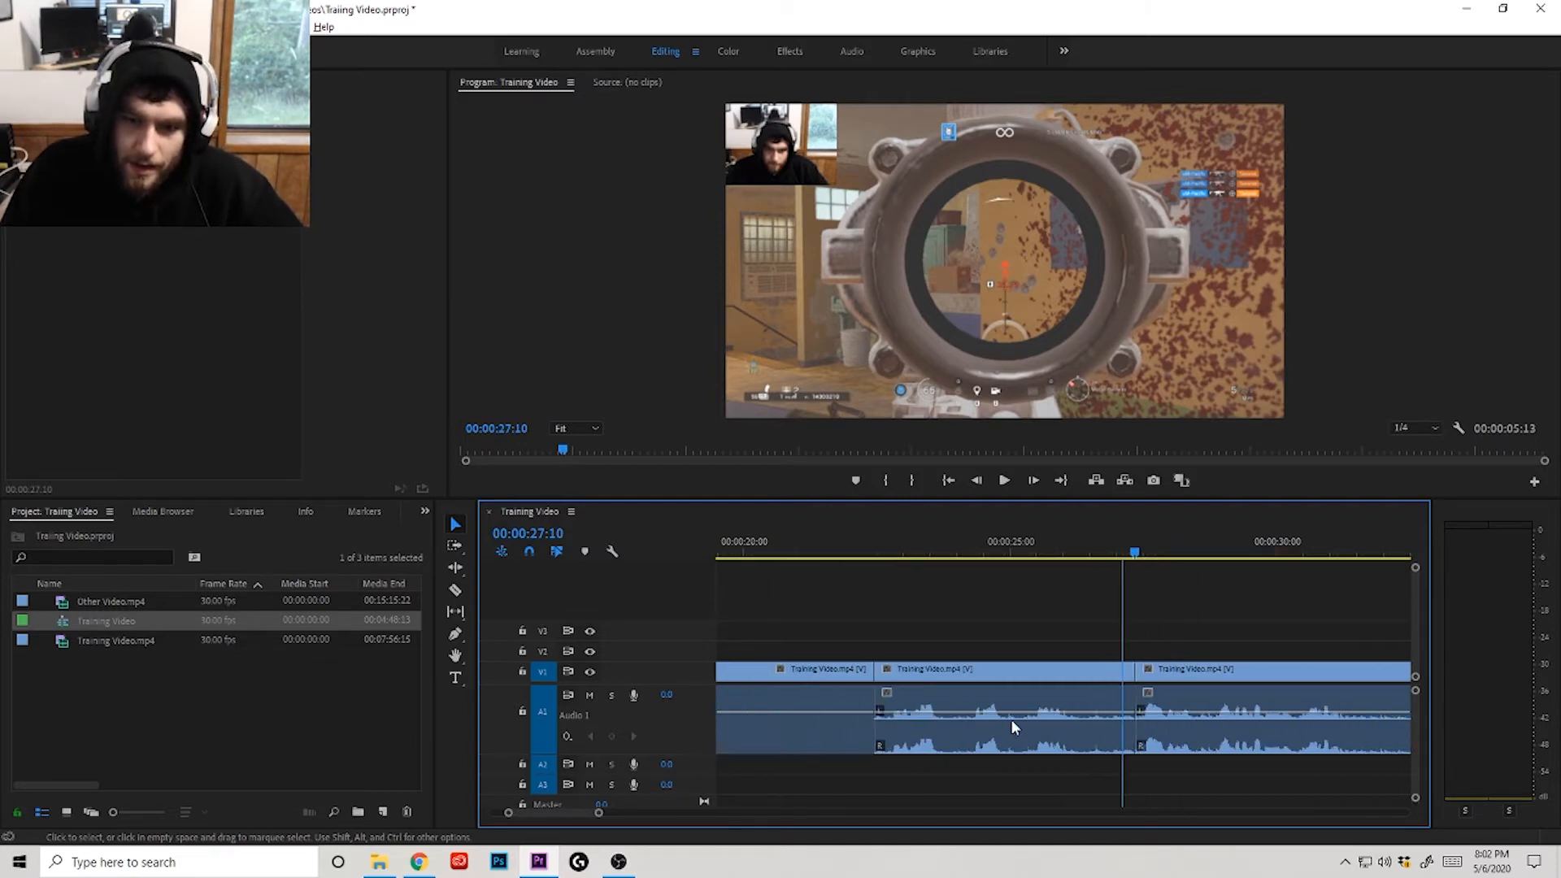
Step: Scrub back through the end of the third clip and ripple-trim its end to 00:00:26:11
{"action": "scroll", "coordinate": [1029, 721], "scroll_direction": "up", "scroll_amount": 2}
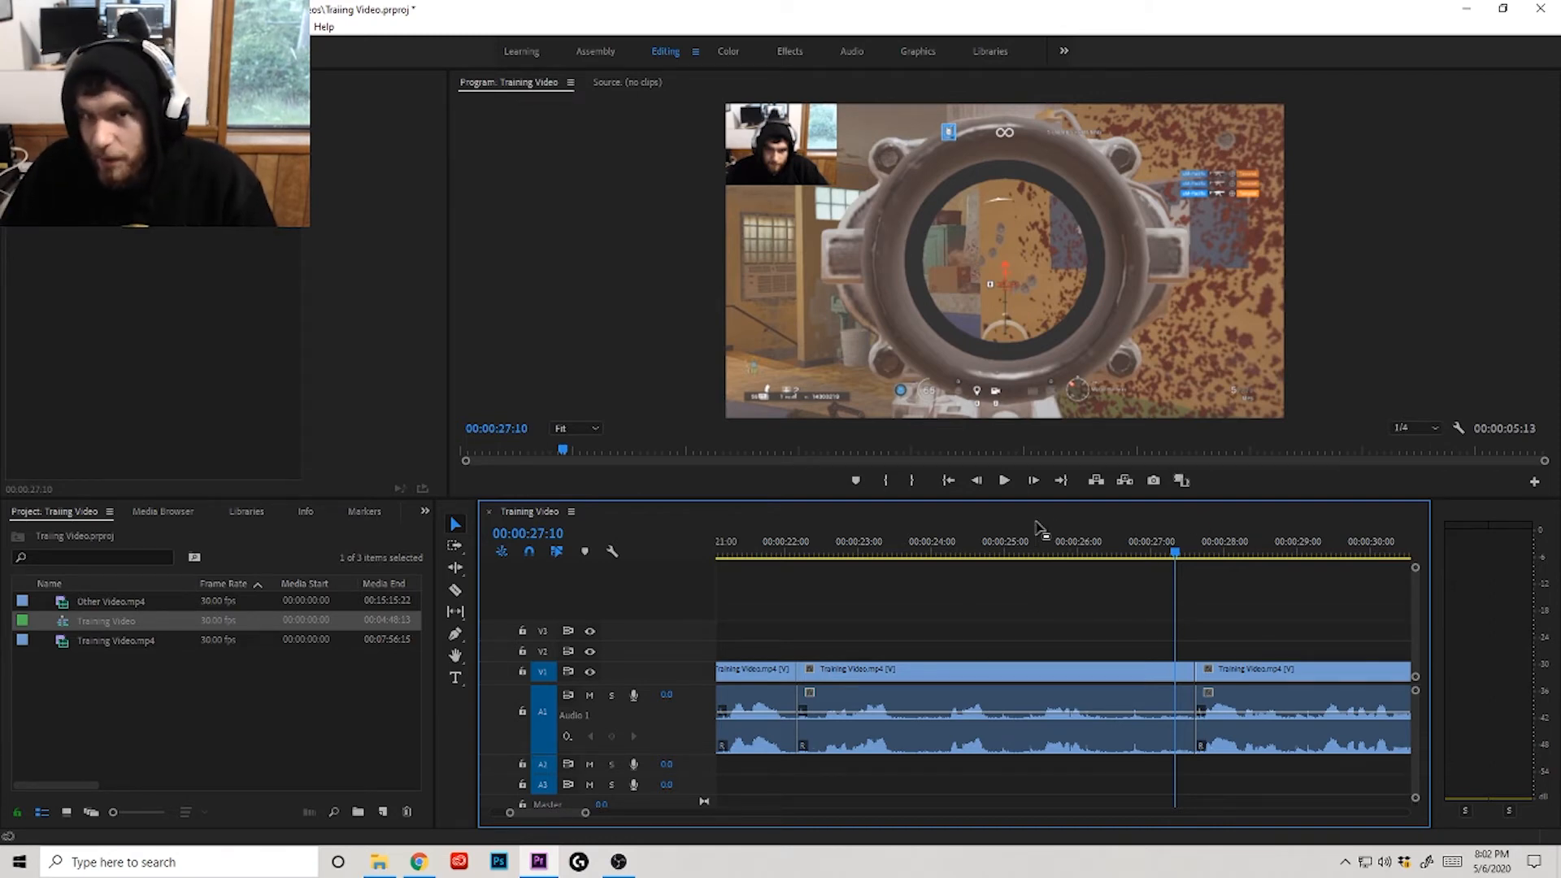
{"action": "left_click_drag", "start_coordinate": [1049, 543], "coordinate": [1173, 553]}
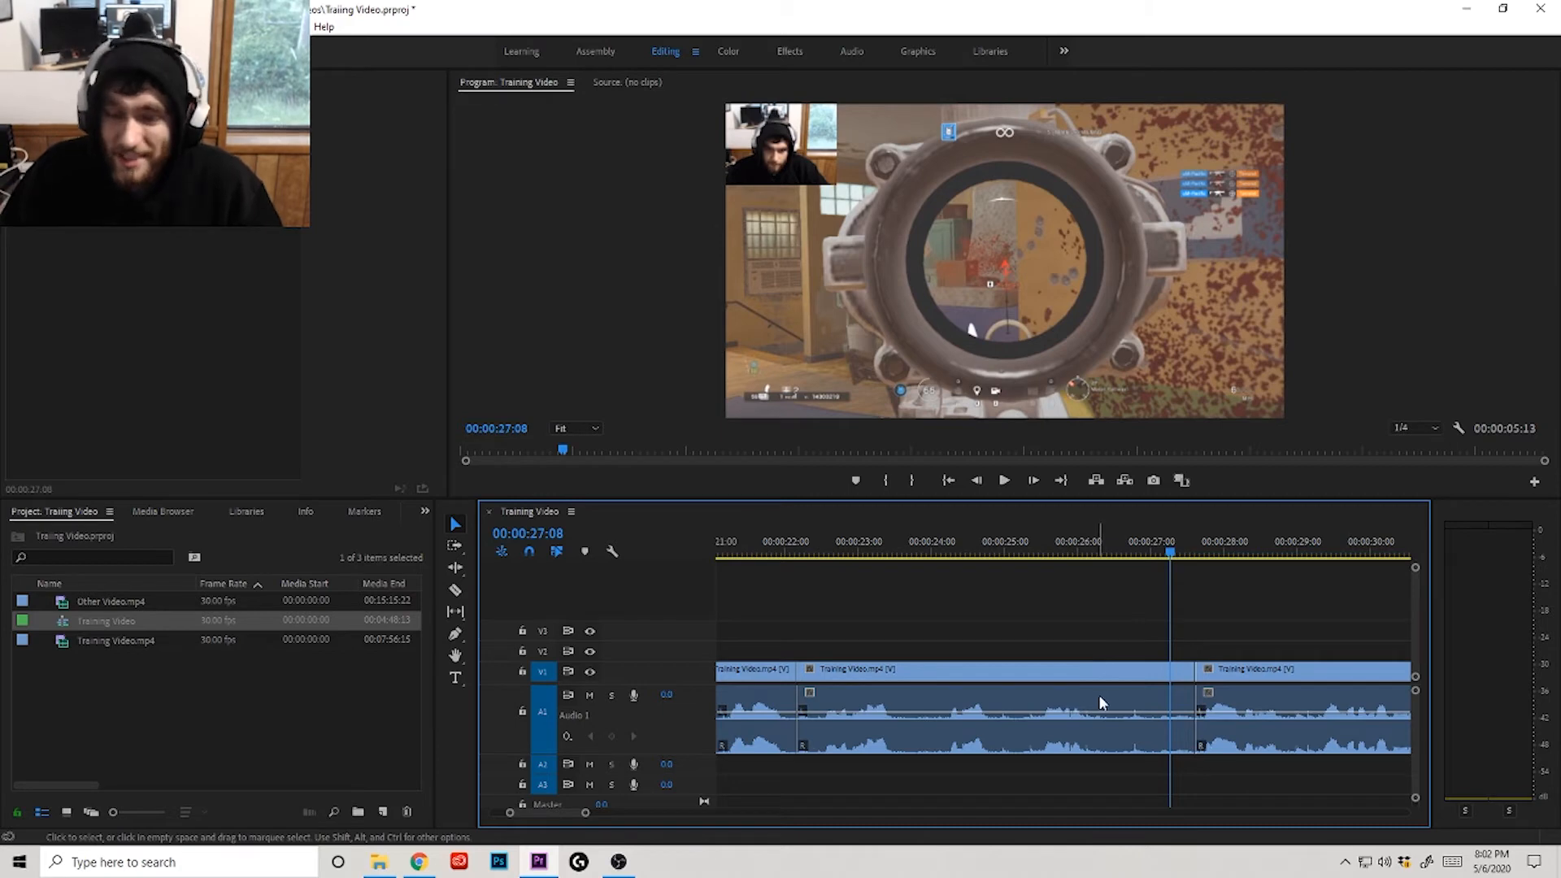
{"action": "left_click", "coordinate": [1105, 557]}
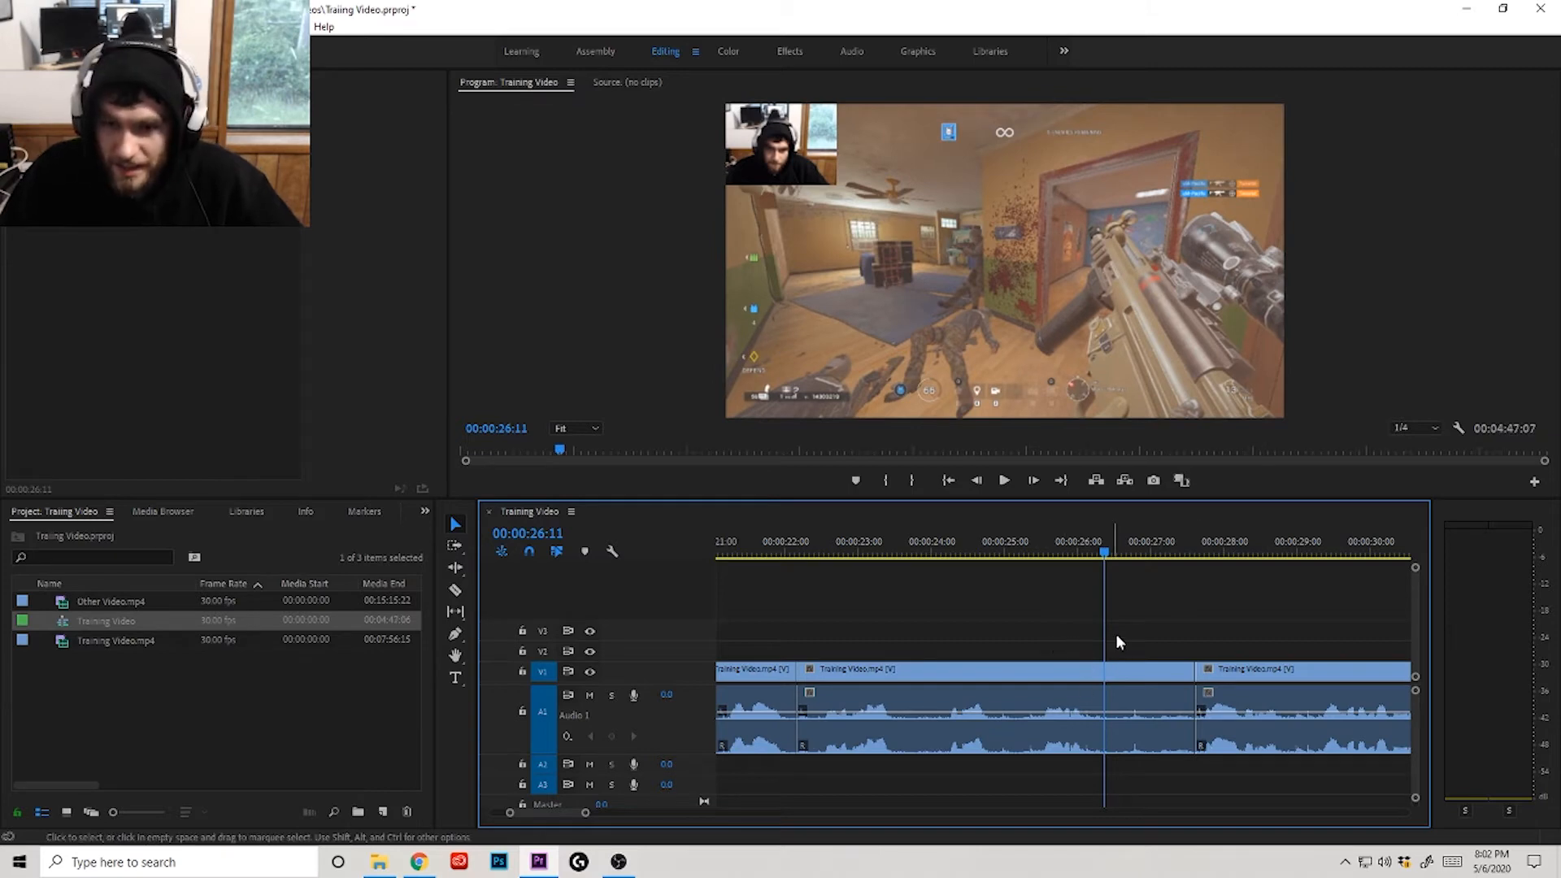
{"action": "key", "text": "w"}
Step: Play the sequence across the new cut and on through the last clip to 00:00:30:23
{"action": "key", "text": "space"}
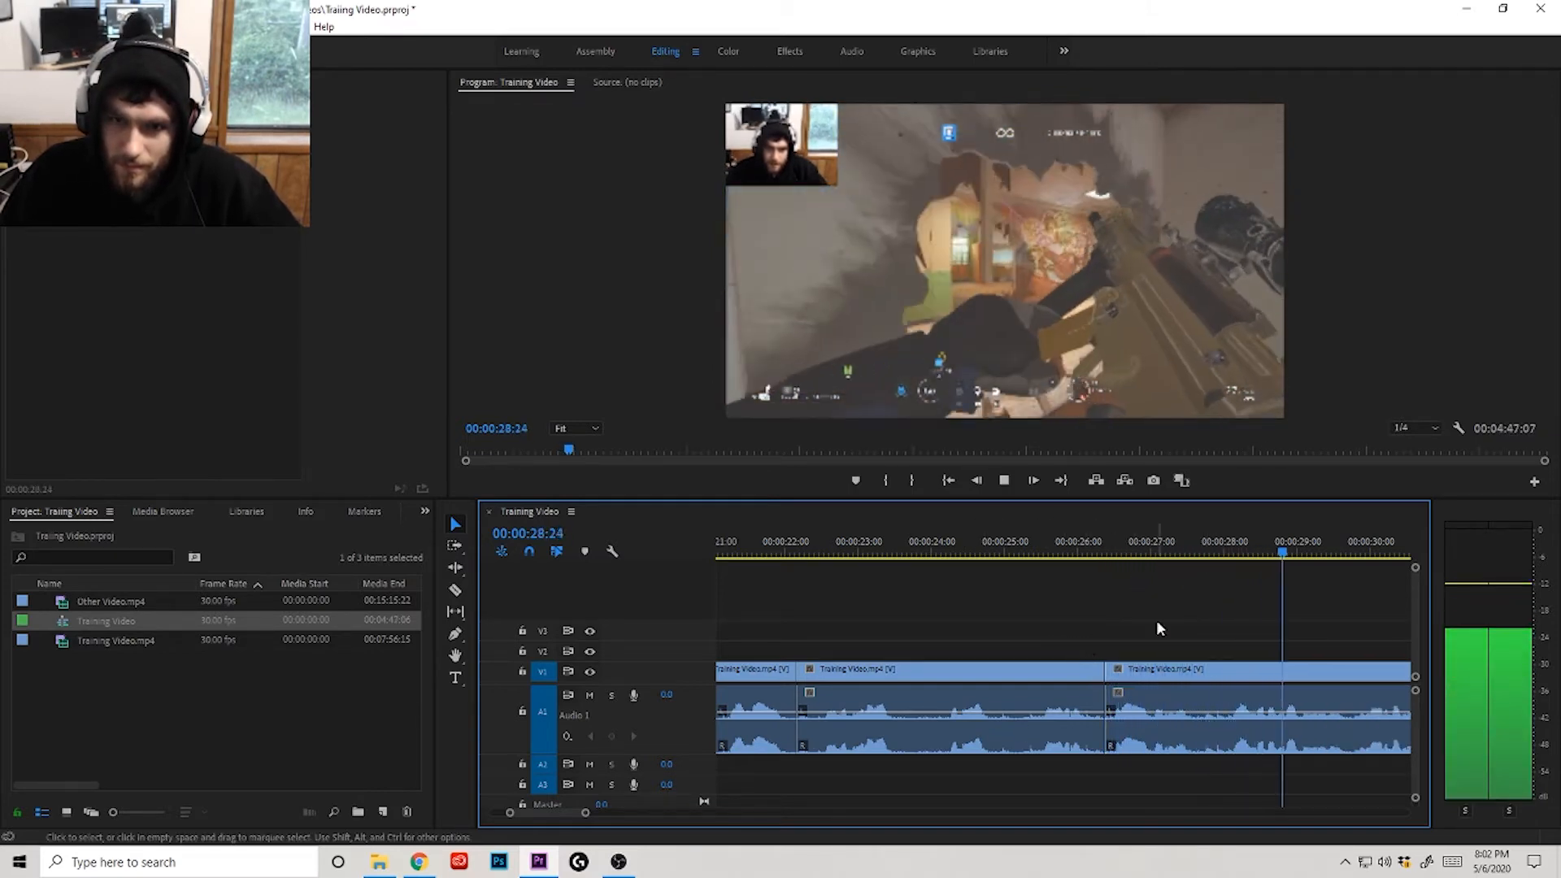
{"action": "key", "text": "space"}
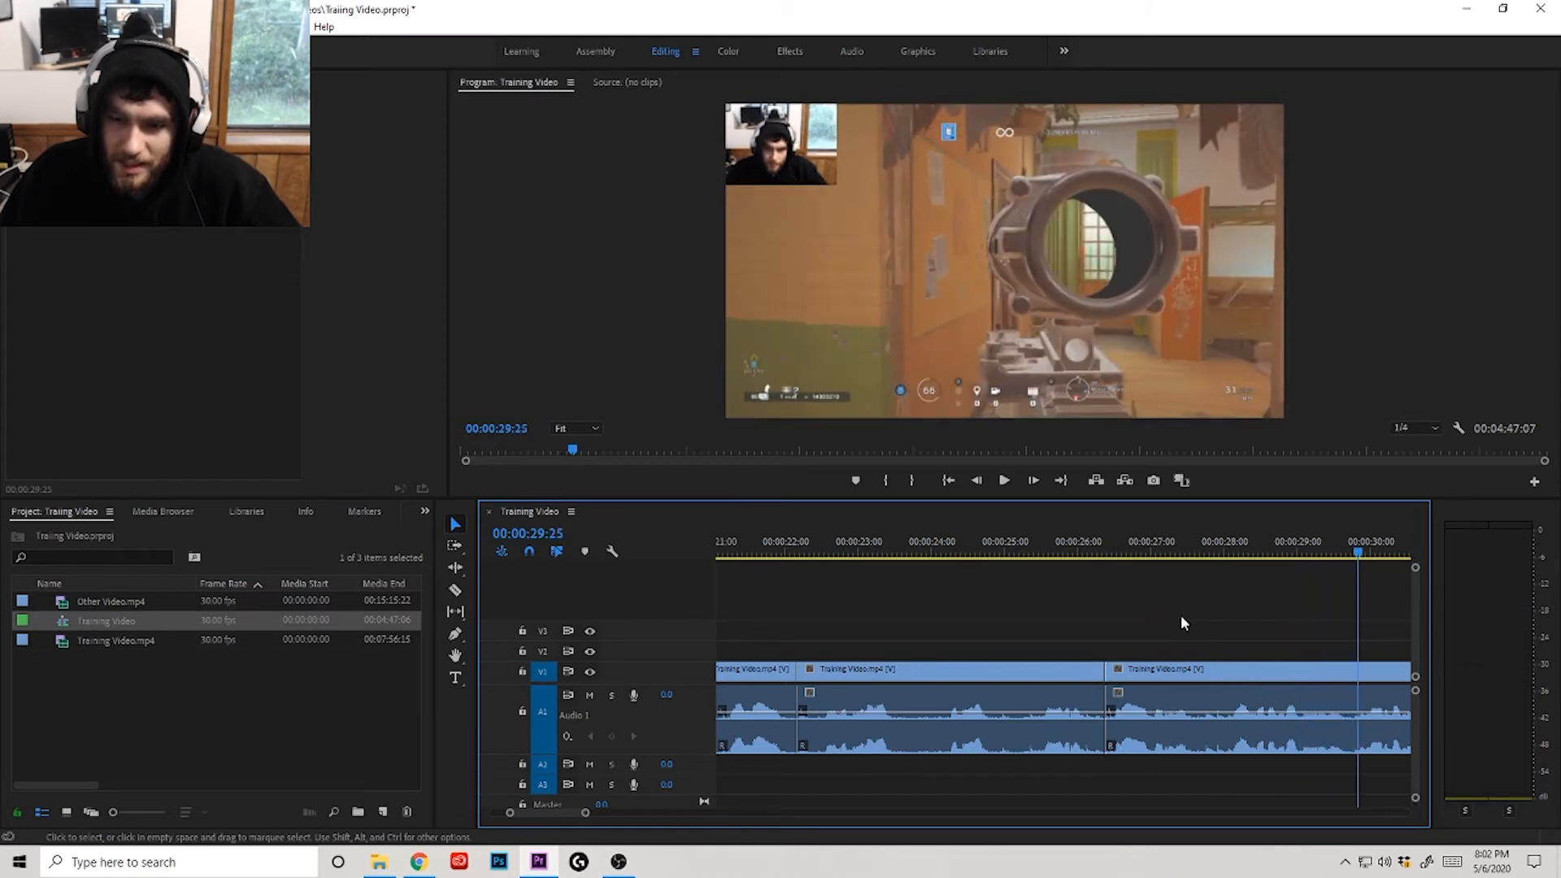
{"action": "scroll", "coordinate": [1192, 596], "scroll_direction": "down", "scroll_amount": 1}
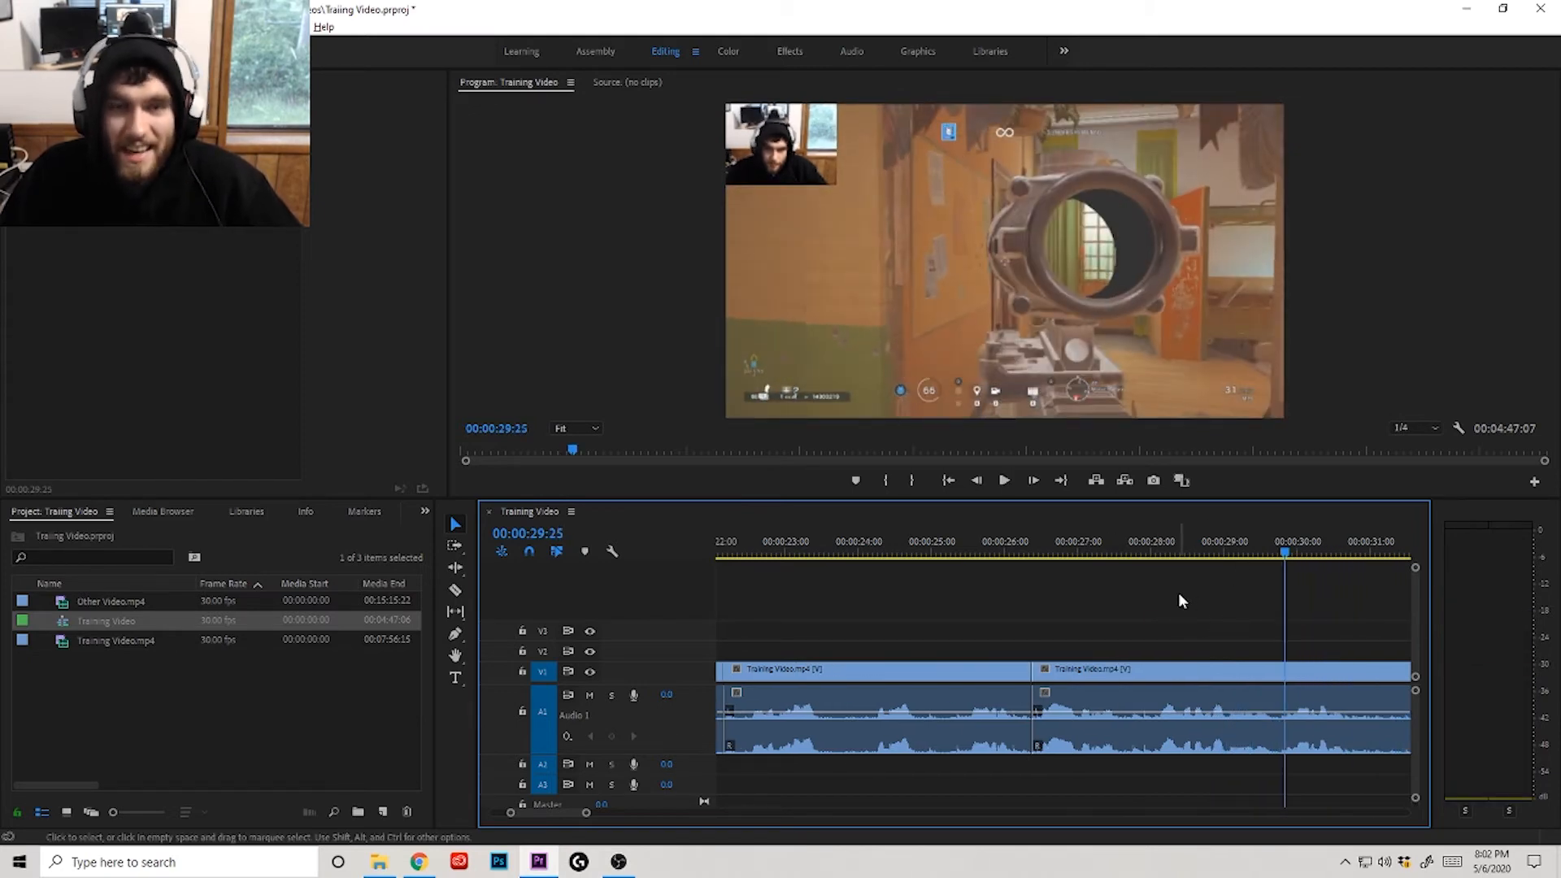
{"action": "scroll", "coordinate": [1192, 613], "scroll_direction": "down", "scroll_amount": 2}
{"action": "scroll", "coordinate": [1203, 617], "scroll_direction": "up", "scroll_amount": 1}
{"action": "scroll", "coordinate": [1221, 613], "scroll_direction": "down", "scroll_amount": 1}
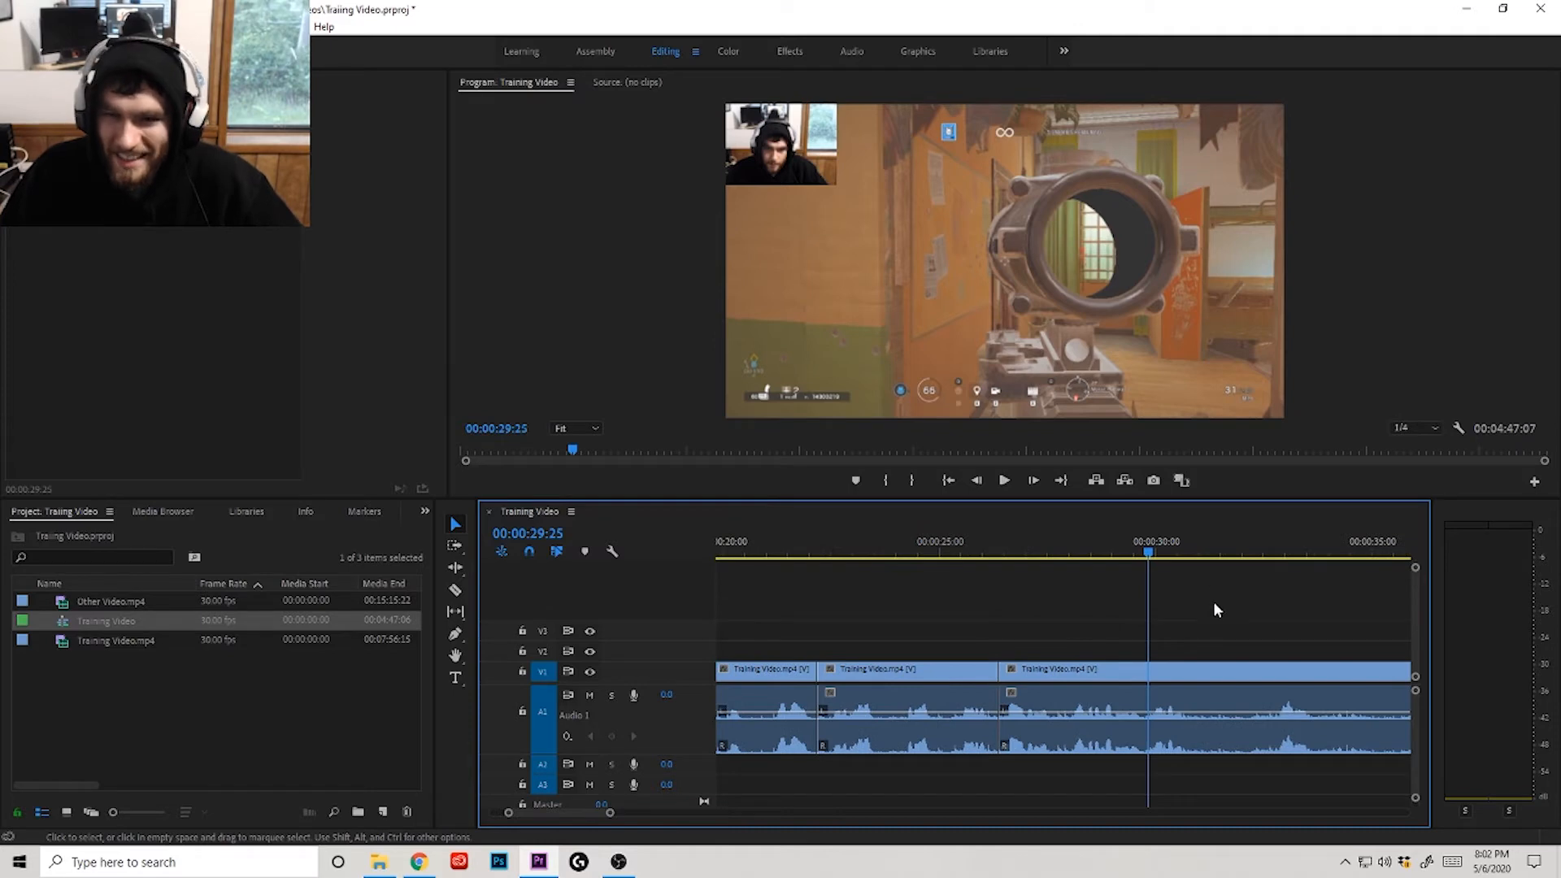
{"action": "key", "text": "space"}
{"action": "key", "text": "space"}
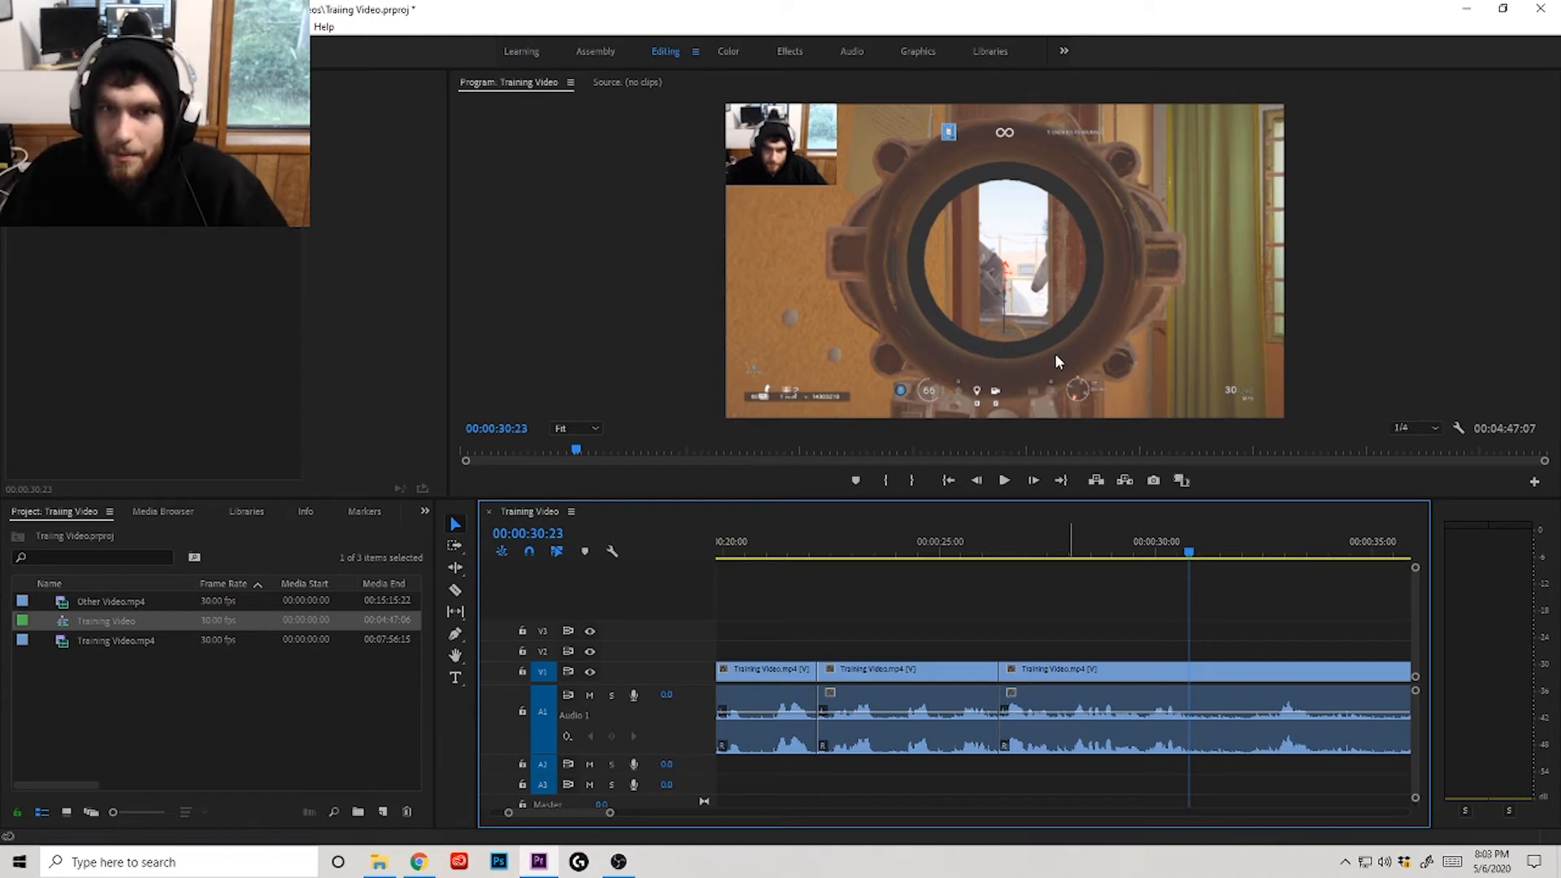
Step: Play the last clip on from 00:00:30:23 to 00:00:33:04 to review the footage there
{"action": "key", "text": "minus"}
{"action": "key", "text": "minus"}
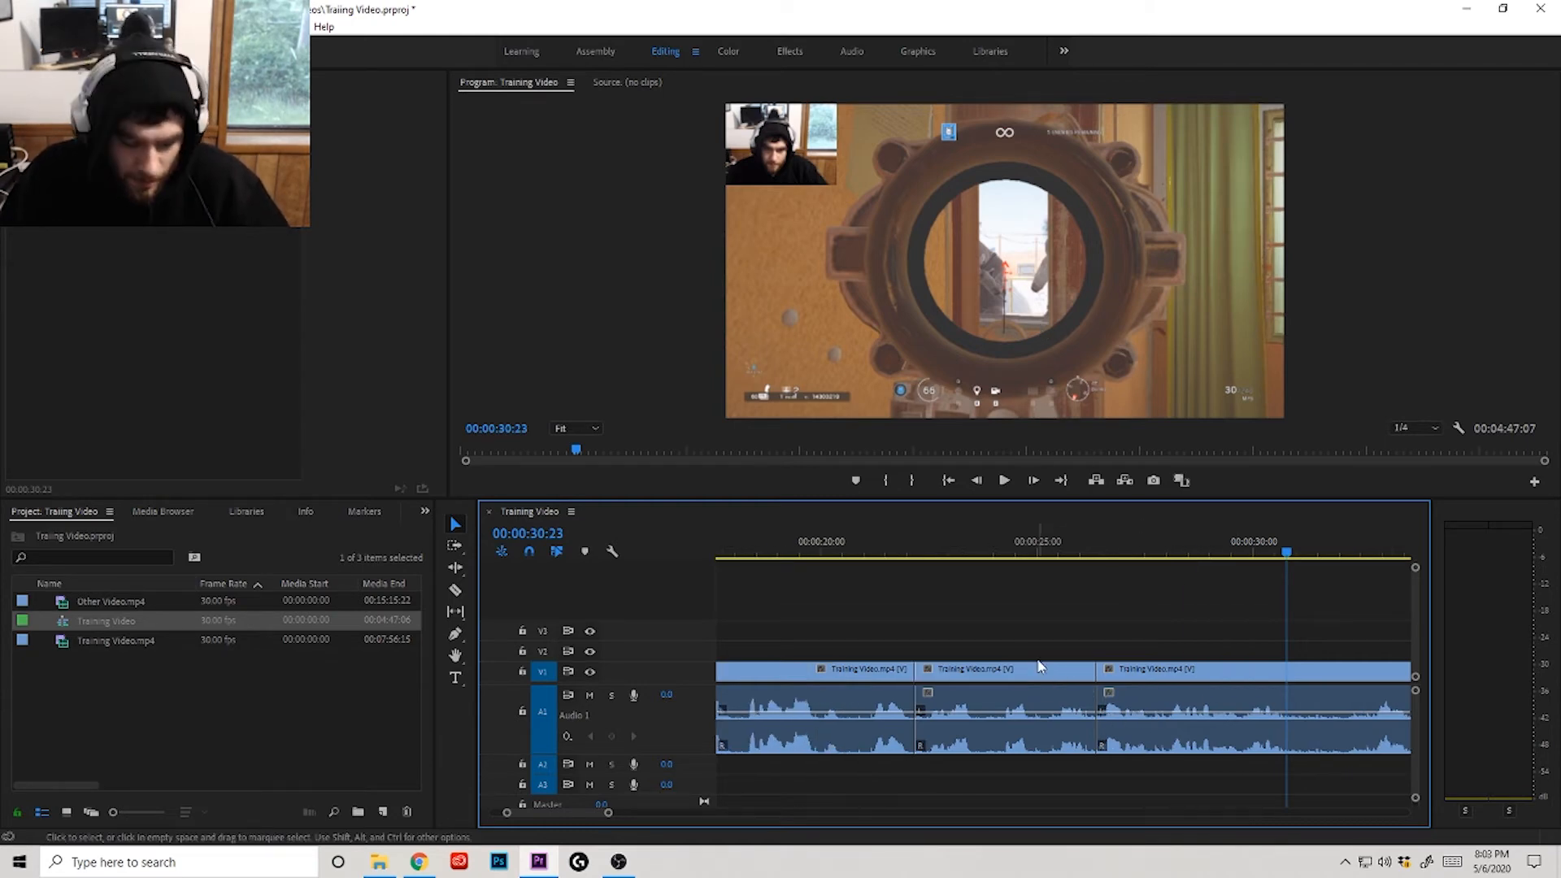
{"action": "scroll", "coordinate": [1055, 654], "scroll_direction": "down", "scroll_amount": 6}
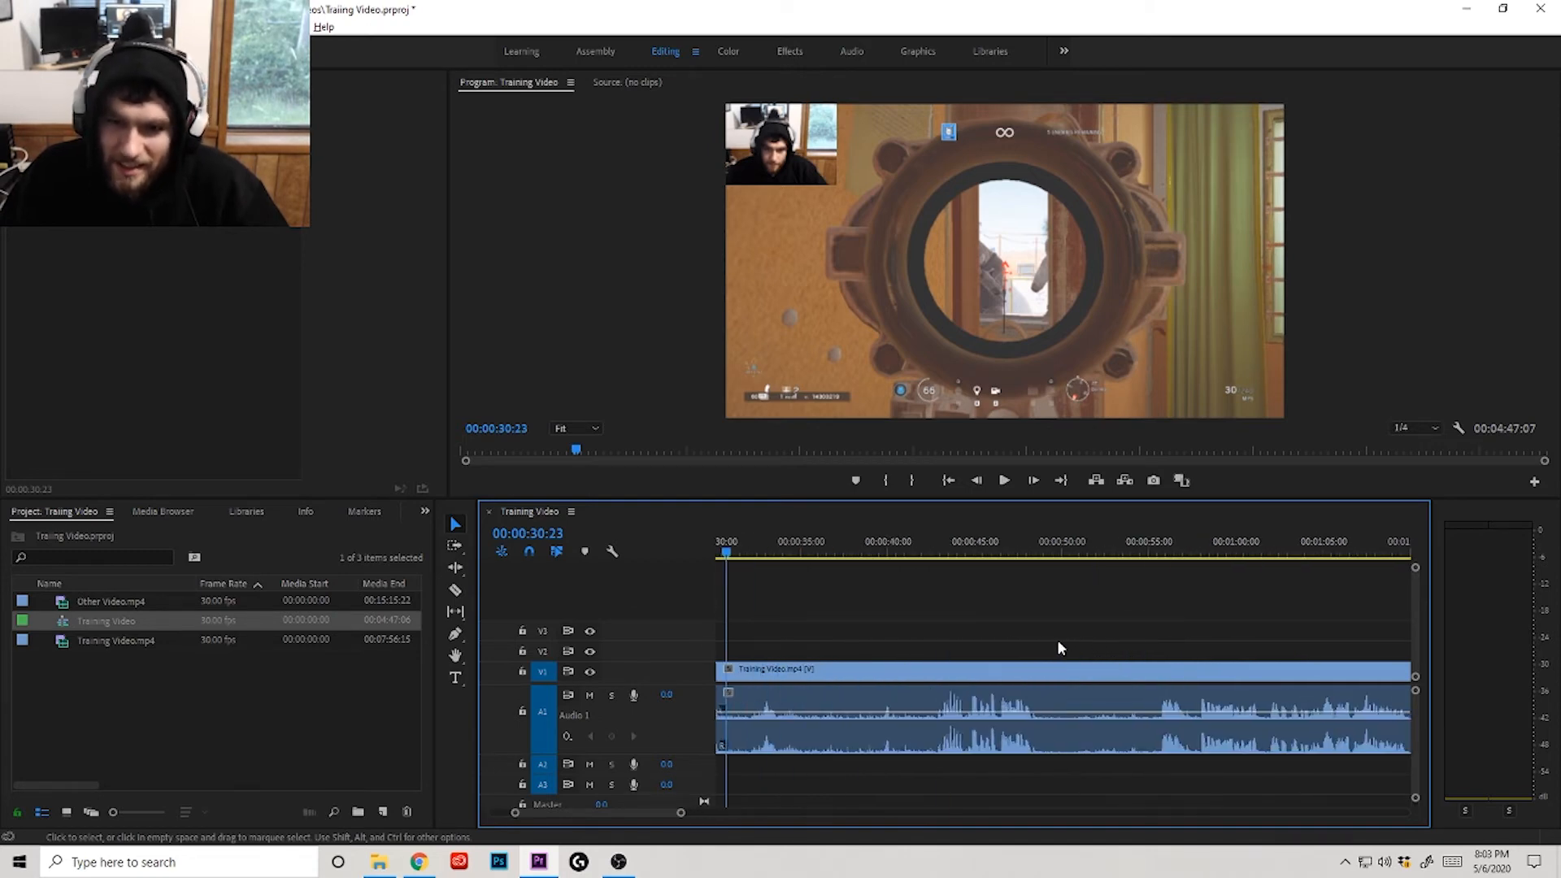
{"action": "scroll", "coordinate": [1044, 618], "scroll_direction": "up", "scroll_amount": 1}
{"action": "key", "text": "space"}
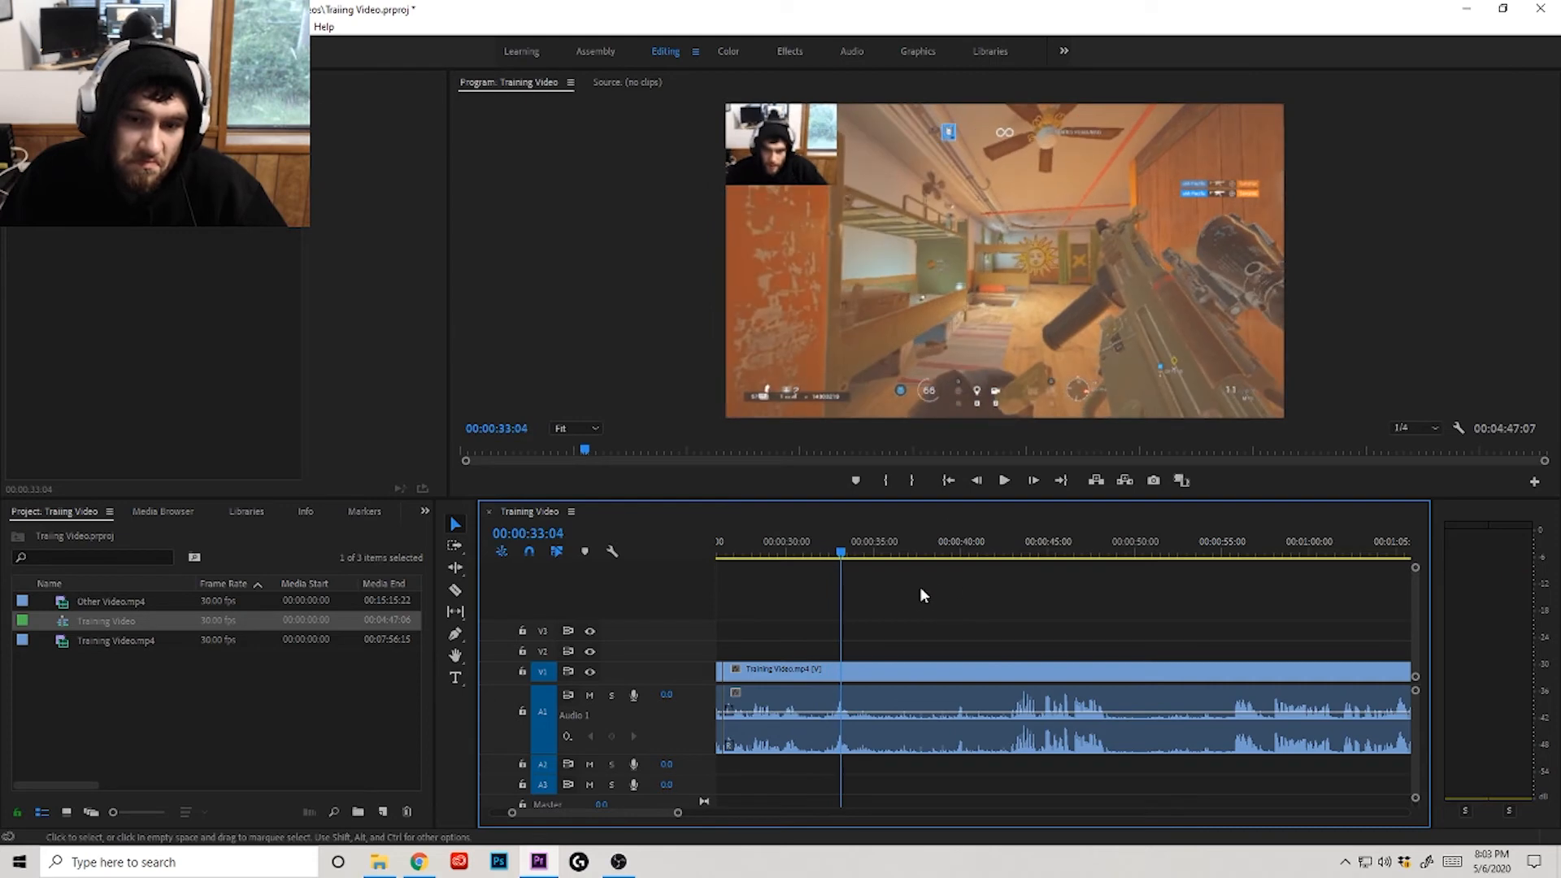
Step: Scrub back to 00:00:30:23 and ripple-trim the start of the last clip to this point
{"action": "left_click", "coordinate": [829, 556]}
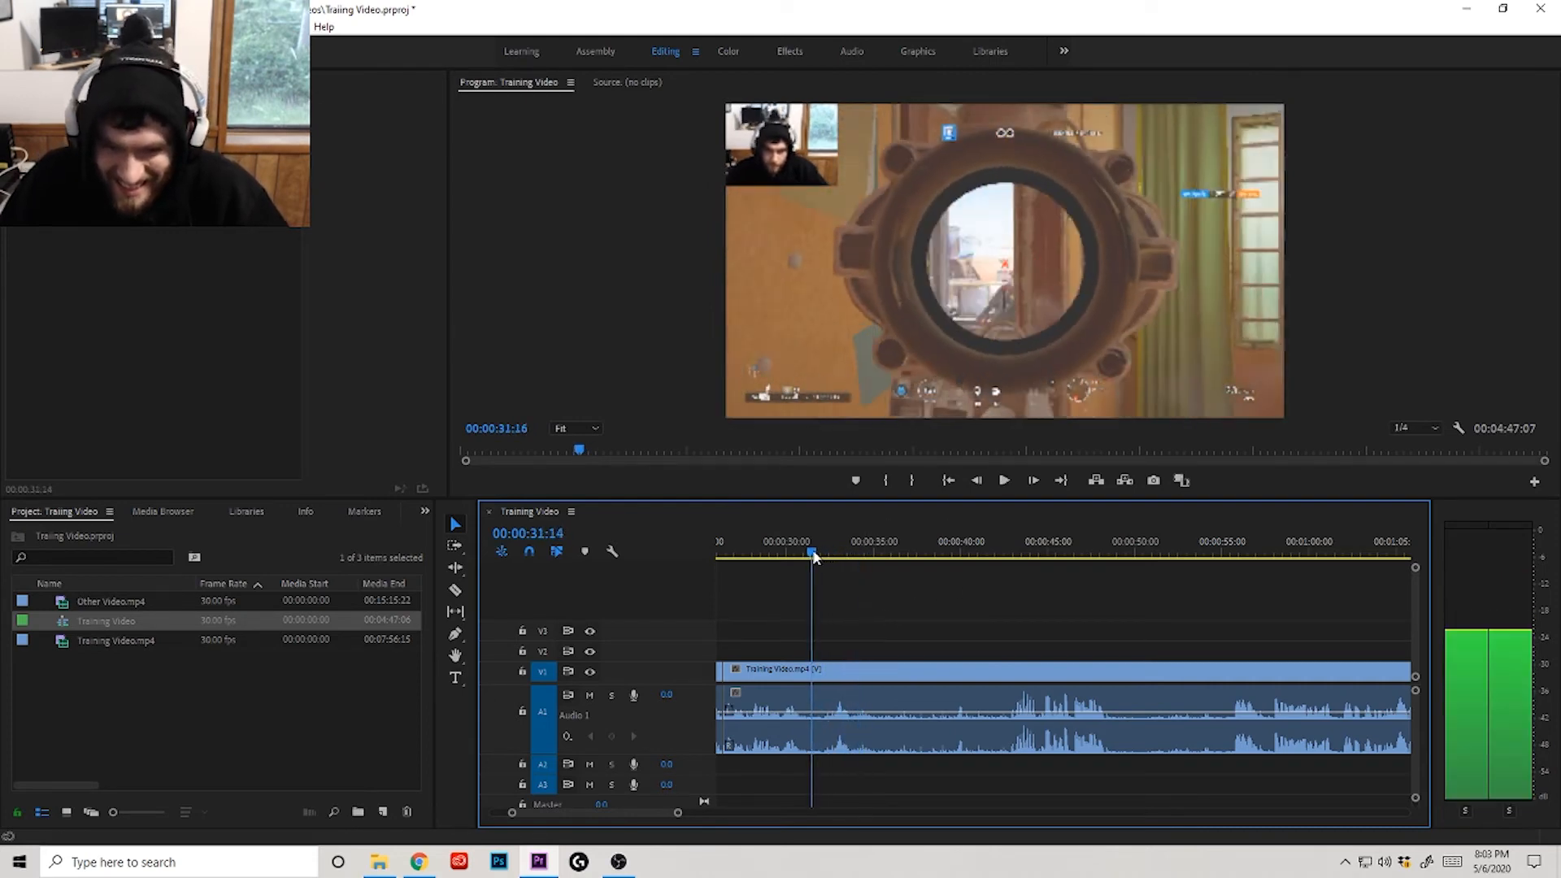
{"action": "key", "text": "space"}
{"action": "key", "text": "equal"}
{"action": "key", "text": "equal"}
{"action": "scroll", "coordinate": [878, 680], "scroll_direction": "up", "scroll_amount": 2}
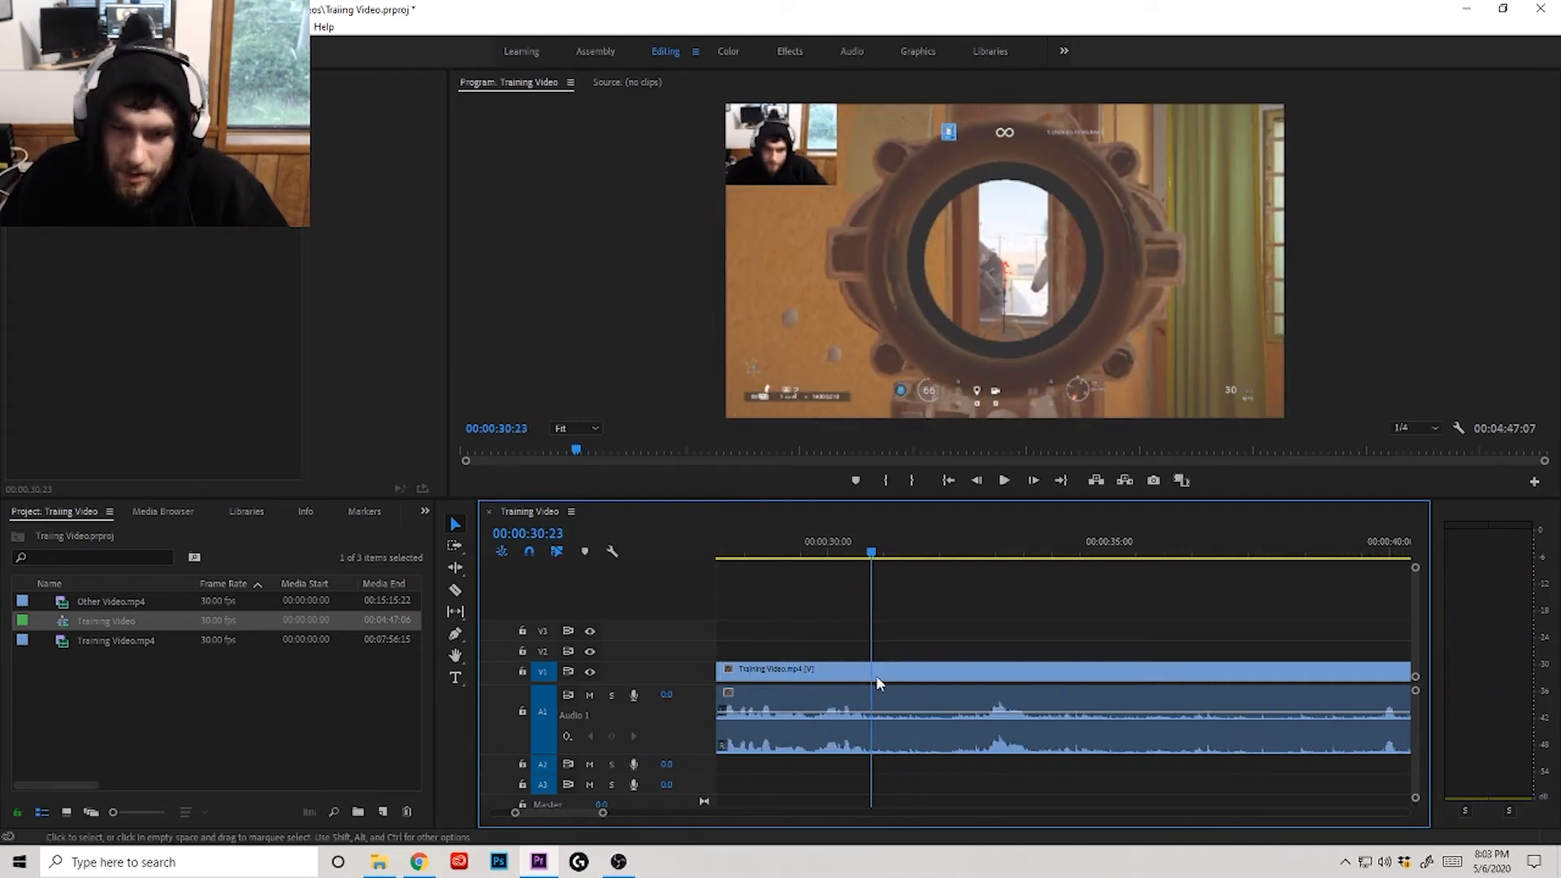
{"action": "key", "text": "q"}
Step: Play the trimmed last clip past its spoken part and split it at 00:00:29:09
{"action": "key", "text": "space"}
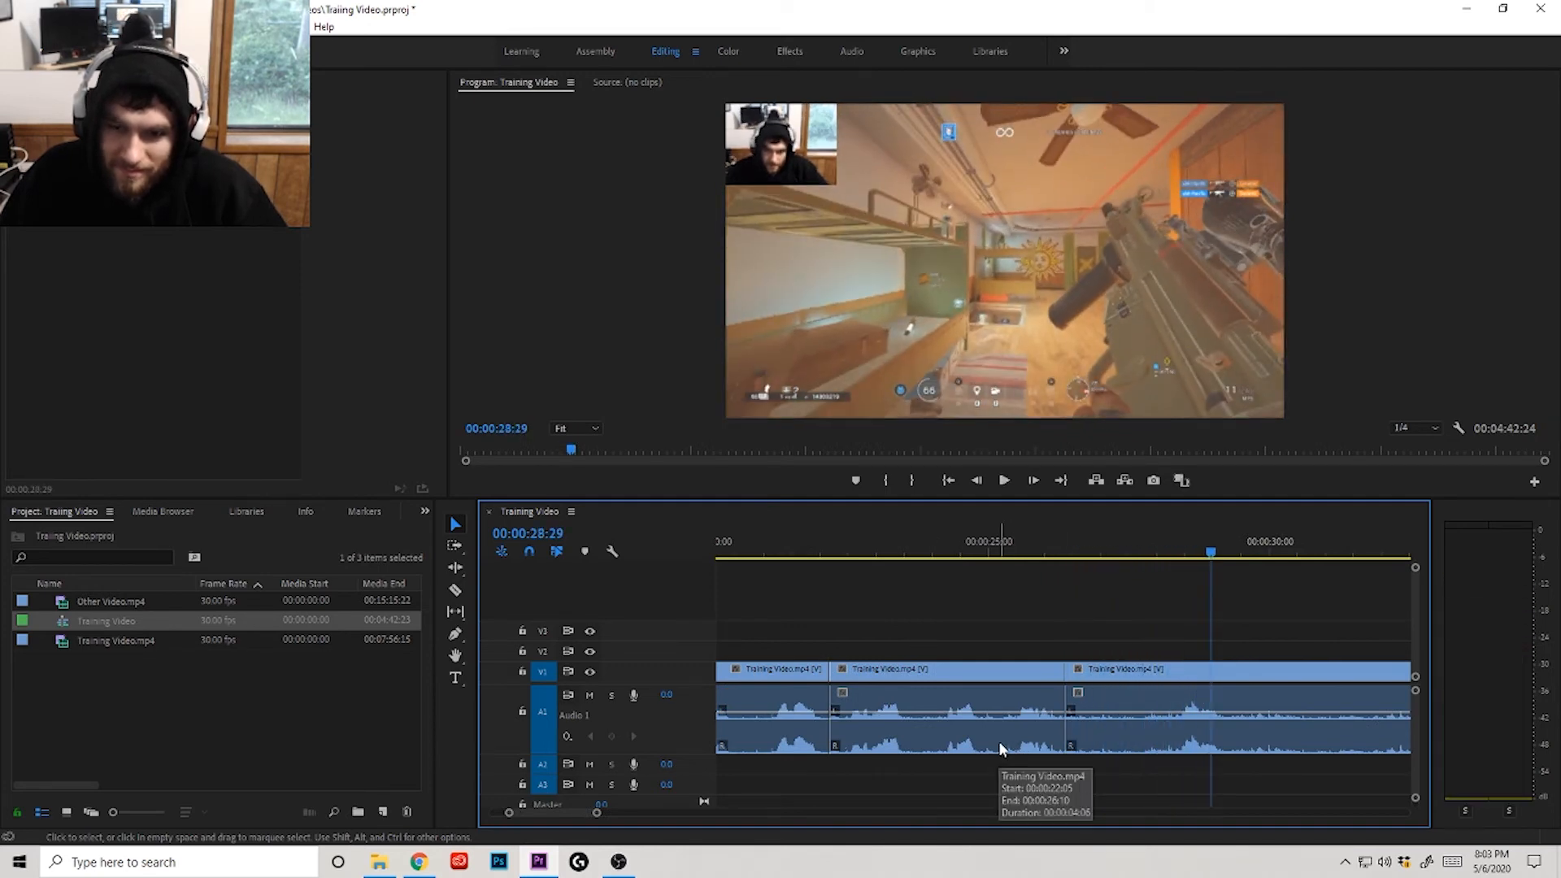
{"action": "key", "text": "space"}
{"action": "key", "text": "ctrl+k"}
Step: Examine the whole sequence to compare the finished cuts with the remaining uncut footage
{"action": "key", "text": "minus"}
{"action": "key", "text": "minus"}
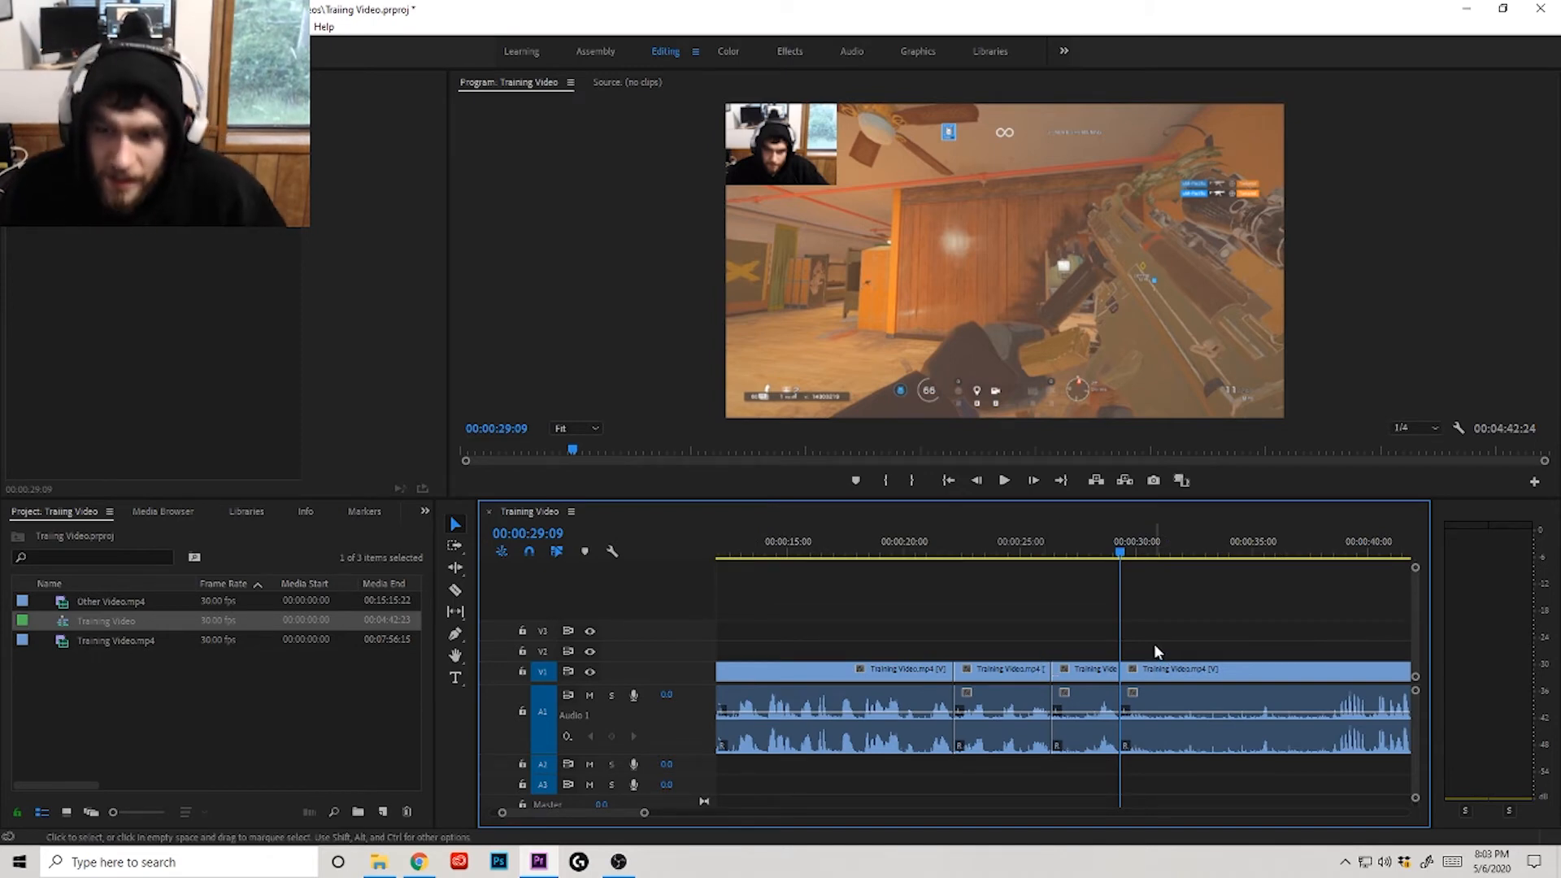
{"action": "key", "text": "minus"}
{"action": "key", "text": "minus"}
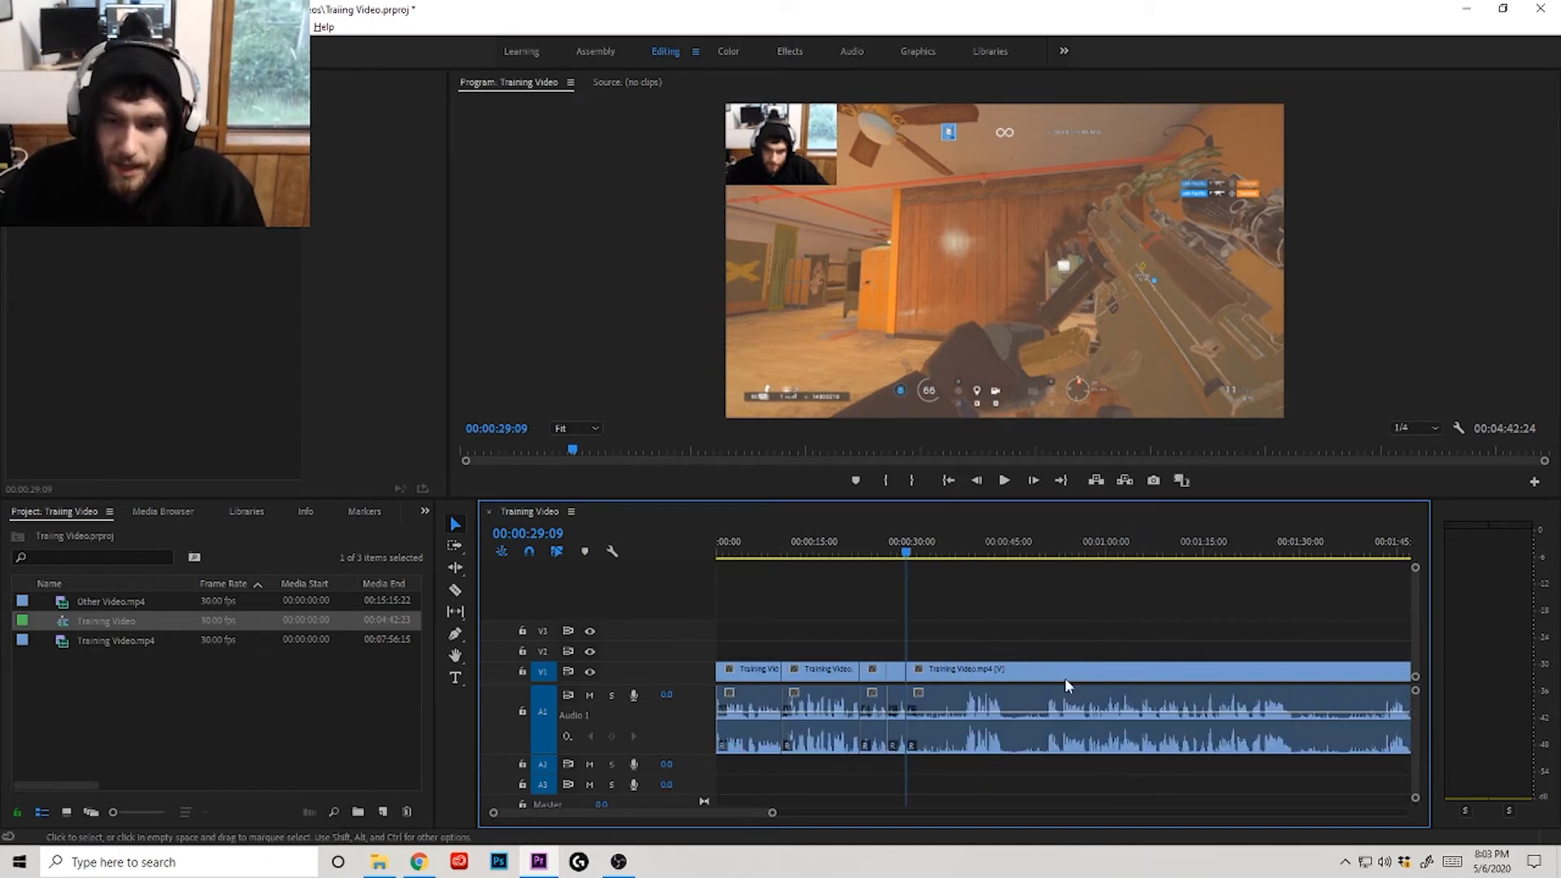
{"action": "key", "text": "minus"}
{"action": "key", "text": "minus"}
{"action": "key", "text": "minus"}
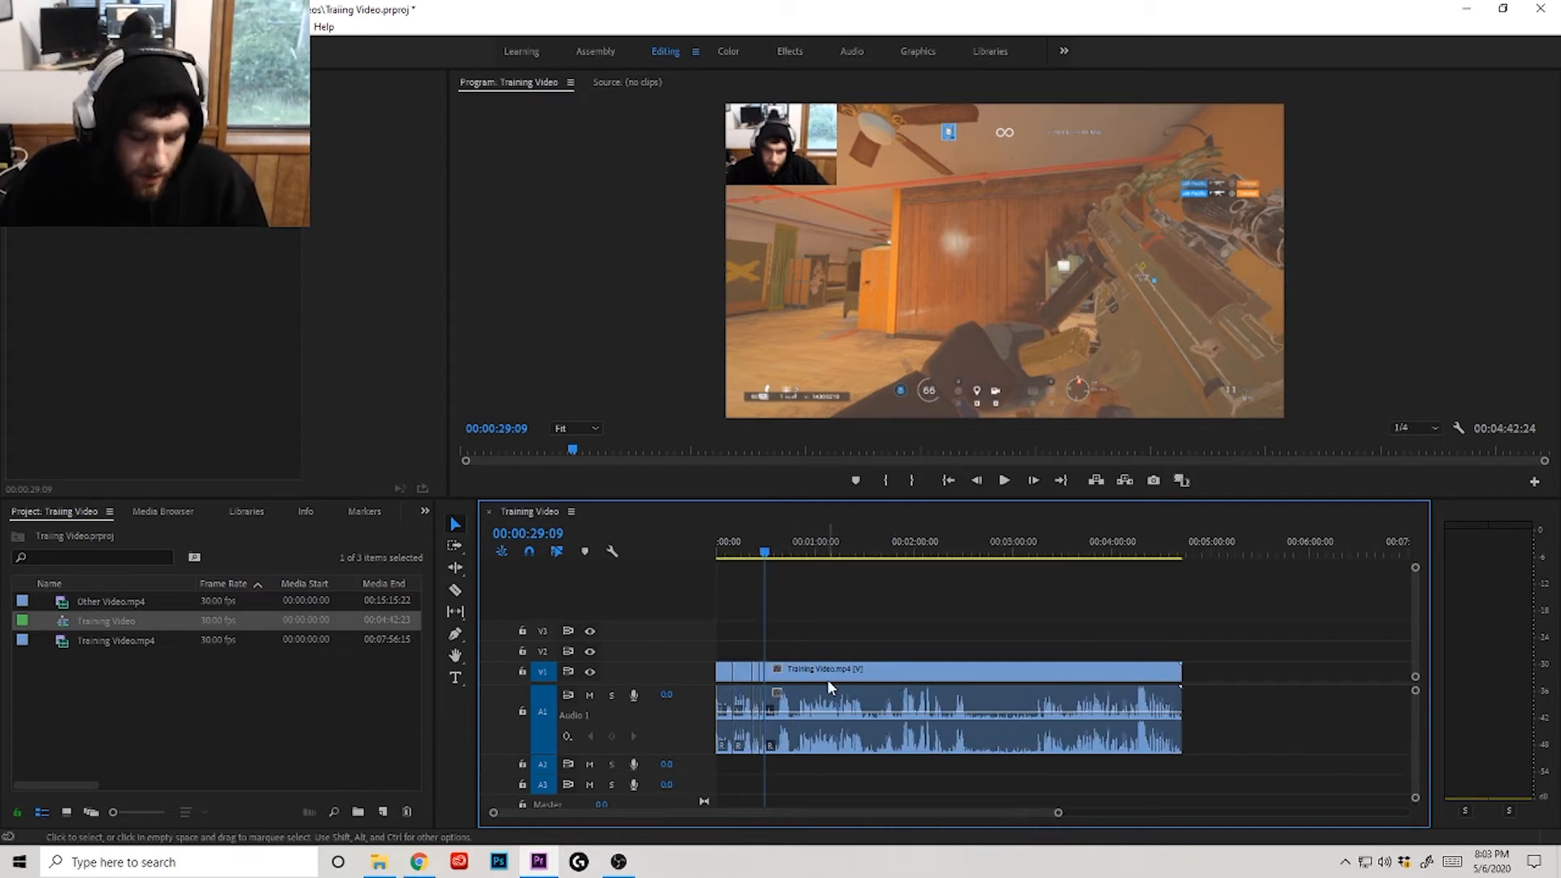
{"action": "key", "text": "equal"}
{"action": "key", "text": "equal"}
{"action": "key", "text": "equal"}
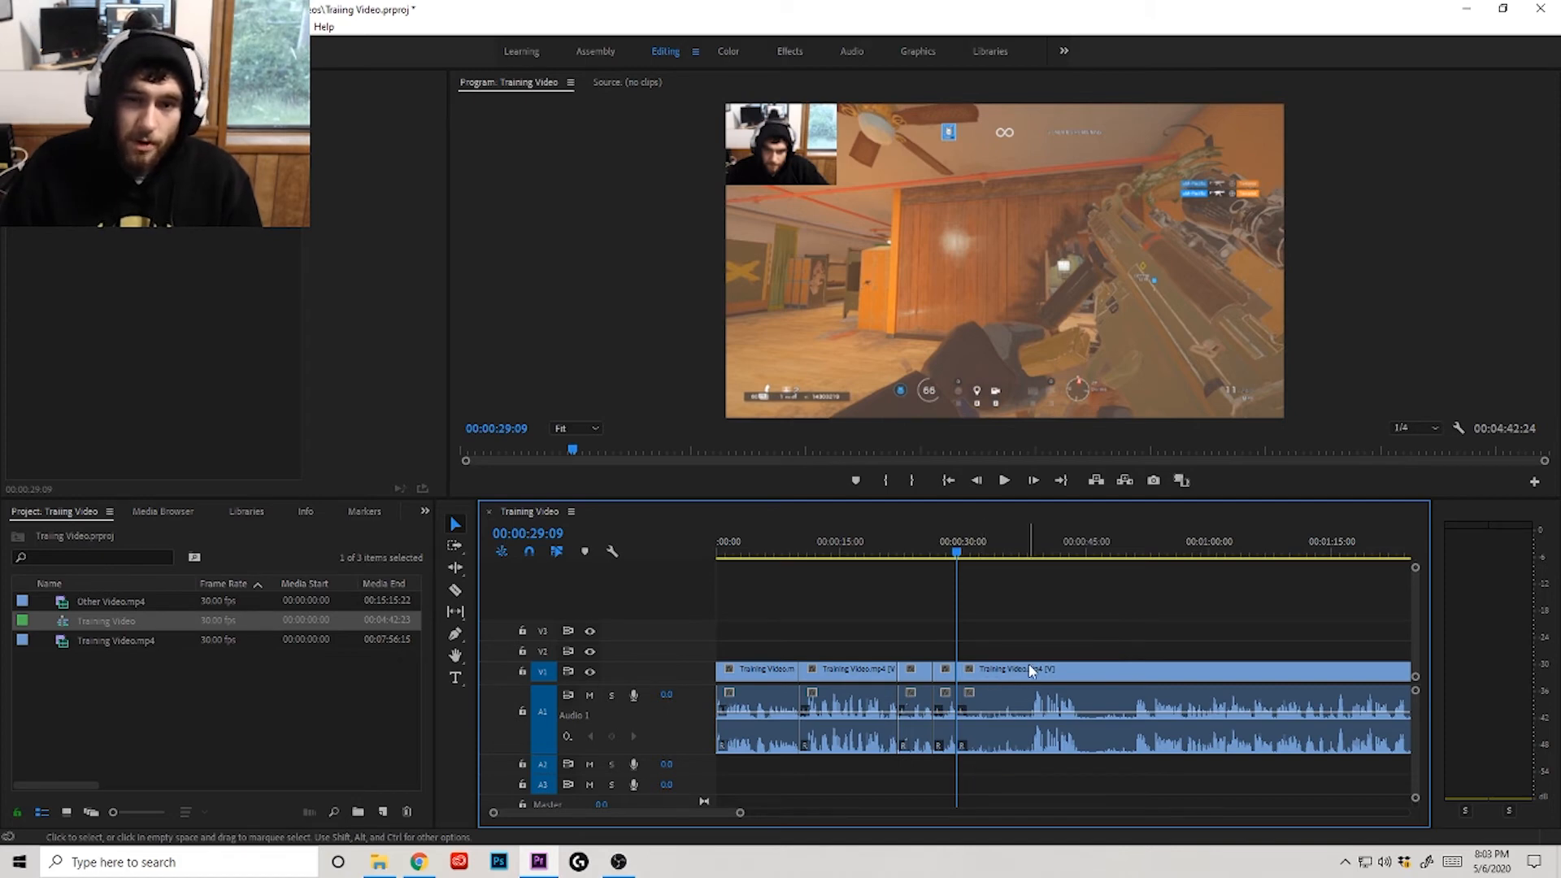
Step: Examine the waveform after the 00:00:29:09 split and scrub the last clip to 00:00:32:14
{"action": "scroll", "coordinate": [966, 701], "scroll_direction": "up", "scroll_amount": 5}
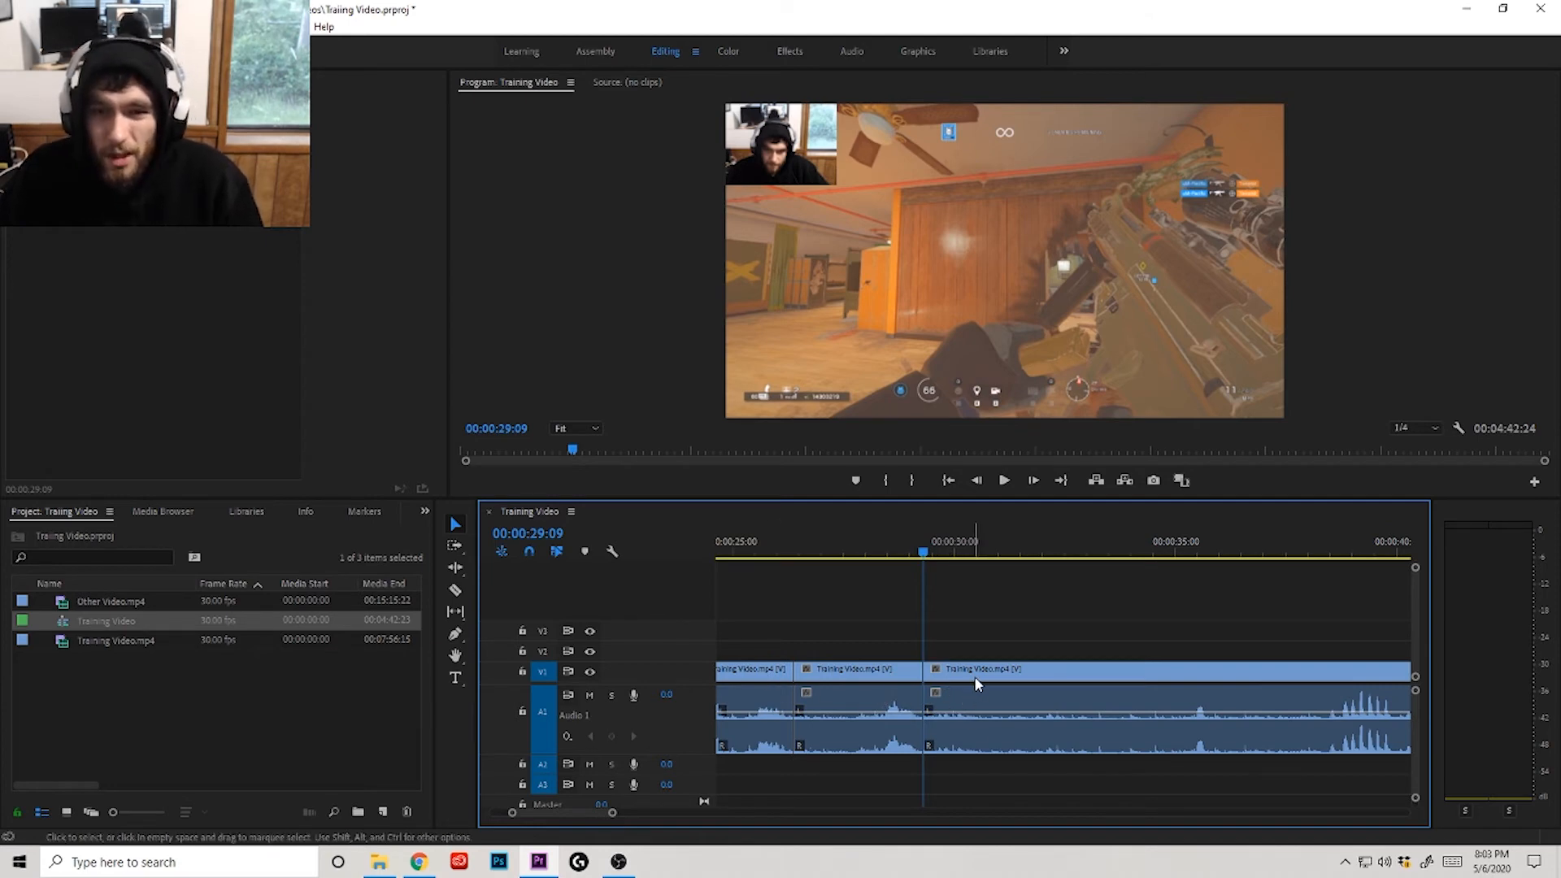
{"action": "scroll", "coordinate": [978, 685], "scroll_direction": "down", "scroll_amount": 3}
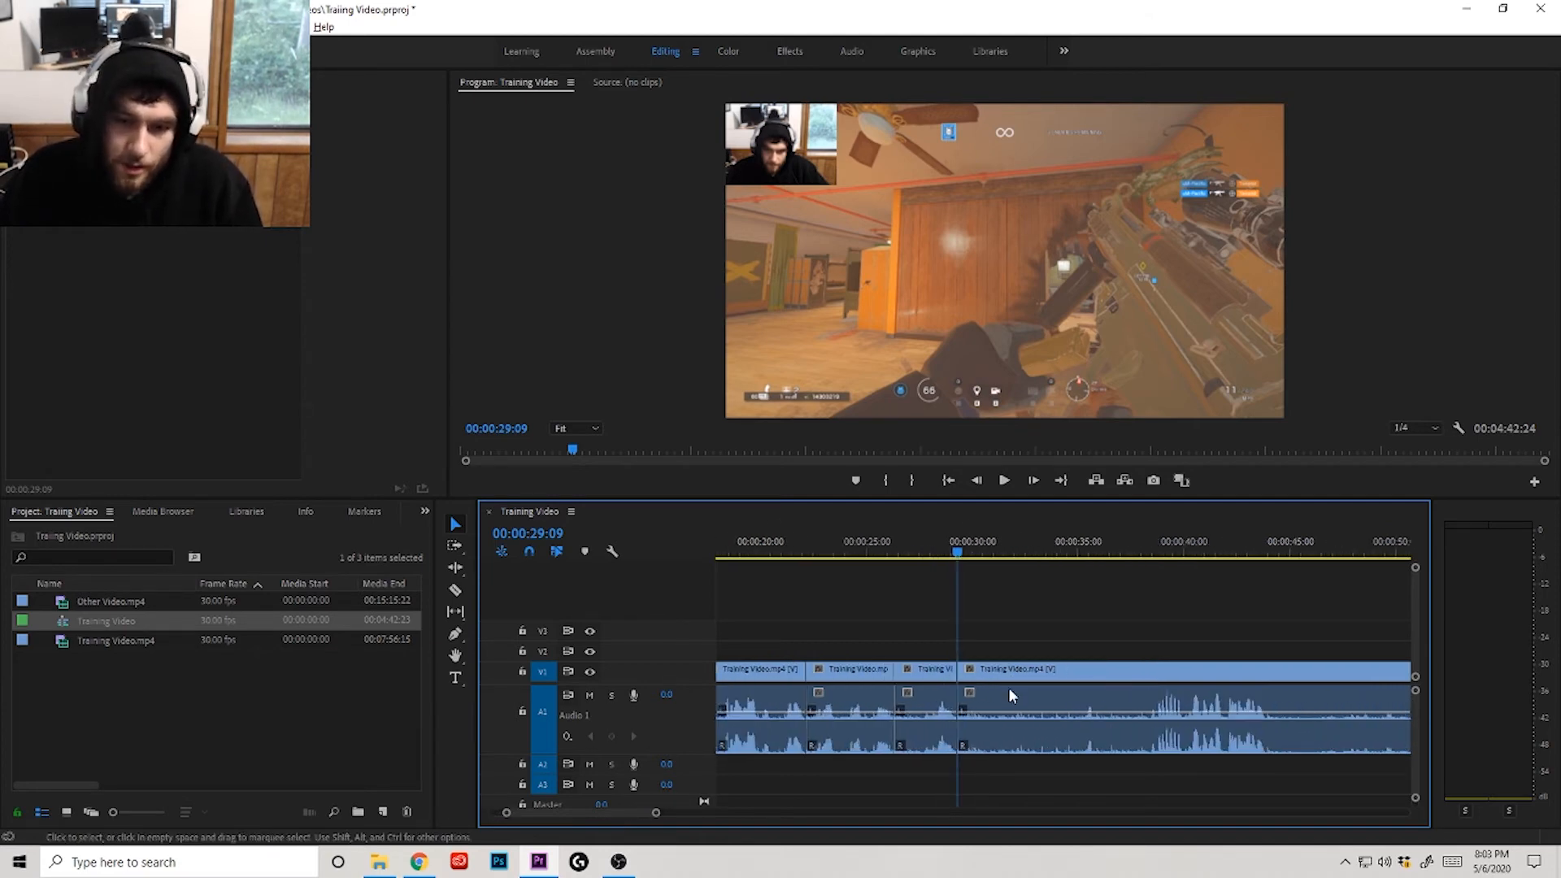
{"action": "scroll", "coordinate": [1008, 686], "scroll_direction": "up", "scroll_amount": 2}
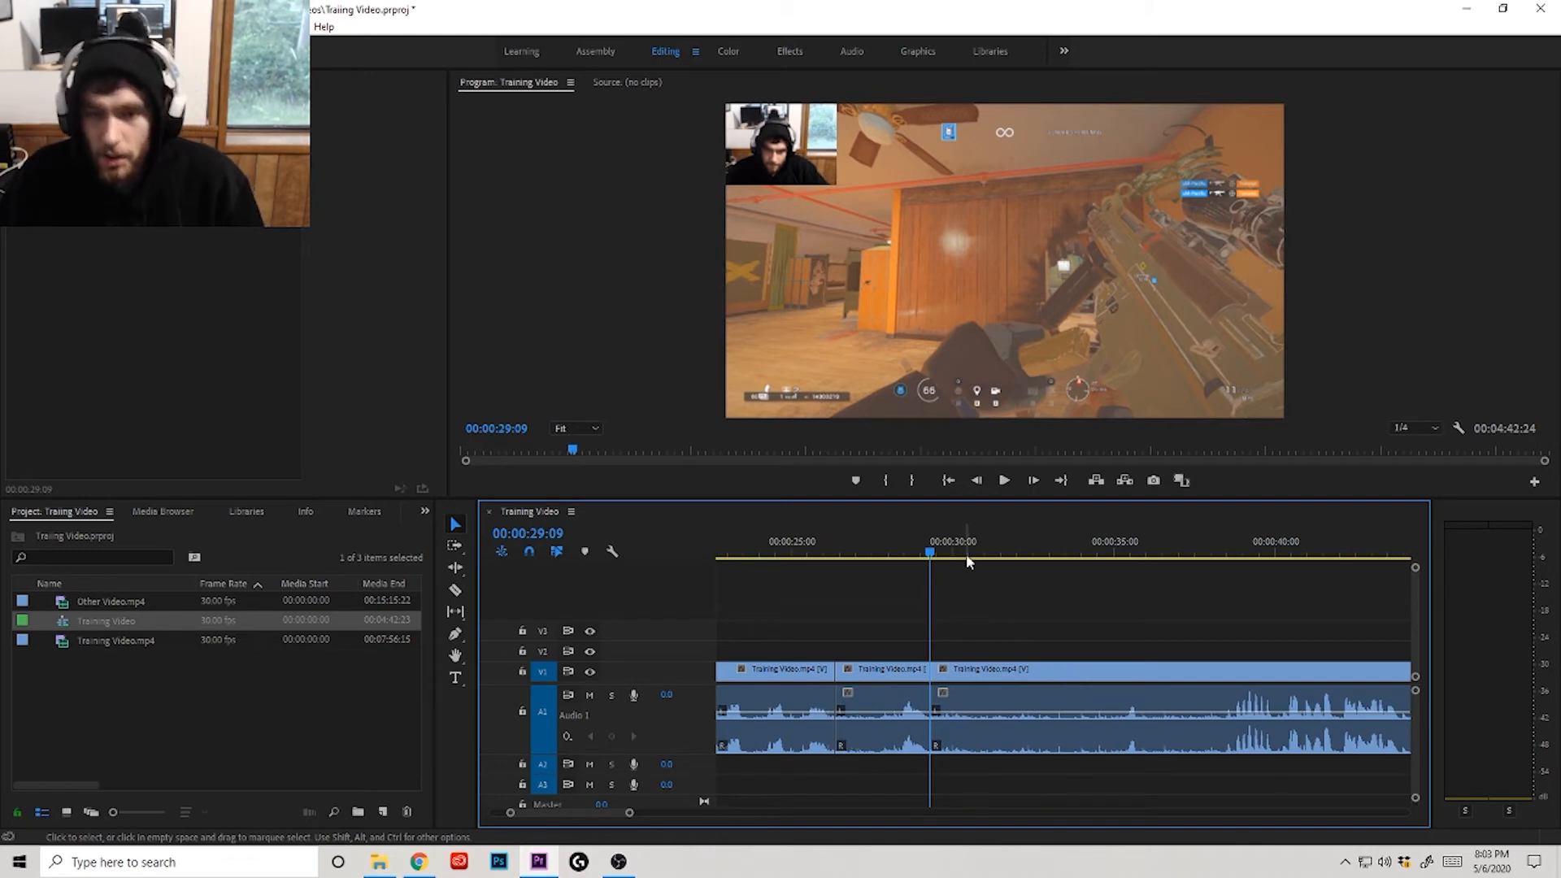
{"action": "left_click_drag", "start_coordinate": [967, 559], "coordinate": [1033, 560]}
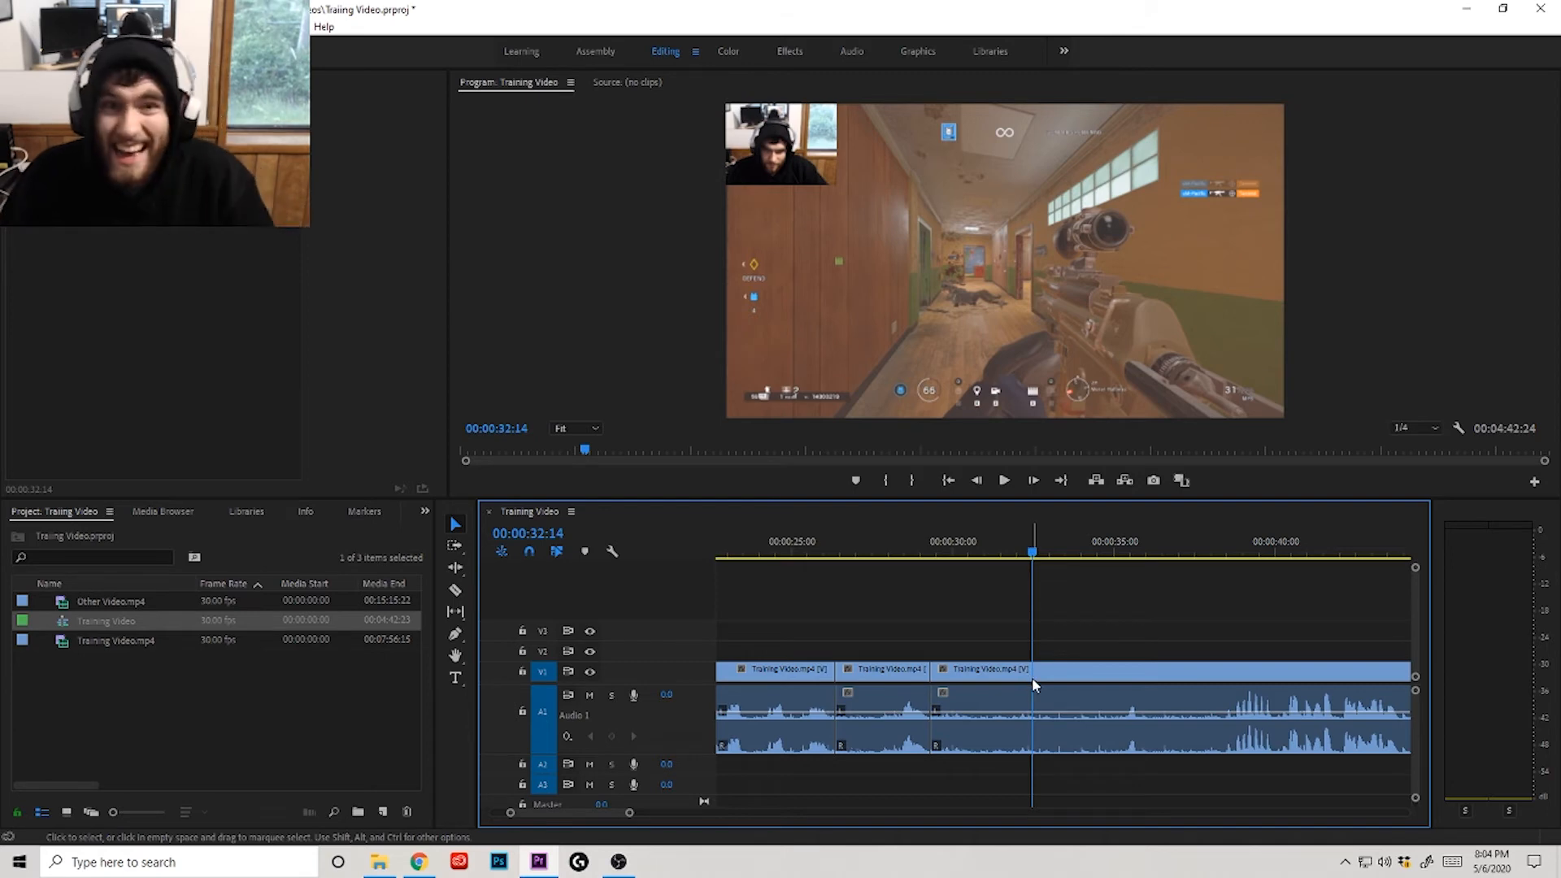
{"action": "key", "text": "minus"}
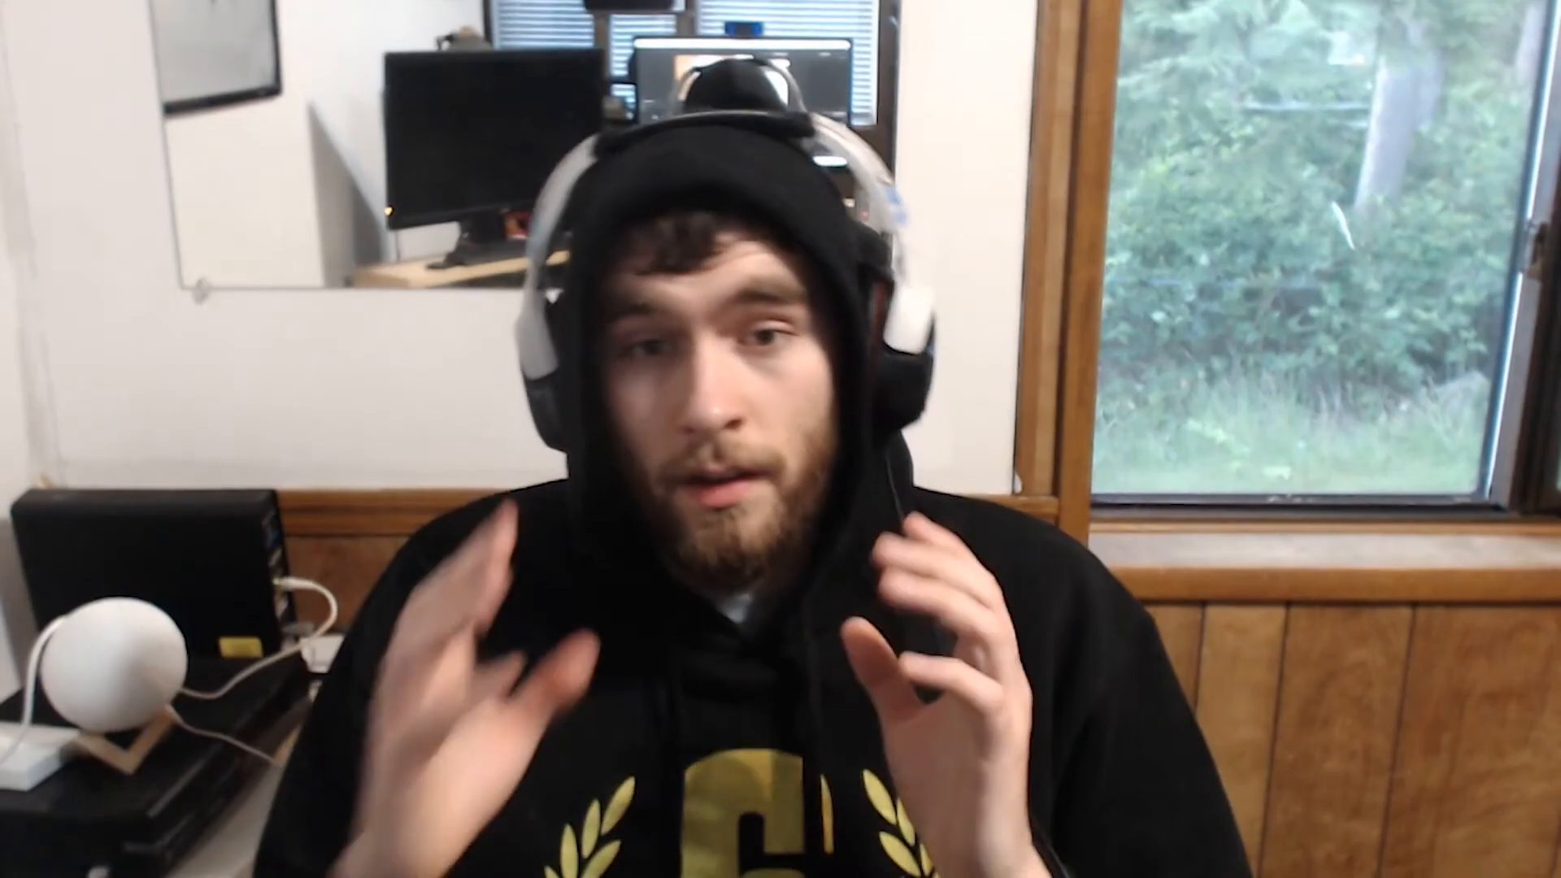